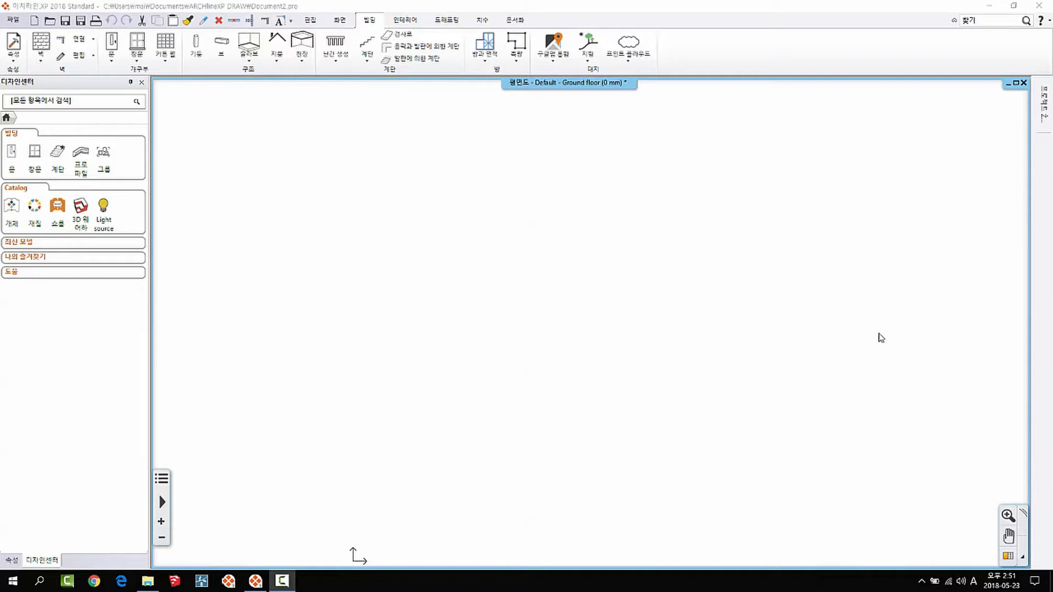
# Draw a rectangular polygon slab measuring 4000 by 2500 mm on the ground floor plan, starting from the origin 0,0
pyautogui.click(244, 62)
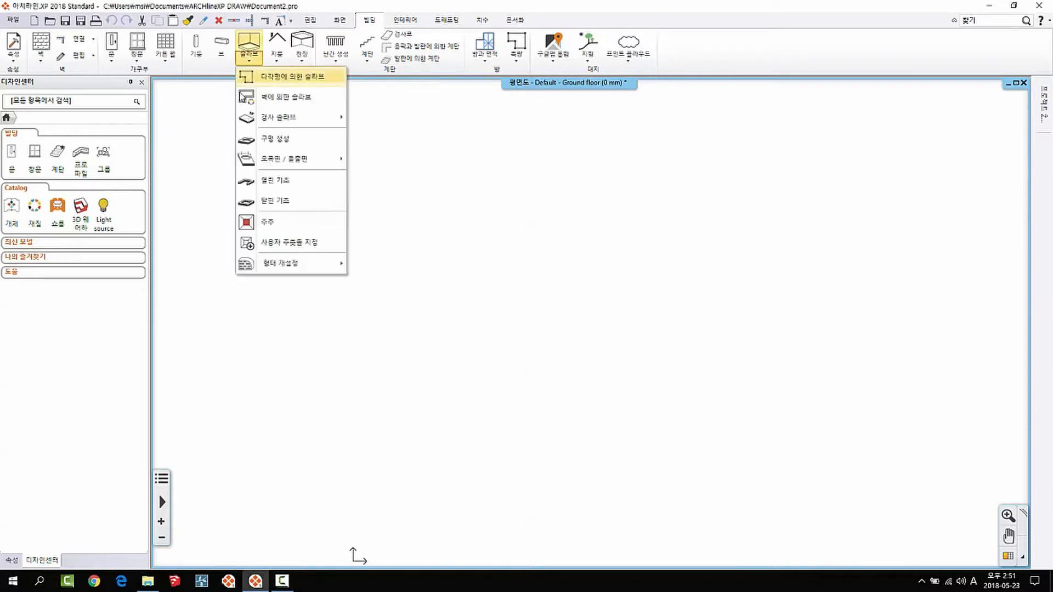
pyautogui.click(277, 79)
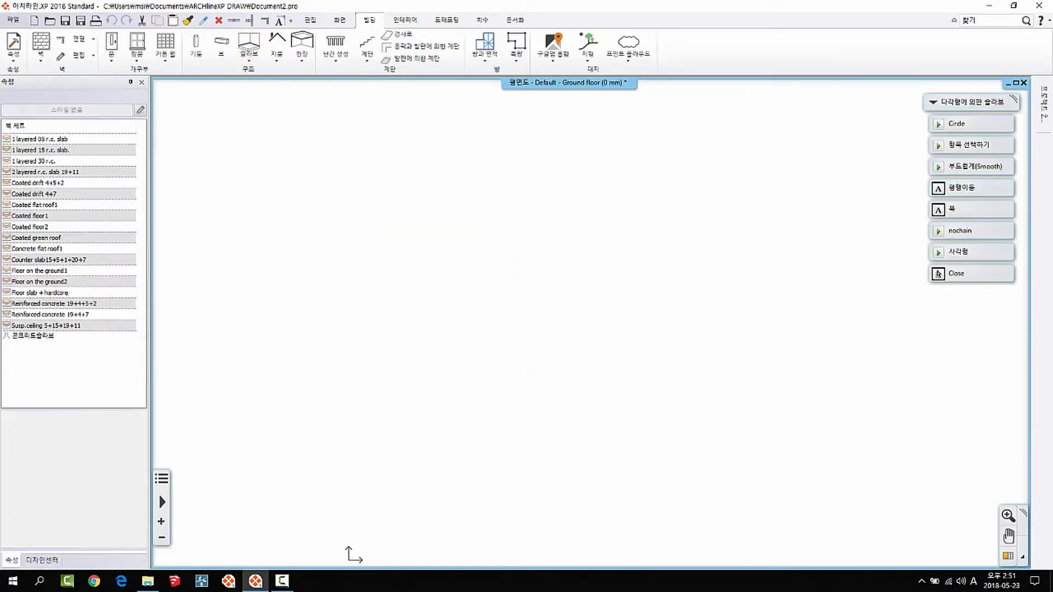
pyautogui.moveTo(380, 392); pyautogui.dragTo(387, 297, button='middle')
pyautogui.write('0,0')
pyautogui.press('Return')
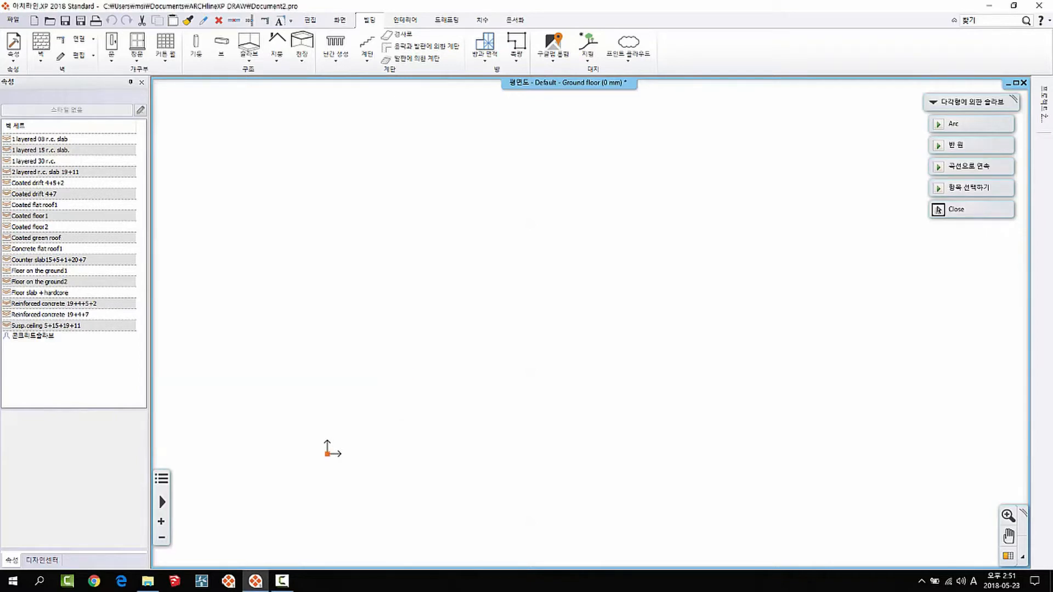
pyautogui.write('1000')
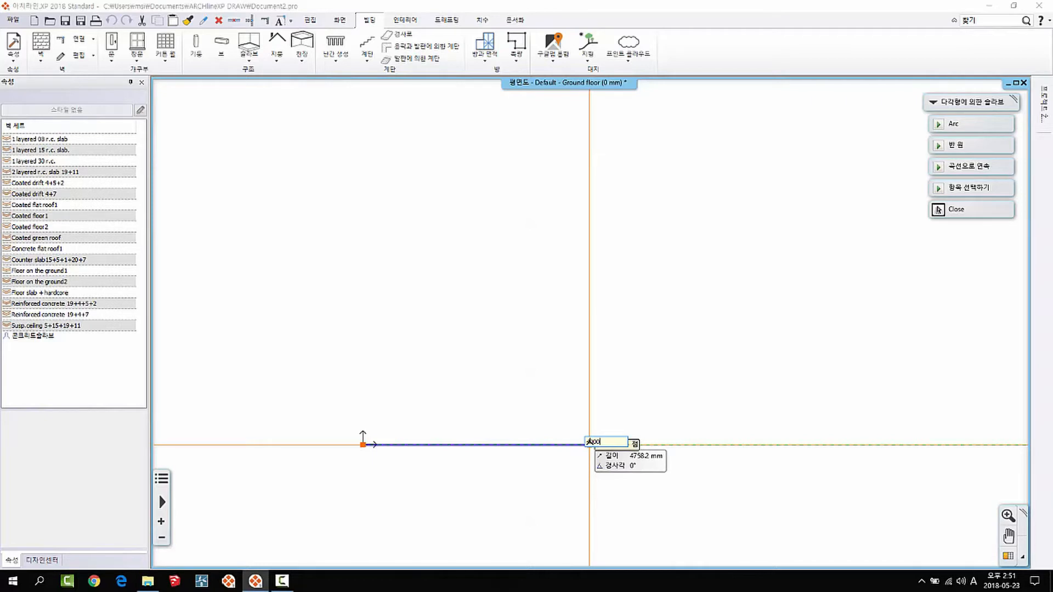
pyautogui.press('Return')
pyautogui.scroll(1, 550, 442)
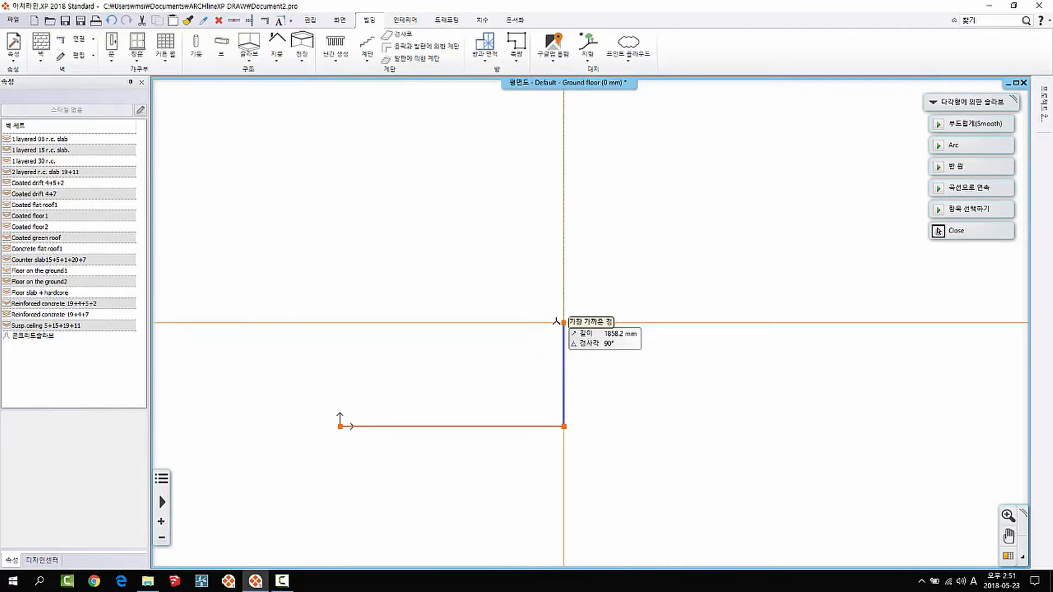
pyautogui.write('4500')
pyautogui.press('Return')
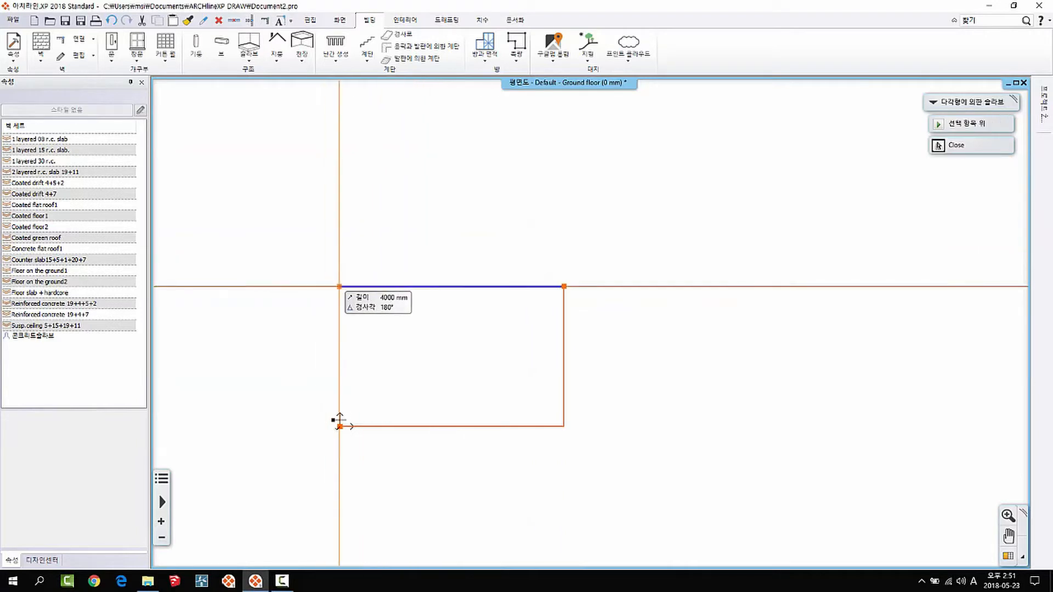
pyautogui.click(340, 286)
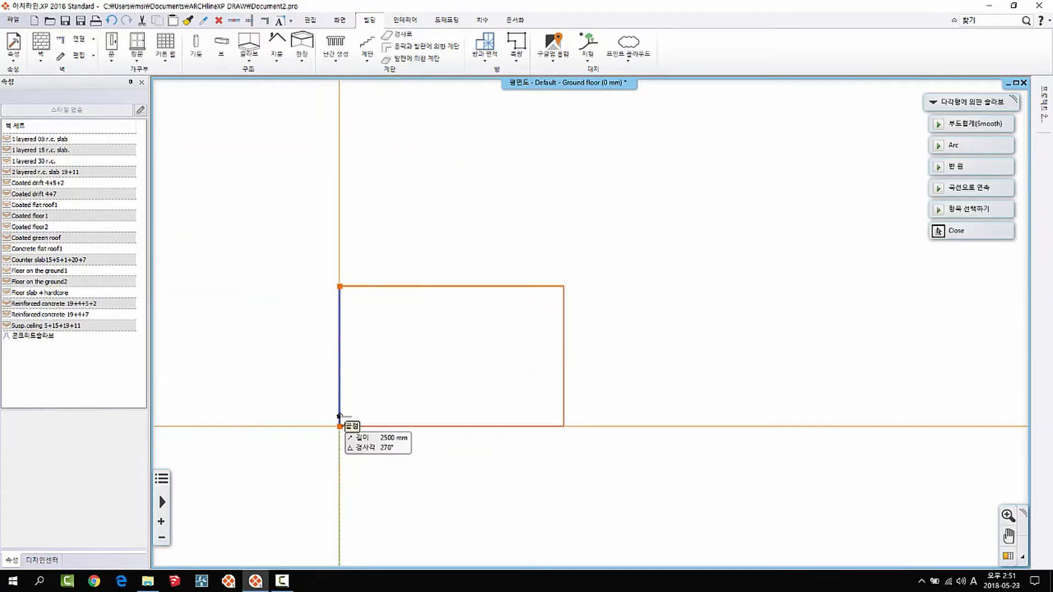
pyautogui.click(339, 416)
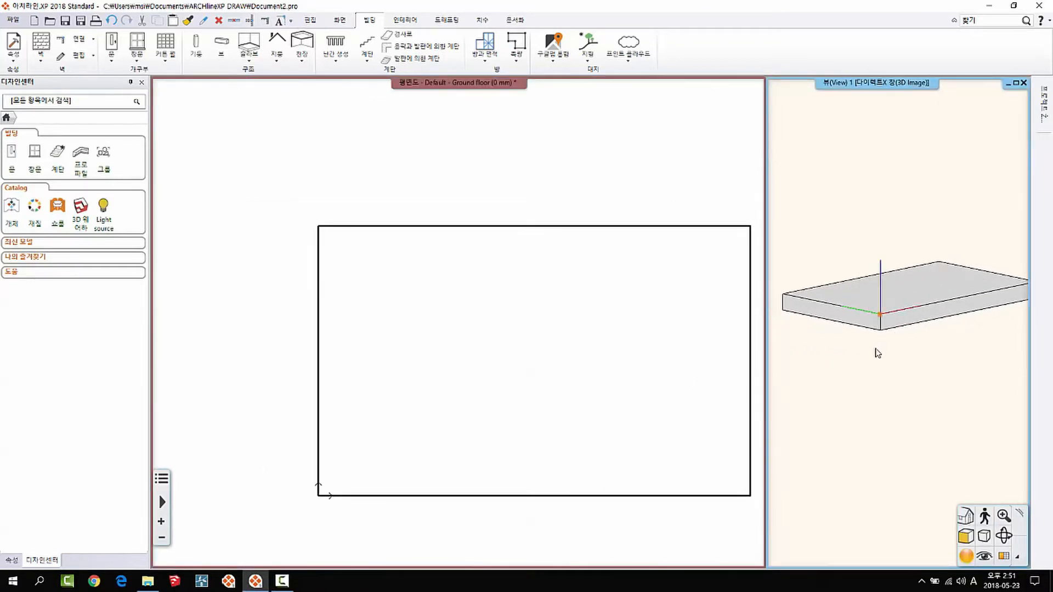
# Open the rectangular slab's properties and set its layer thickness to 150 mm
pyautogui.click(592, 275)
pyautogui.click(614, 234)
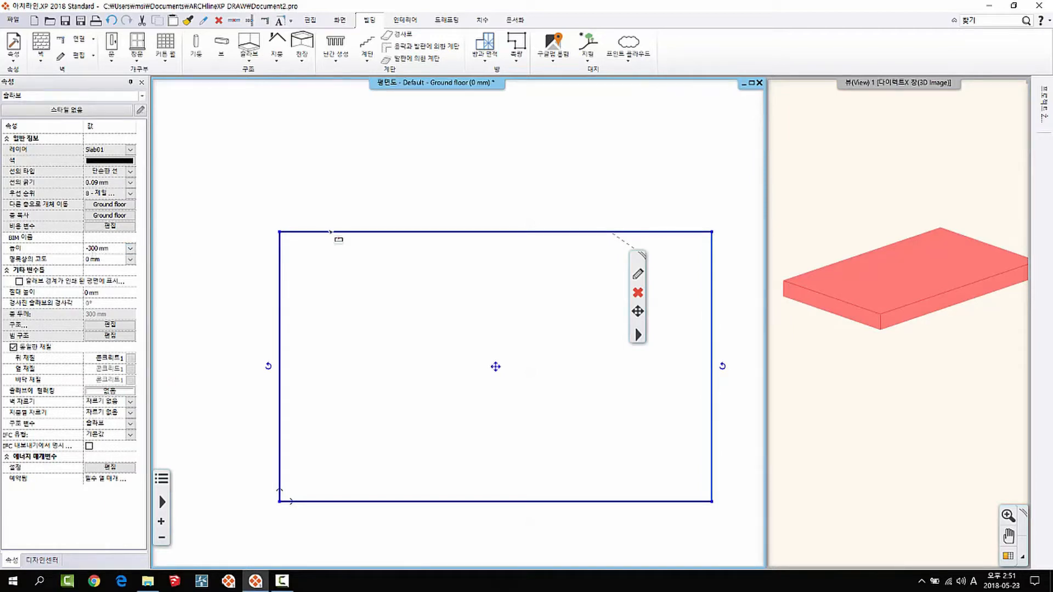
pyautogui.rightClick(331, 231)
pyautogui.click(368, 252)
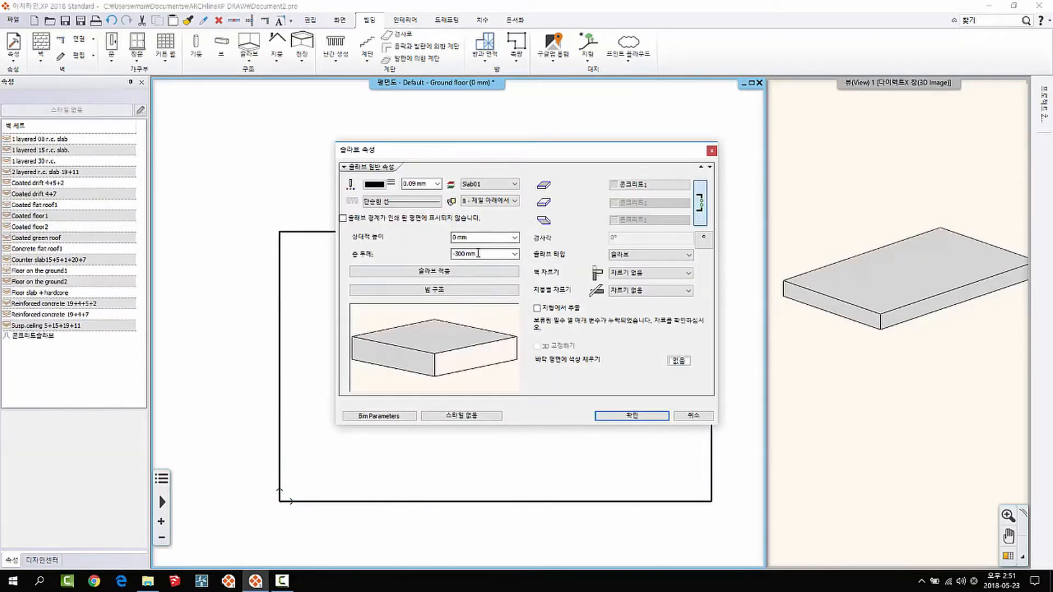
pyautogui.click(469, 254)
pyautogui.write('150')
pyautogui.press('Return')
# Assign the Block_stripes material from the wood Deck category to the slab and apply the property changes
pyautogui.click(678, 187)
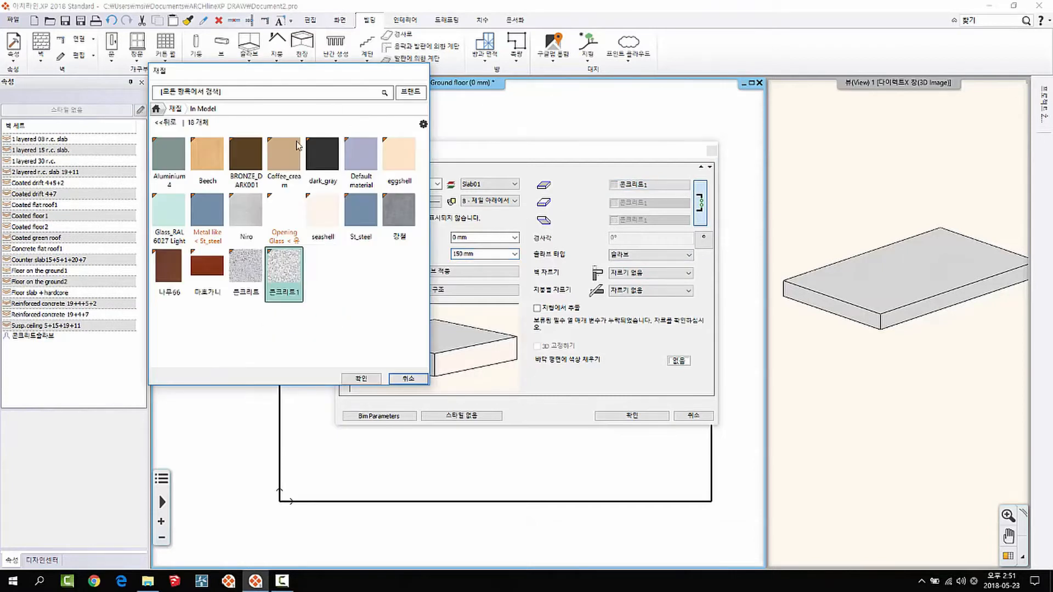
pyautogui.click(175, 112)
pyautogui.click(177, 244)
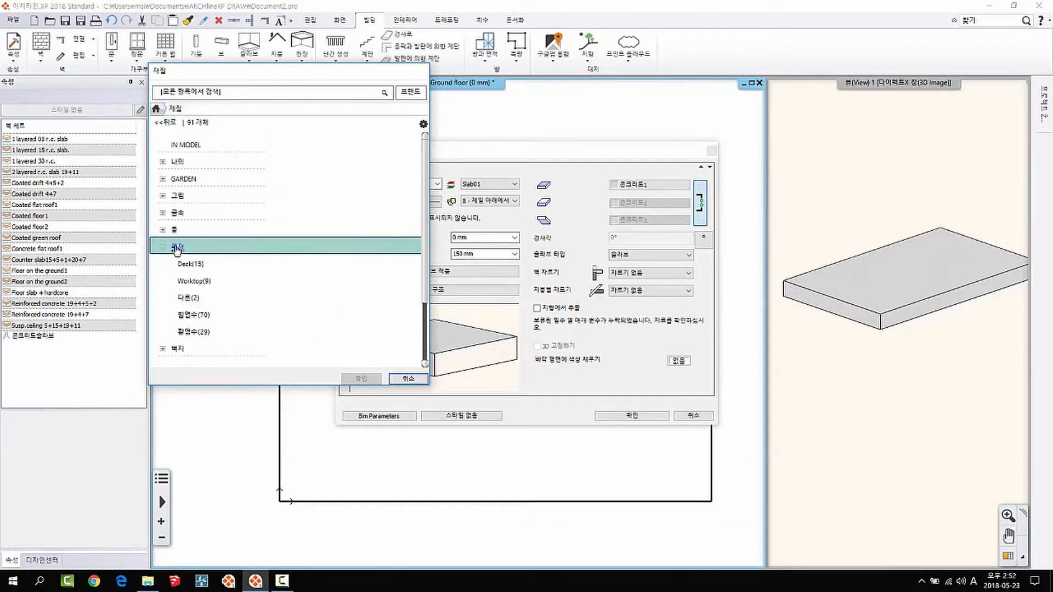
pyautogui.click(191, 263)
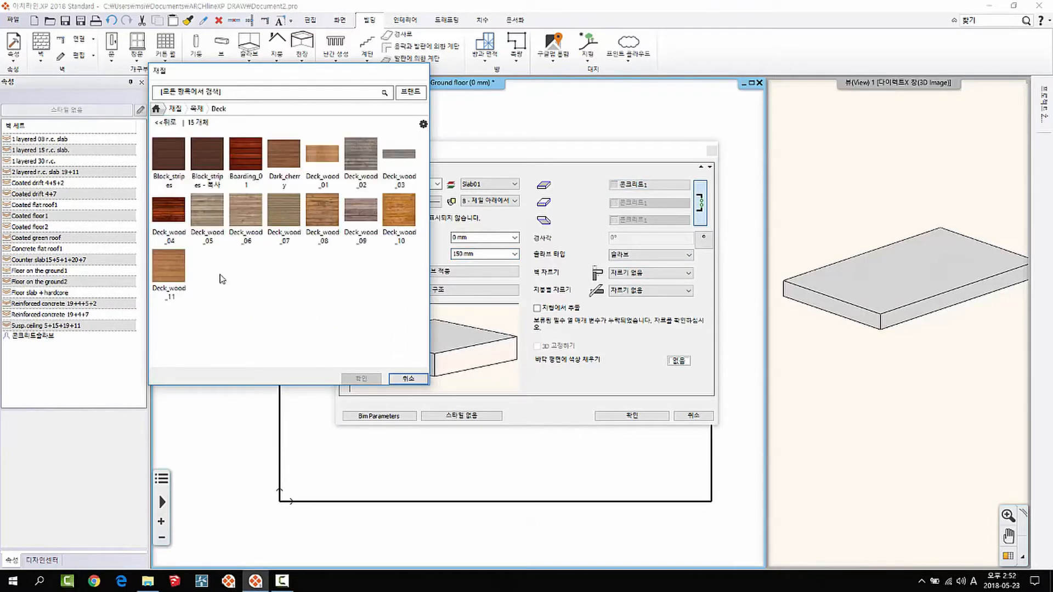
pyautogui.click(166, 163)
pyautogui.click(360, 378)
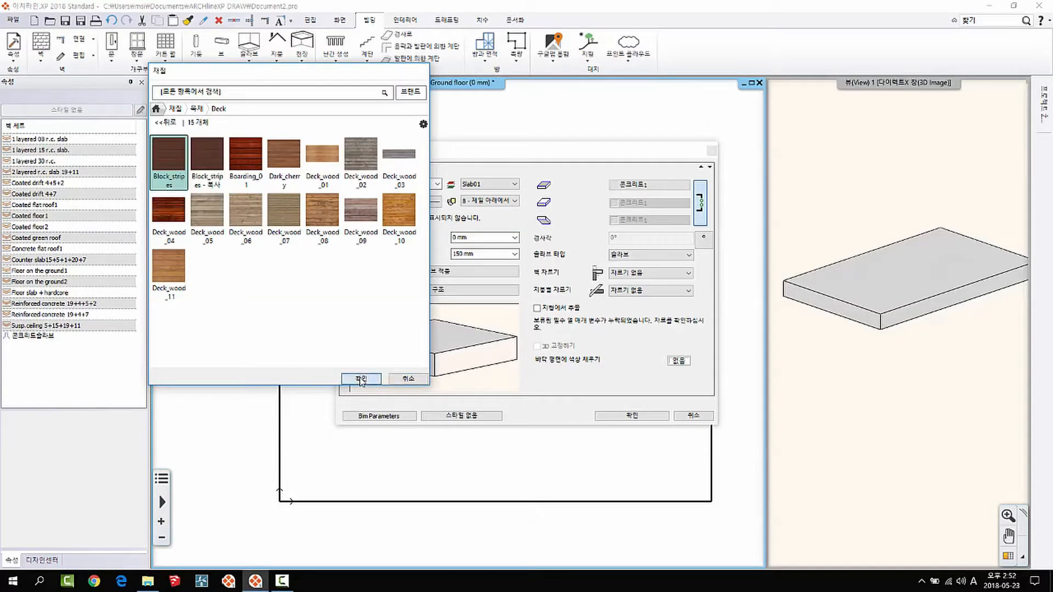
pyautogui.click(631, 416)
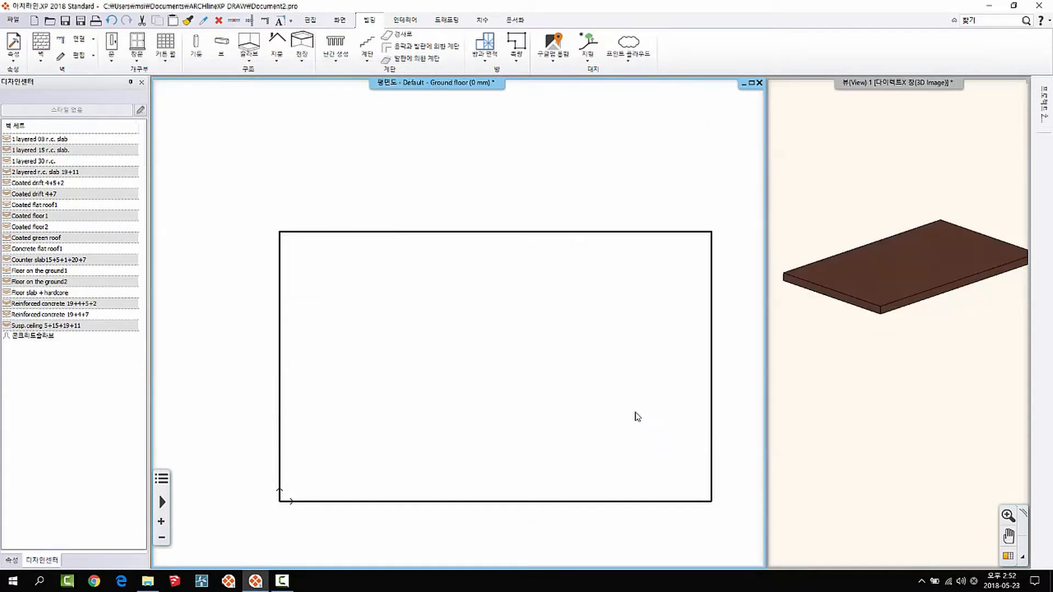
# Set the wooden slab's elevation above the floor plane to 300 mm
pyautogui.scroll(3, 890, 353)
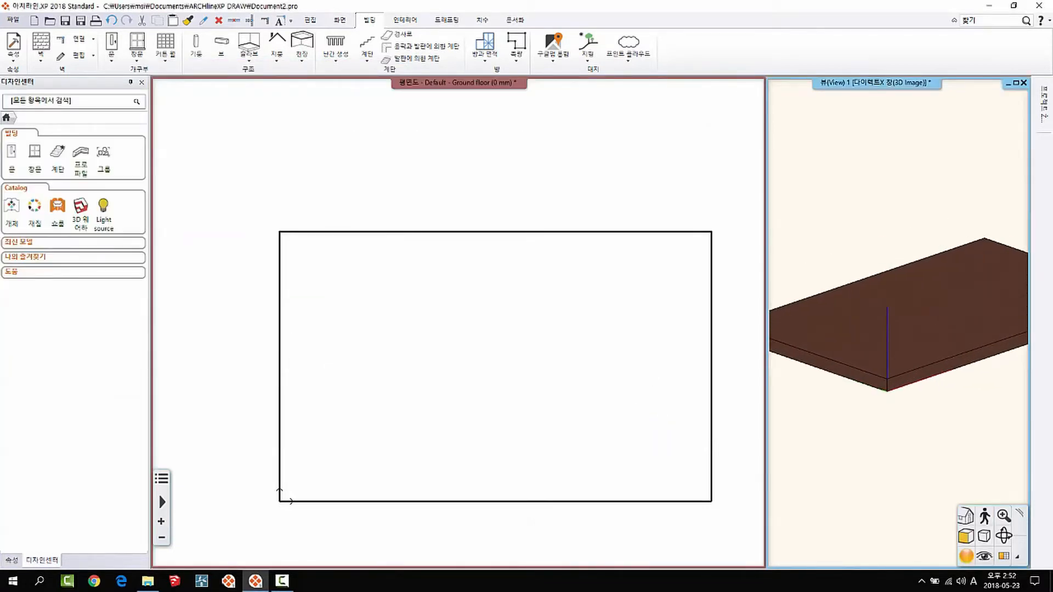
pyautogui.moveTo(877, 366); pyautogui.dragTo(887, 383, button='middle')
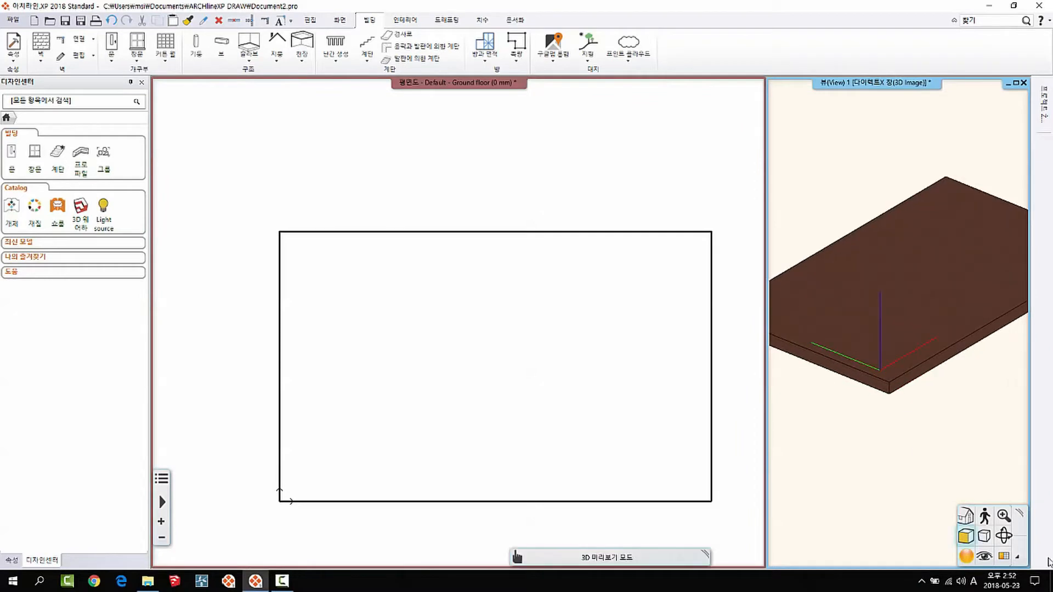
pyautogui.click(984, 555)
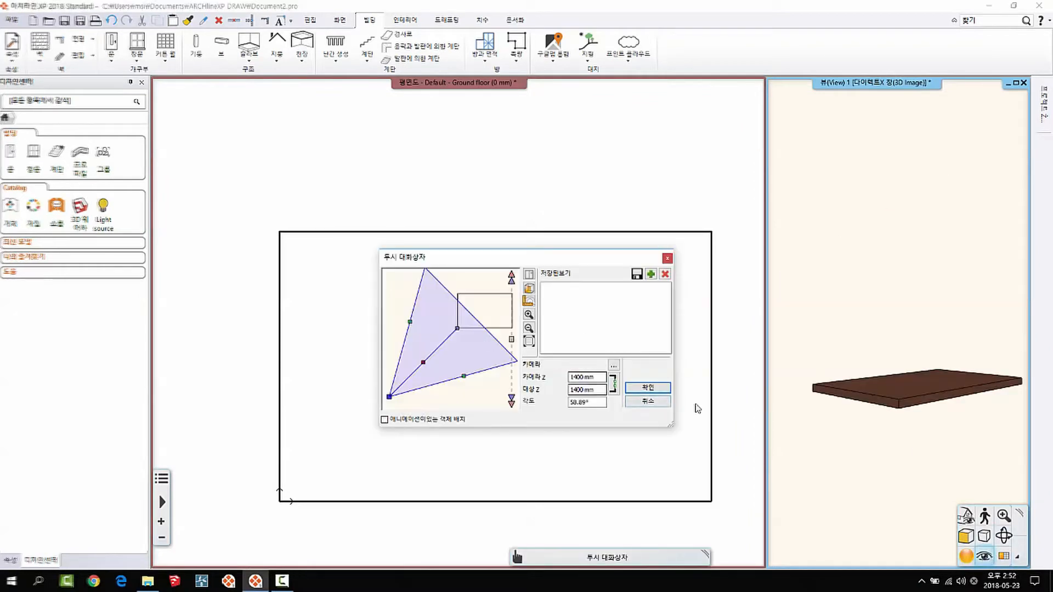
pyautogui.click(425, 168)
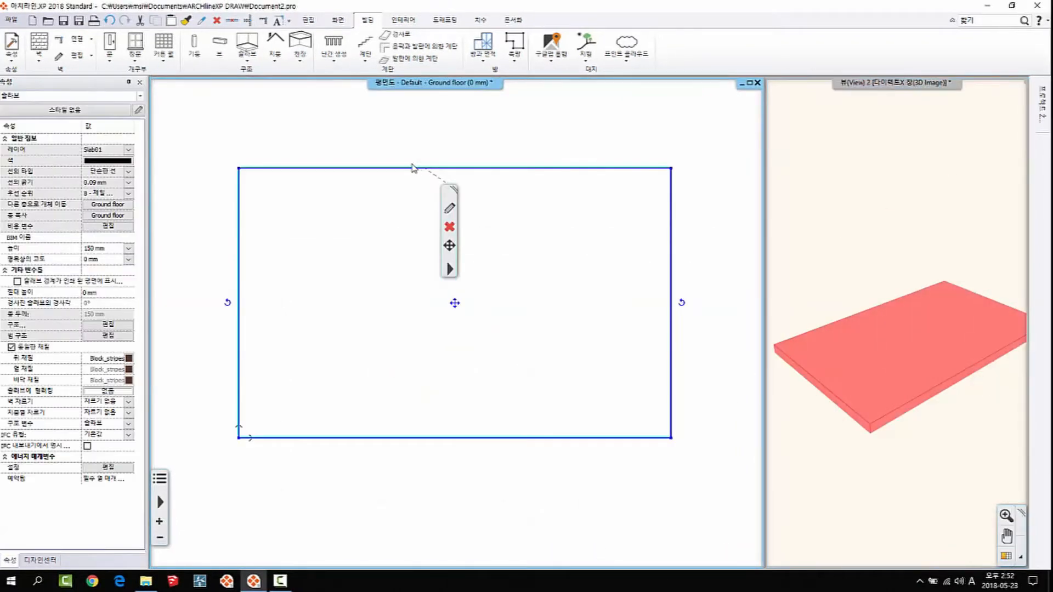
pyautogui.rightClick(364, 175)
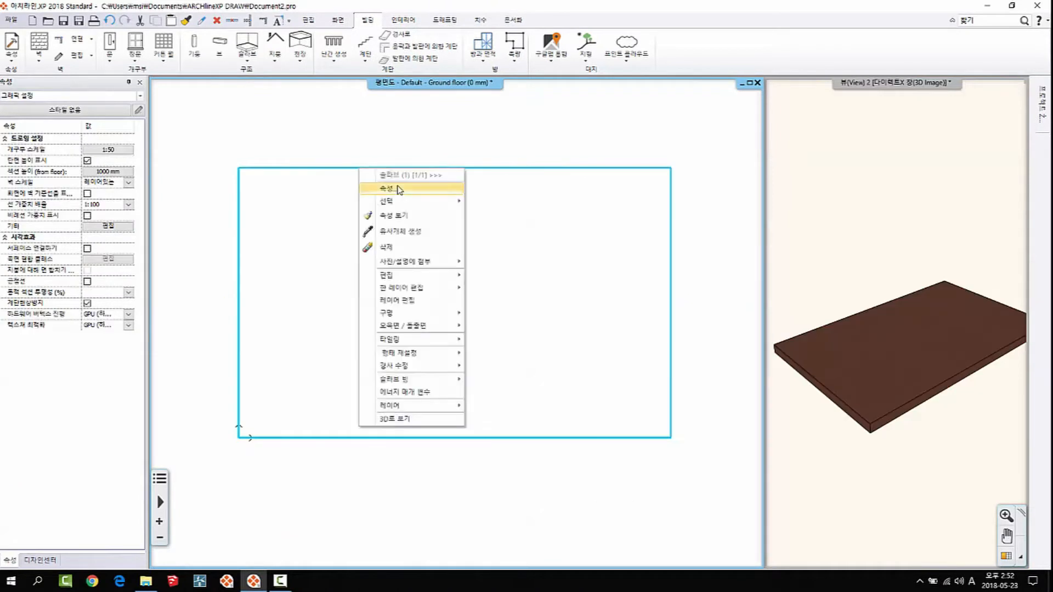
pyautogui.click(277, 164)
pyautogui.click(248, 174)
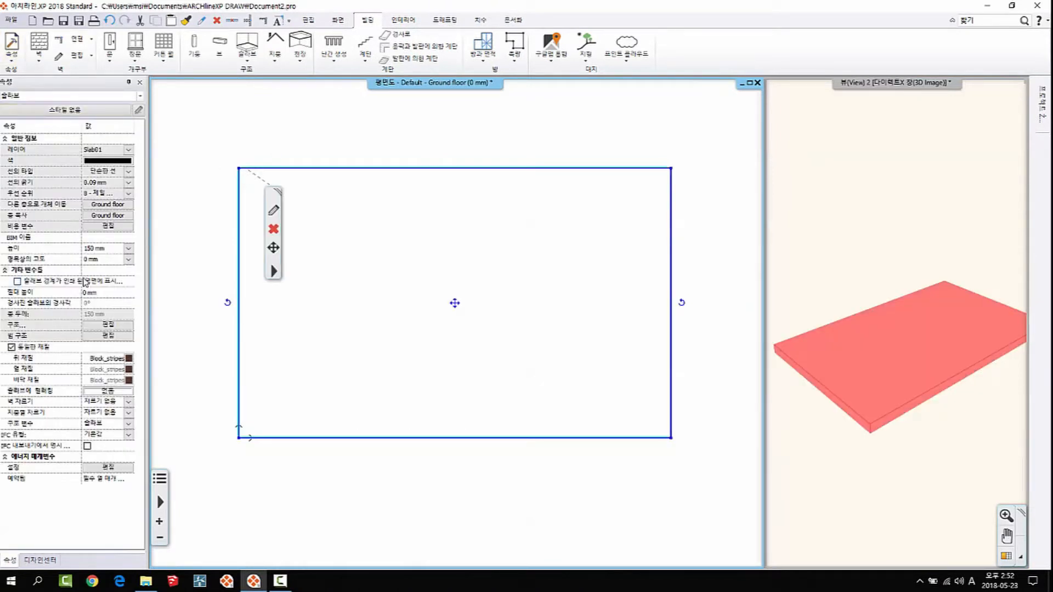
pyautogui.click(97, 262)
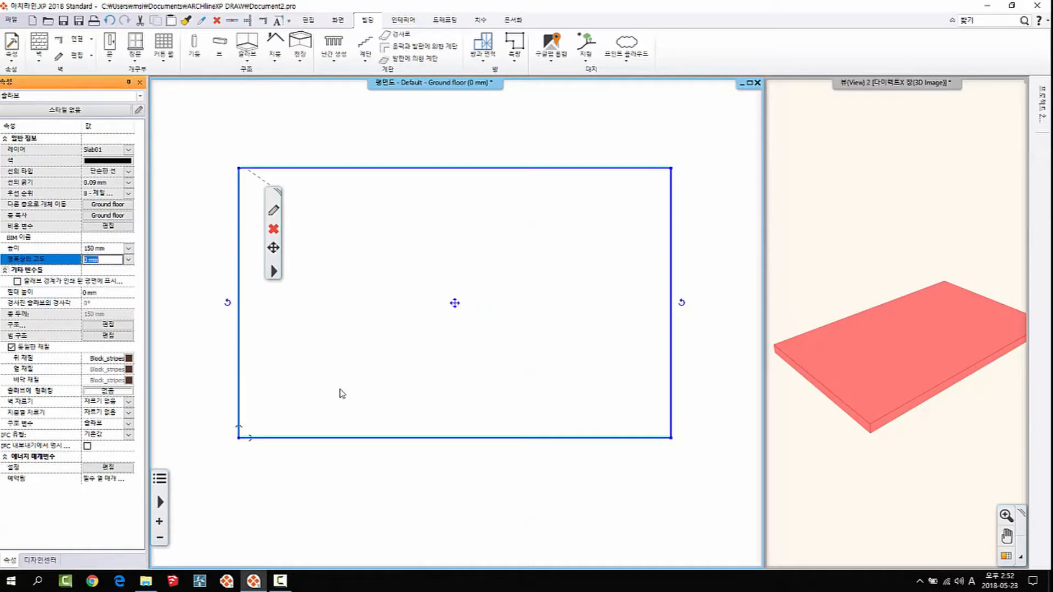
pyautogui.write('300')
pyautogui.press('Return')
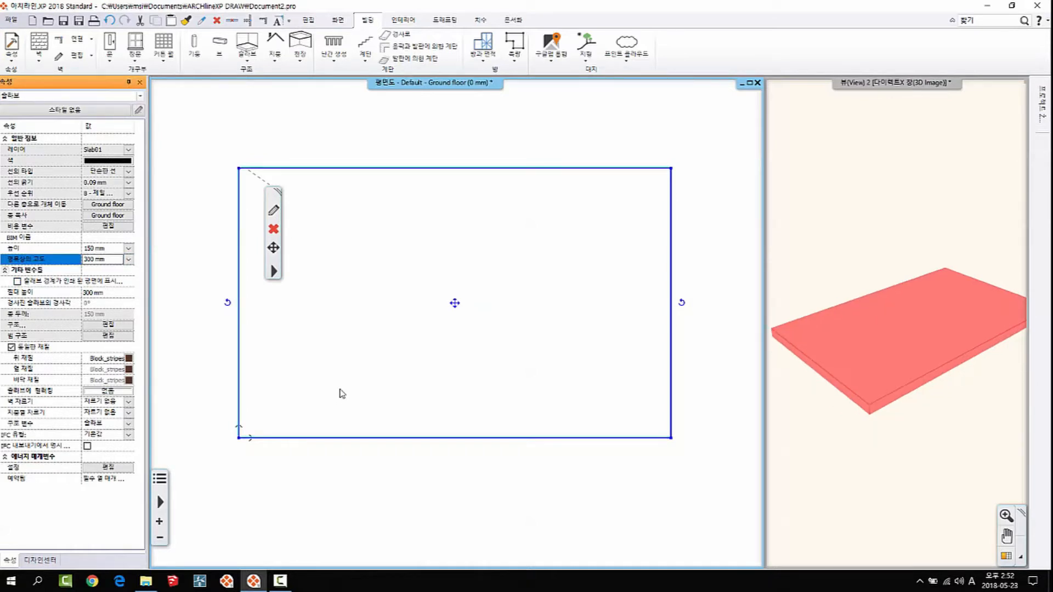
pyautogui.press('Escape')
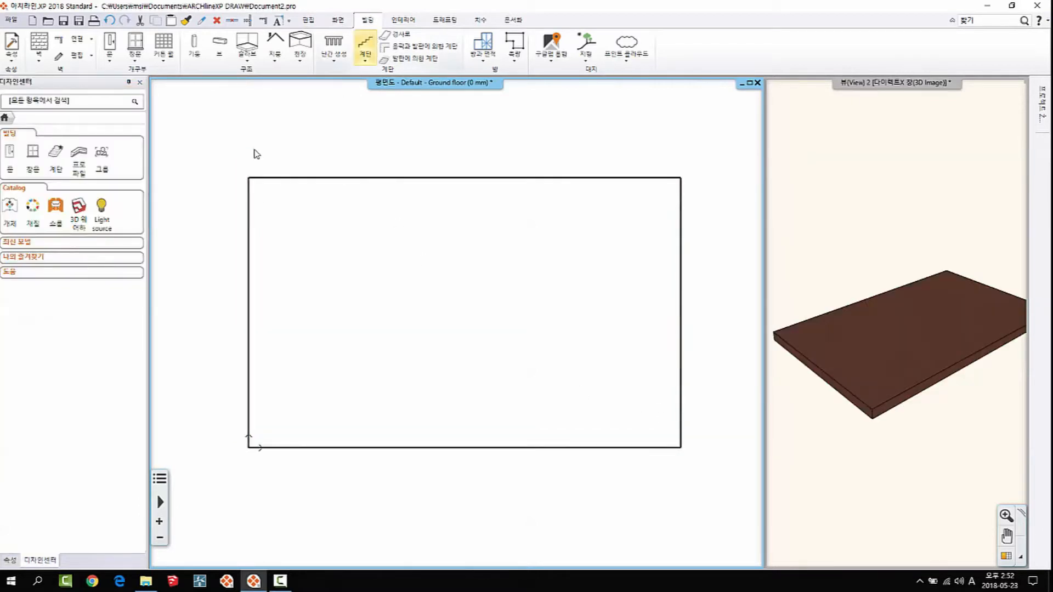
# Start a new loft object with a vertical path and set its length to 300 mm
pyautogui.click(405, 22)
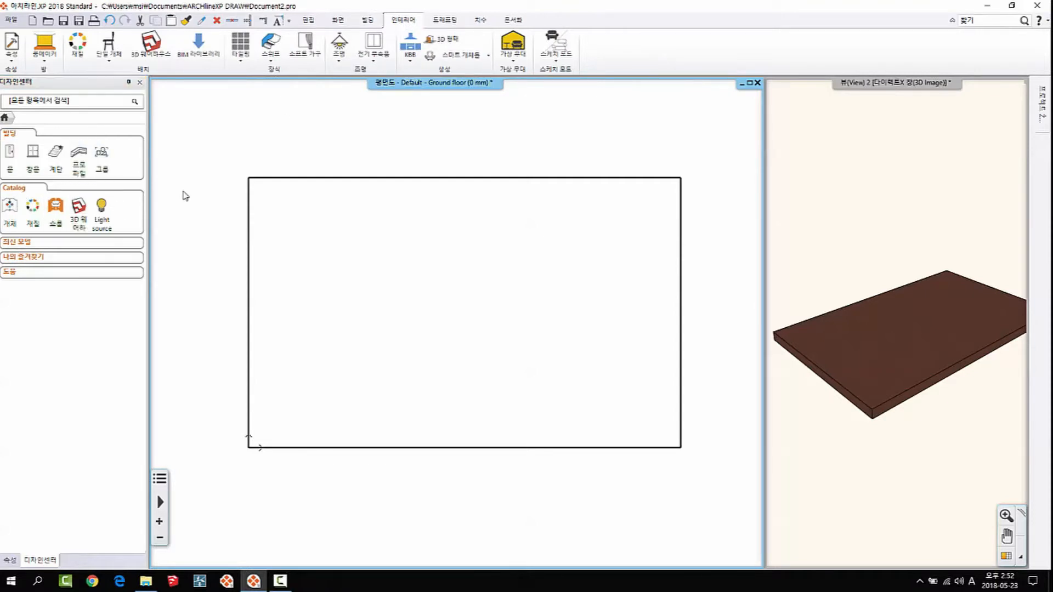
pyautogui.click(269, 65)
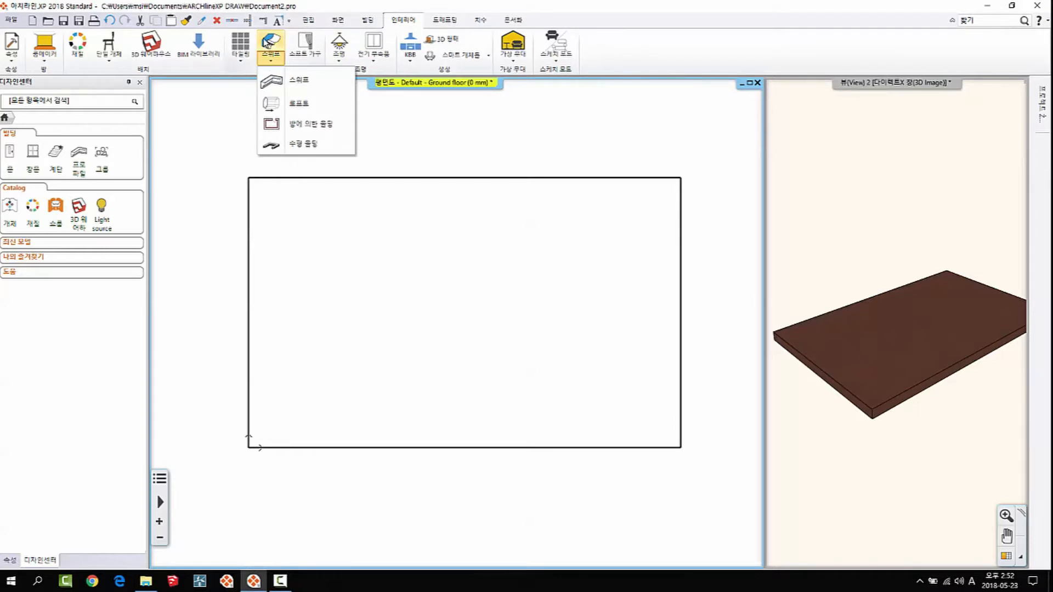
pyautogui.click(296, 108)
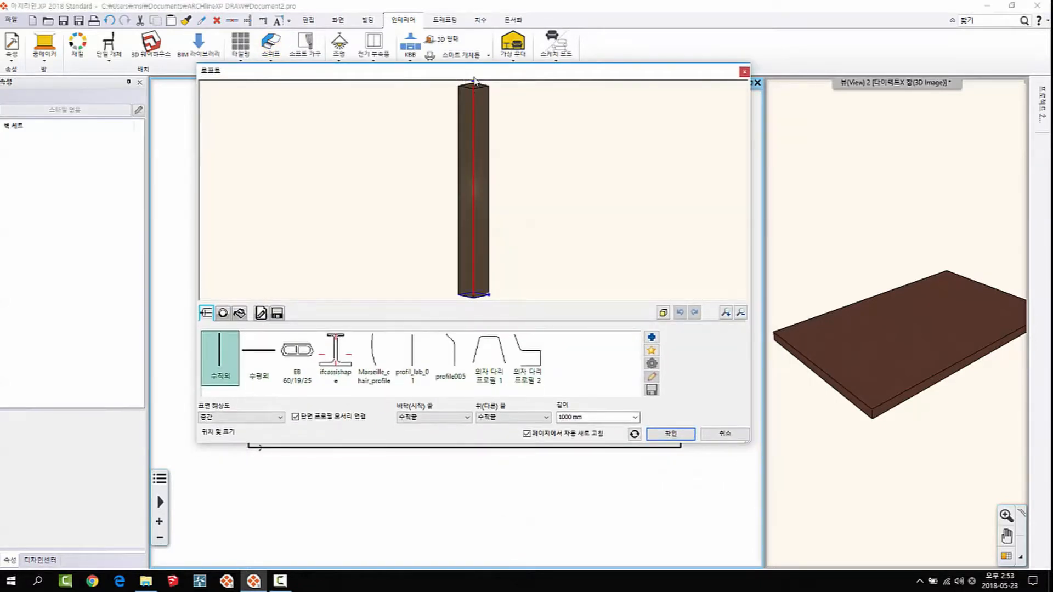
pyautogui.click(223, 312)
pyautogui.click(202, 315)
pyautogui.moveTo(476, 228); pyautogui.dragTo(481, 251)
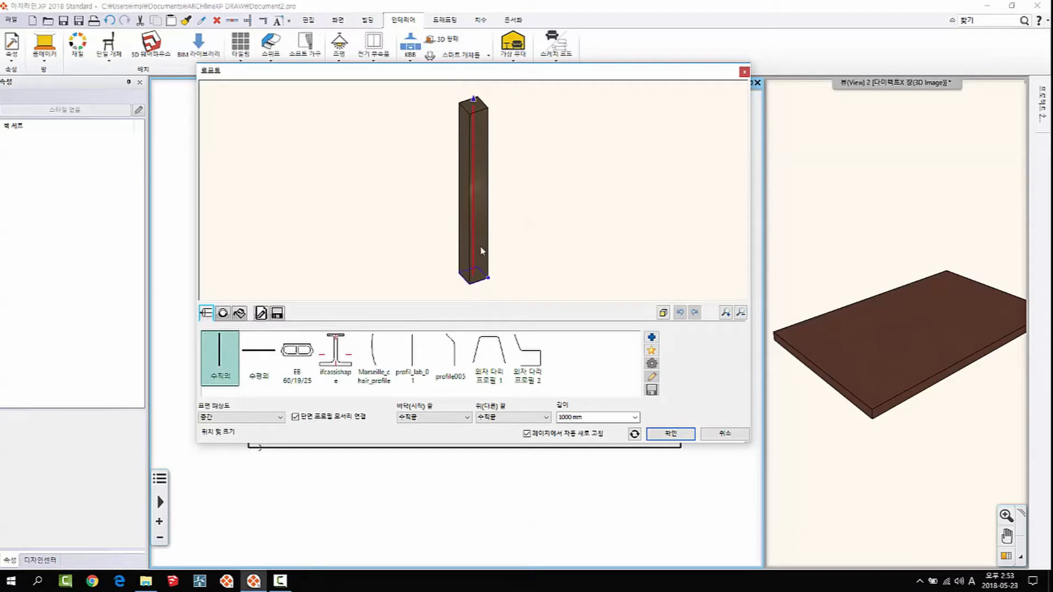
pyautogui.click(571, 418)
pyautogui.write('300')
pyautogui.press('Return')
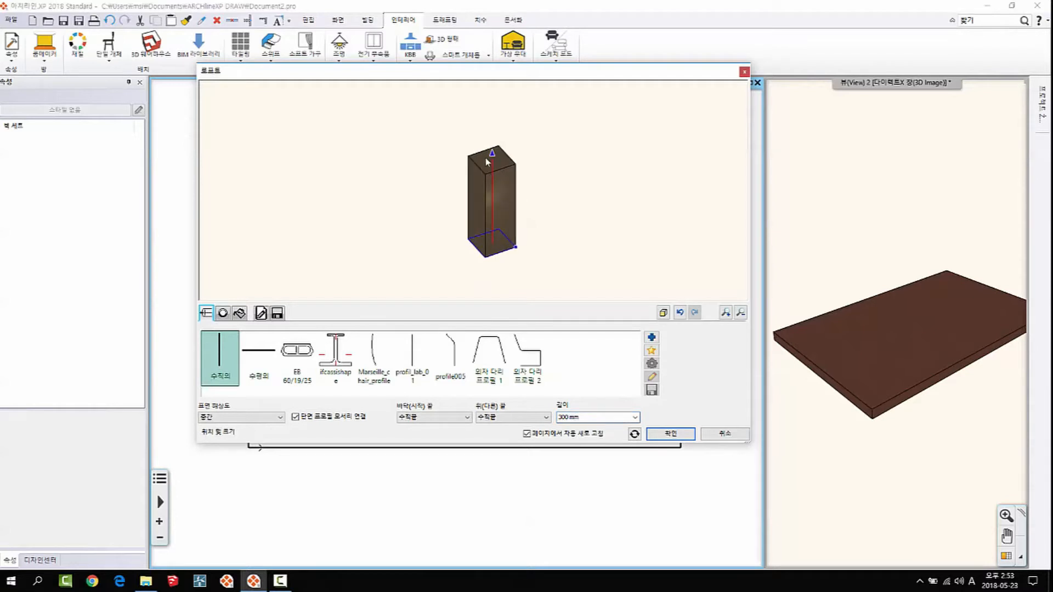
# Set the loft's square cross-section profile to 300 mm wide and 300 mm high
pyautogui.click(223, 313)
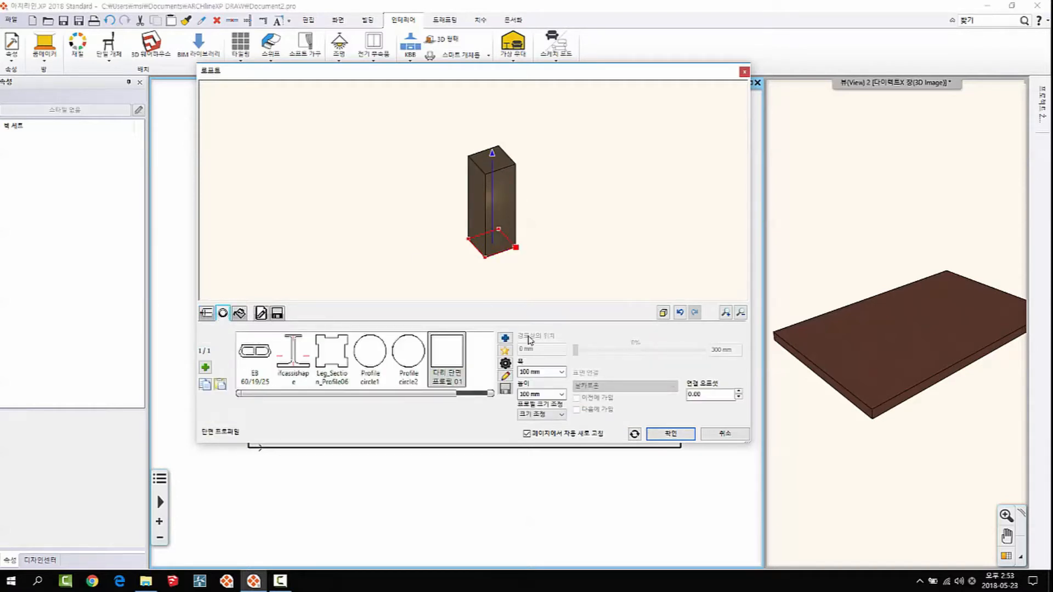
pyautogui.click(537, 373)
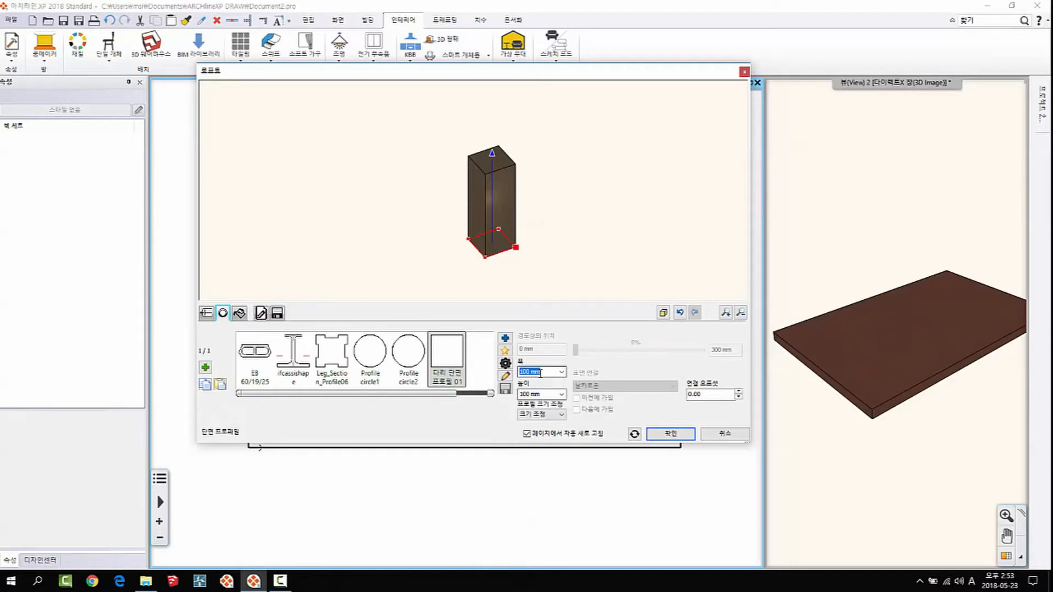
pyautogui.write('300')
pyautogui.click(539, 393)
pyautogui.write('3')
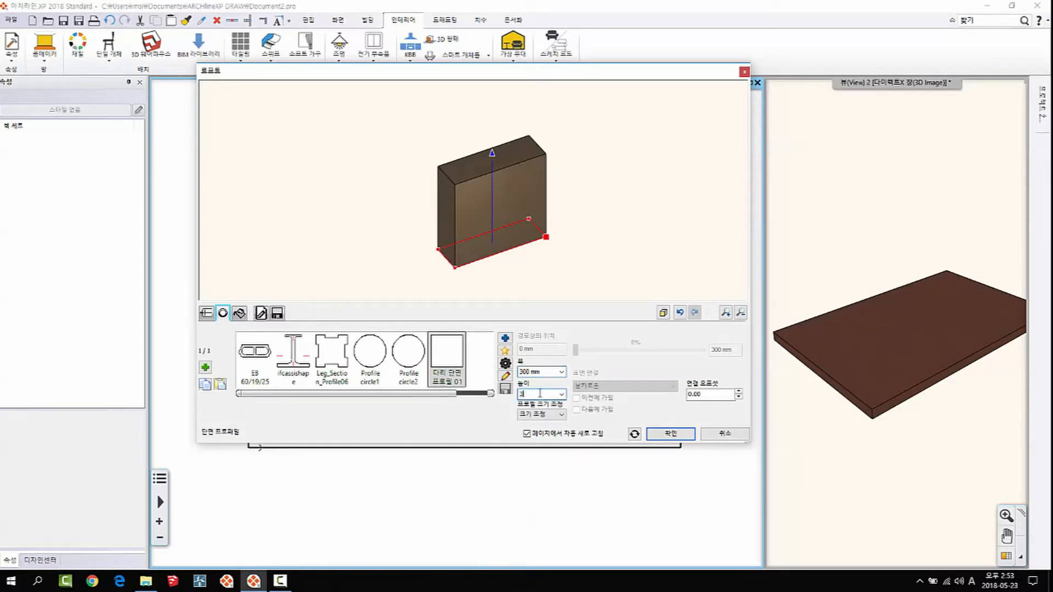
pyautogui.press('Return')
pyautogui.moveTo(501, 271); pyautogui.dragTo(499, 282, button='middle')
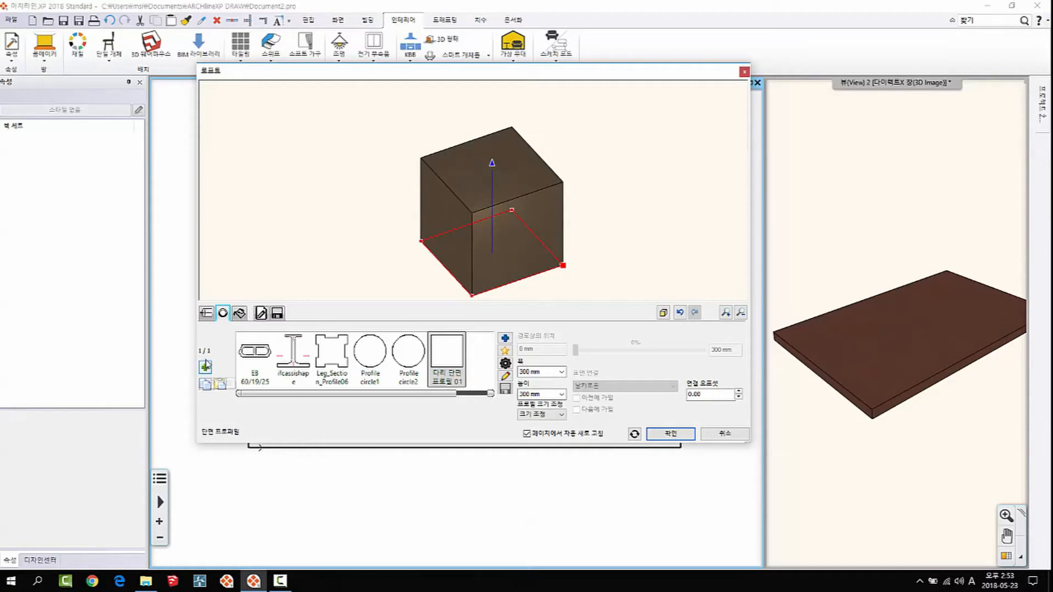
# Add a second cross-section to the loft and set its position along the path to 300 mm
pyautogui.click(205, 367)
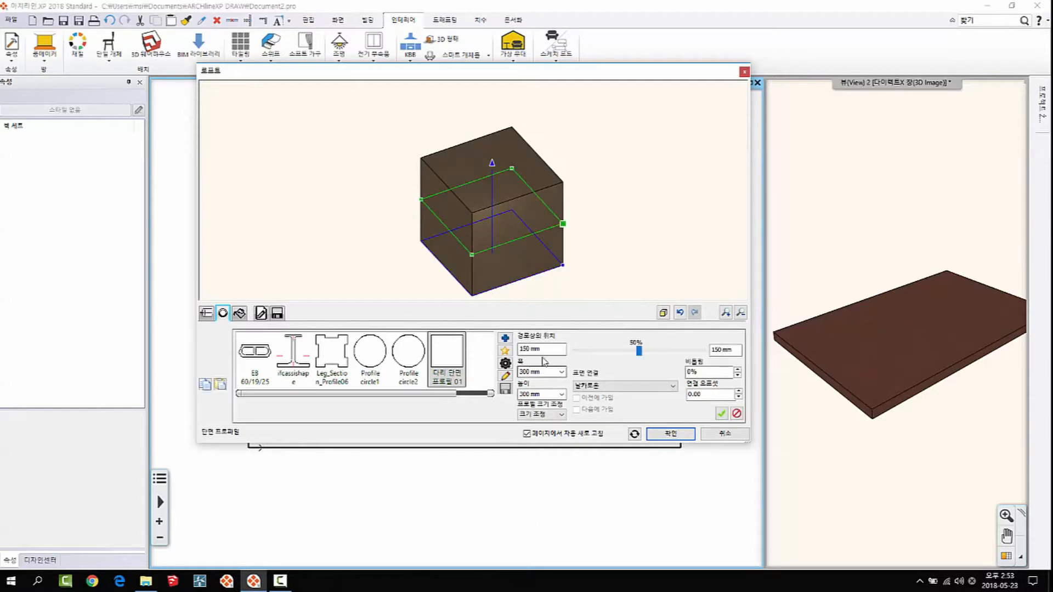
pyautogui.moveTo(550, 351); pyautogui.dragTo(489, 360)
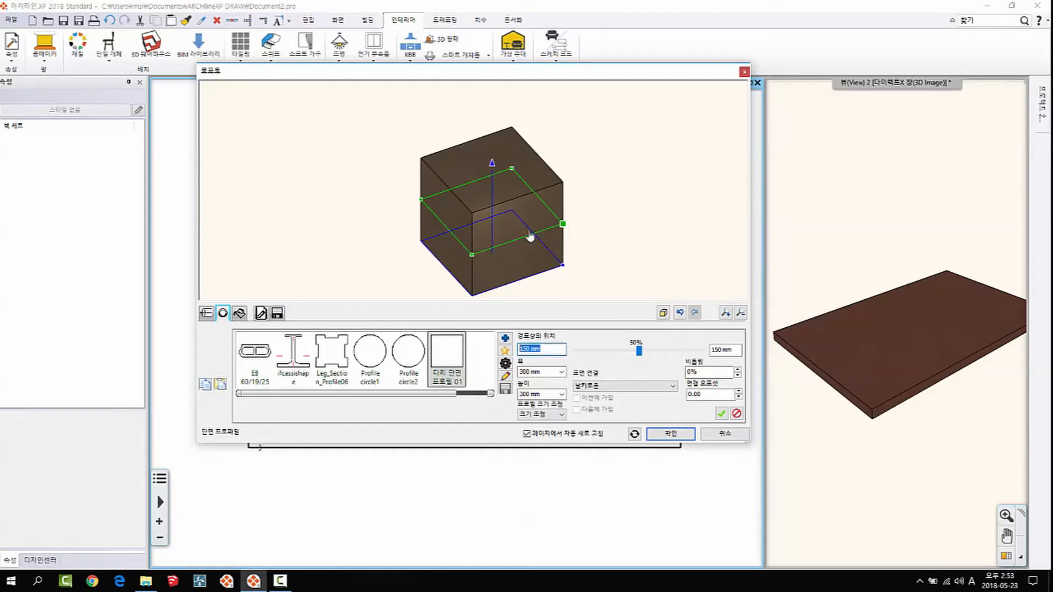
pyautogui.moveTo(471, 257)
pyautogui.mouseDown(button='middle')
pyautogui.moveTo(476, 207)
pyautogui.moveTo(469, 258)
pyautogui.mouseUp(button='middle')
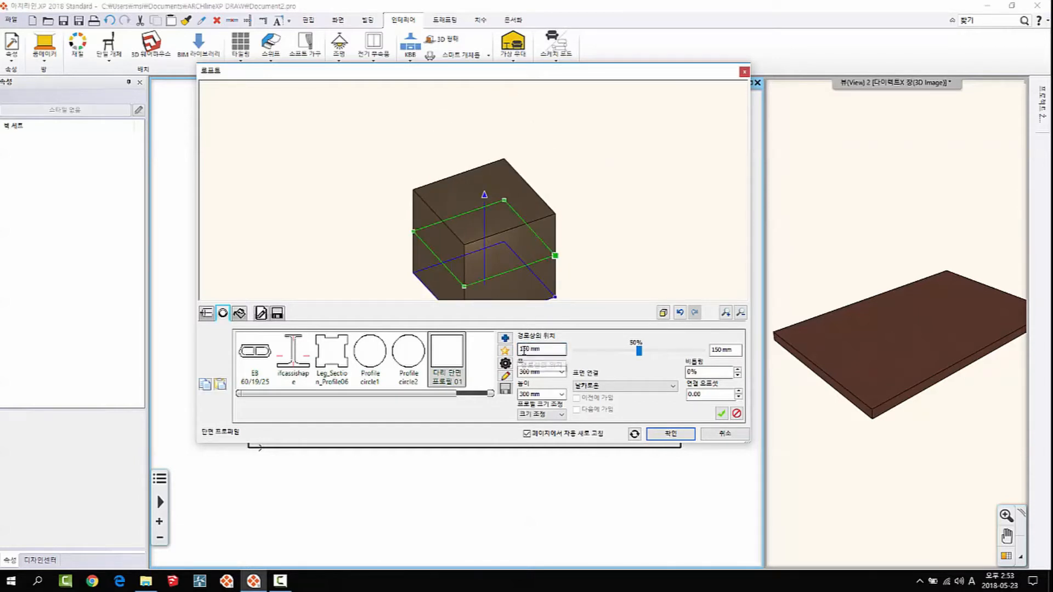
pyautogui.moveTo(520, 350); pyautogui.dragTo(560, 352)
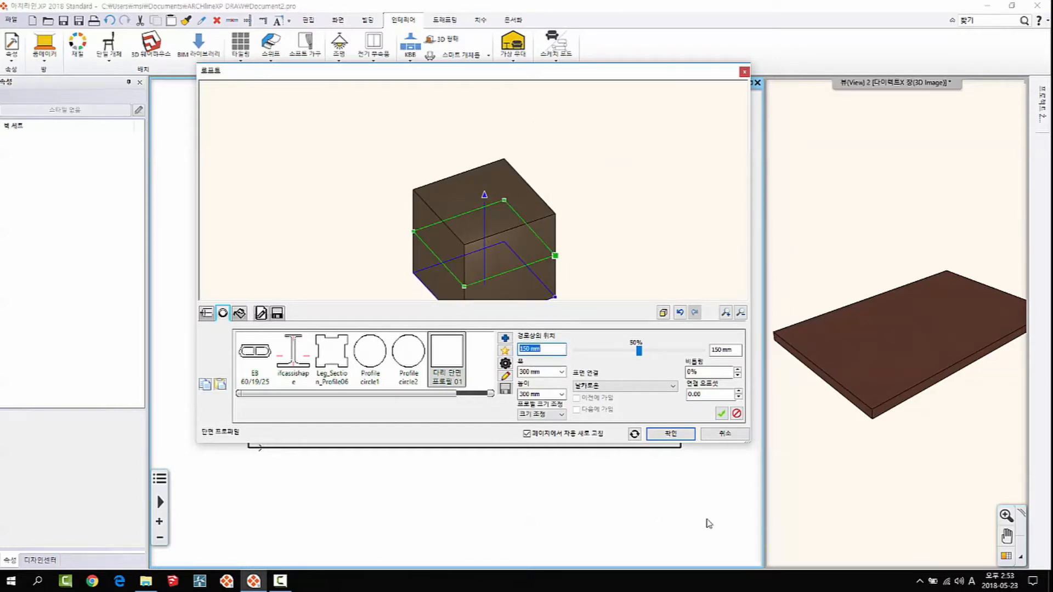
pyautogui.write('300')
pyautogui.press('Return')
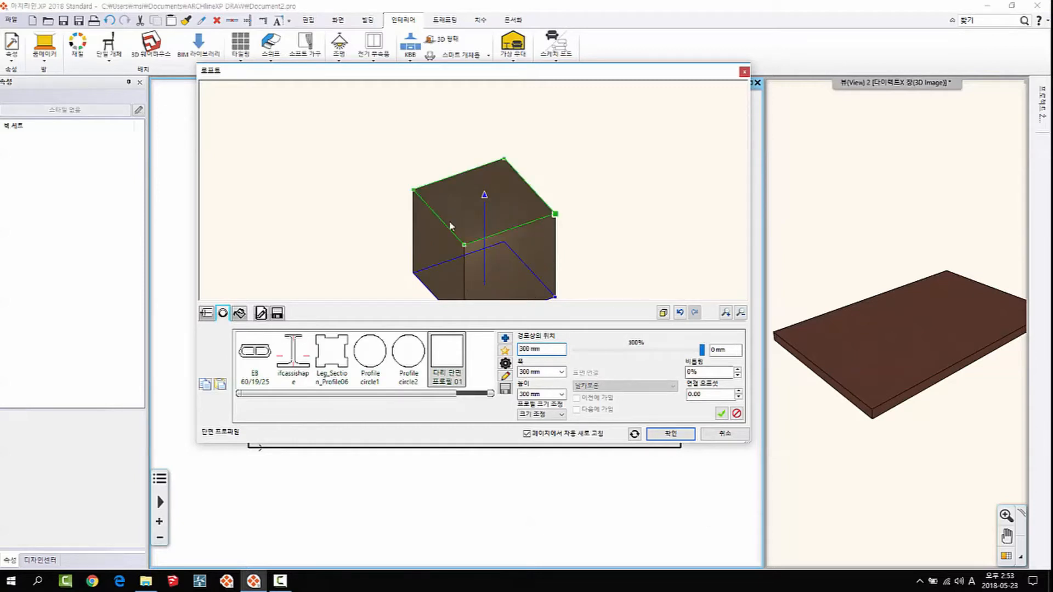
pyautogui.moveTo(478, 207); pyautogui.dragTo(486, 160, button='middle')
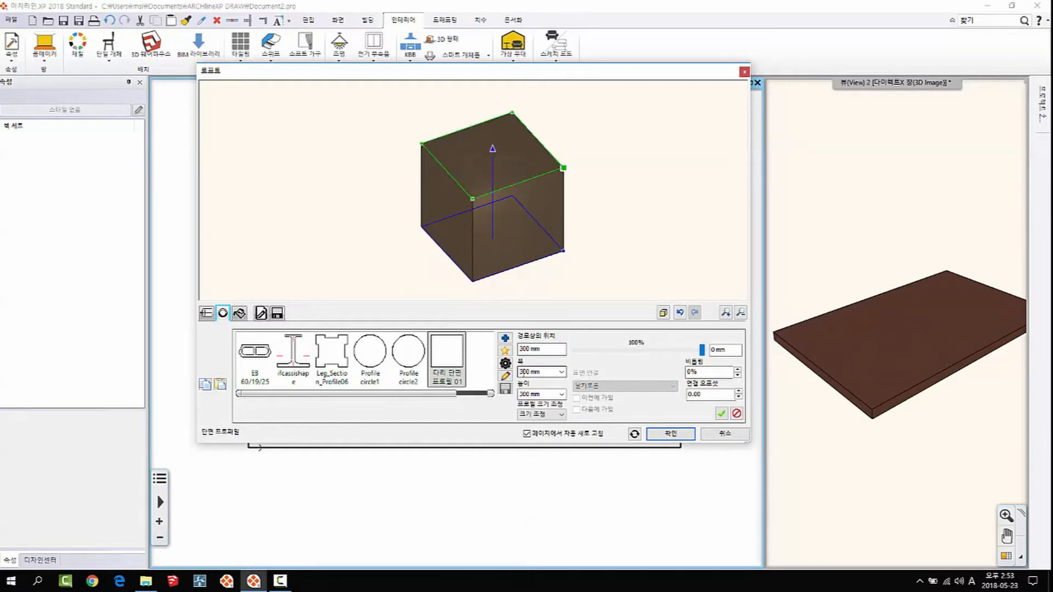
pyautogui.press('Return')
# Set the upper cross-section to 150 mm wide and 150 mm high and accept it
pyautogui.click(527, 374)
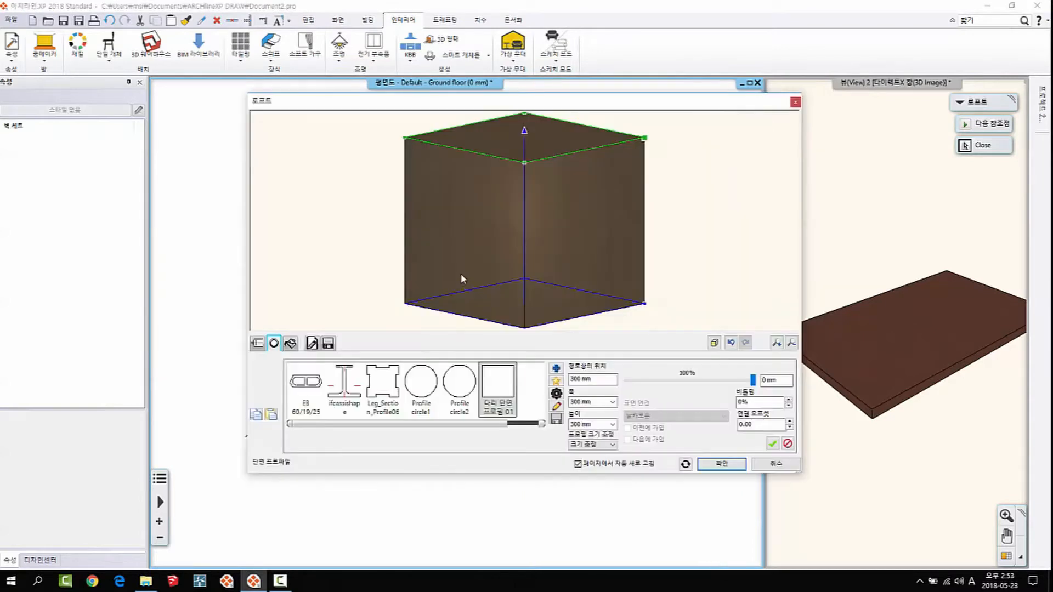
pyautogui.moveTo(636, 196); pyautogui.dragTo(608, 269, button='middle')
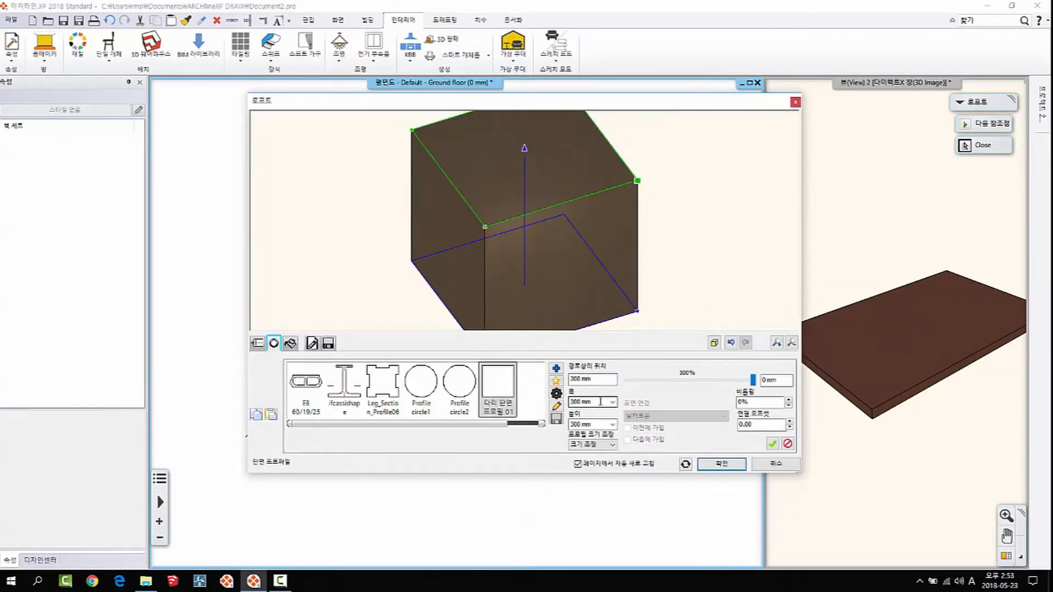
pyautogui.moveTo(601, 402); pyautogui.dragTo(597, 424)
pyautogui.write('150')
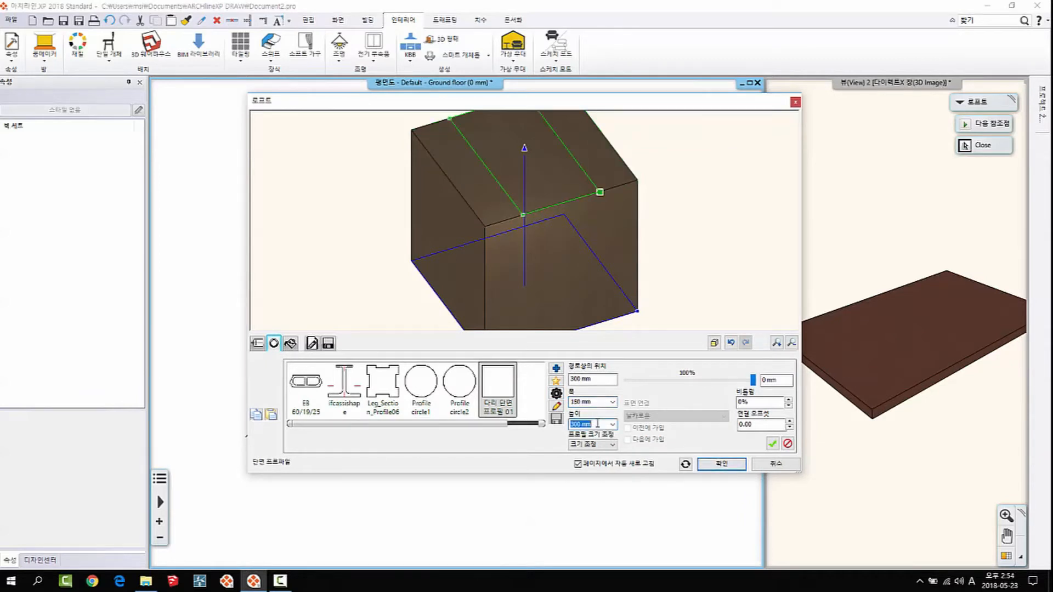
pyautogui.write('150')
pyautogui.press('Return')
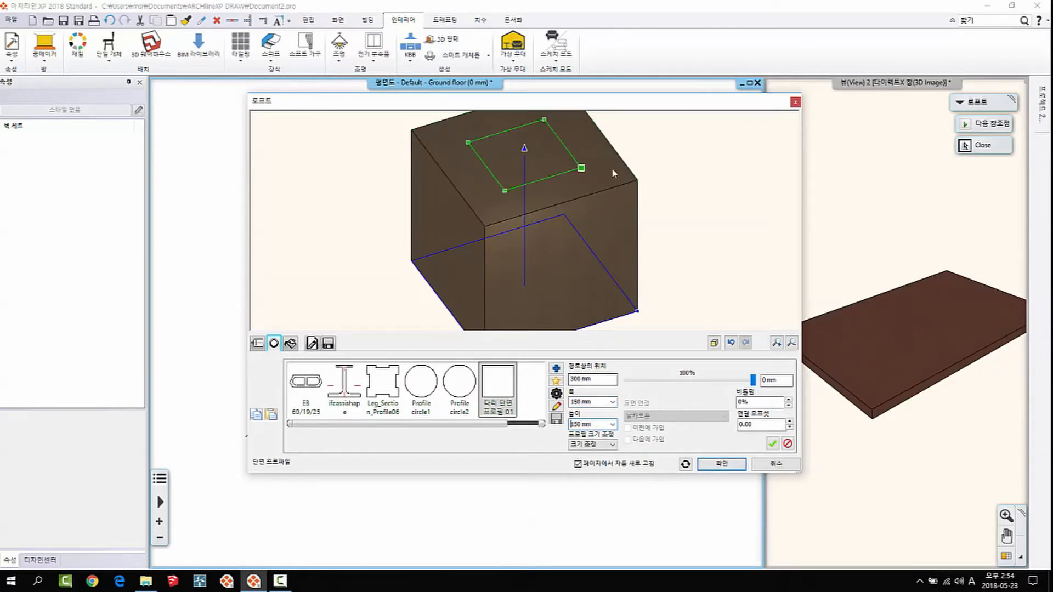
pyautogui.click(773, 444)
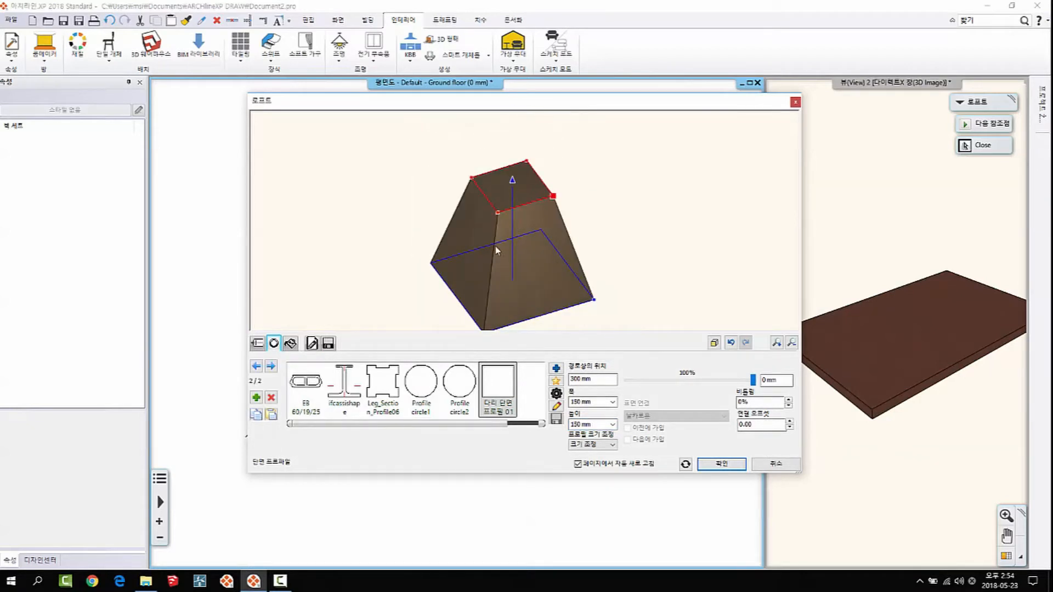
# Assign the concrete (콘크리트) material to the tapered loft
pyautogui.moveTo(623, 291); pyautogui.dragTo(592, 285)
pyautogui.click(291, 343)
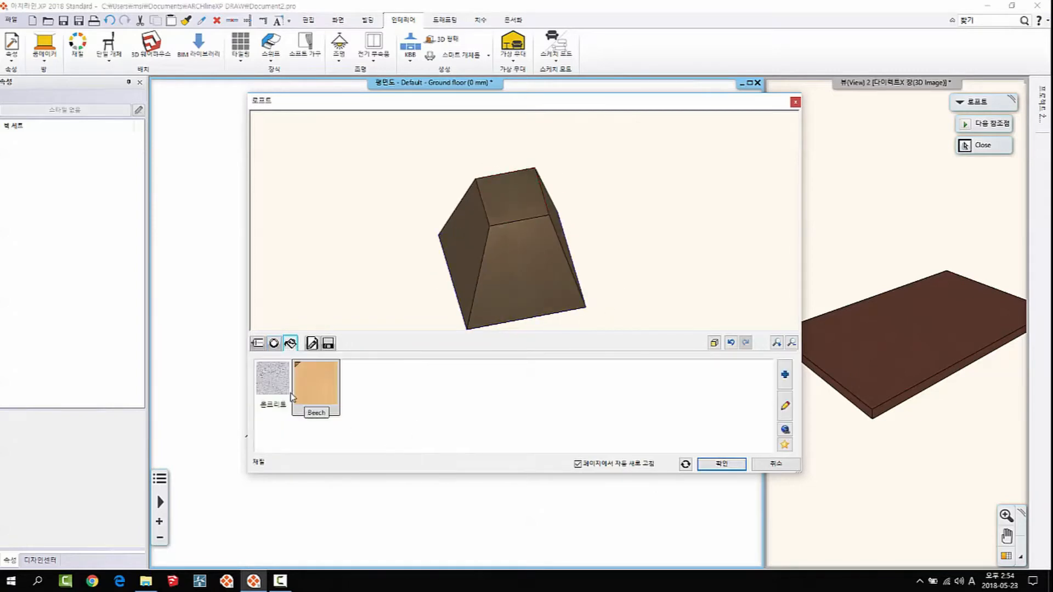
pyautogui.click(268, 384)
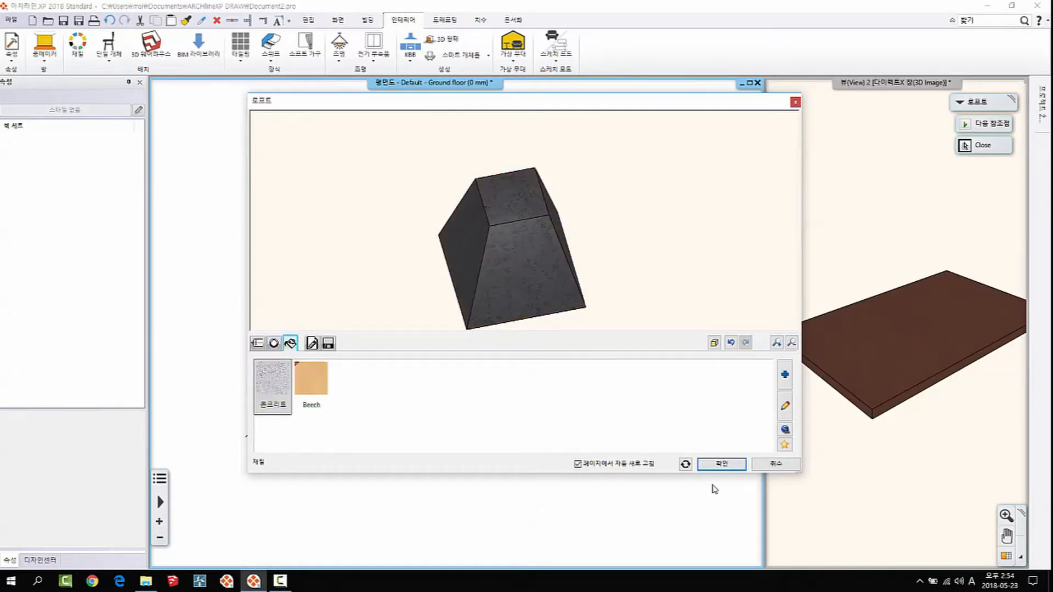
# Confirm the loft settings and place the block near the slab's upper-left corner in the floor plan
pyautogui.click(718, 464)
pyautogui.scroll(1, 388, 200)
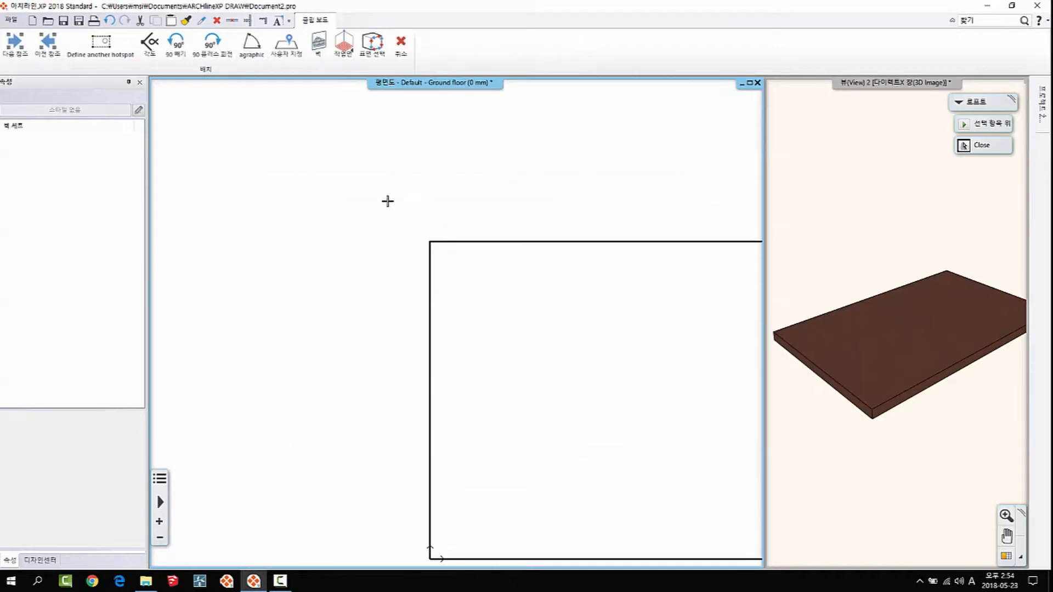
pyautogui.click(413, 240)
pyautogui.press('Escape')
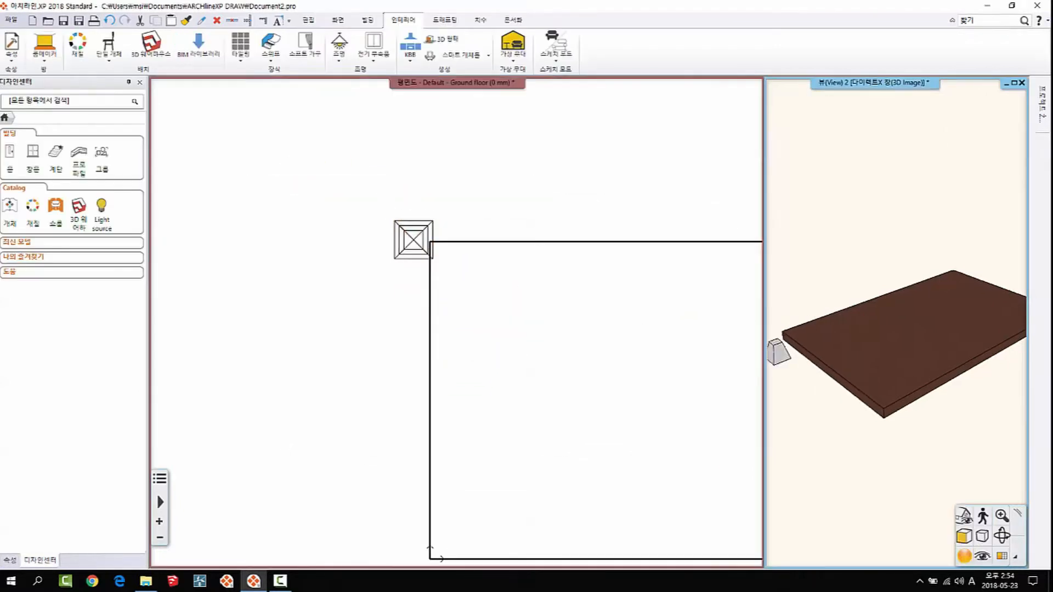
# Move the block in plan so its inner square's upper-left corner meets the slab's upper-left corner
pyautogui.scroll(2, 826, 386)
pyautogui.moveTo(888, 391); pyautogui.dragTo(814, 370, button='middle')
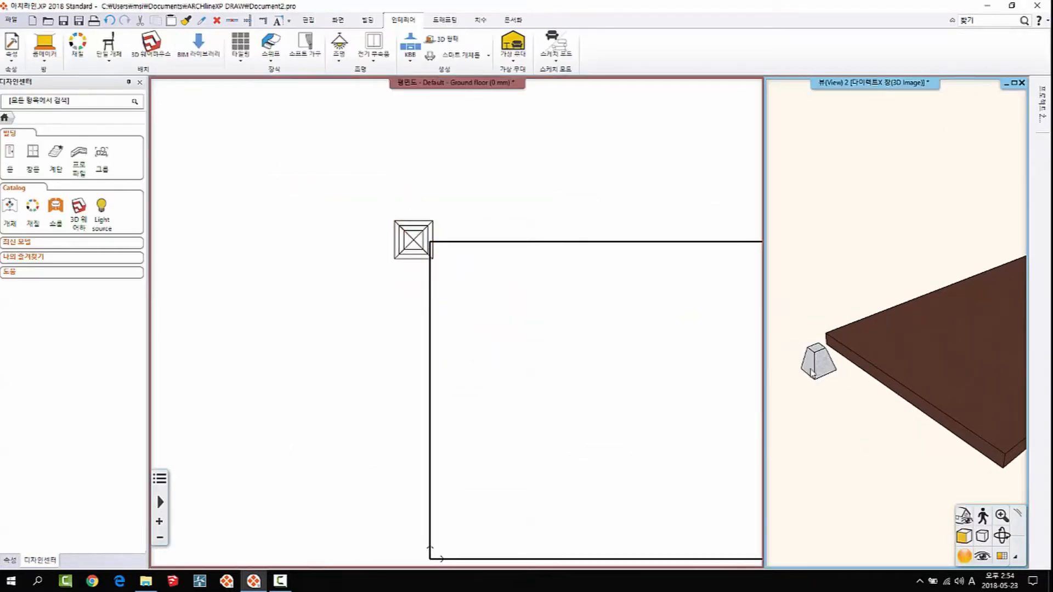
pyautogui.scroll(-2, 867, 387)
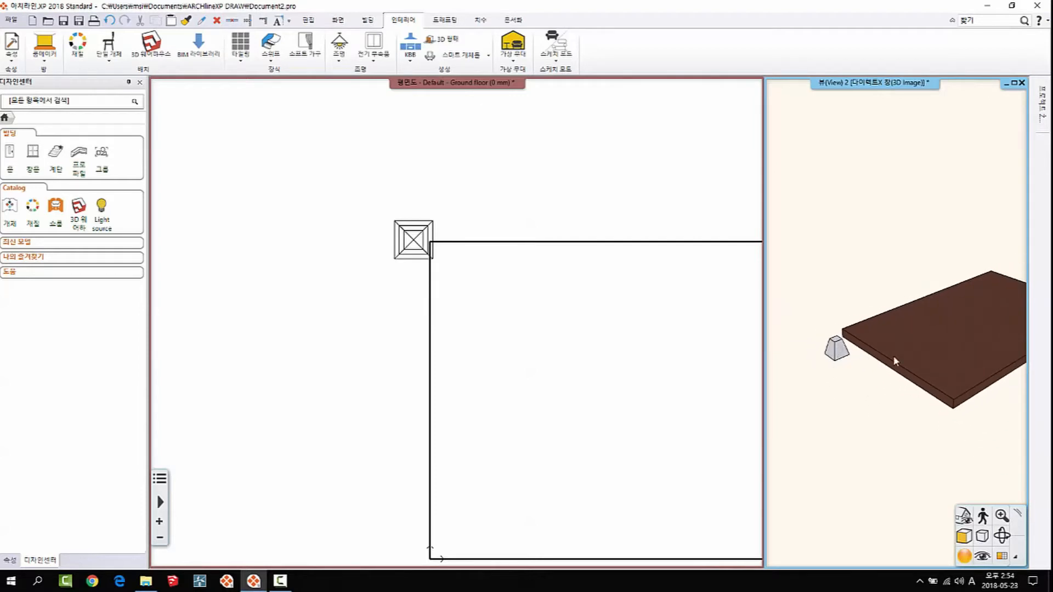
pyautogui.moveTo(894, 355); pyautogui.dragTo(827, 343, button='middle')
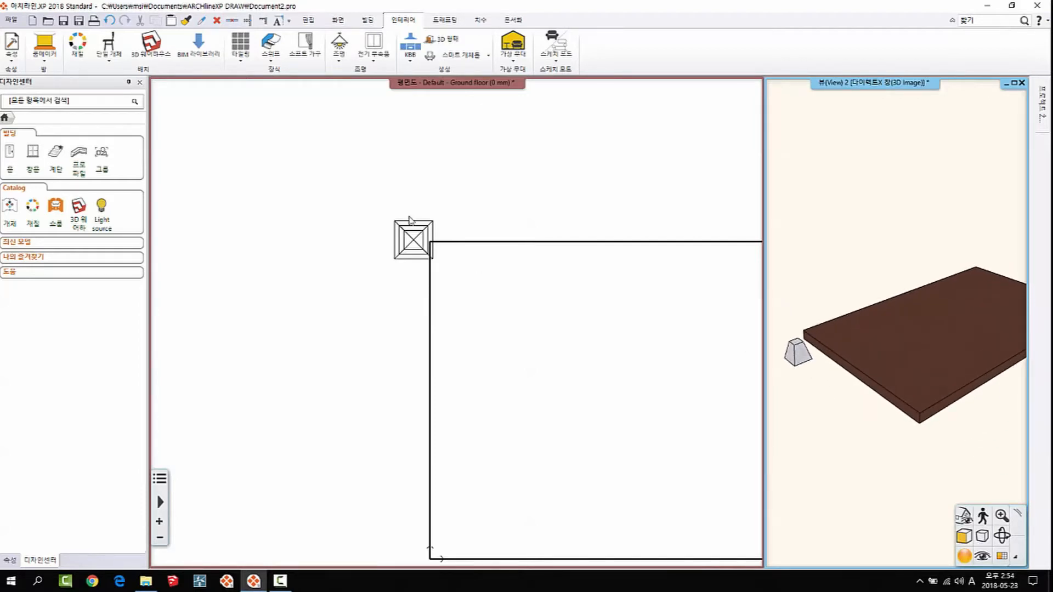
pyautogui.moveTo(410, 221); pyautogui.dragTo(366, 192, button='middle')
pyautogui.click(373, 206)
pyautogui.scroll(5, 376, 206)
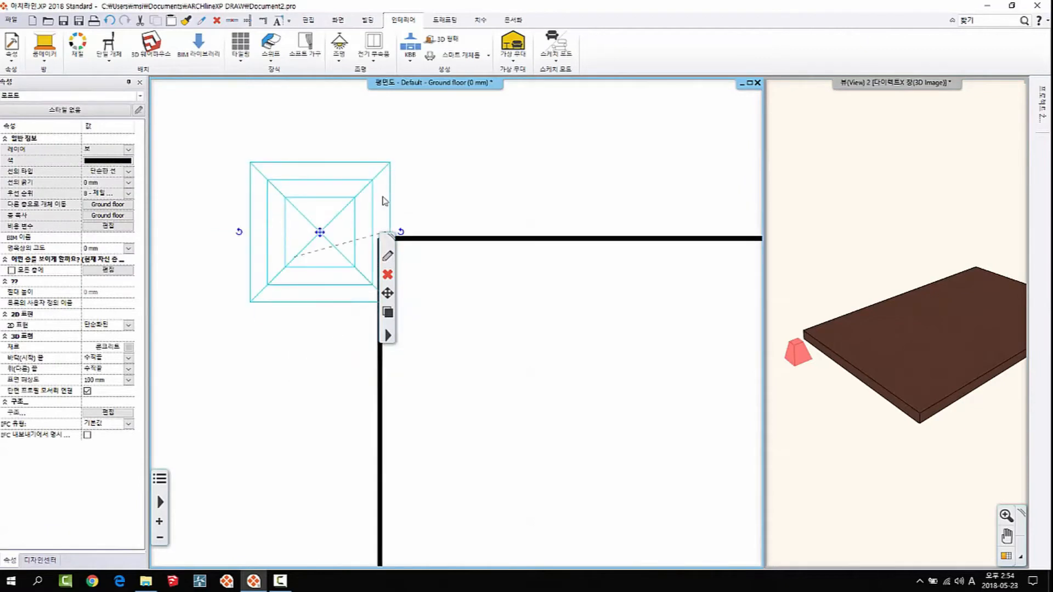
pyautogui.moveTo(384, 236); pyautogui.dragTo(551, 143)
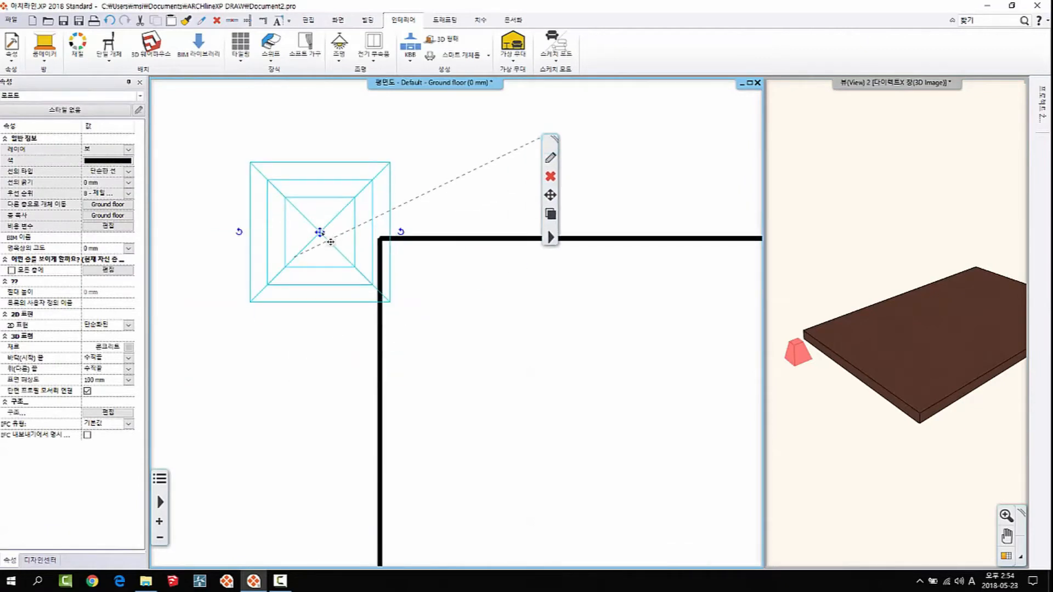
pyautogui.click(330, 242)
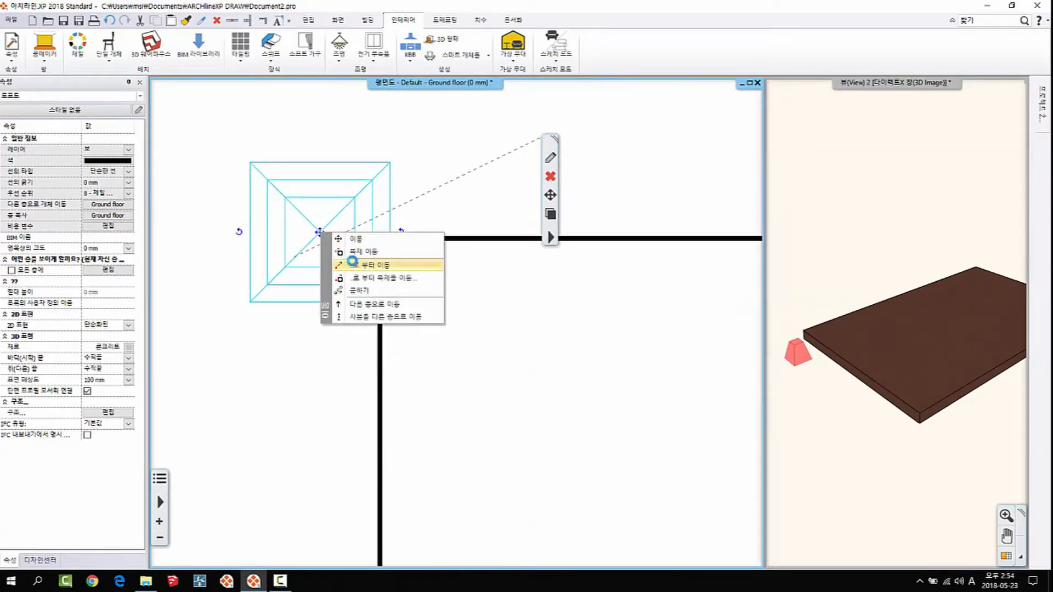
pyautogui.click(369, 265)
pyautogui.click(285, 197)
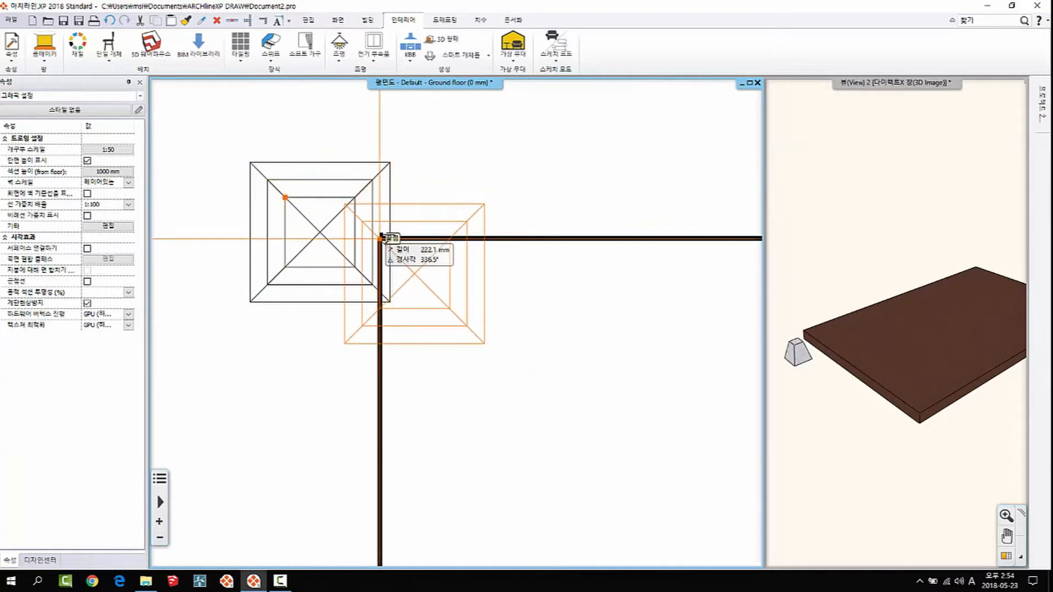
pyautogui.click(379, 240)
pyautogui.press('Escape')
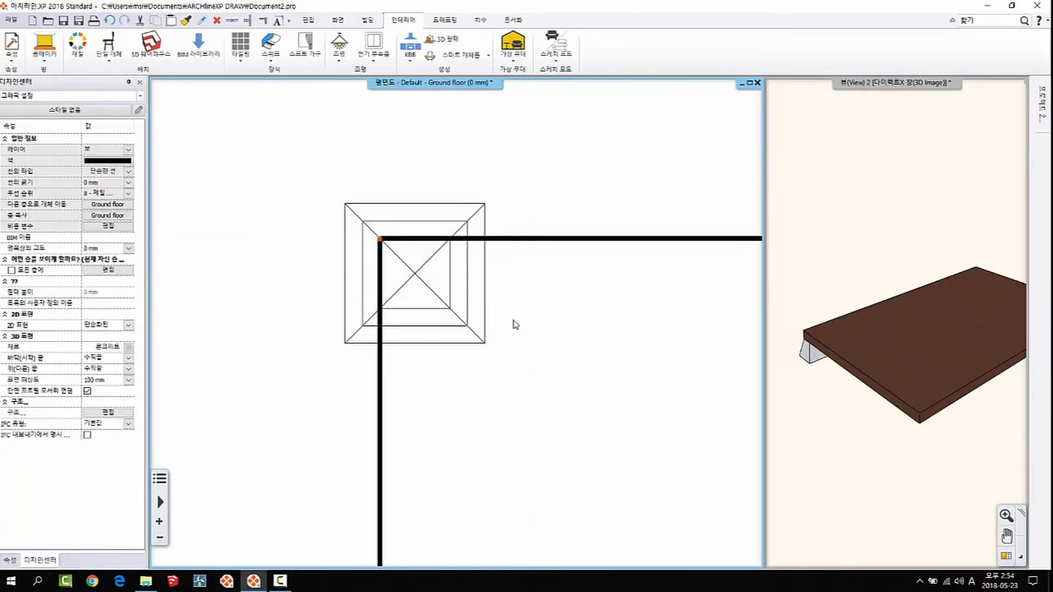
# Mirror a copy of the block to the slab's lower-left corner about the horizontal line through the left edge's midpoint
pyautogui.scroll(-8, 373, 301)
pyautogui.scroll(2, 301, 233)
pyautogui.moveTo(414, 287); pyautogui.dragTo(314, 202, button='middle')
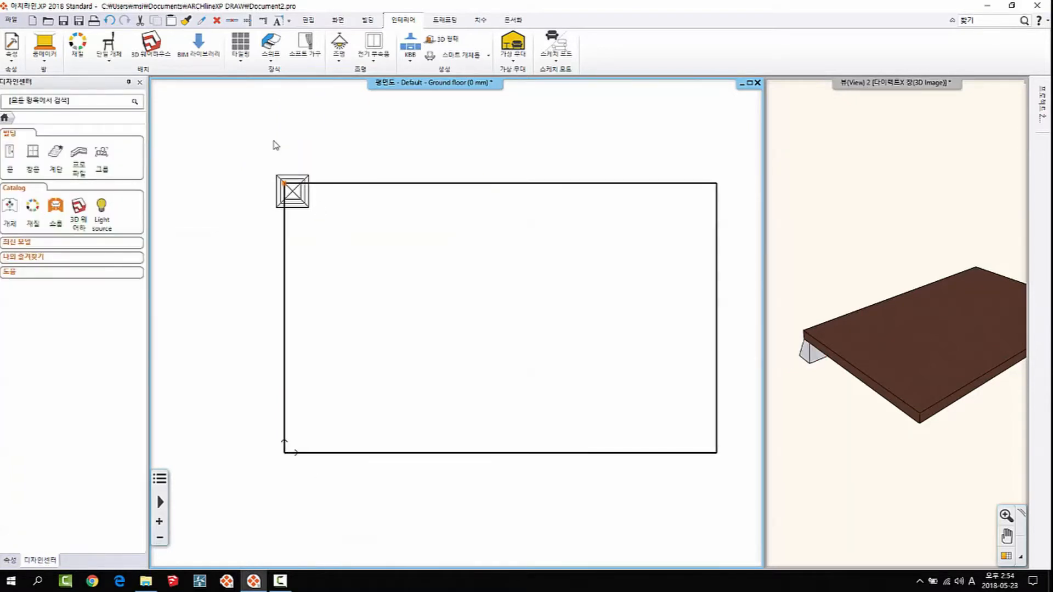
pyautogui.click(308, 199)
pyautogui.press('Escape')
pyautogui.scroll(1, 370, 132)
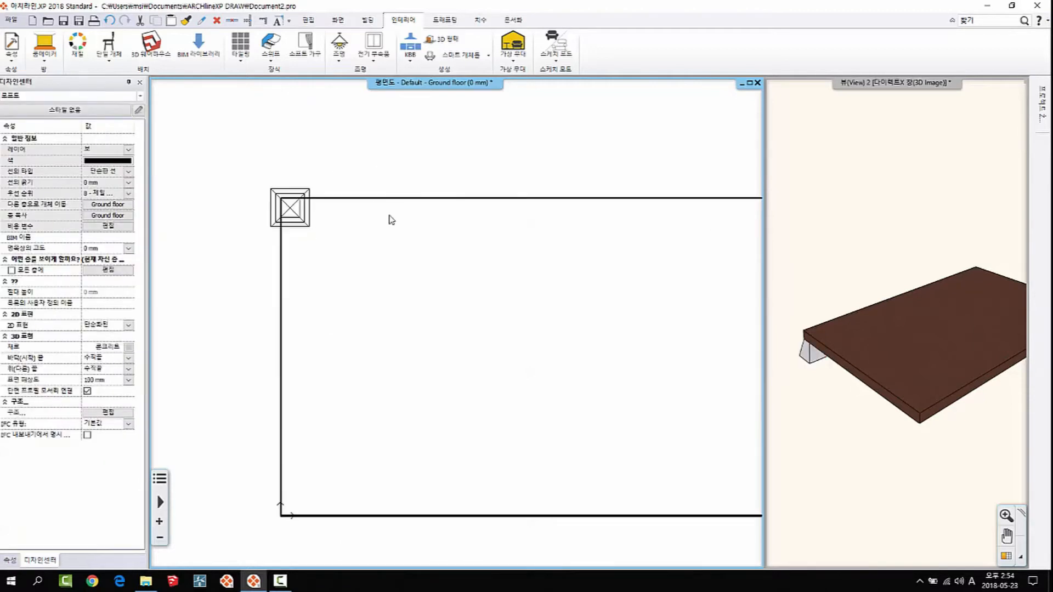
pyautogui.moveTo(408, 328); pyautogui.dragTo(347, 292, button='middle')
pyautogui.scroll(-1, 254, 214)
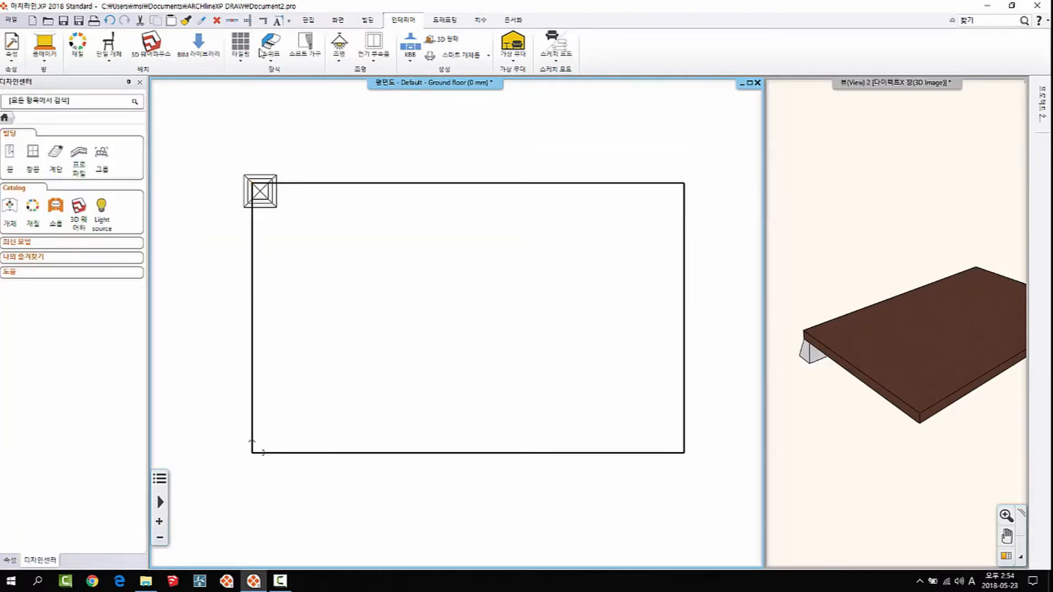
pyautogui.click(308, 20)
pyautogui.click(191, 56)
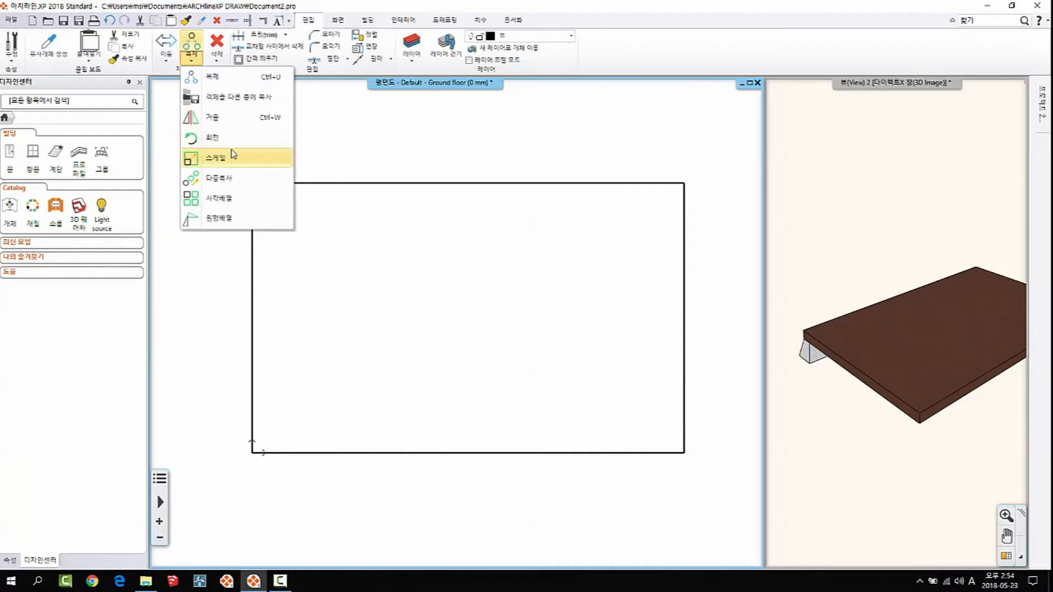
pyautogui.click(219, 121)
pyautogui.moveTo(199, 156); pyautogui.dragTo(329, 247)
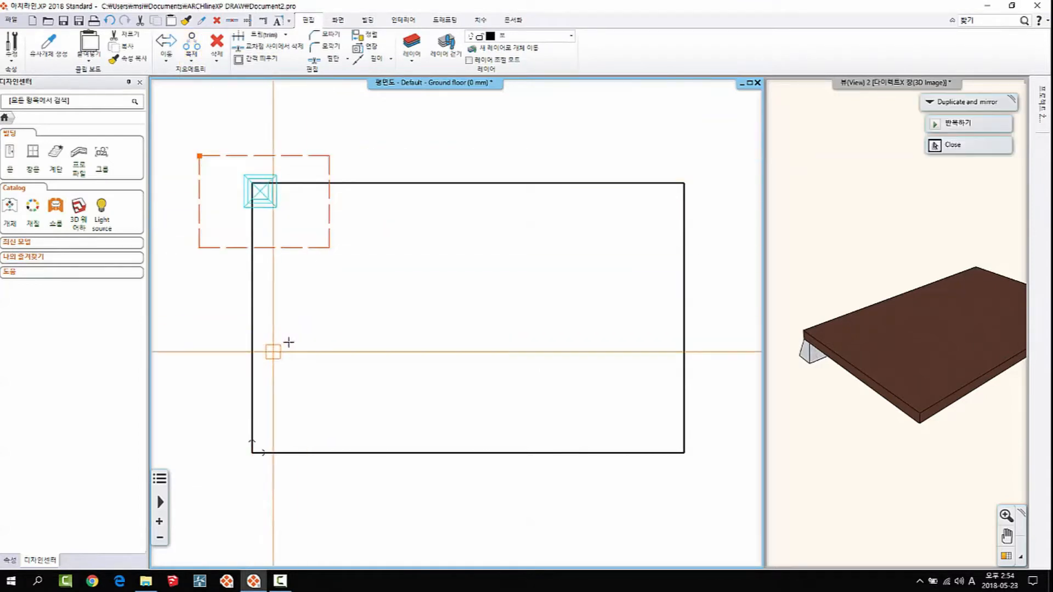
pyautogui.click(251, 318)
pyautogui.click(601, 318)
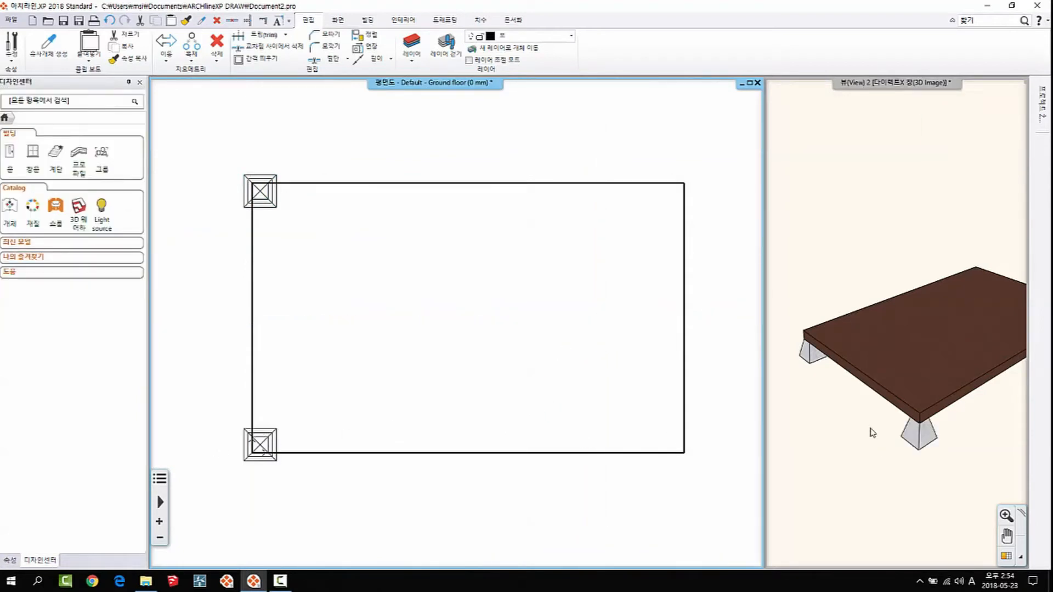
# Mirror copies of both left blocks to the slab's right corners about the line through the long edges' midpoints
pyautogui.moveTo(351, 296); pyautogui.dragTo(281, 261, button='middle')
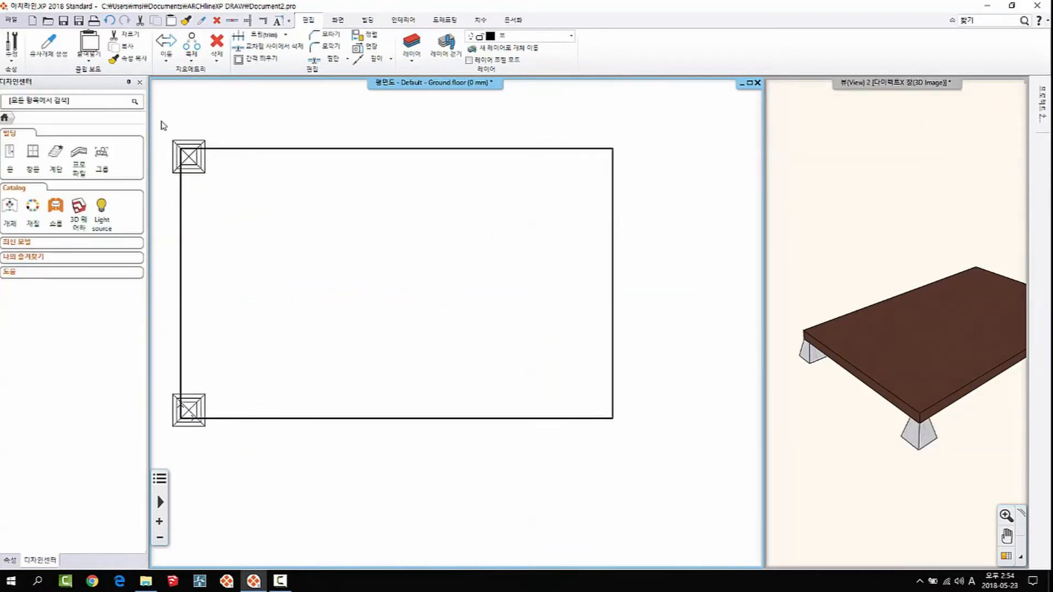
pyautogui.moveTo(161, 125); pyautogui.dragTo(239, 421)
pyautogui.click(192, 55)
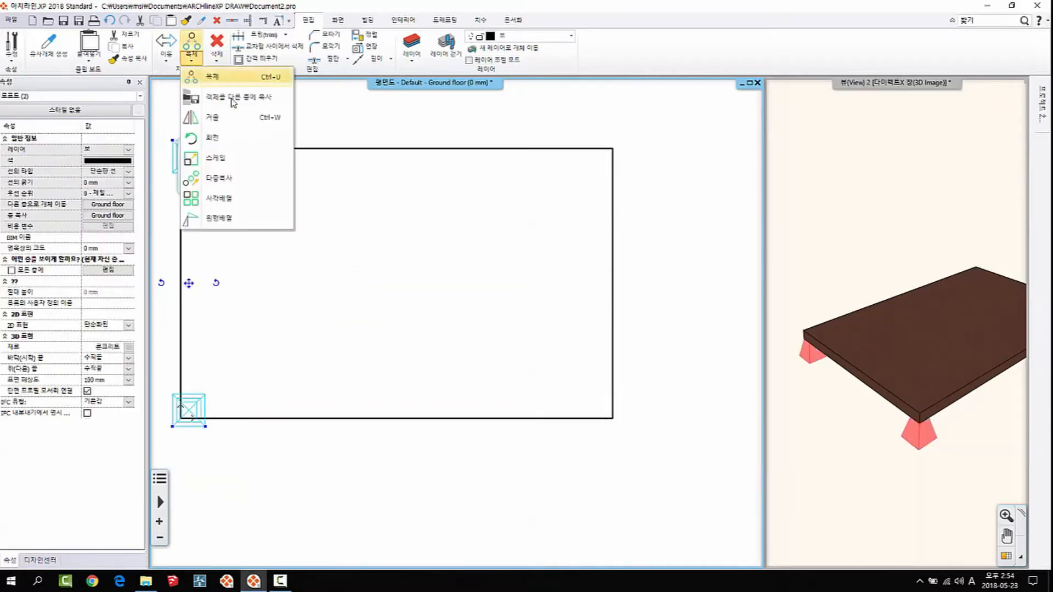
pyautogui.click(217, 117)
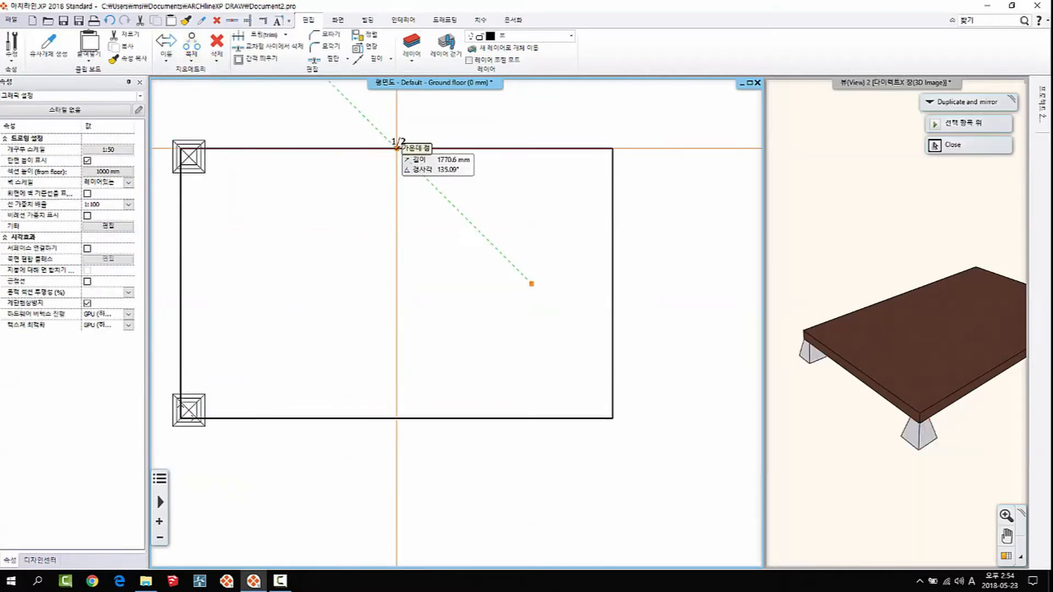
pyautogui.click(397, 148)
pyautogui.click(397, 416)
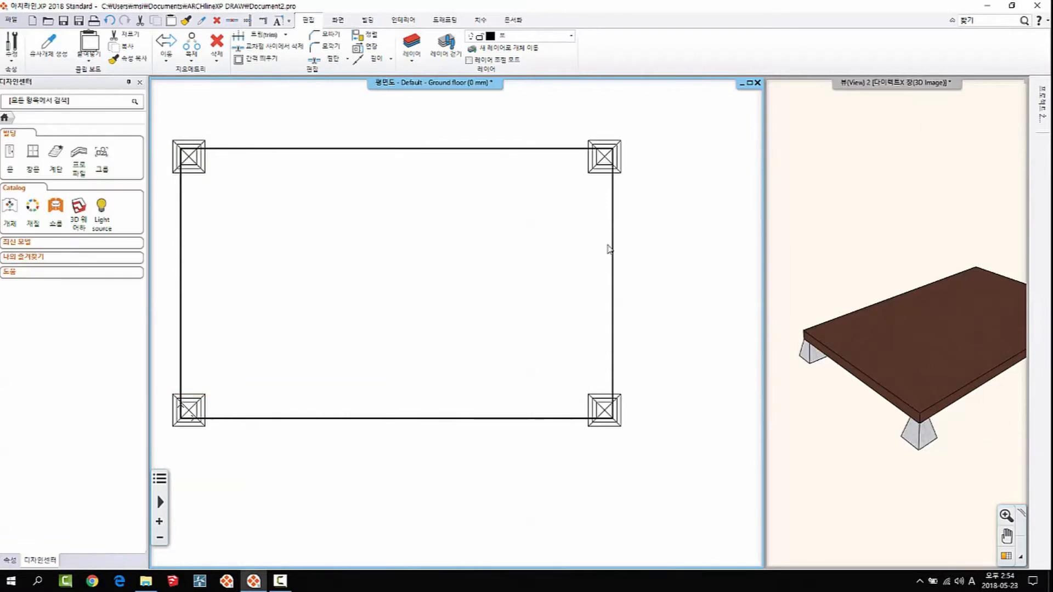
# Examine the slab and its corner support blocks in the 3D view and the floor plan
pyautogui.click(880, 354)
pyautogui.scroll(-4, 967, 408)
pyautogui.moveTo(968, 407)
pyautogui.mouseDown(button='middle')
pyautogui.moveTo(931, 404)
pyautogui.moveTo(917, 371)
pyautogui.mouseUp(button='middle')
pyautogui.moveTo(301, 213); pyautogui.dragTo(429, 241, button='middle')
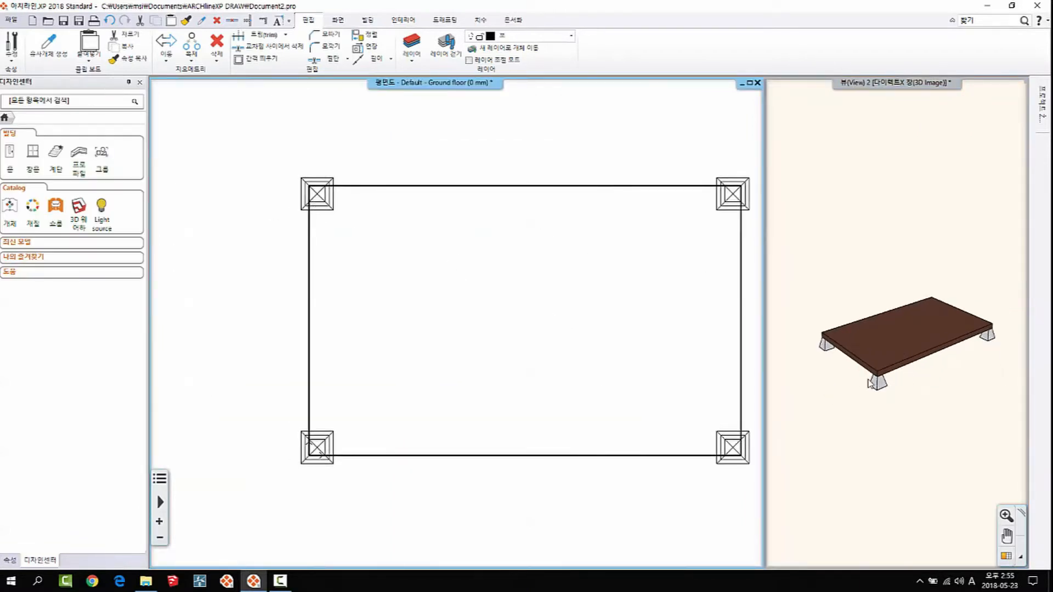
pyautogui.scroll(3, 627, 332)
pyautogui.moveTo(627, 333); pyautogui.dragTo(647, 362, button='middle')
pyautogui.scroll(-3, 525, 343)
pyautogui.moveTo(303, 196); pyautogui.dragTo(315, 189, button='middle')
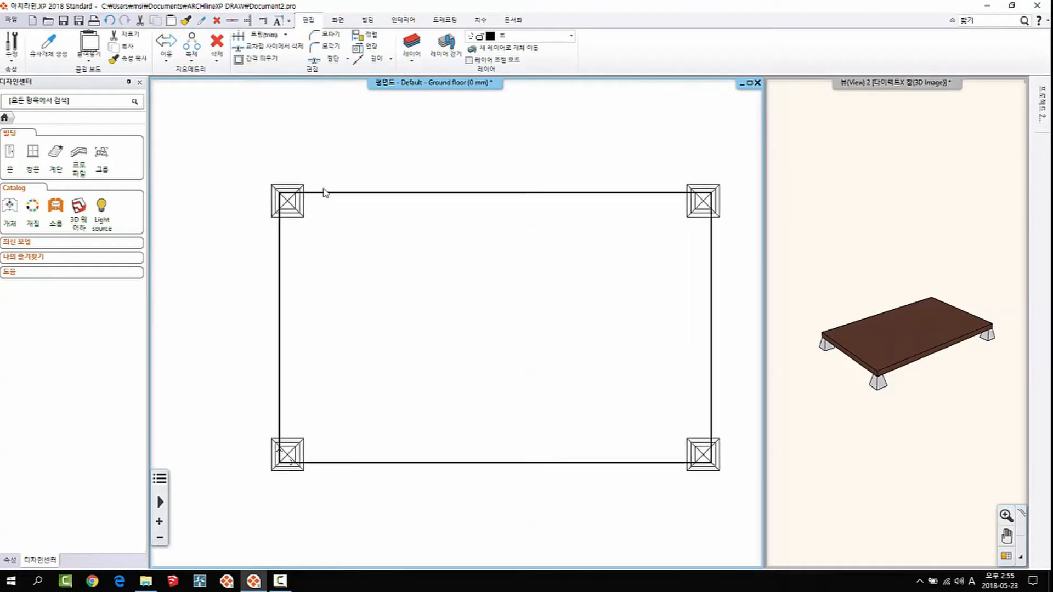
# Insert nodes on the slab's top and left edges, 150 mm from the upper-left corner, where they meet the block's inner square
pyautogui.click(323, 192)
pyautogui.scroll(3, 281, 199)
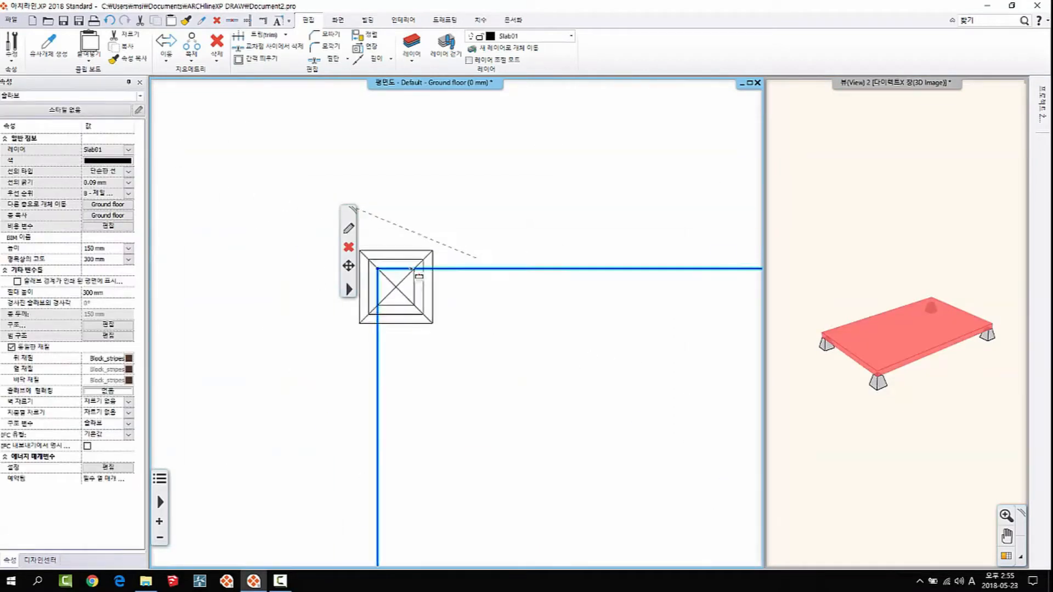
pyautogui.scroll(3, 419, 275)
pyautogui.moveTo(418, 305)
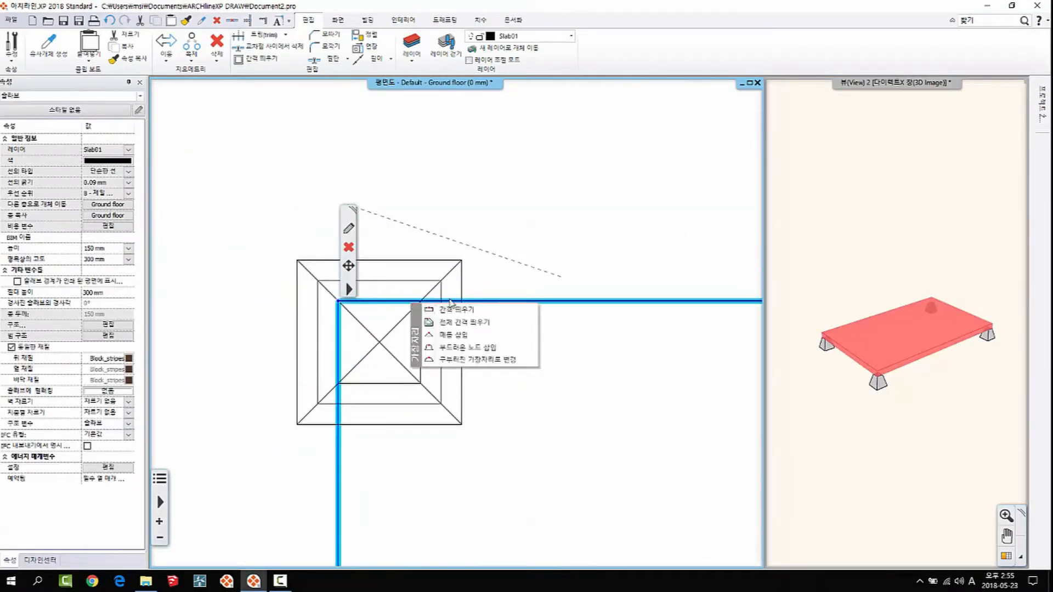
pyautogui.click(460, 336)
pyautogui.click(421, 301)
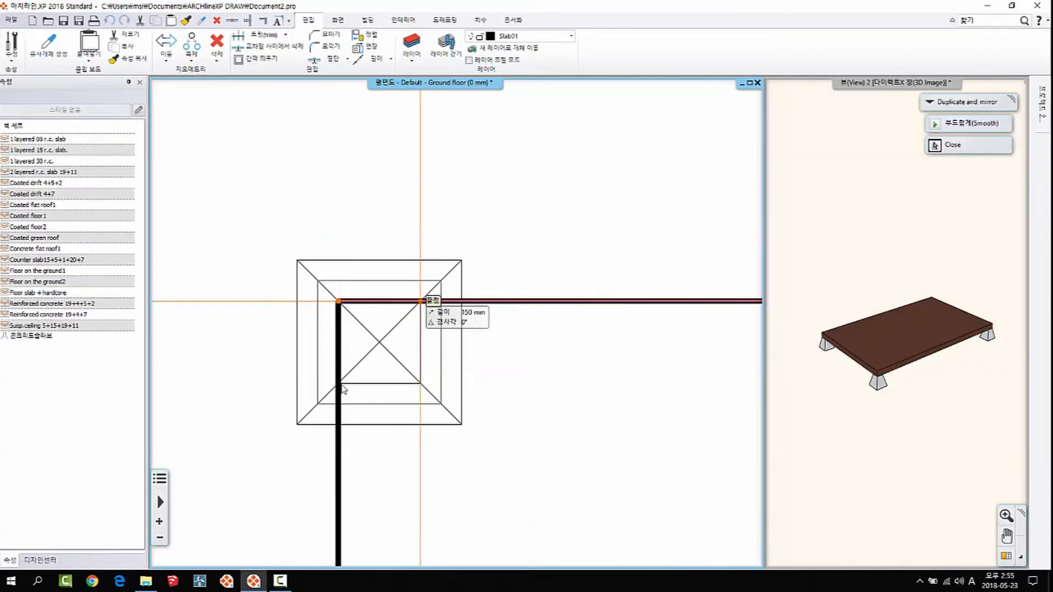
pyautogui.moveTo(340, 385)
pyautogui.click(387, 413)
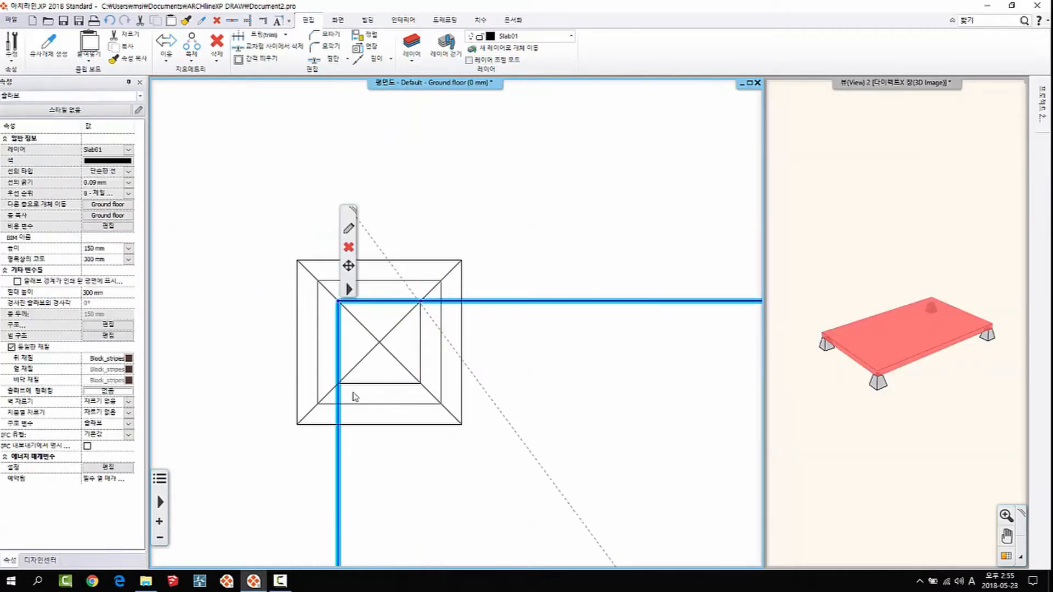
pyautogui.click(338, 383)
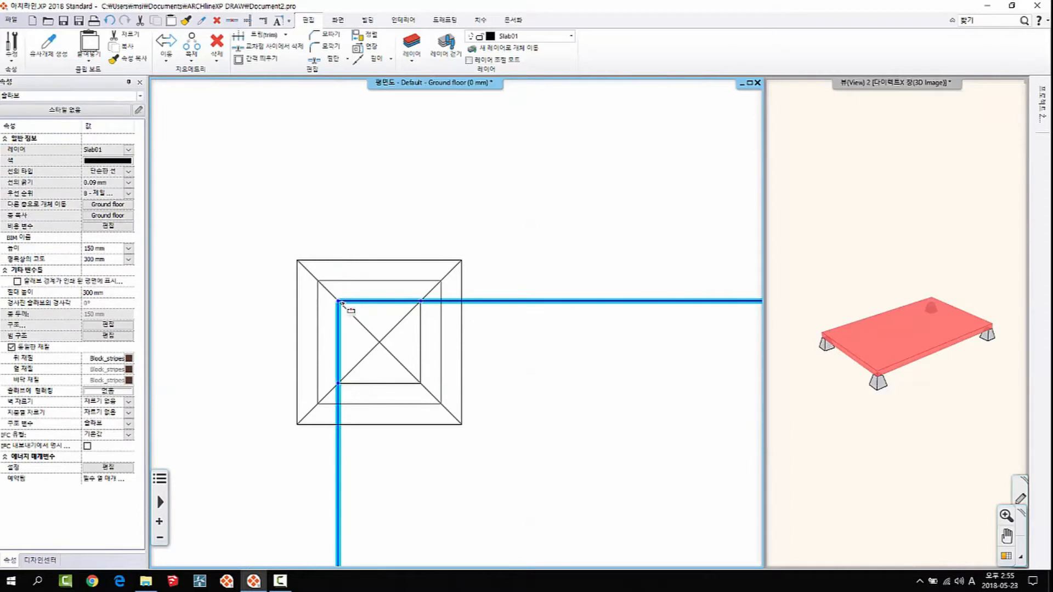
# Notch the slab's upper-left corner by moving its corner node to the lower-right corner of the block's inner square
pyautogui.click(361, 308)
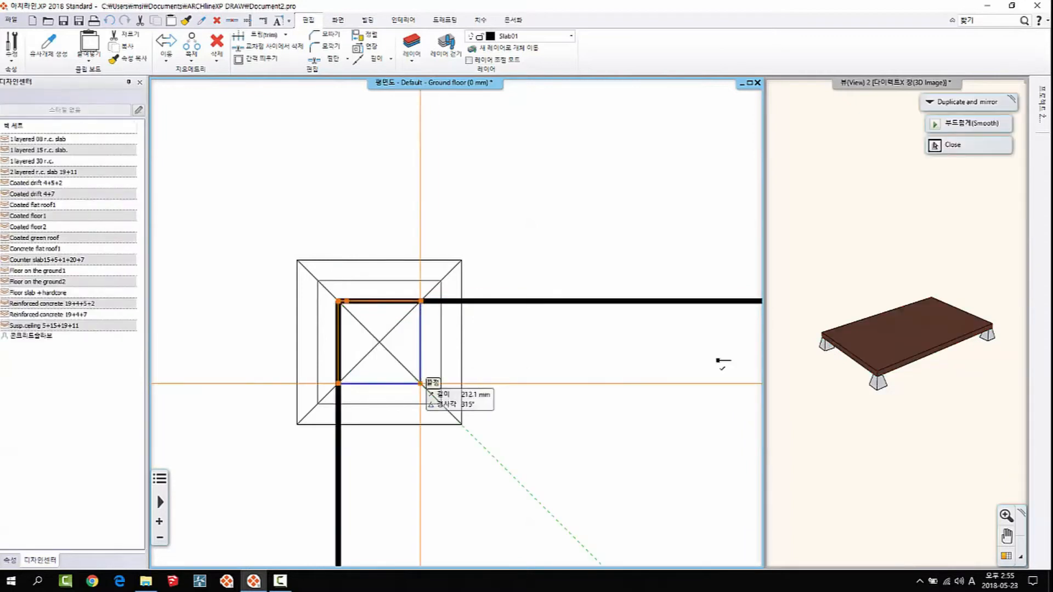
pyautogui.click(421, 383)
pyautogui.moveTo(847, 432); pyautogui.dragTo(922, 431, button='middle')
pyautogui.scroll(3, 833, 452)
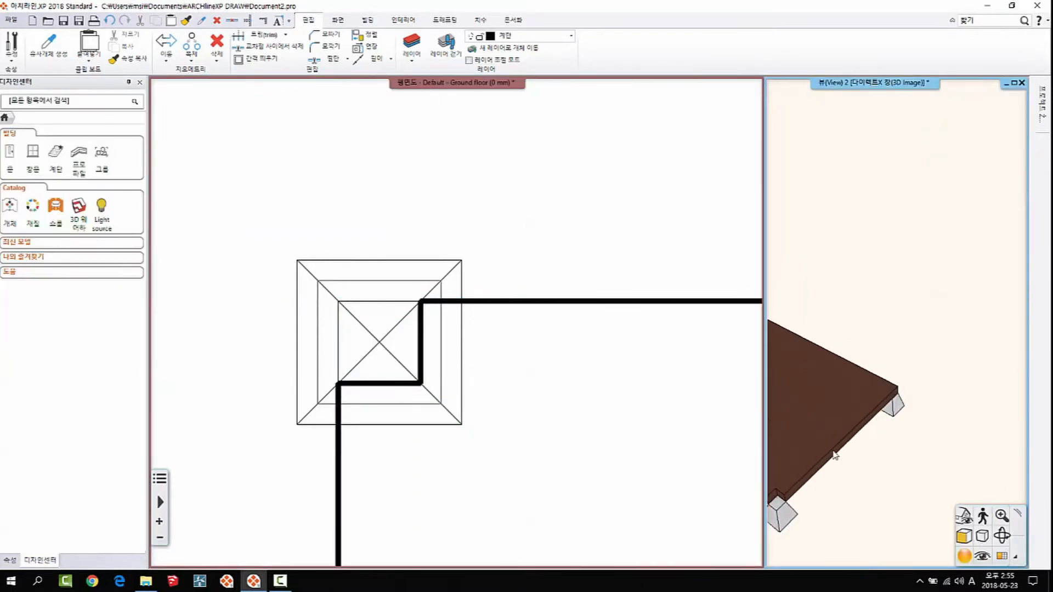
pyautogui.moveTo(834, 454); pyautogui.dragTo(595, 418, button='middle')
pyautogui.moveTo(696, 396); pyautogui.dragTo(504, 255, button='middle')
pyautogui.scroll(-3, 504, 255)
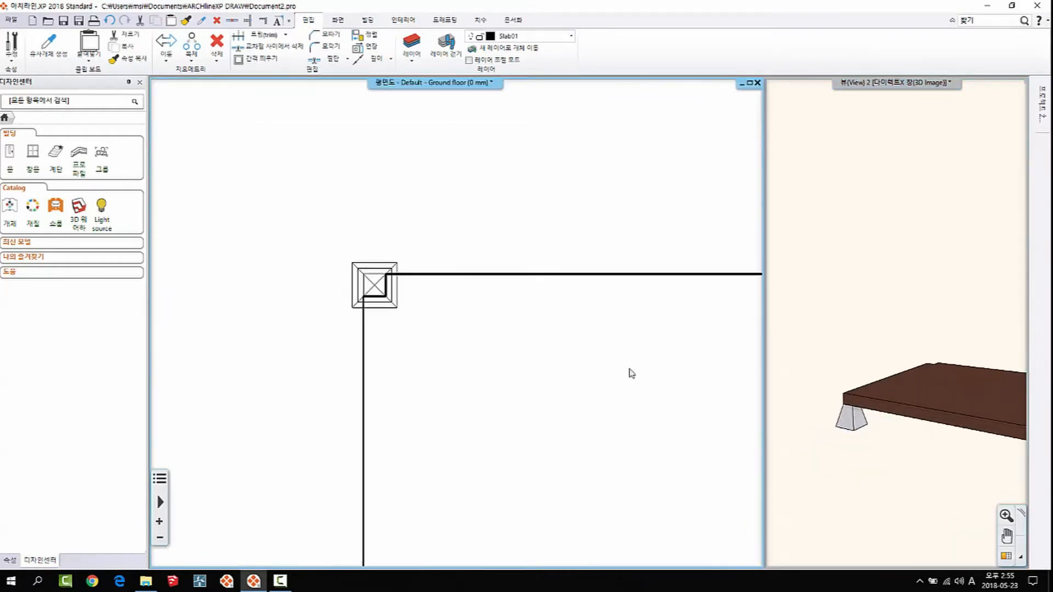
# Insert nodes on the slab's left and bottom edges, 150 mm from the lower-left corner, at the block's inner square corners
pyautogui.moveTo(916, 379); pyautogui.dragTo(897, 418, button='middle')
pyautogui.scroll(-3, 916, 437)
pyautogui.moveTo(471, 560); pyautogui.dragTo(377, 406, button='middle')
pyautogui.scroll(-2, 377, 420)
pyautogui.scroll(5, 351, 422)
pyautogui.click(410, 334)
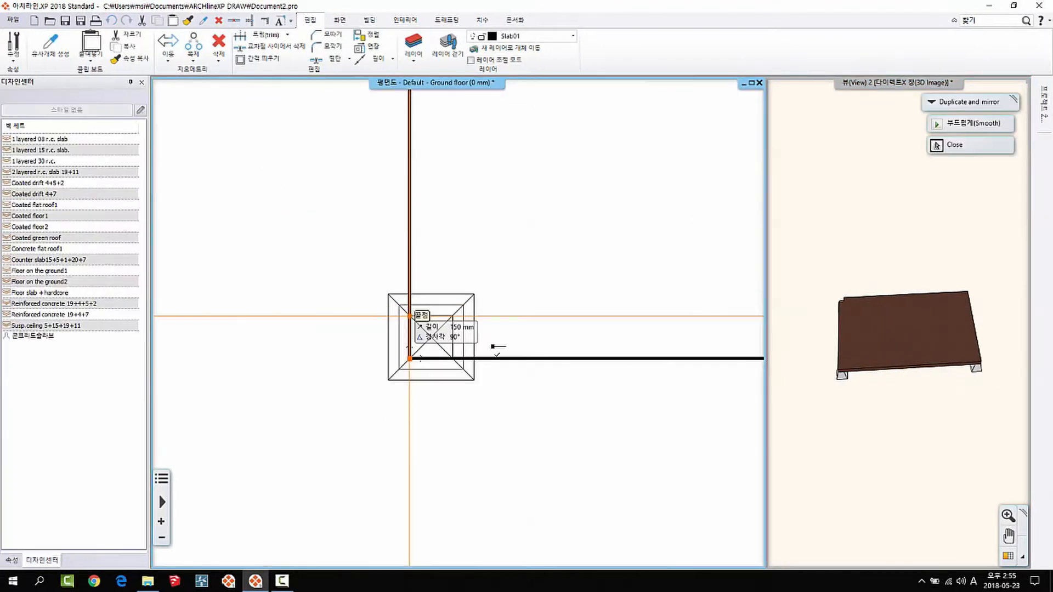
pyautogui.click(410, 316)
pyautogui.click(494, 358)
pyautogui.press('Escape')
pyautogui.click(462, 359)
pyautogui.click(493, 384)
pyautogui.click(453, 358)
pyautogui.scroll(2, 435, 388)
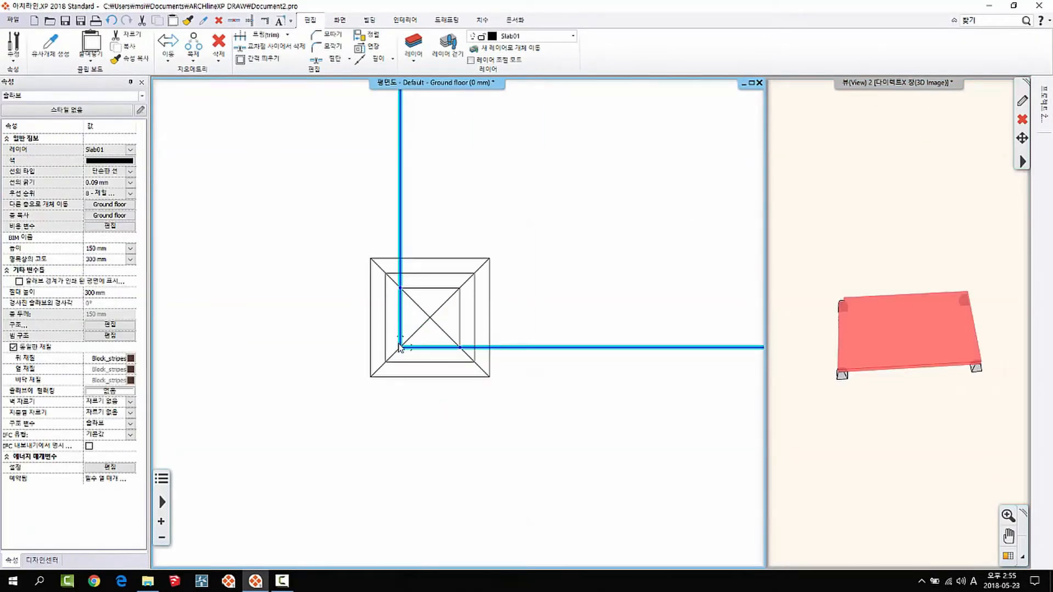
# Notch the slab's lower-left corner by moving its corner node to the upper-right corner of the block's inner square
pyautogui.click(401, 348)
pyautogui.click(430, 363)
pyautogui.press('Escape')
pyautogui.click(401, 218)
pyautogui.click(400, 347)
pyautogui.click(443, 355)
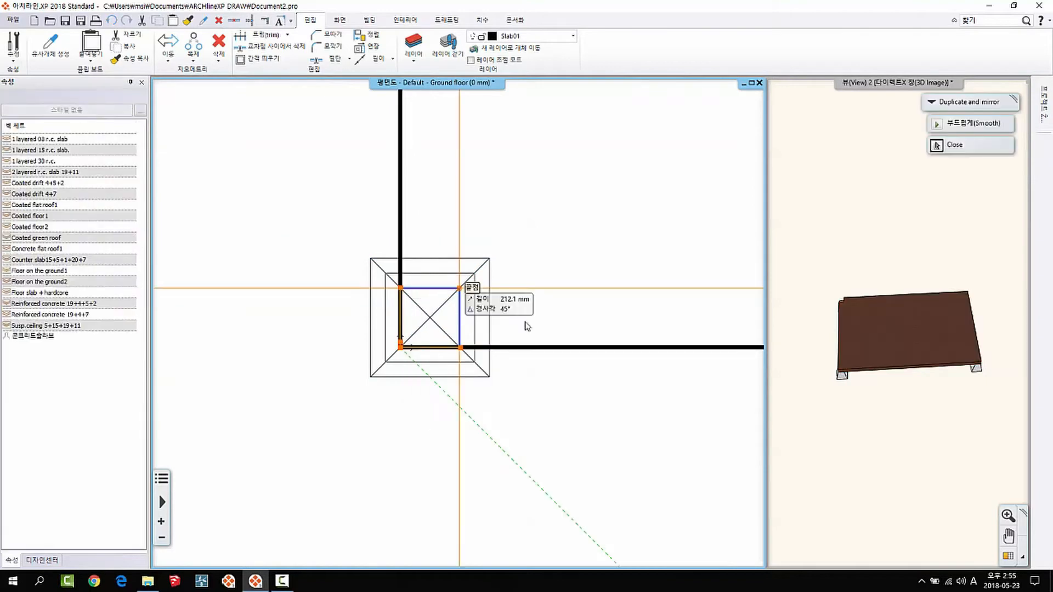
pyautogui.click(460, 288)
# Insert nodes on the slab's bottom and right edges where they meet the inner square of the lower-right block
pyautogui.scroll(-4, 521, 327)
pyautogui.moveTo(712, 296); pyautogui.dragTo(438, 321, button='middle')
pyautogui.scroll(3, 455, 318)
pyautogui.click(486, 408)
pyautogui.click(485, 408)
pyautogui.click(515, 433)
pyautogui.click(523, 408)
pyautogui.click(573, 319)
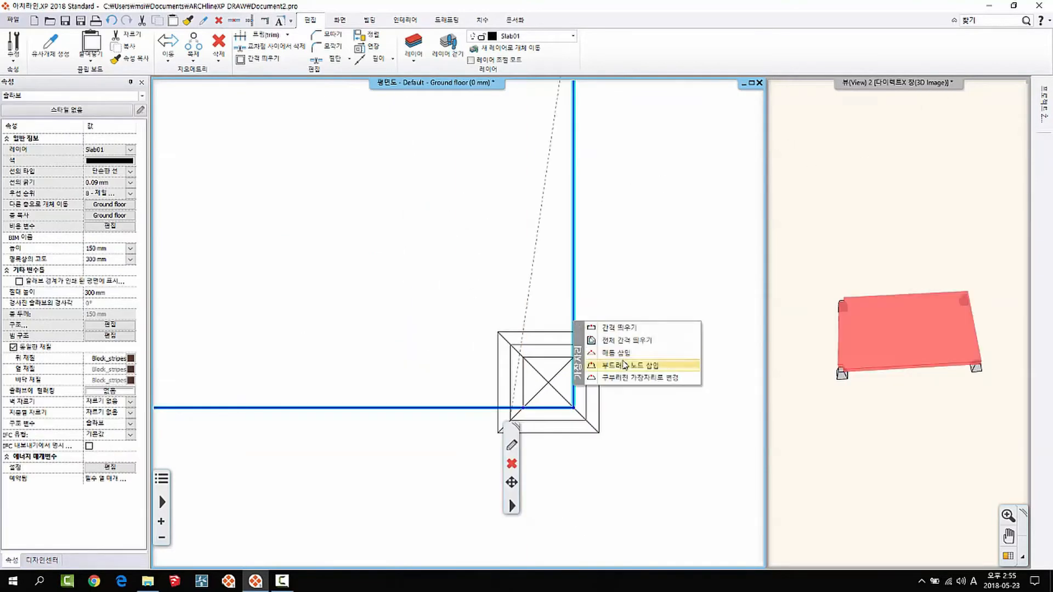
pyautogui.click(686, 366)
pyautogui.click(573, 357)
# Notch the slab's lower-right corner by moving its corner node to the upper-left corner of the block's inner square
pyautogui.click(573, 408)
pyautogui.click(616, 416)
pyautogui.click(523, 358)
# Insert nodes on the slab's top and right edges where they meet the inner square of the upper-right block
pyautogui.scroll(-4, 517, 307)
pyautogui.scroll(4, 494, 139)
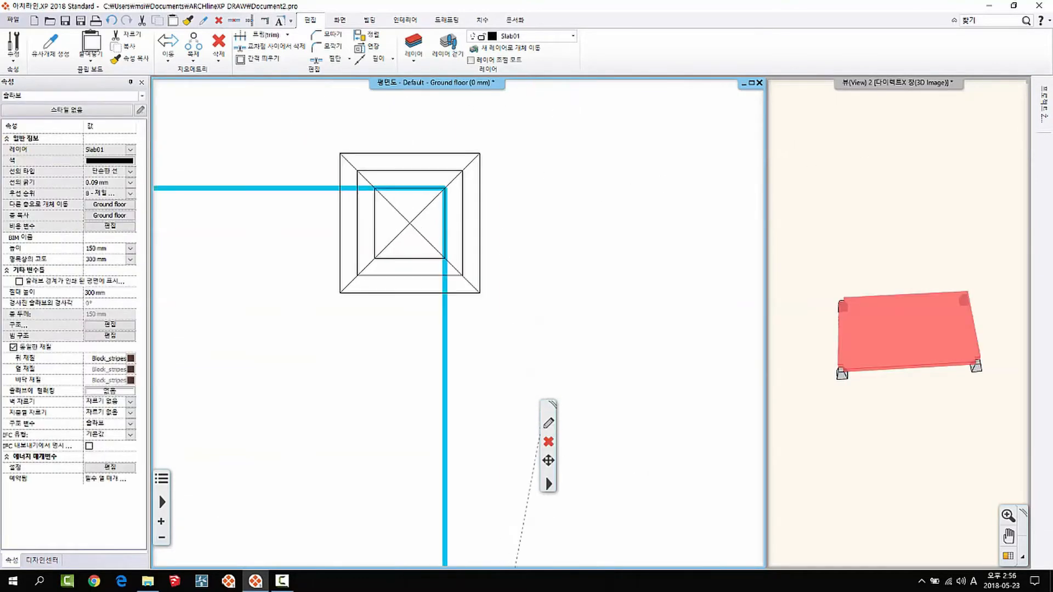
pyautogui.moveTo(406, 197); pyautogui.dragTo(458, 257, button='middle')
pyautogui.click(426, 248)
pyautogui.click(491, 281)
pyautogui.click(426, 248)
pyautogui.click(496, 302)
pyautogui.click(527, 335)
pyautogui.click(495, 317)
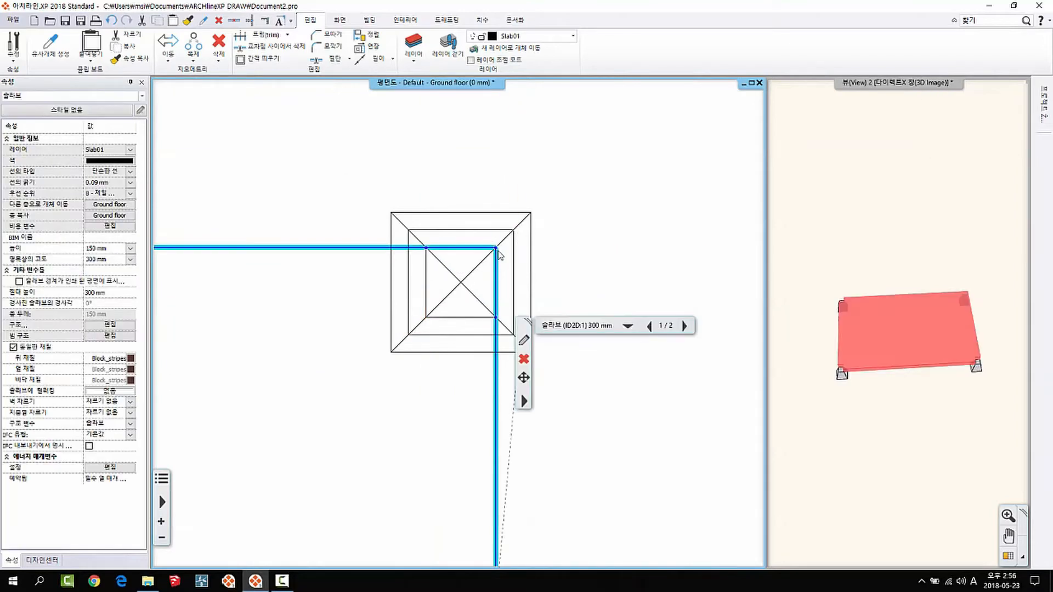
# Notch the slab's upper-right corner by moving its corner node to the lower-left corner of the block's inner square
pyautogui.click(497, 251)
pyautogui.press('Escape')
pyautogui.click(497, 249)
pyautogui.press('Escape')
pyautogui.click(497, 250)
pyautogui.press('Escape')
pyautogui.click(347, 248)
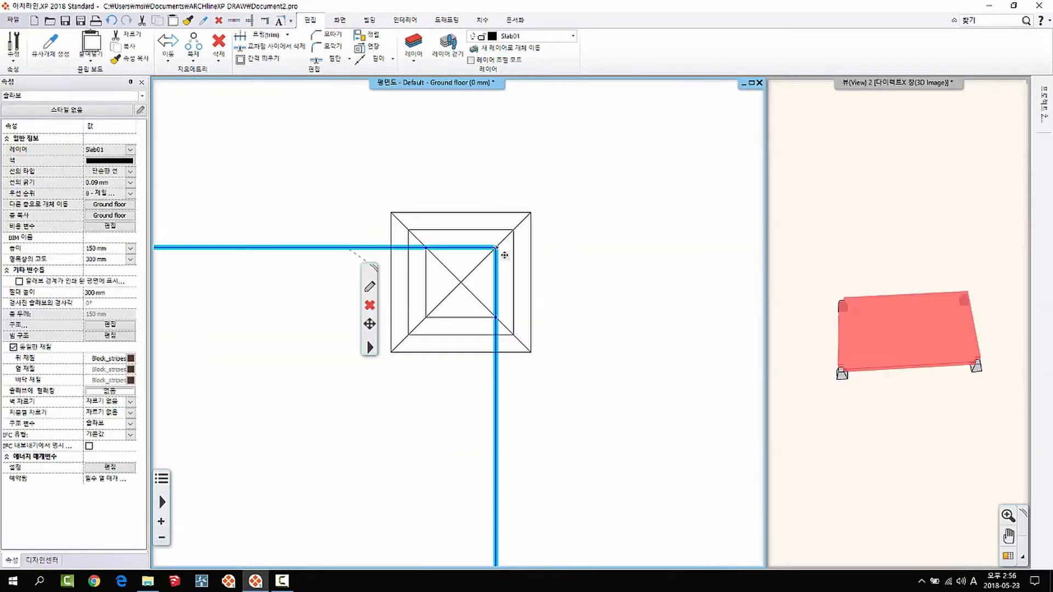
pyautogui.click(496, 248)
pyautogui.click(539, 256)
pyautogui.click(426, 317)
pyautogui.press('Escape')
pyautogui.scroll(-3, 459, 324)
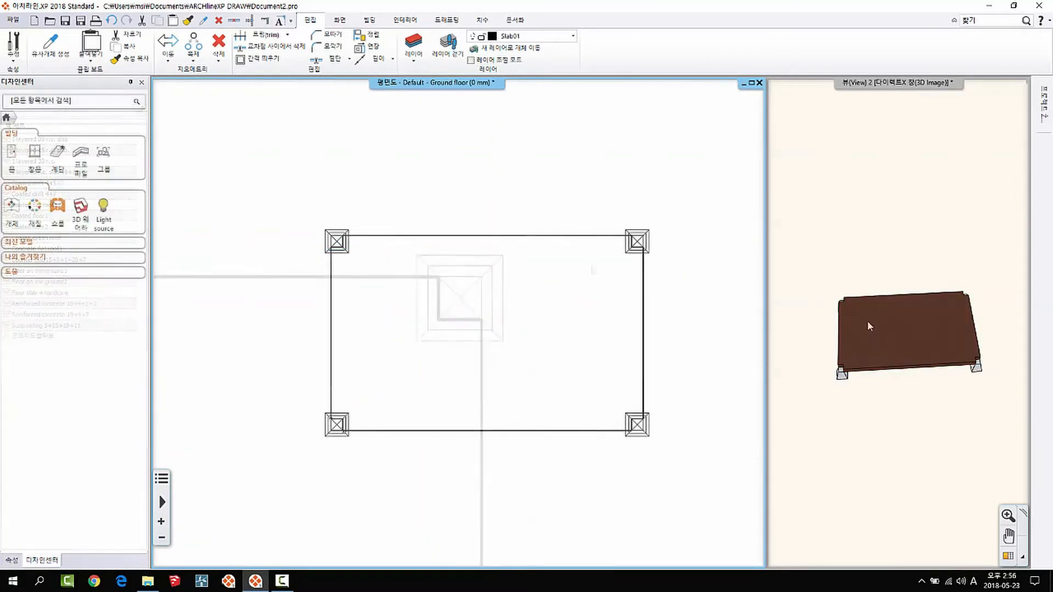
# Open the column settings and replace the column profile with the first capped rectangle (뚜껑이 있는 직사각형) from the Default profiles
pyautogui.moveTo(867, 320); pyautogui.dragTo(917, 337)
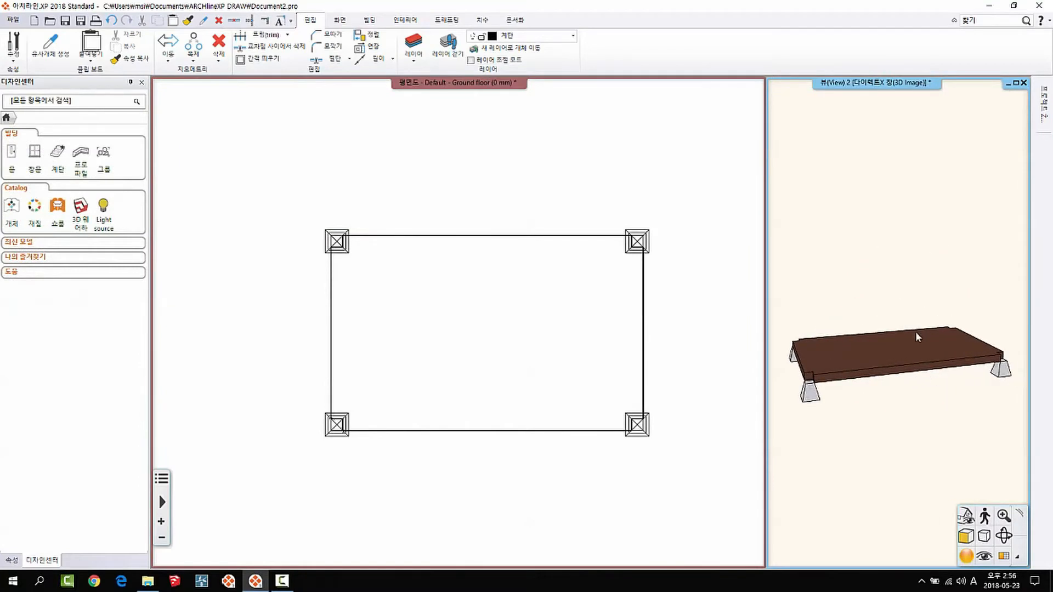
pyautogui.moveTo(515, 328); pyautogui.dragTo(465, 309, button='middle')
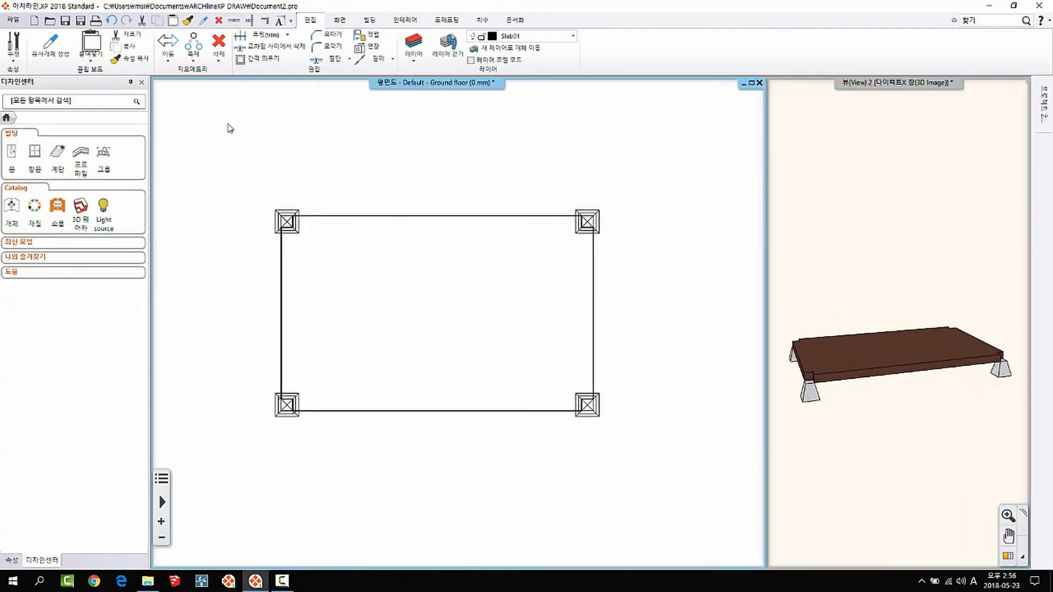
pyautogui.moveTo(228, 123); pyautogui.dragTo(237, 149, button='middle')
pyautogui.click(366, 25)
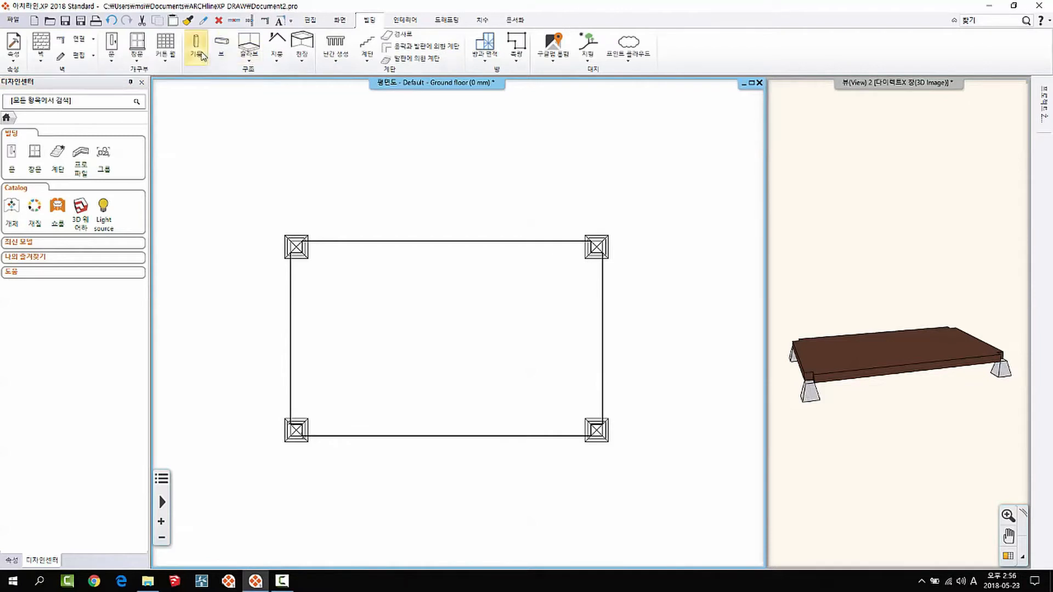
pyautogui.rightClick(199, 52)
pyautogui.click(222, 63)
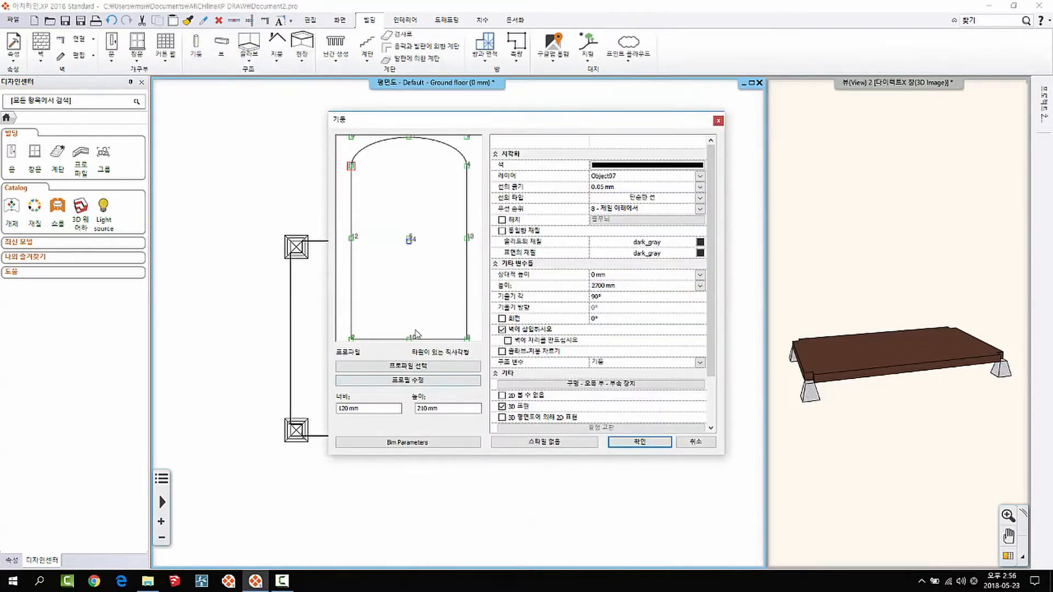
pyautogui.click(413, 366)
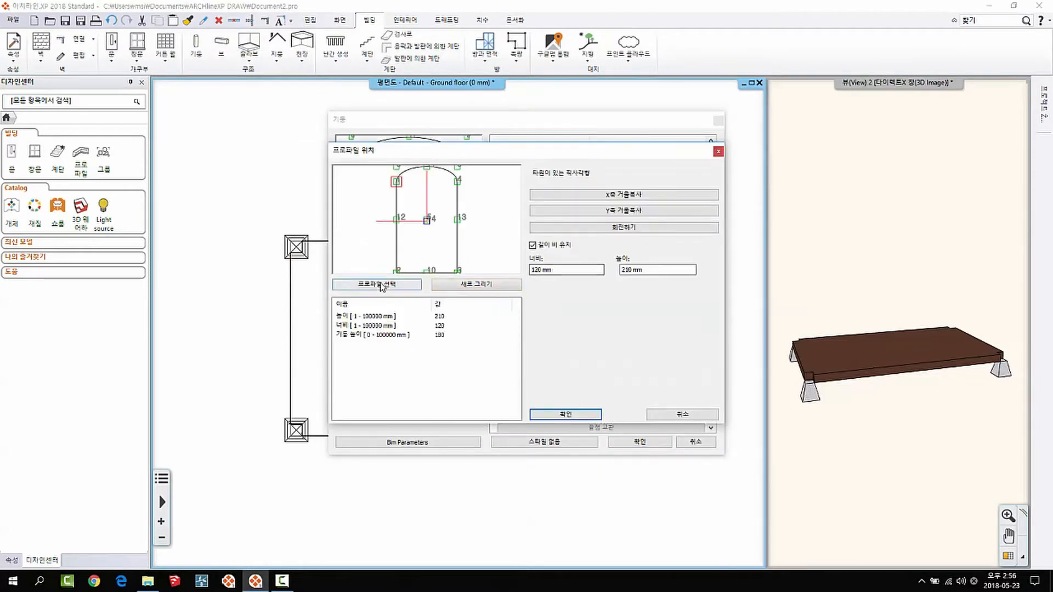
pyautogui.click(391, 286)
pyautogui.click(325, 213)
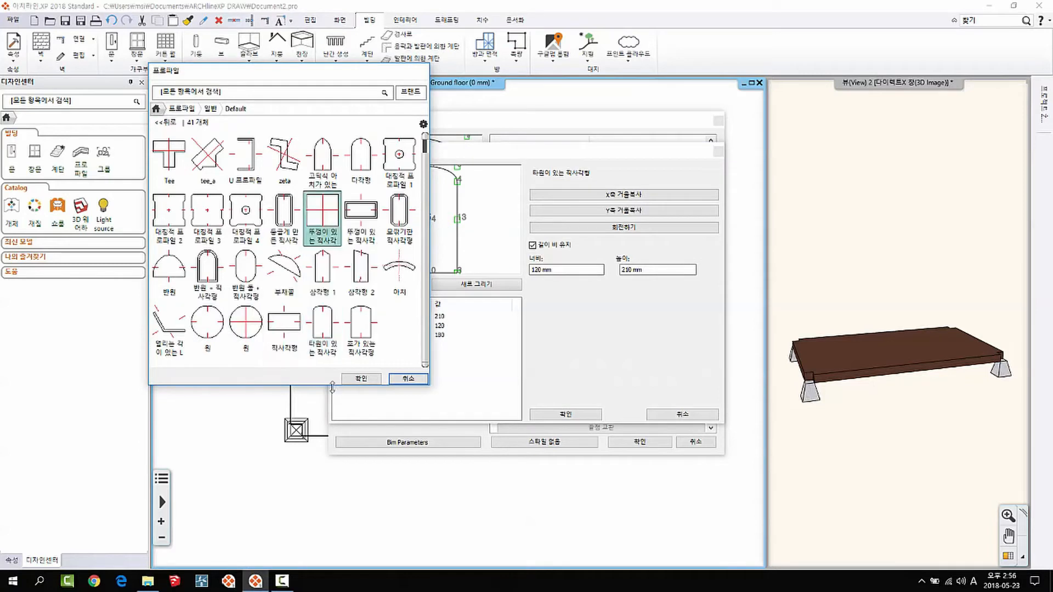
pyautogui.click(360, 378)
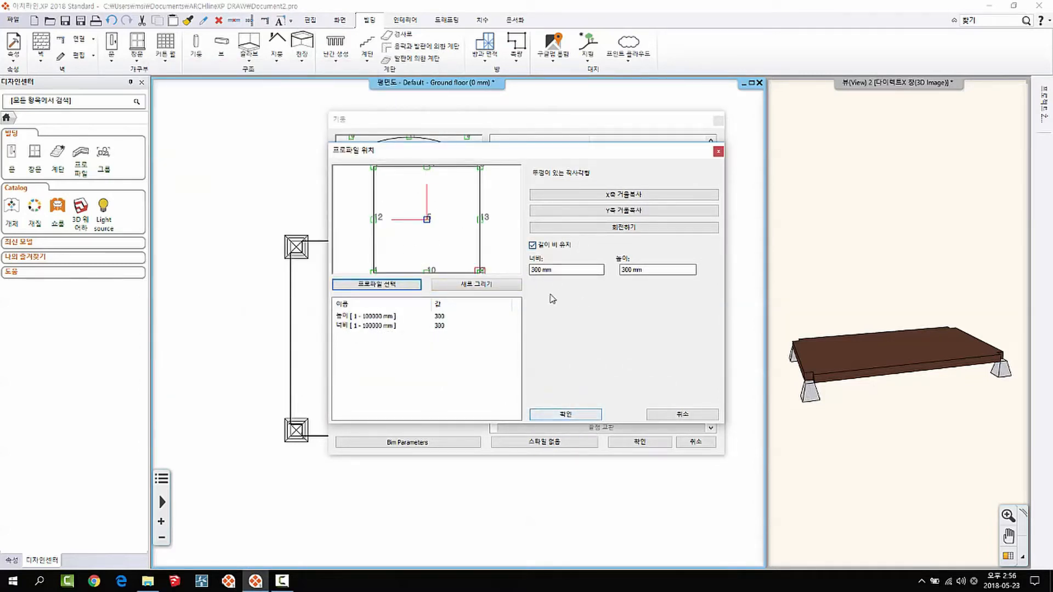
pyautogui.click(565, 414)
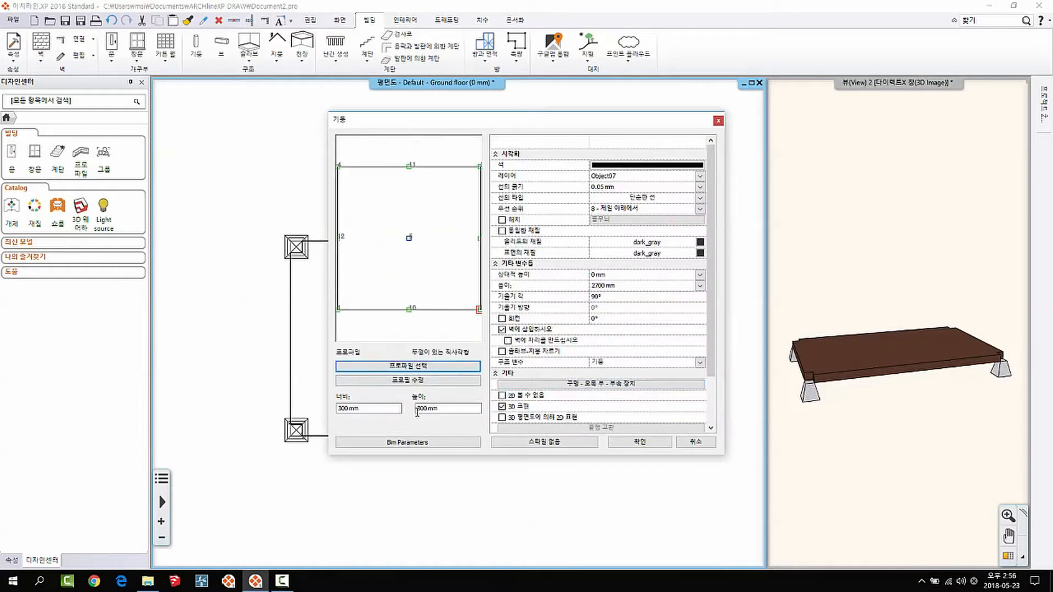
# Set the column profile's width and height to 150 mm each
pyautogui.click(370, 409)
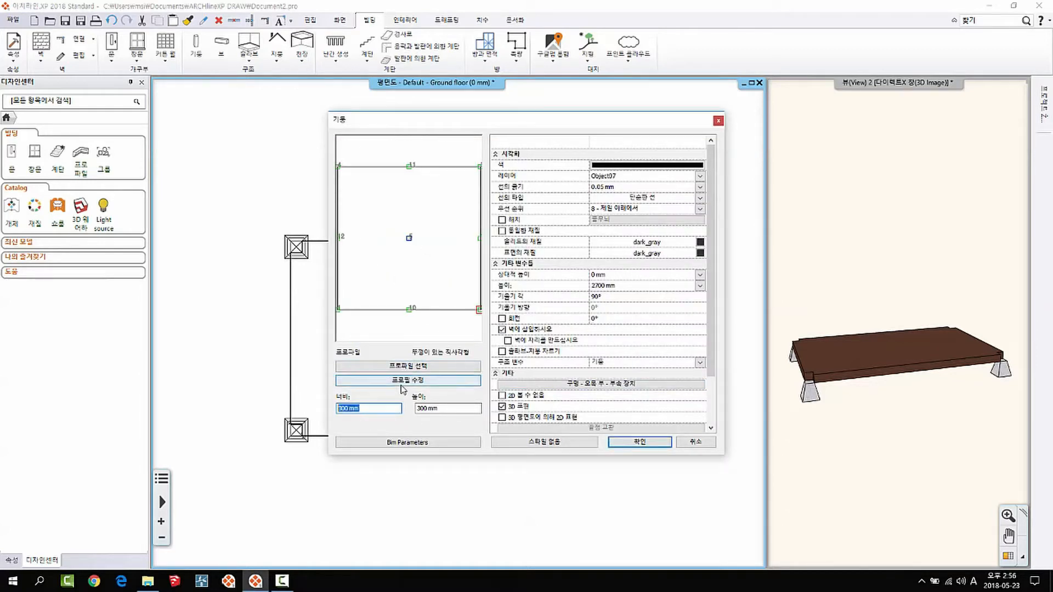
pyautogui.write('150')
pyautogui.doubleClick(419, 409)
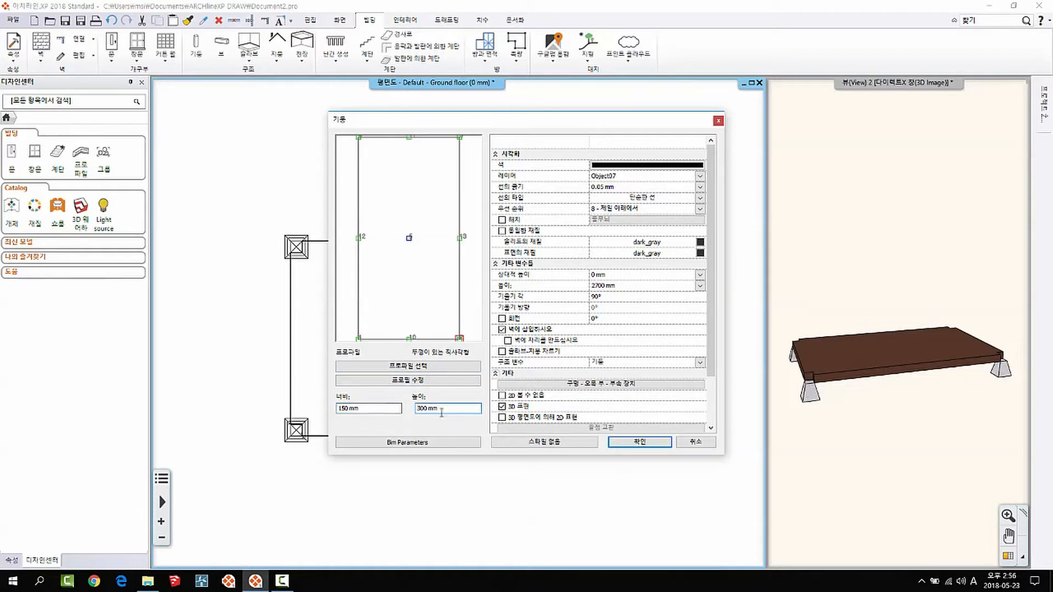
pyautogui.press('Return')
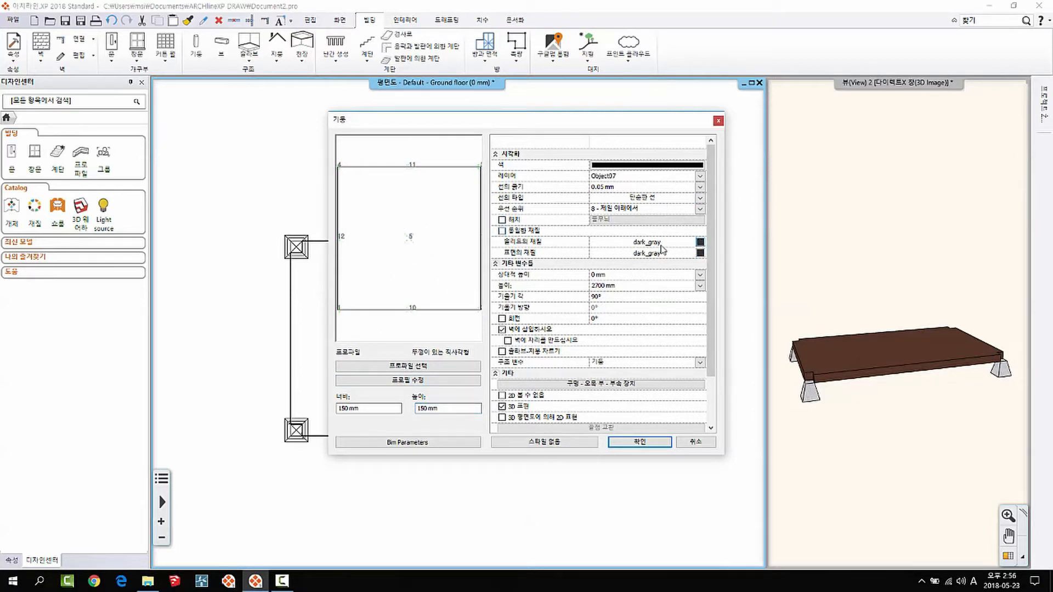
# Apply a single uniform Block_stripes material to the column, edit the column's height and accept the settings
pyautogui.moveTo(569, 120); pyautogui.dragTo(521, 106)
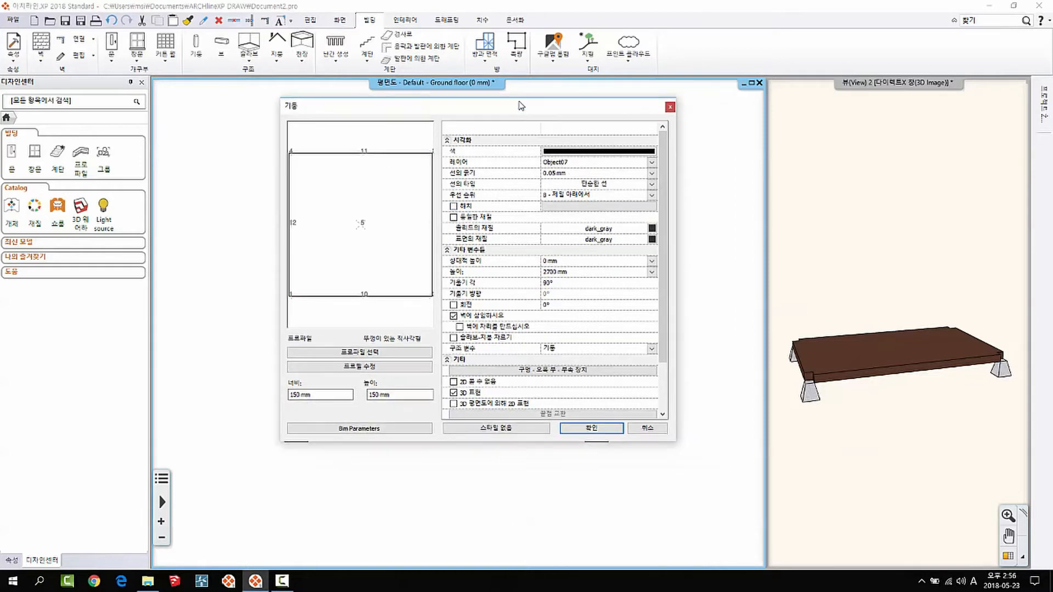
pyautogui.click(453, 218)
pyautogui.click(651, 228)
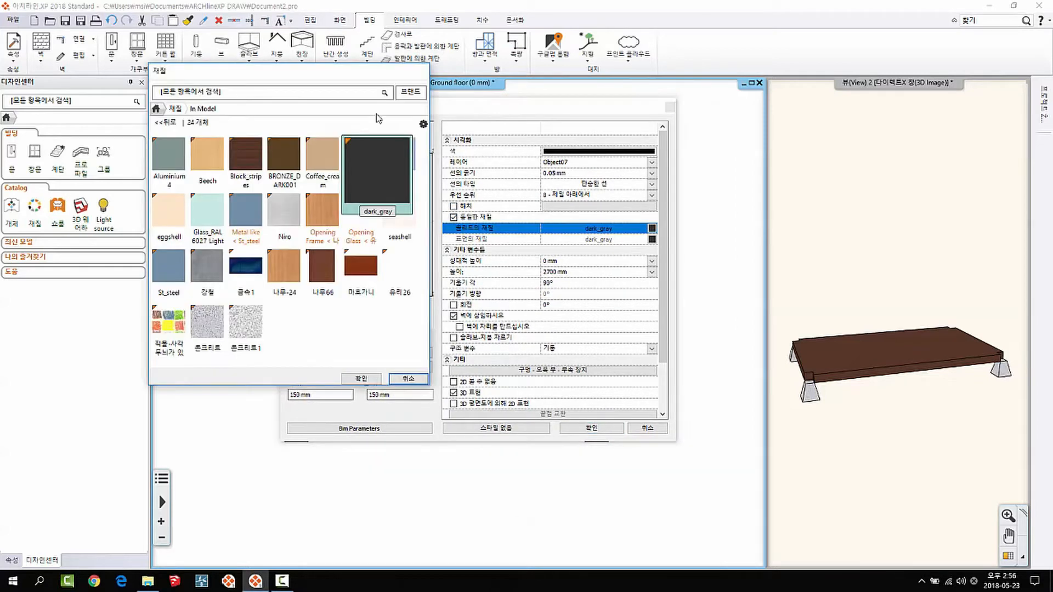
pyautogui.click(246, 160)
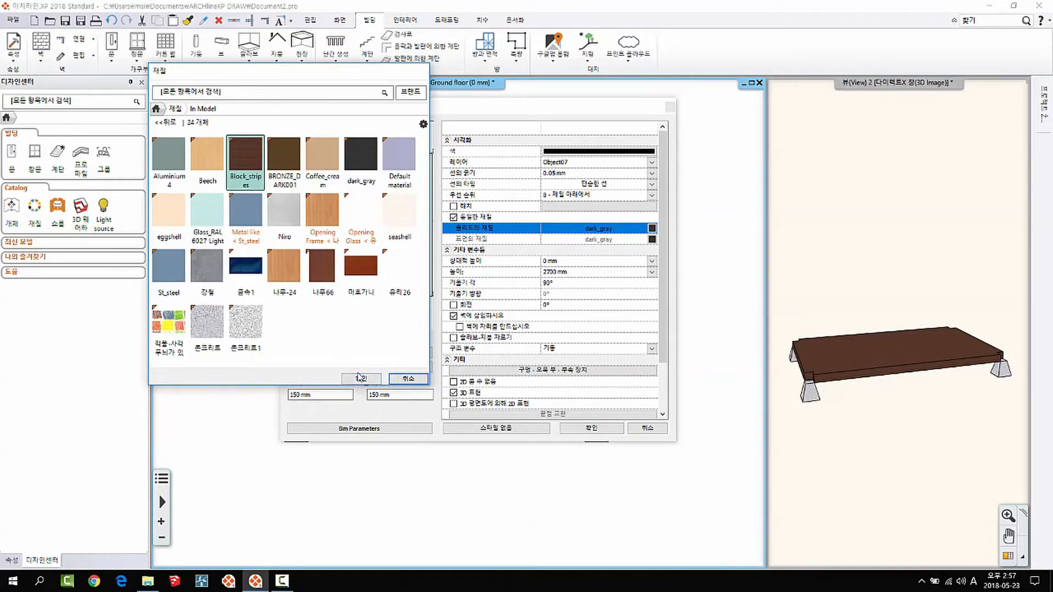
pyautogui.click(371, 383)
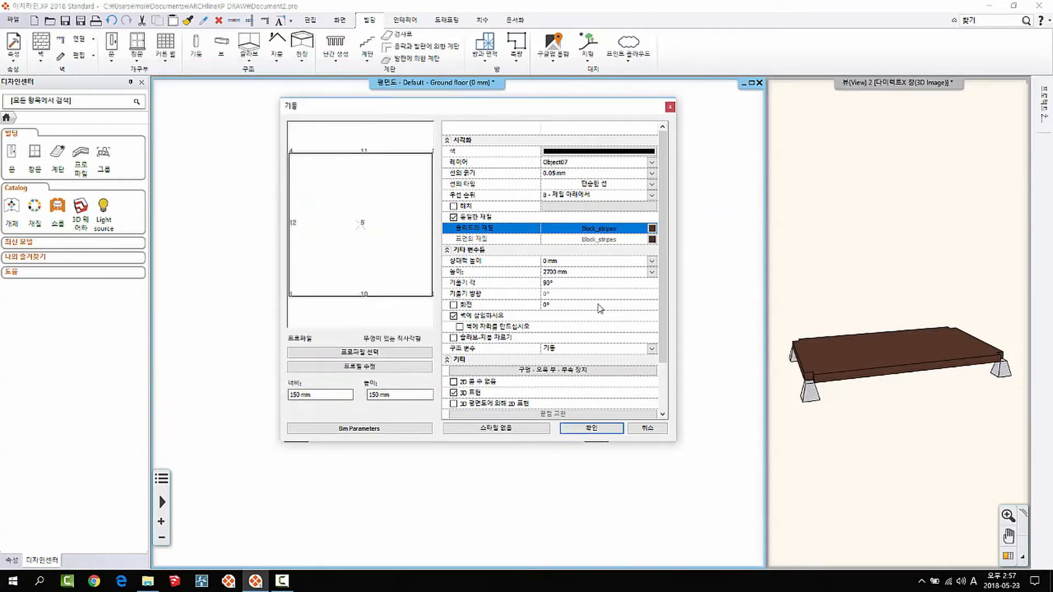
pyautogui.moveTo(658, 248); pyautogui.dragTo(660, 287)
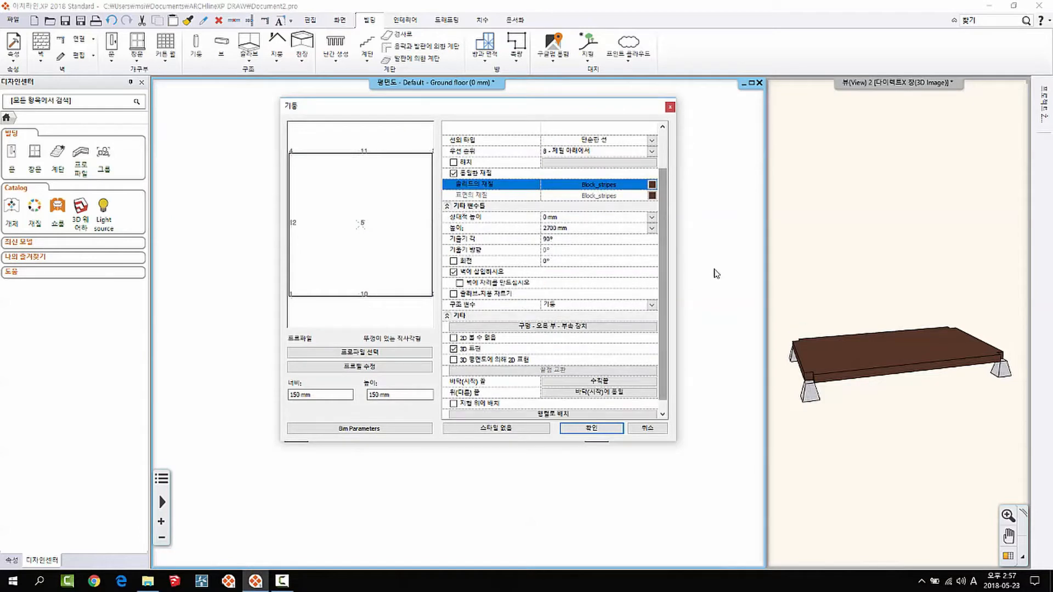
pyautogui.click(556, 227)
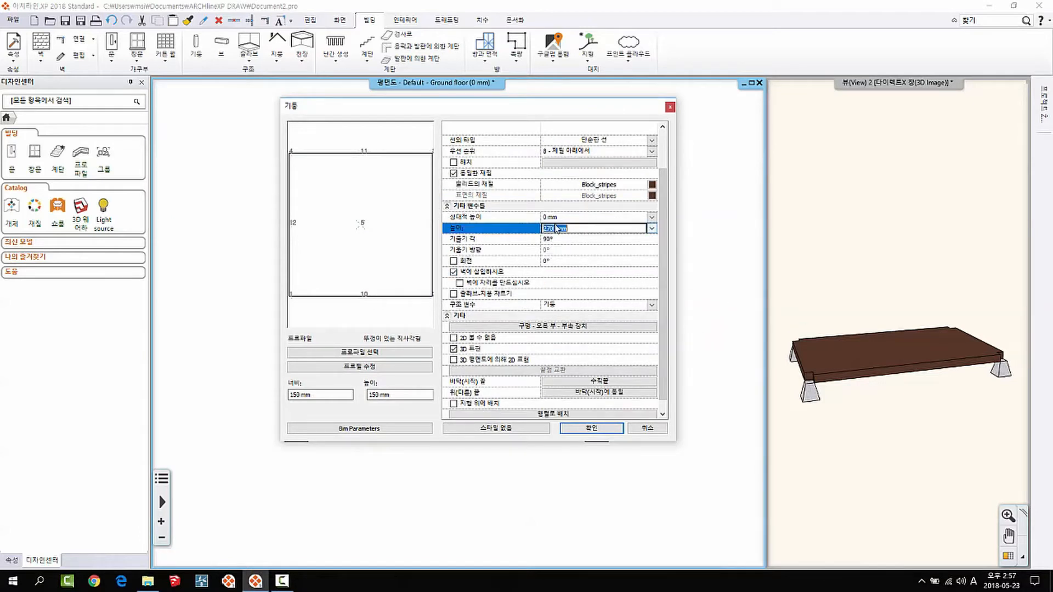
pyautogui.click(590, 428)
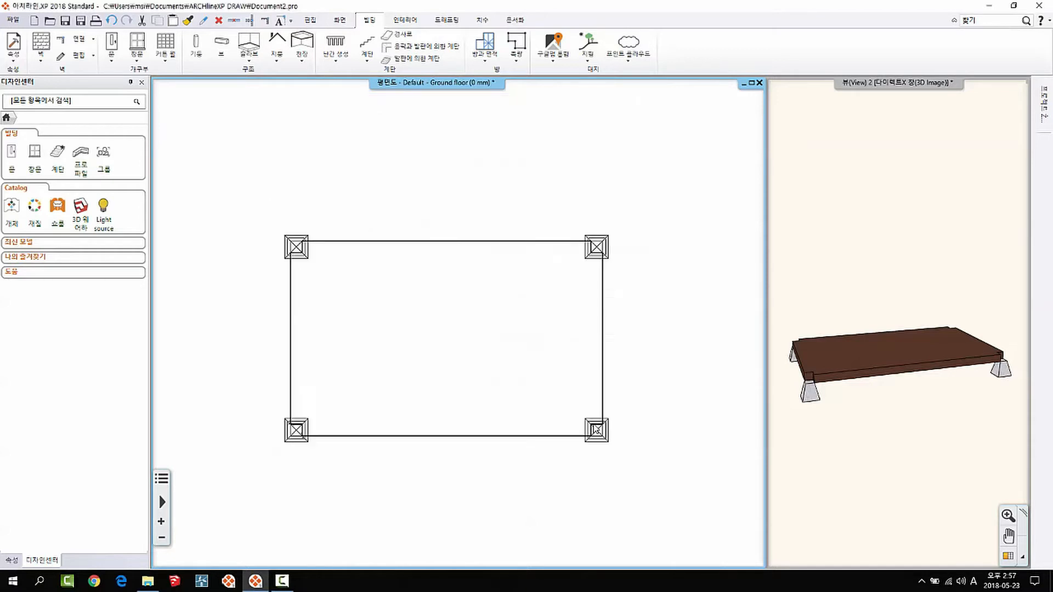
# Place wooden columns centred on the upper-left and lower-left corner blocks in the floor plan
pyautogui.click(195, 49)
pyautogui.scroll(5, 426, 272)
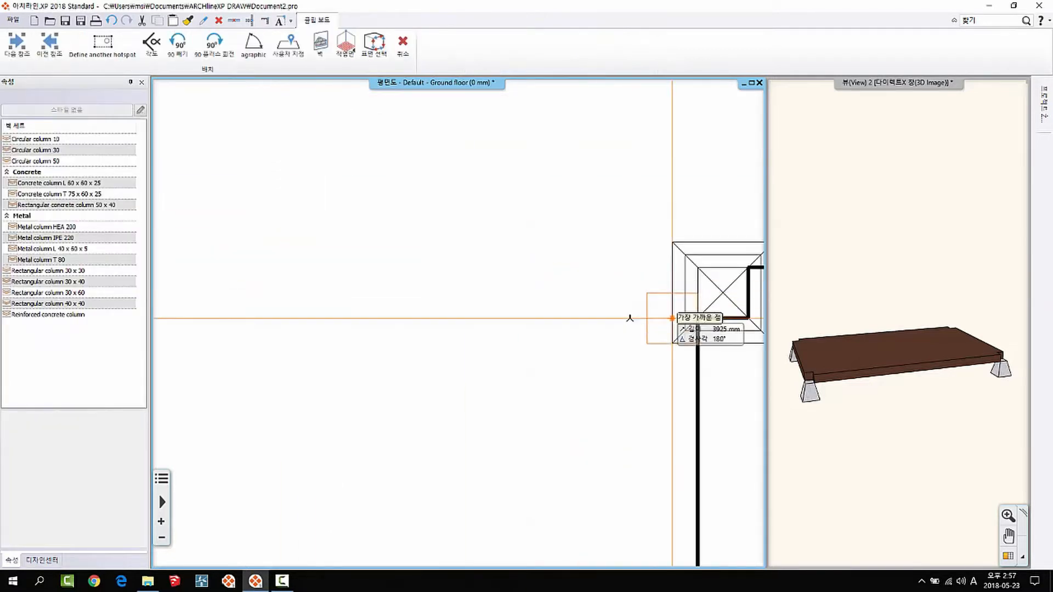
pyautogui.moveTo(630, 318); pyautogui.dragTo(360, 266, button='middle')
pyautogui.click(452, 240)
pyautogui.scroll(-2, 522, 467)
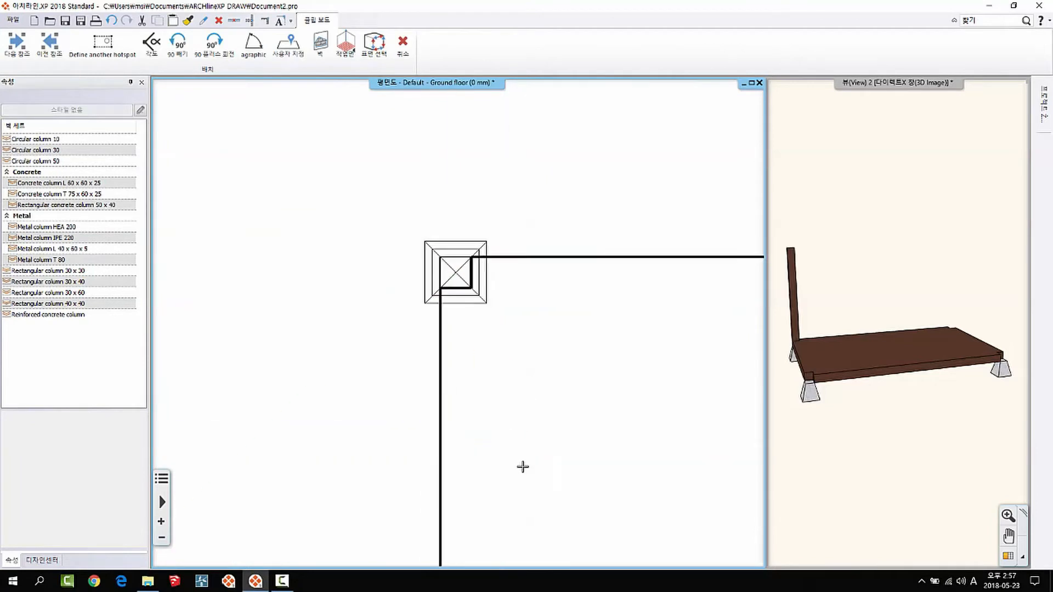
pyautogui.scroll(-1, 522, 467)
pyautogui.moveTo(522, 467); pyautogui.dragTo(434, 170, button='middle')
pyautogui.click(375, 432)
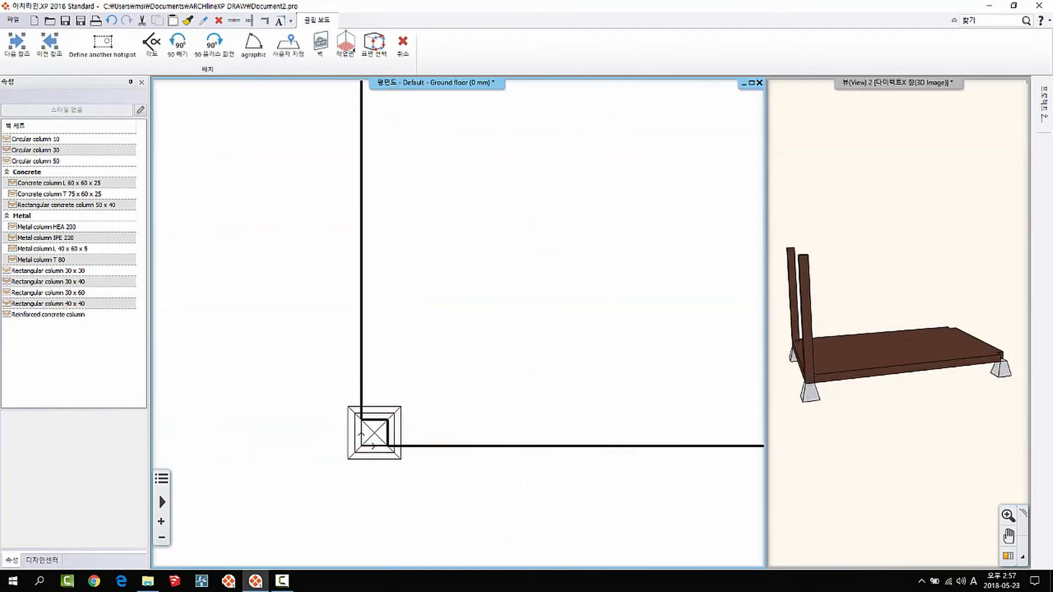
# Place wooden columns centred on the lower-right and upper-right corner blocks and finish column placement
pyautogui.scroll(-3, 376, 433)
pyautogui.scroll(4, 740, 446)
pyautogui.moveTo(741, 447); pyautogui.dragTo(592, 402, button='middle')
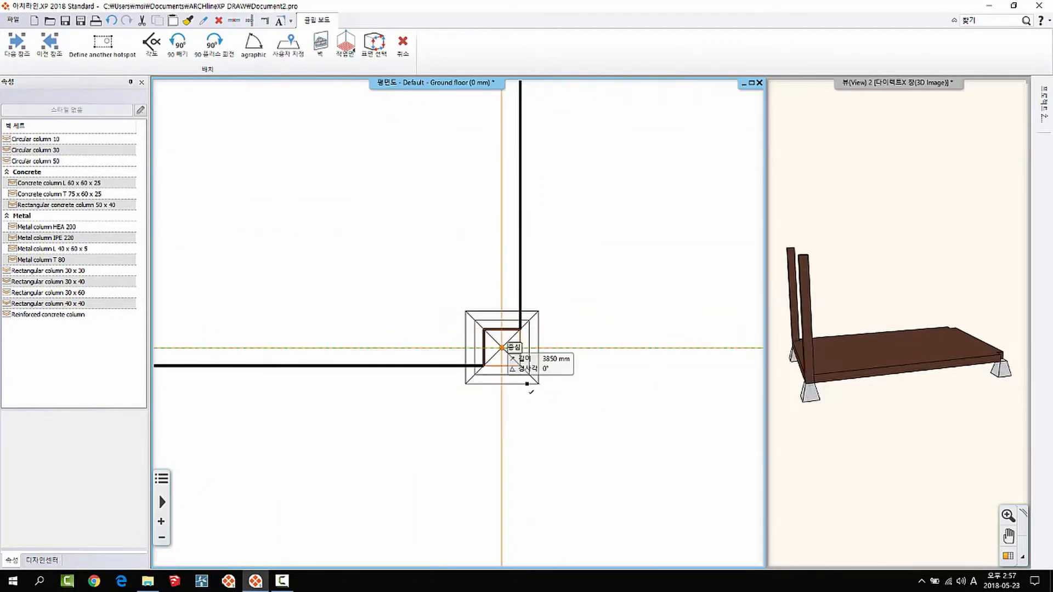
pyautogui.click(527, 384)
pyautogui.scroll(-3, 549, 285)
pyautogui.moveTo(508, 104); pyautogui.dragTo(519, 320, button='middle')
pyautogui.scroll(2, 569, 319)
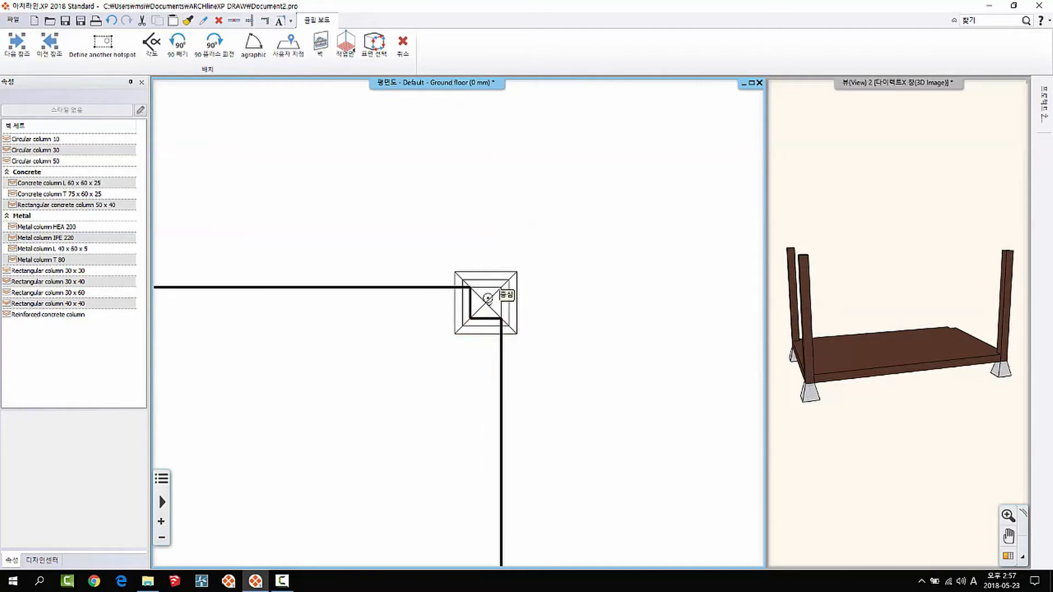
pyautogui.click(483, 292)
pyautogui.press('Escape')
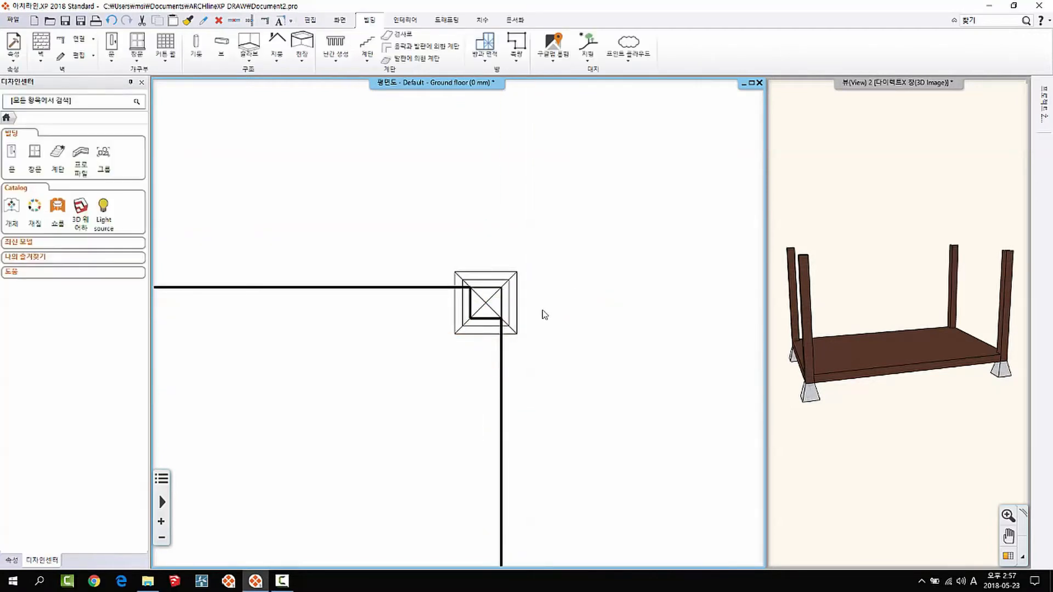
# Open the beam settings and set the rectangular profile's width to 50 mm and height to 150 mm
pyautogui.scroll(-2, 539, 312)
pyautogui.moveTo(307, 374); pyautogui.dragTo(474, 335, button='middle')
pyautogui.moveTo(885, 352); pyautogui.dragTo(939, 368)
pyautogui.moveTo(427, 159); pyautogui.dragTo(383, 144, button='middle')
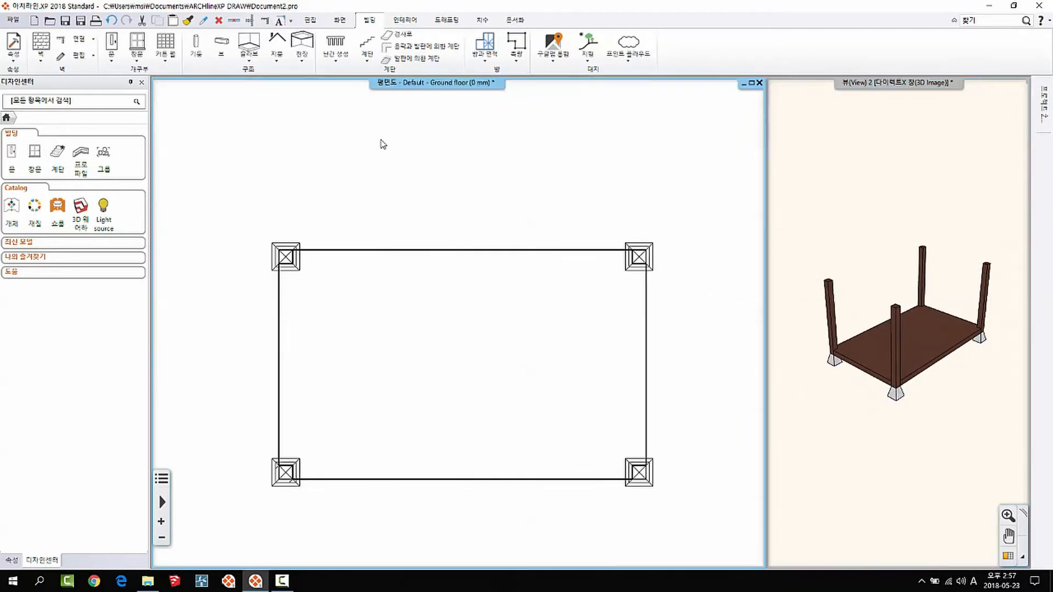
pyautogui.click(221, 44)
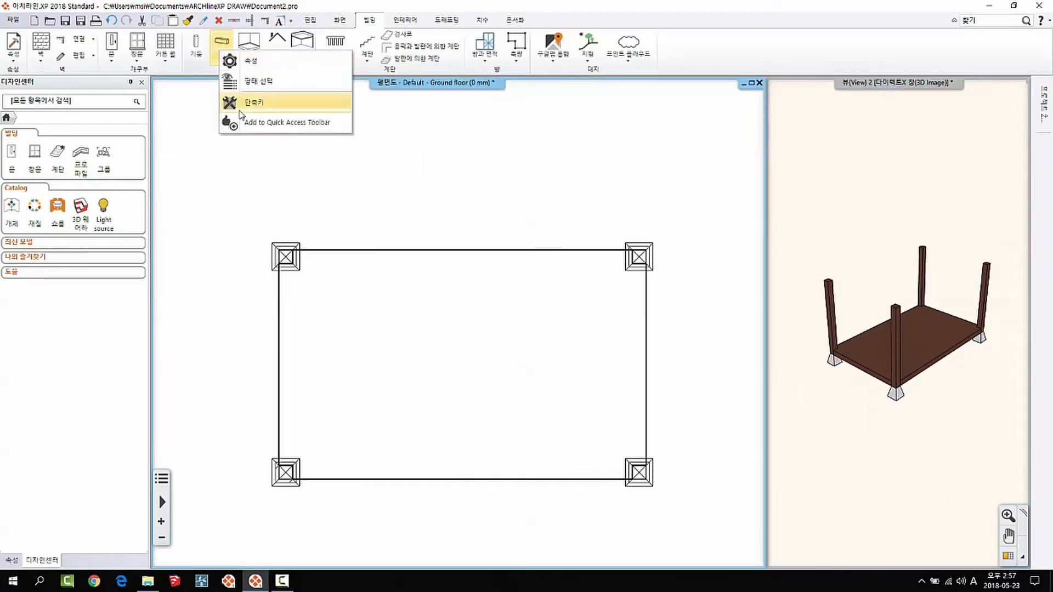
pyautogui.click(236, 61)
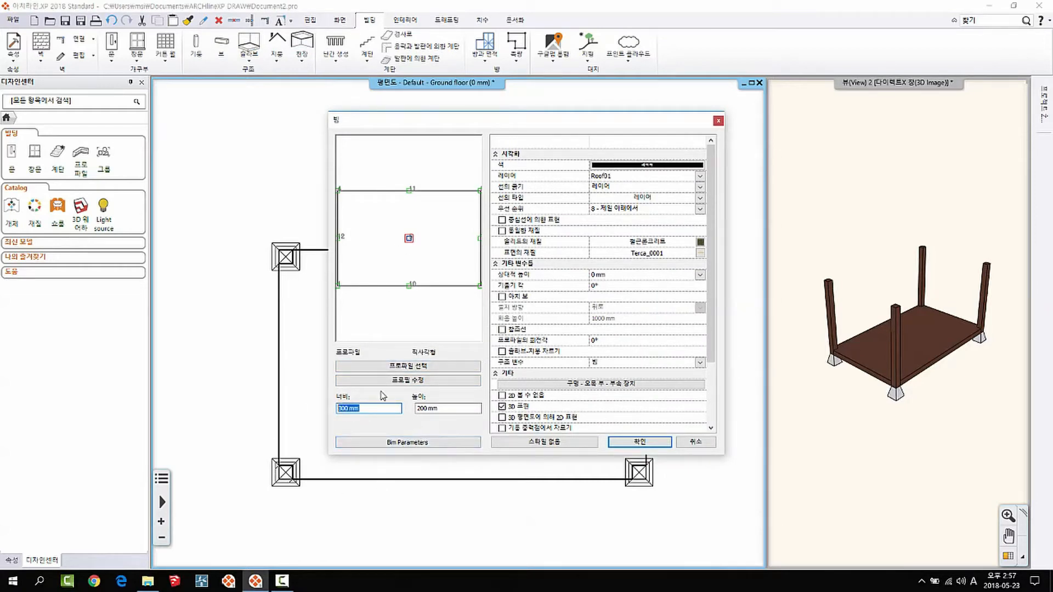
pyautogui.press('Return')
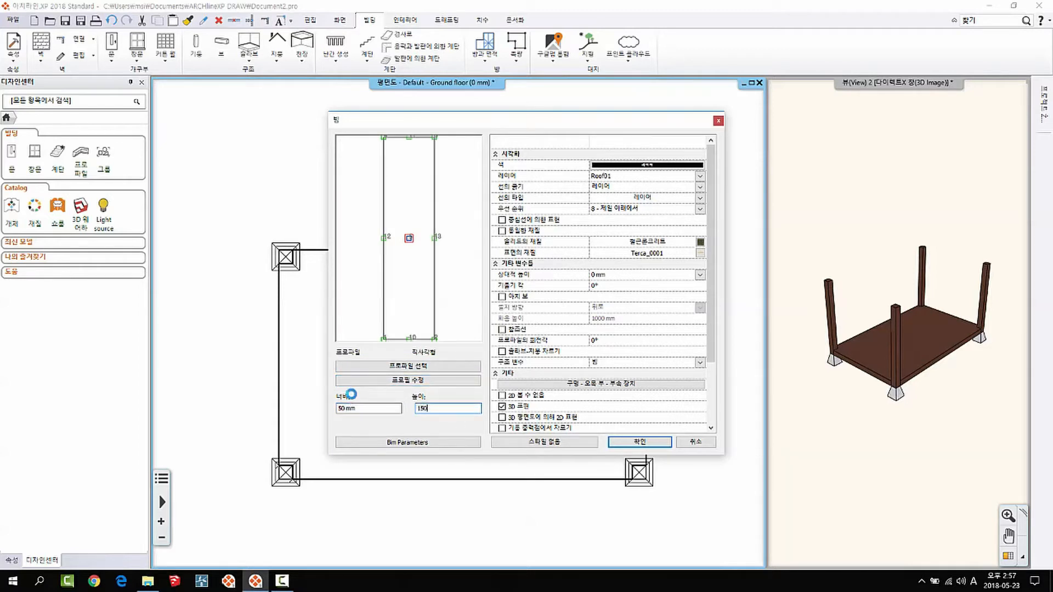
pyautogui.write('150')
pyautogui.press('Return')
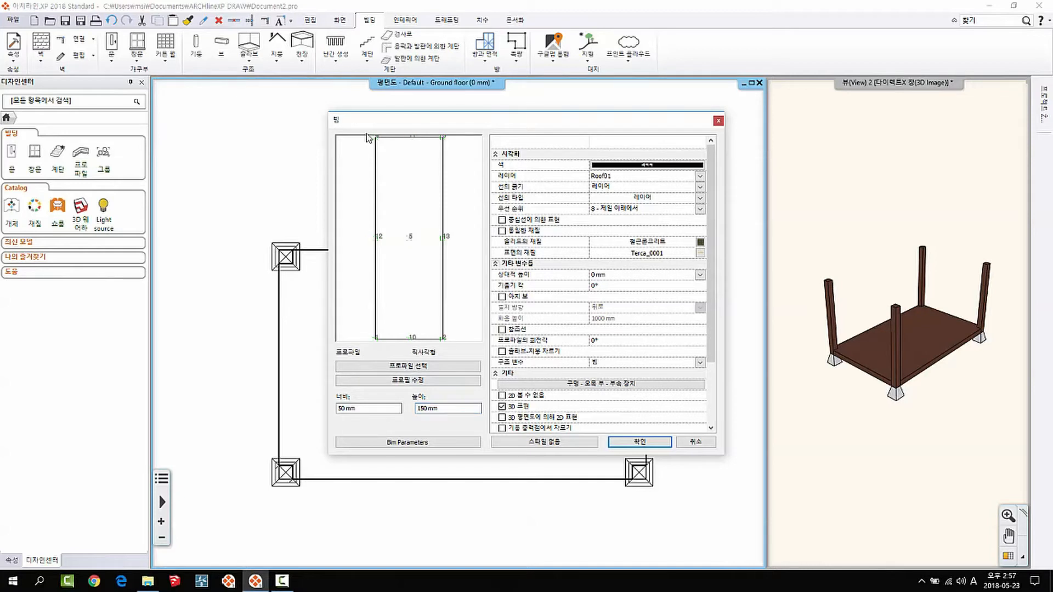
# Set the beam profile's reference point to its upper-left corner, point 4
pyautogui.moveTo(375, 142); pyautogui.dragTo(377, 198, button='middle')
pyautogui.scroll(1, 378, 201)
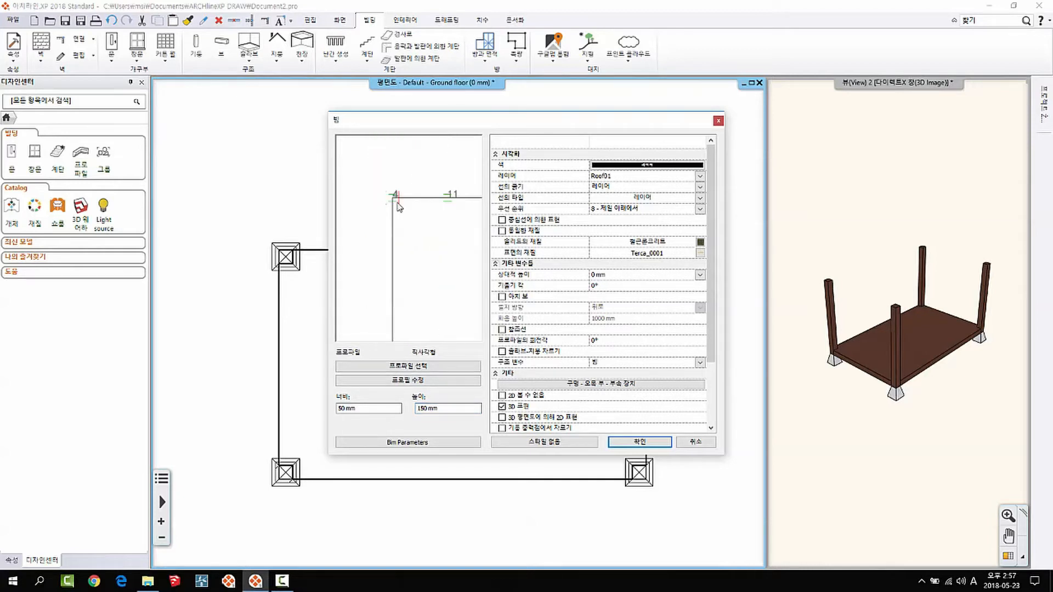
pyautogui.scroll(-2, 437, 279)
pyautogui.moveTo(437, 279); pyautogui.dragTo(416, 238, button='middle')
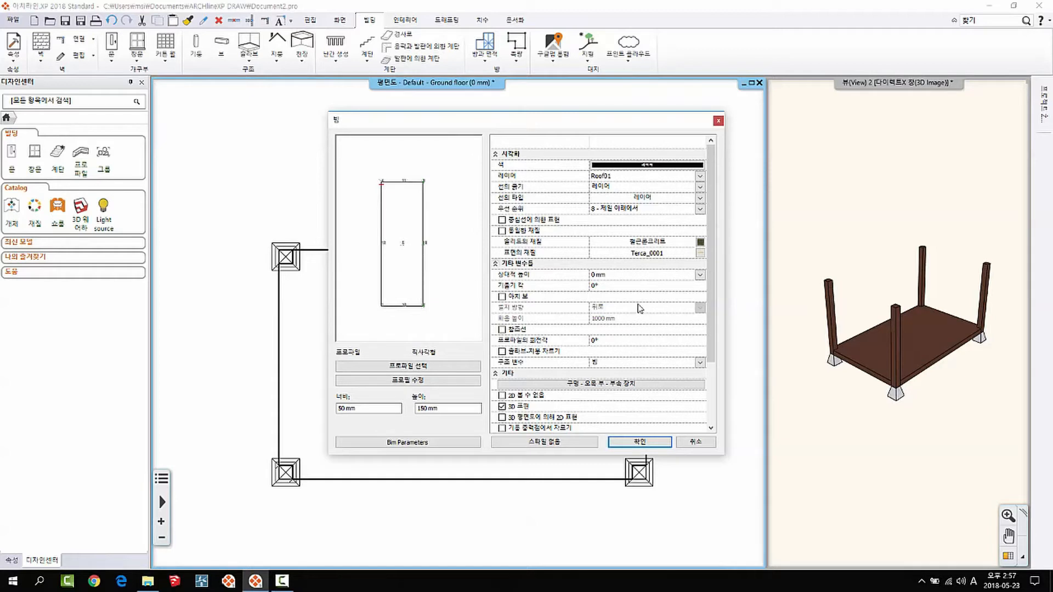
# Apply a single uniform Block_stripes material to the beam, set its relative height to 2500 mm and accept the settings
pyautogui.click(503, 231)
pyautogui.click(700, 242)
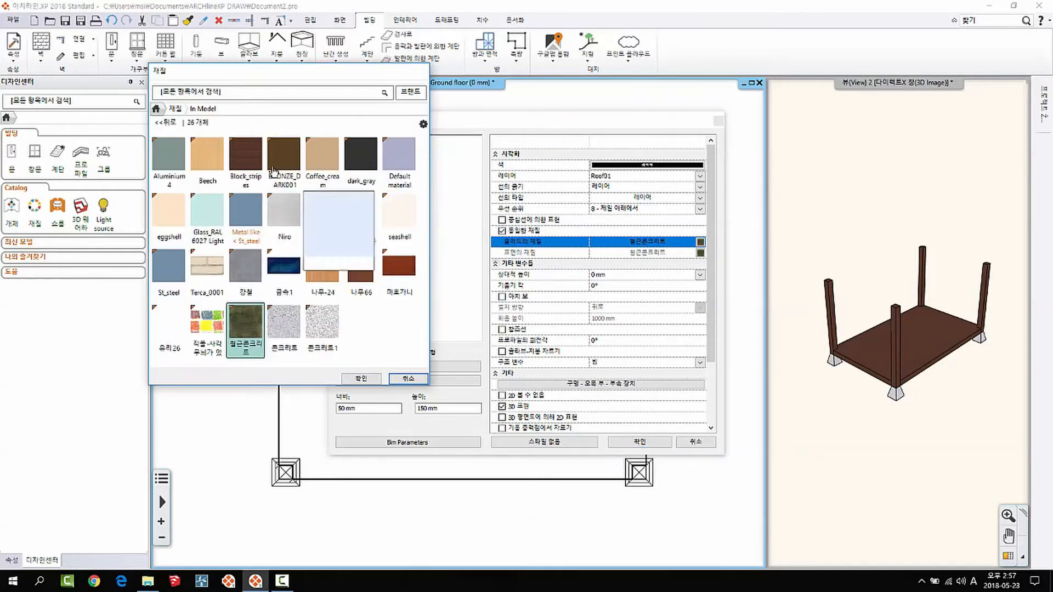
pyautogui.click(245, 158)
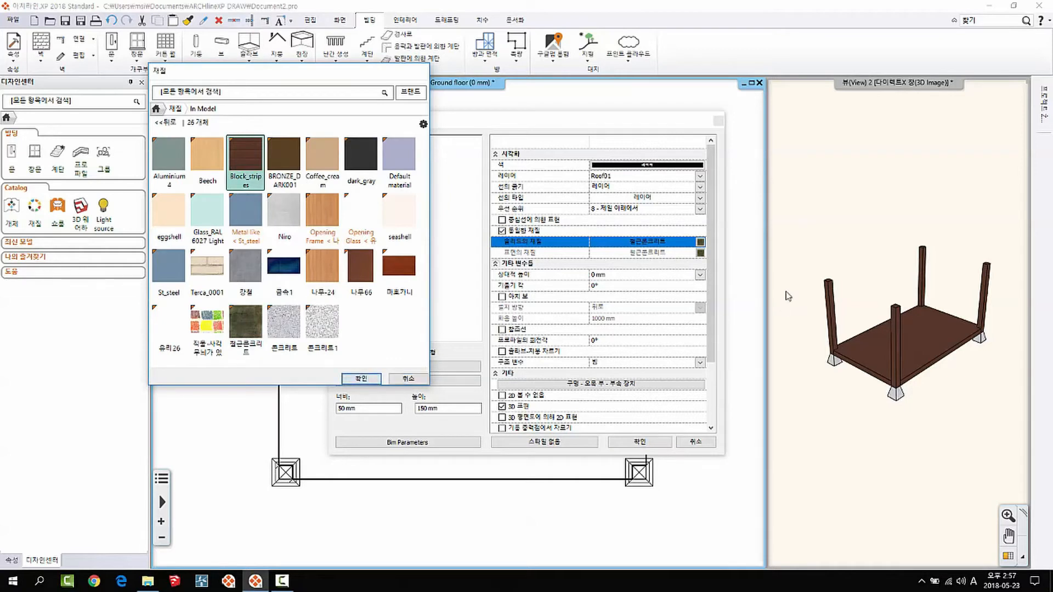
pyautogui.click(361, 379)
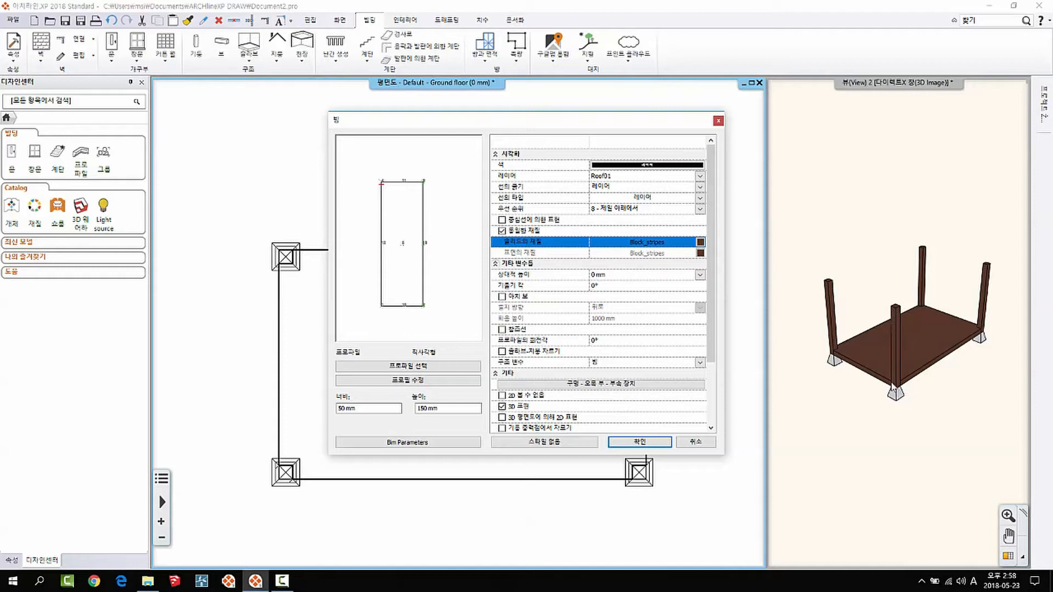
pyautogui.click(605, 277)
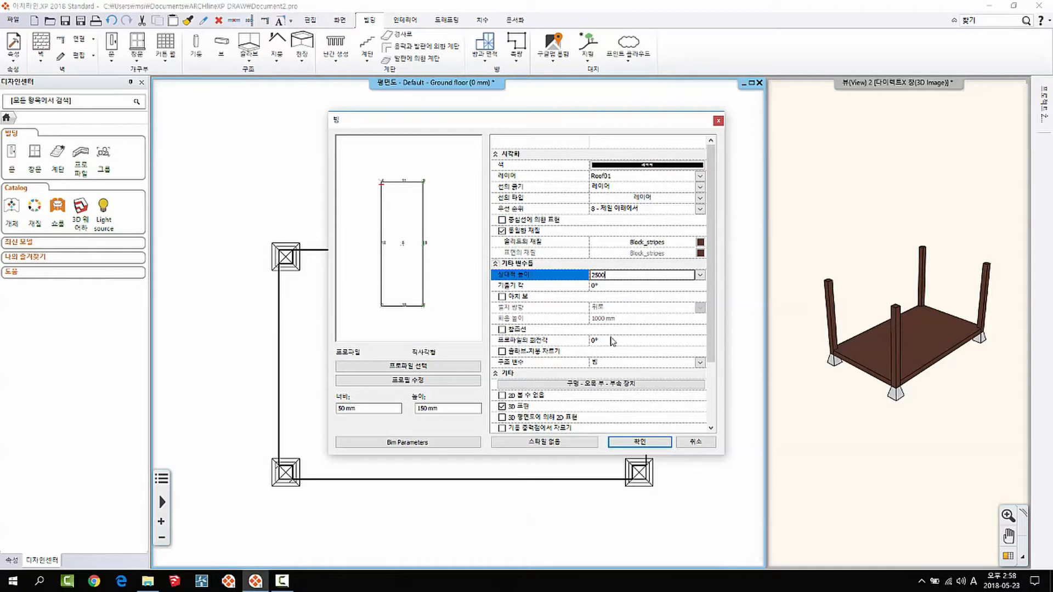
pyautogui.click(640, 442)
# Draw a 4000 mm beam along the slab's lower edge between the outer corners of the lower-left and lower-right columns
pyautogui.moveTo(508, 437); pyautogui.dragTo(508, 360, button='middle')
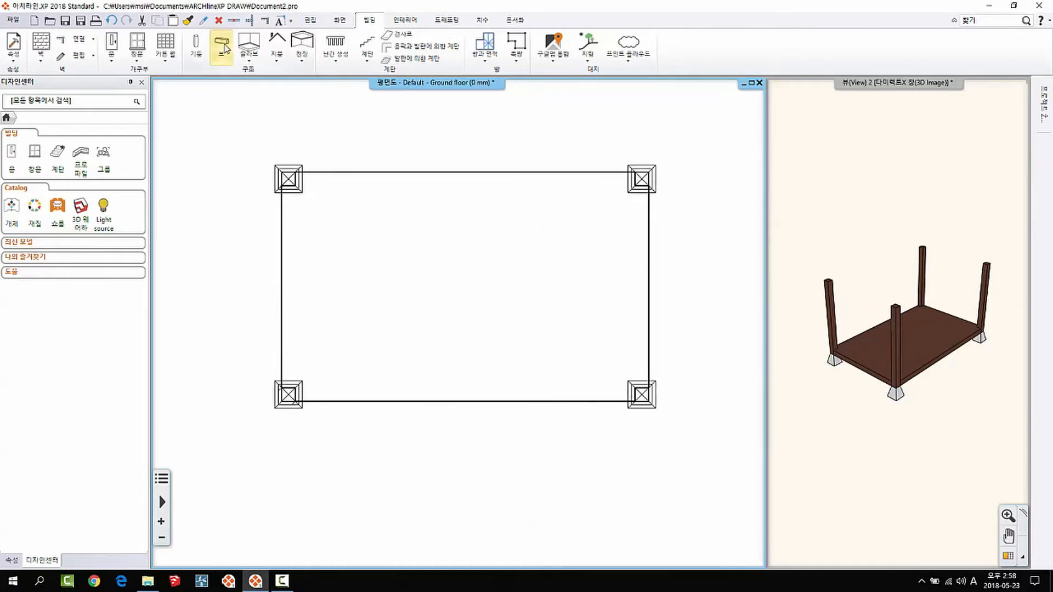
pyautogui.click(221, 47)
pyautogui.scroll(5, 288, 396)
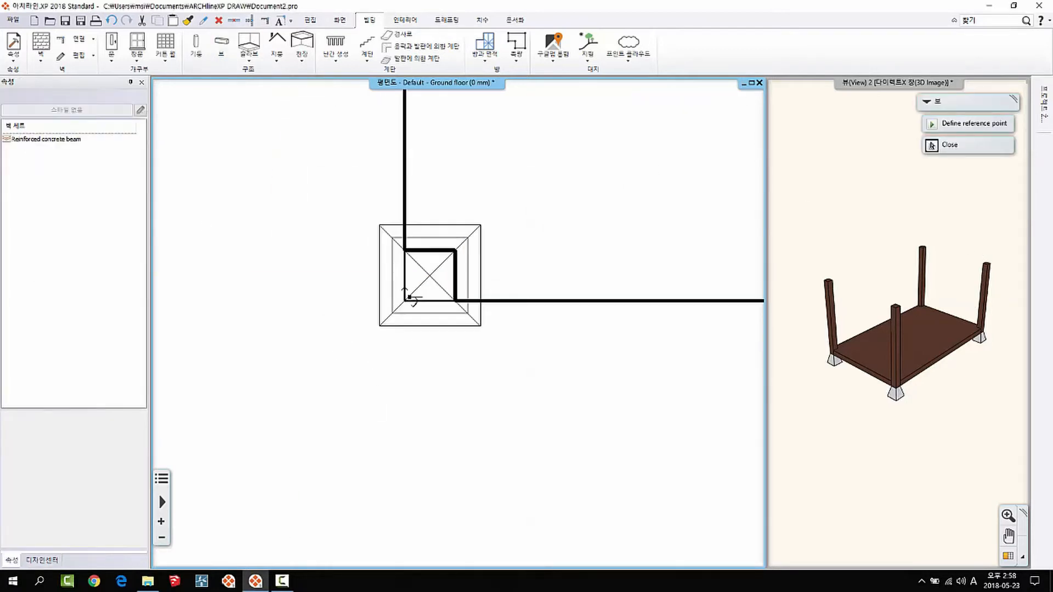
pyautogui.click(404, 299)
pyautogui.scroll(-3, 621, 345)
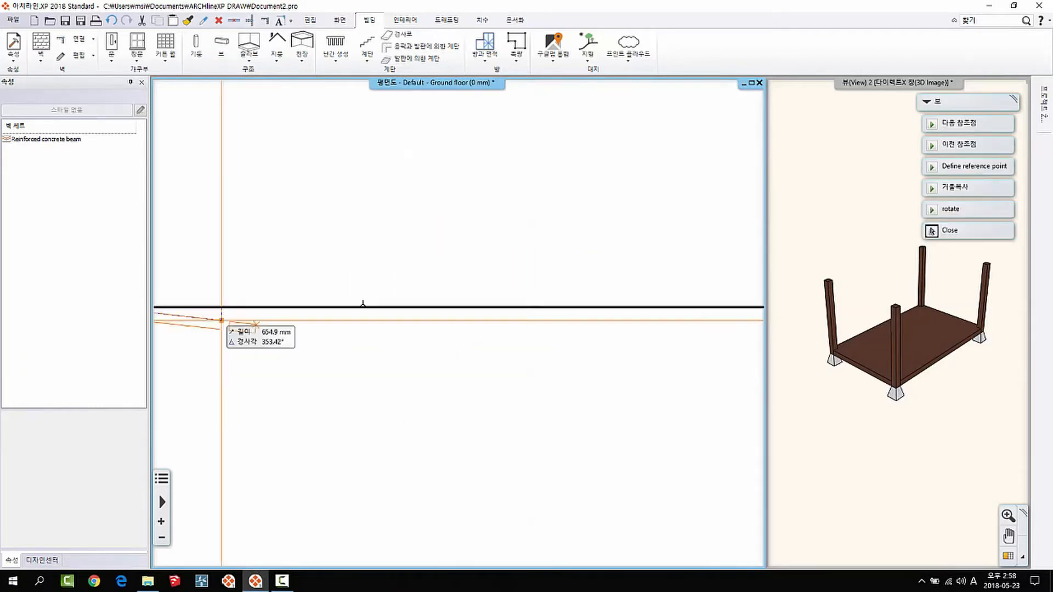
pyautogui.scroll(2, 689, 342)
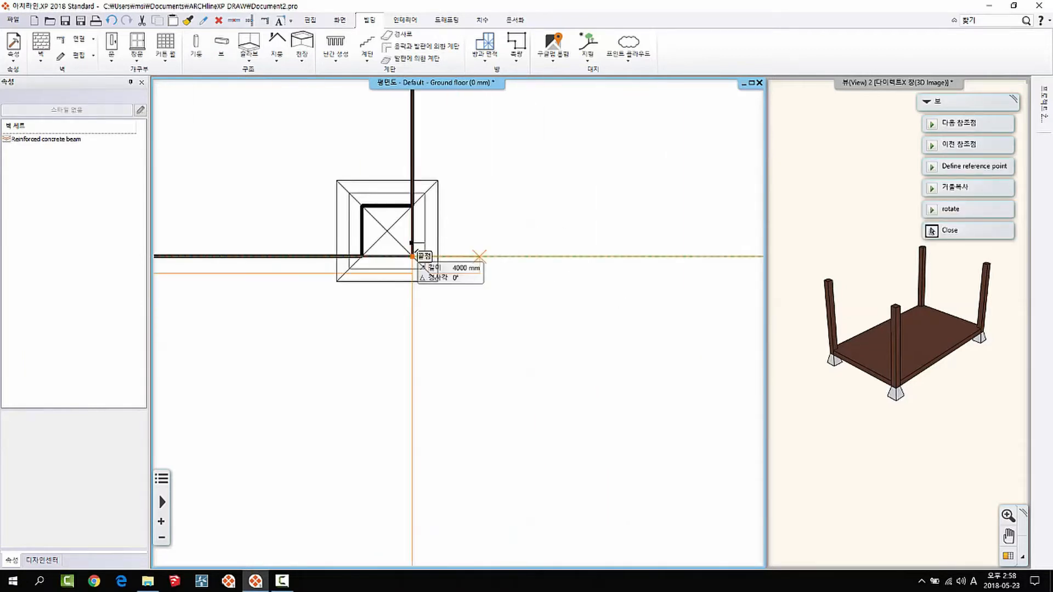
pyautogui.click(412, 256)
pyautogui.press('Escape')
# Extend the beam's left end outward past the lower-left column to a total beam length of 4300 mm
pyautogui.scroll(2, 828, 283)
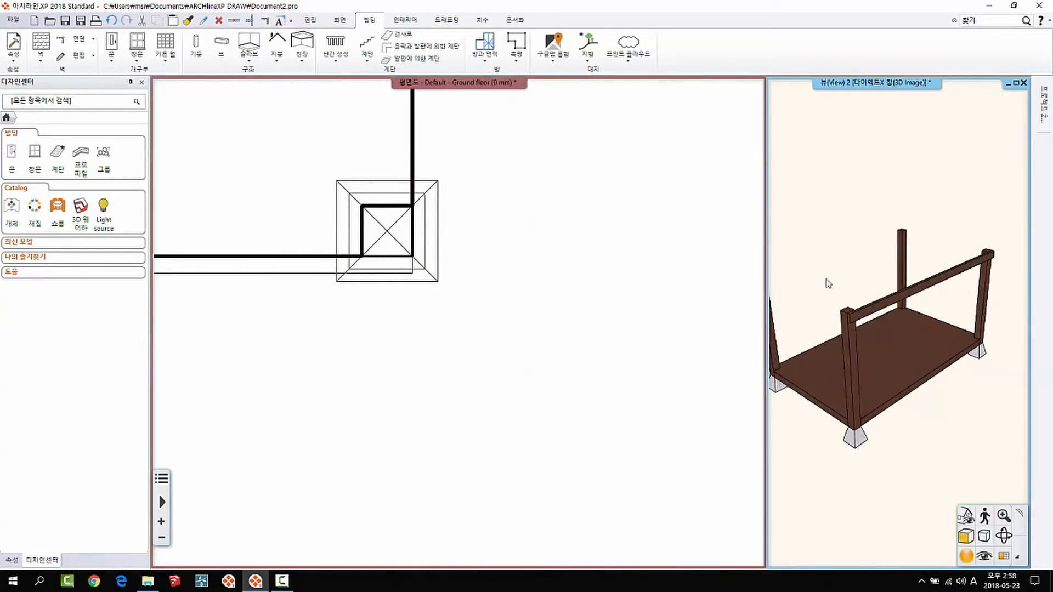
pyautogui.moveTo(1010, 349); pyautogui.dragTo(978, 311, button='middle')
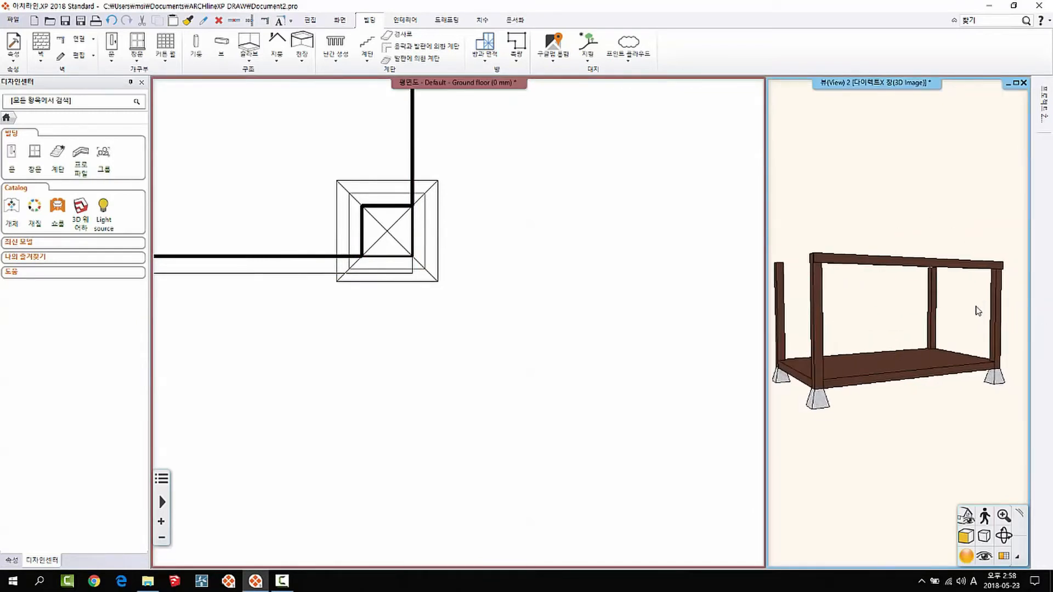
pyautogui.scroll(-3, 653, 251)
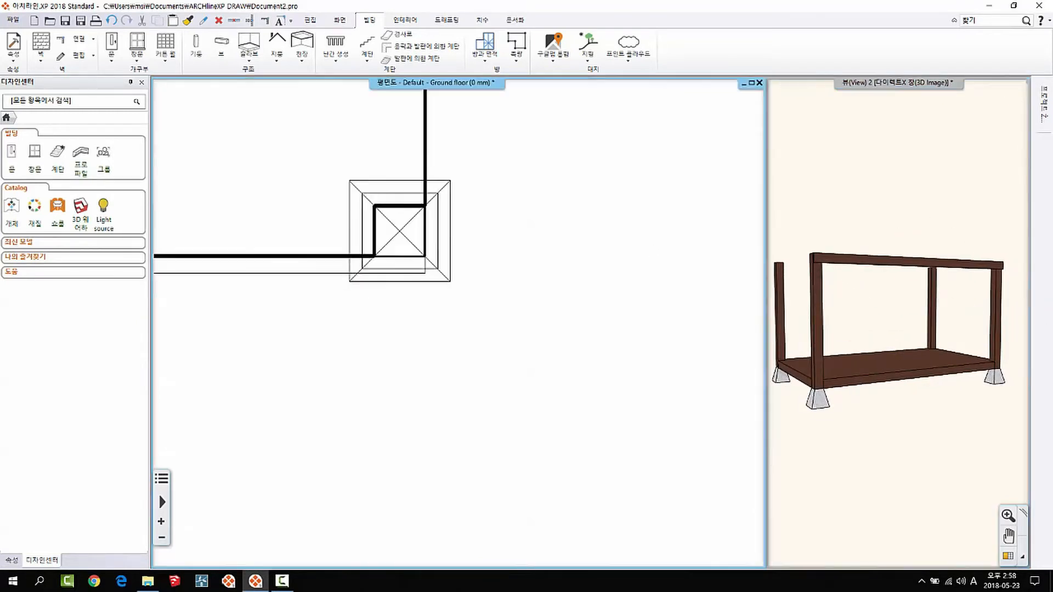
pyautogui.moveTo(639, 317); pyautogui.dragTo(493, 324, button='middle')
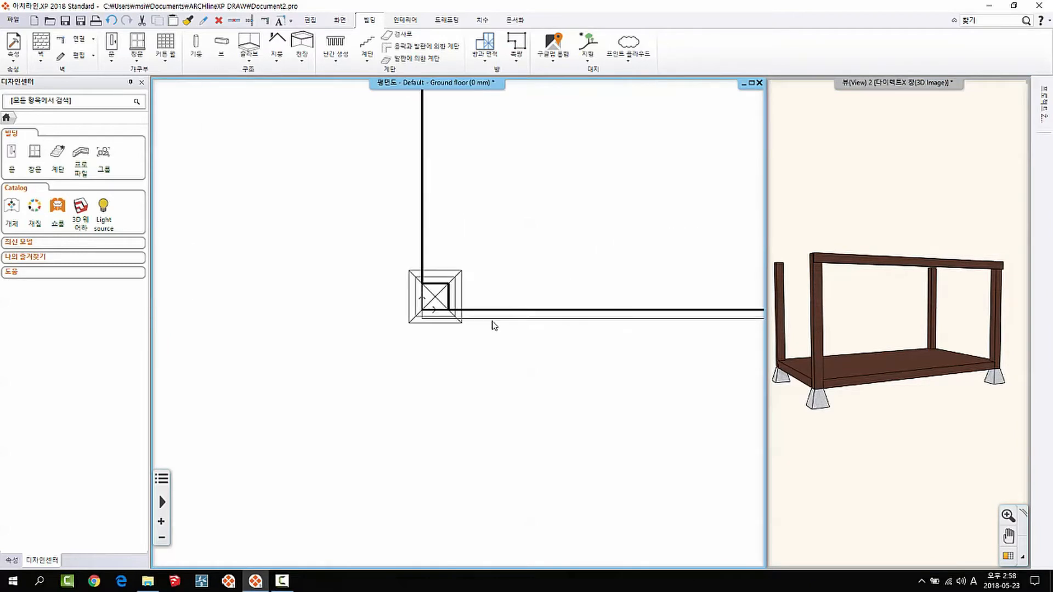
pyautogui.scroll(2, 417, 307)
pyautogui.click(434, 307)
pyautogui.scroll(1, 425, 318)
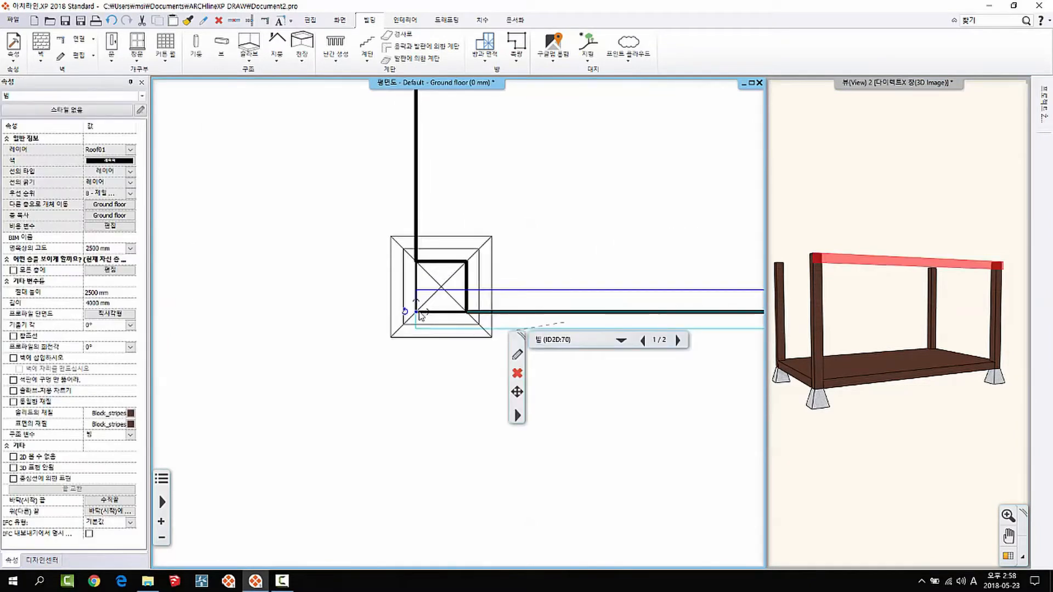
pyautogui.rightClick(426, 321)
pyautogui.click(458, 318)
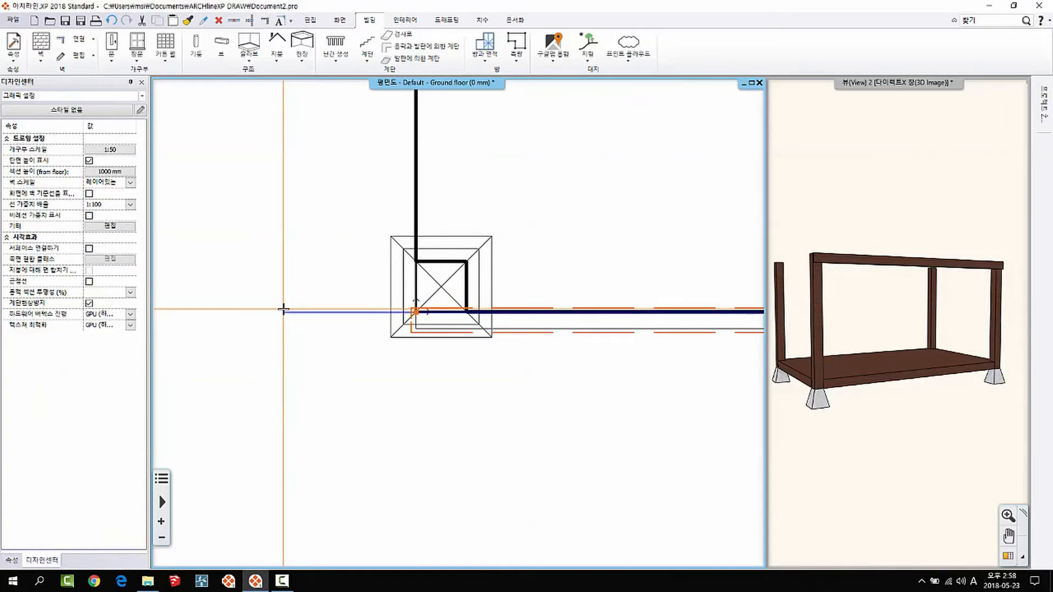
pyautogui.click(283, 310)
# Extend the beam's right end outward past the lower-right column to a total beam length of 4600 mm
pyautogui.scroll(-2, 527, 317)
pyautogui.moveTo(527, 317); pyautogui.dragTo(495, 251, button='middle')
pyautogui.scroll(3, 463, 345)
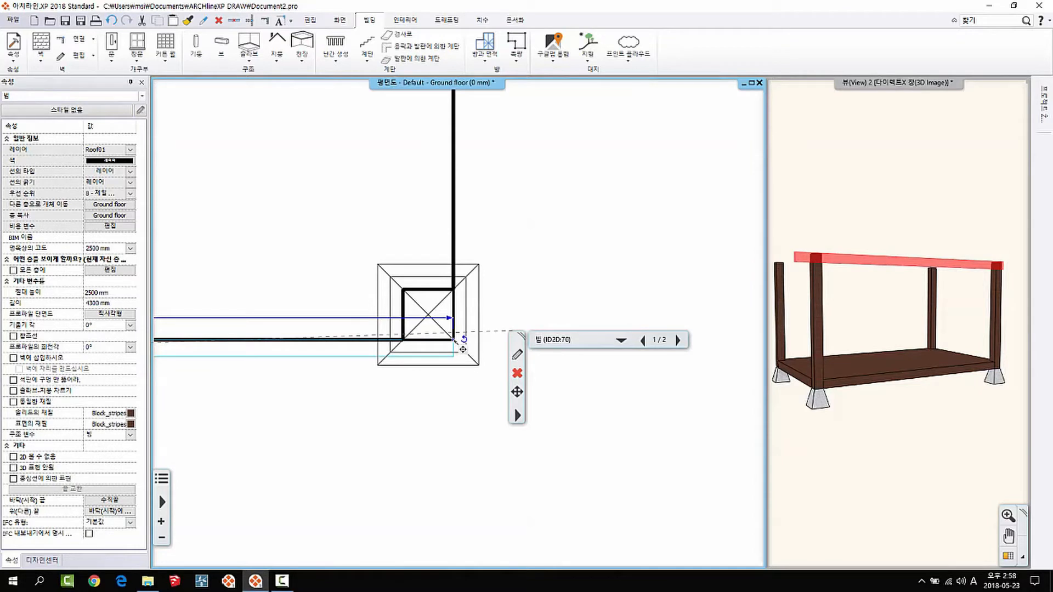
pyautogui.rightClick(453, 339)
pyautogui.click(495, 350)
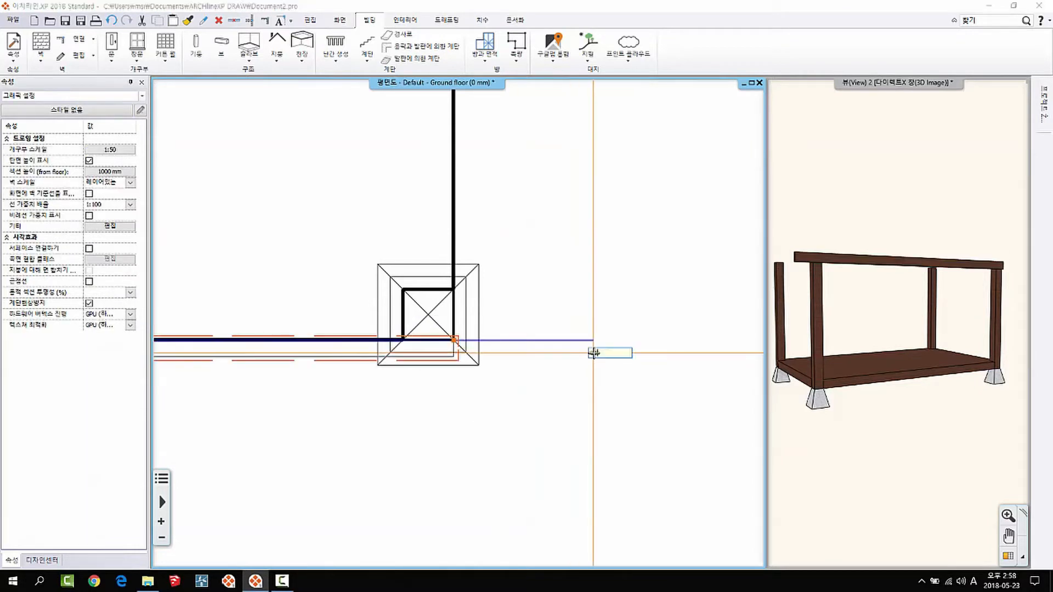
pyautogui.click(594, 352)
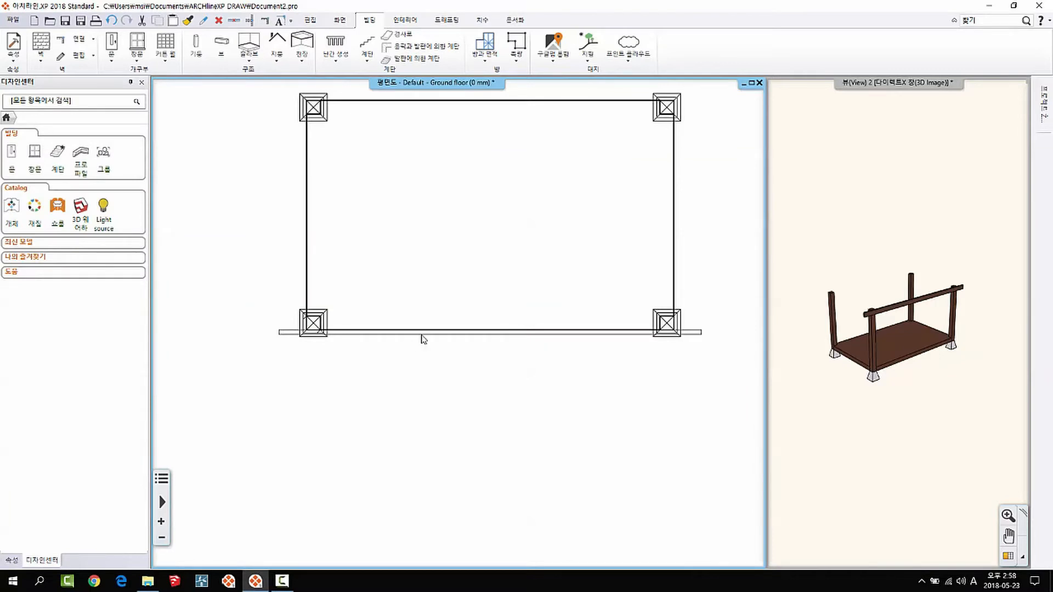
# Copy the 4600 mm beam to the empty area beside the structure
pyautogui.click(423, 334)
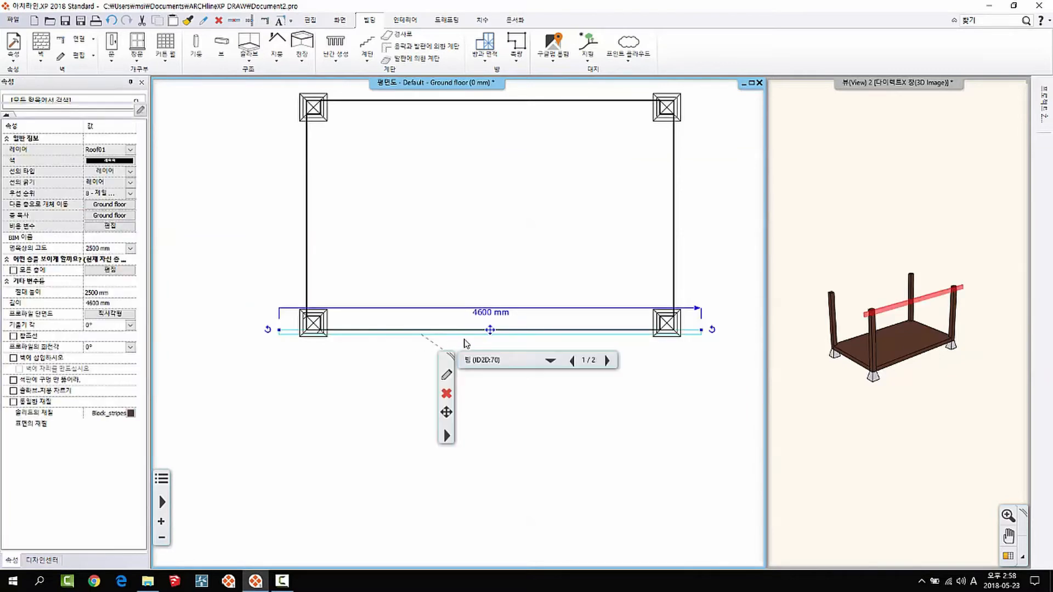
pyautogui.rightClick(499, 340)
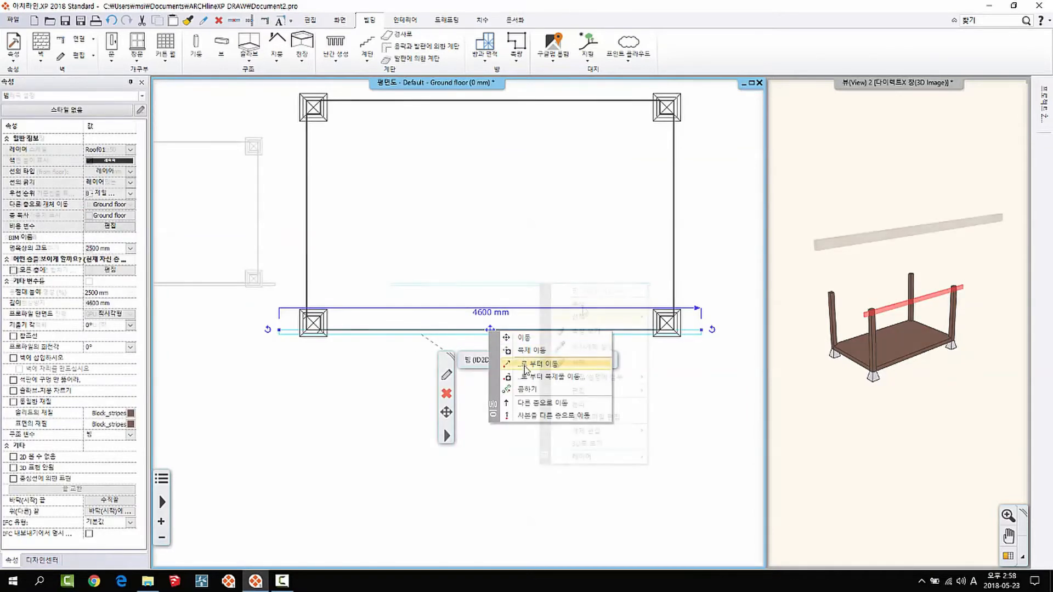
pyautogui.click(530, 364)
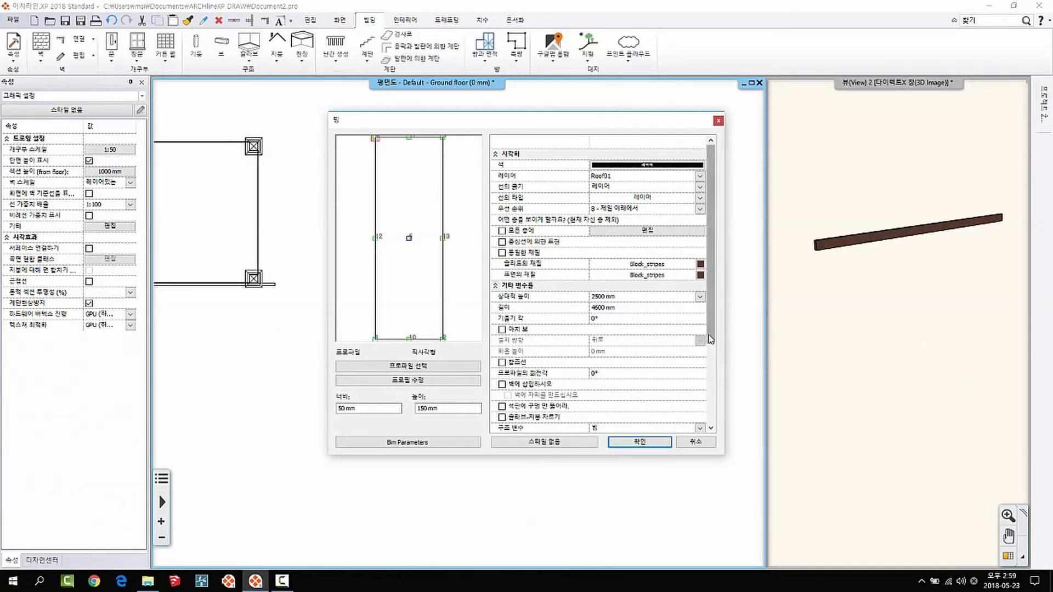
# Examine the start-end options in the copied beam's properties without changing them
pyautogui.scroll(-4, 711, 329)
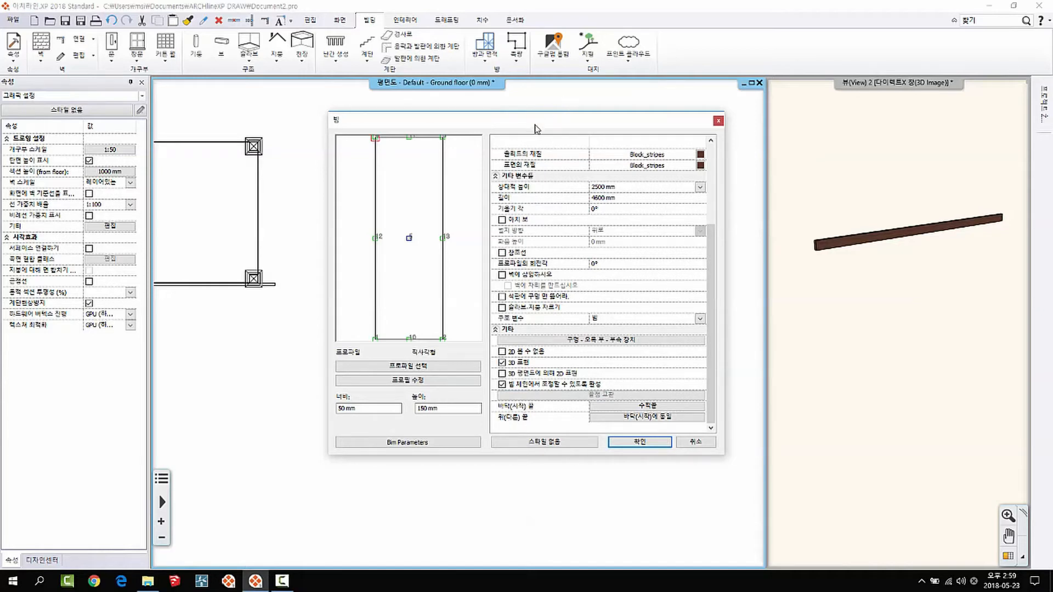
pyautogui.moveTo(537, 128); pyautogui.dragTo(709, 378)
pyautogui.moveTo(513, 368); pyautogui.dragTo(488, 344)
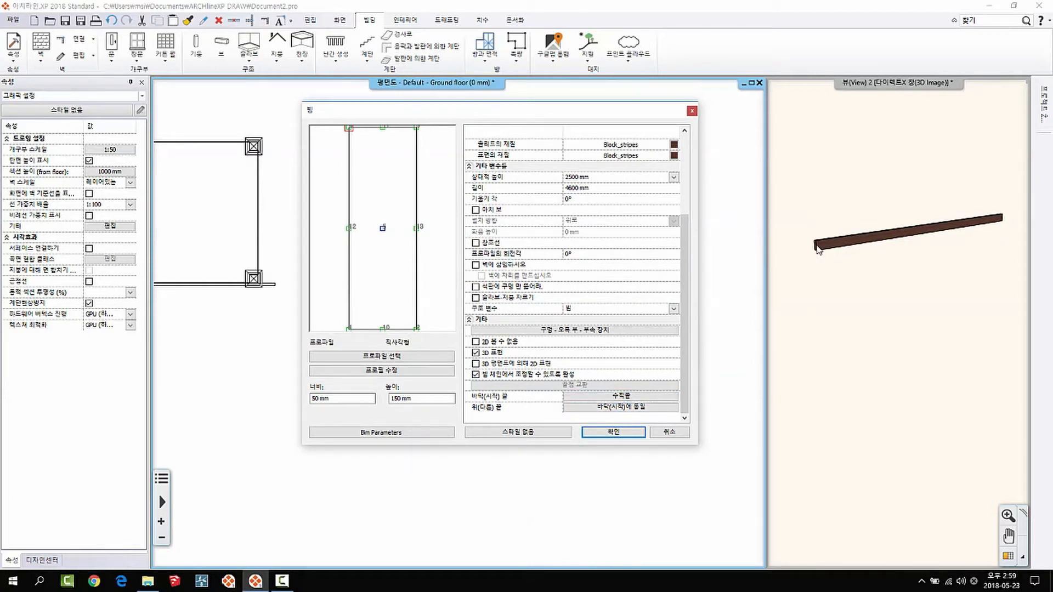
pyautogui.click(617, 396)
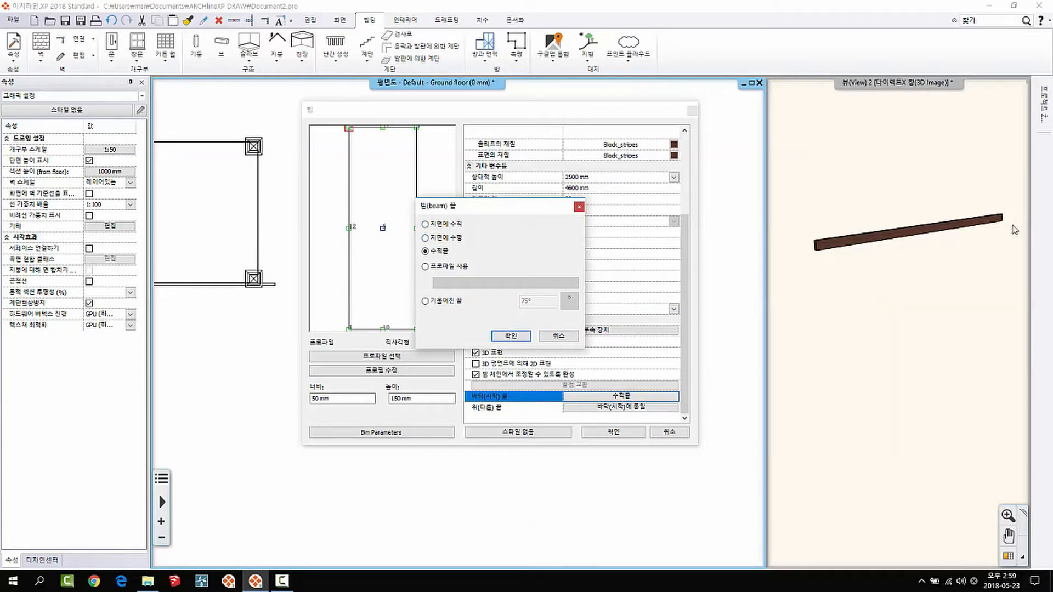
pyautogui.click(558, 336)
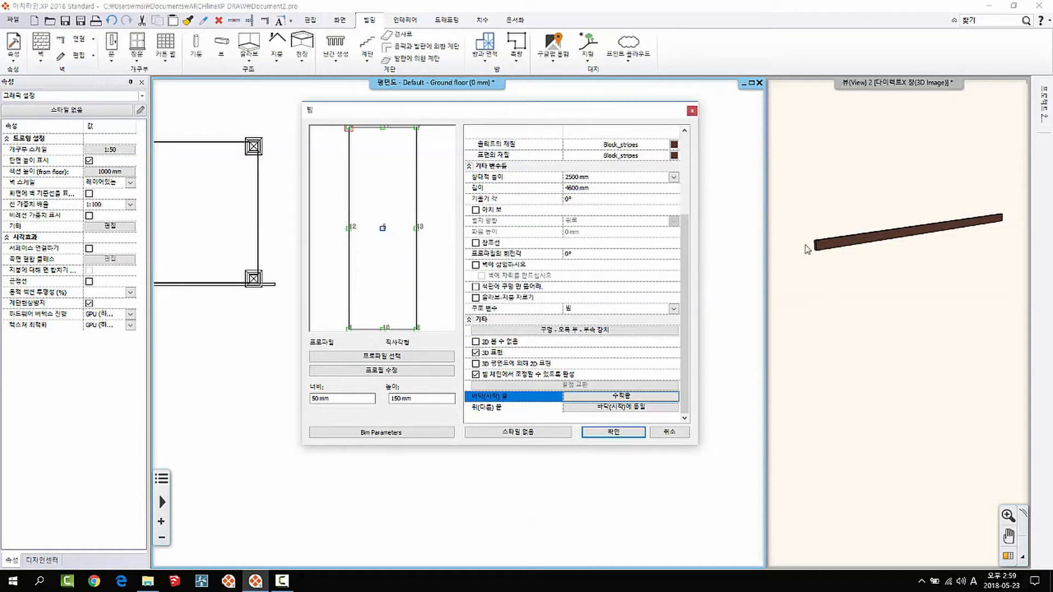
pyautogui.click(665, 438)
# Set the copied beam's inclination angle to 20°
pyautogui.click(532, 285)
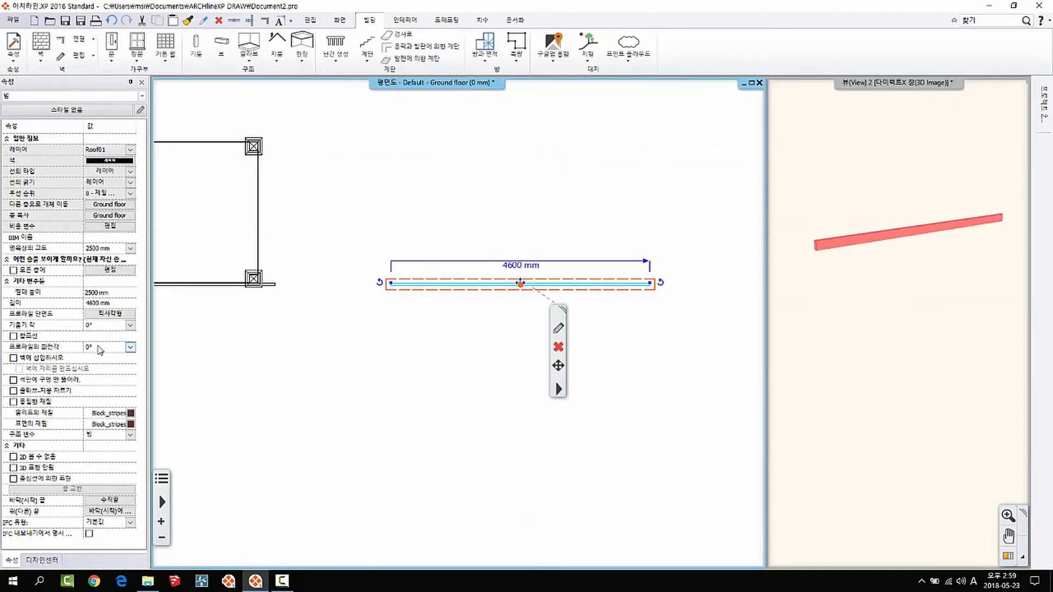
pyautogui.click(96, 325)
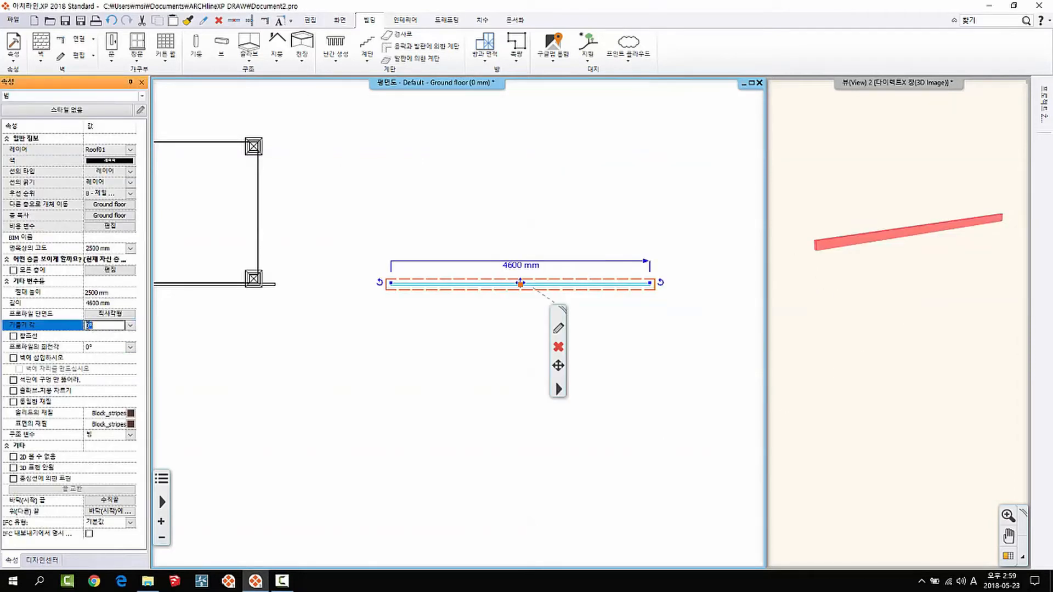
pyautogui.press('Return')
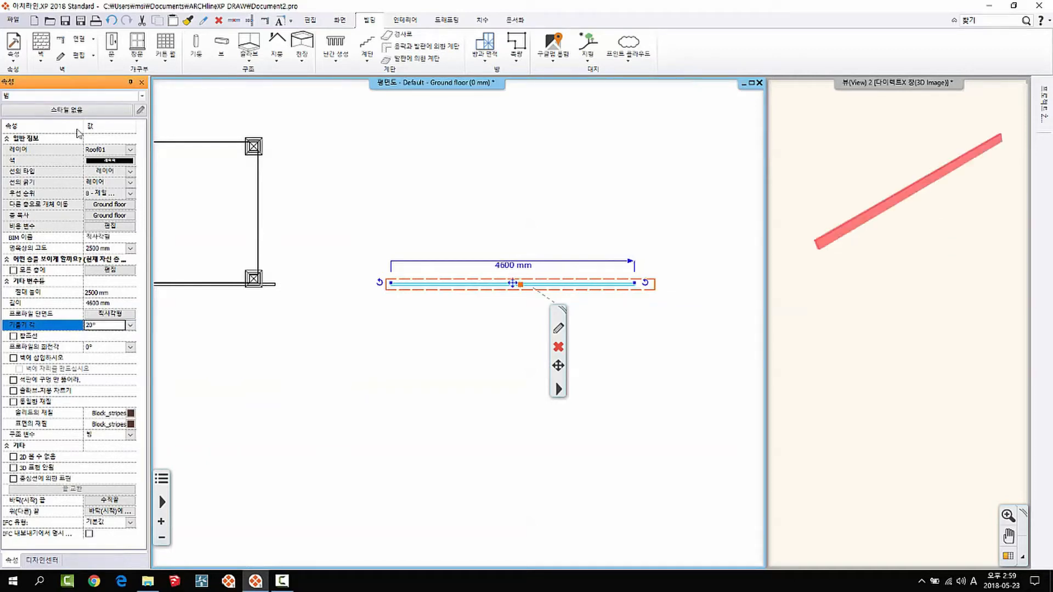
pyautogui.moveTo(820, 253); pyautogui.dragTo(856, 291, button='middle')
# Set the inclined beam's start end to perpendicular to the ground (지면에 수직)
pyautogui.rightClick(595, 305)
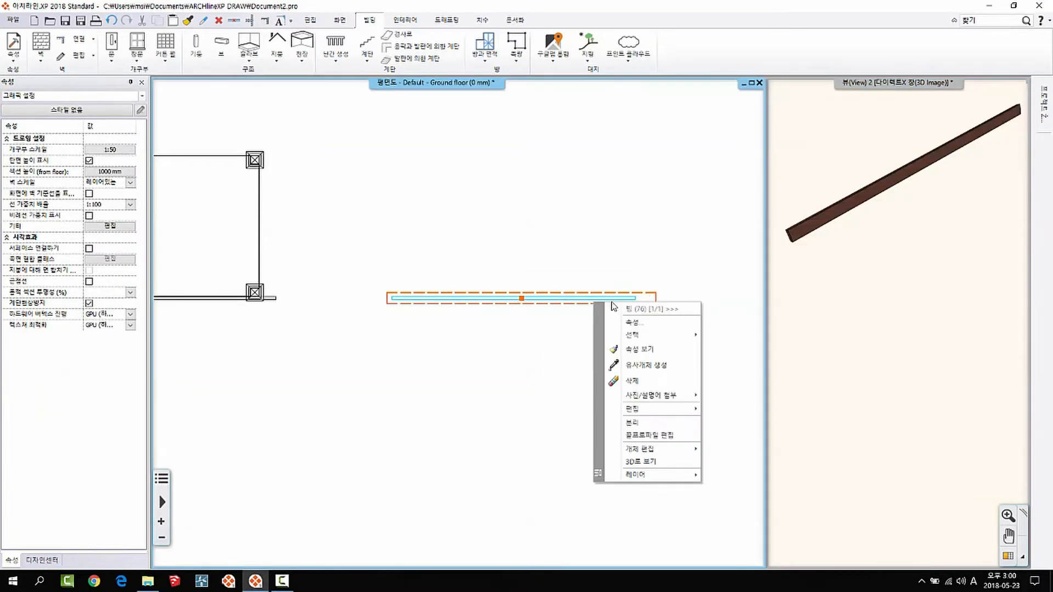
pyautogui.click(619, 322)
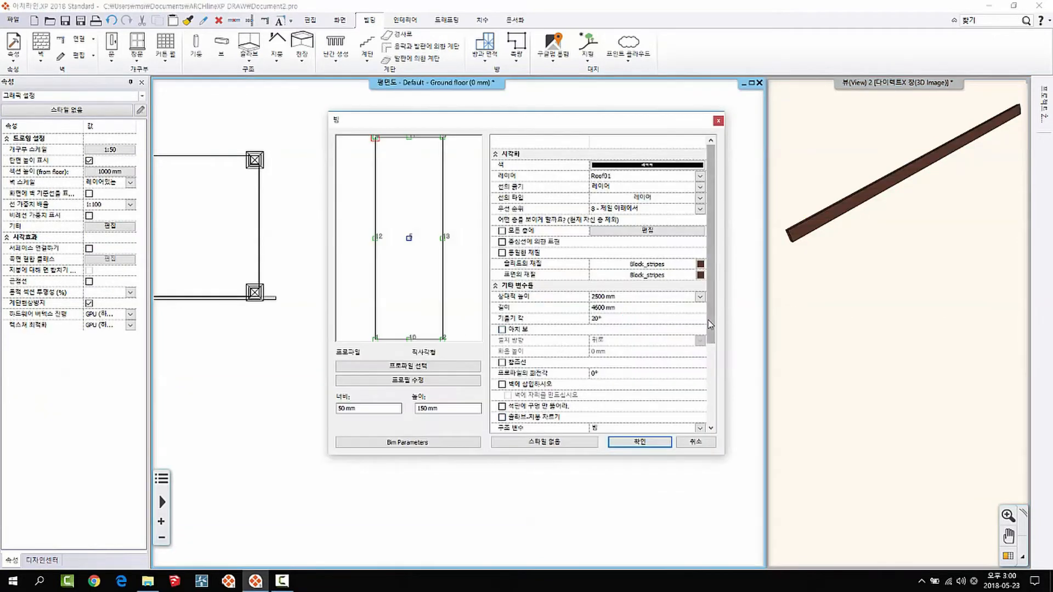
pyautogui.moveTo(710, 328); pyautogui.dragTo(711, 407)
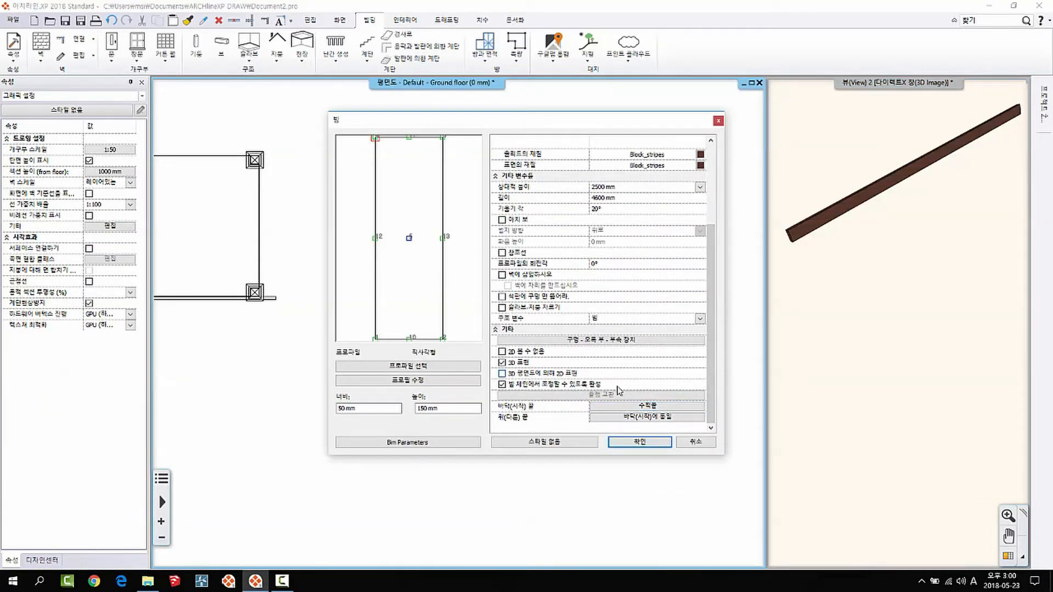
pyautogui.click(627, 407)
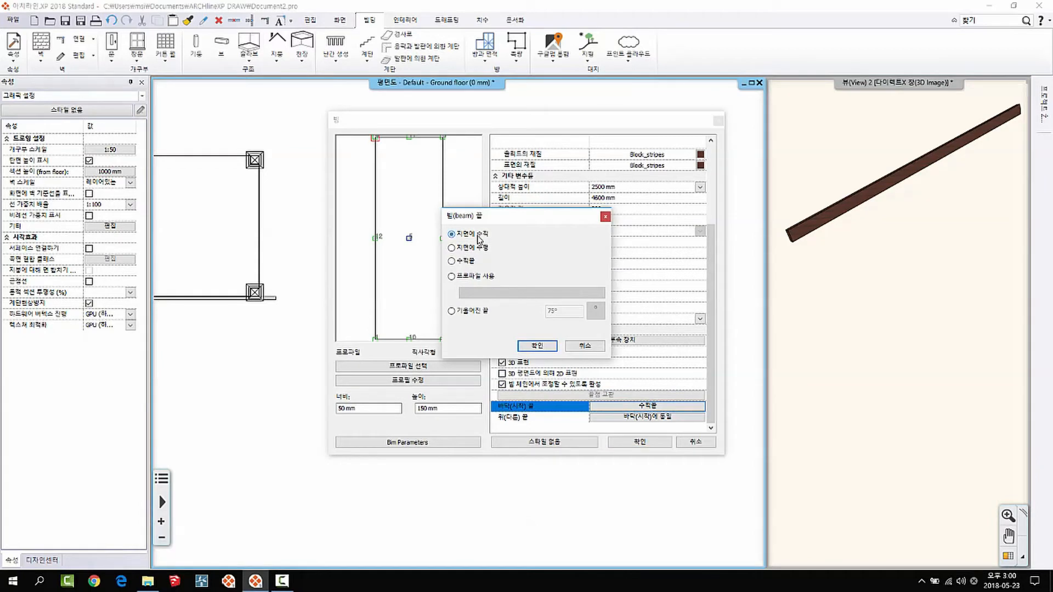
pyautogui.click(524, 348)
pyautogui.click(658, 442)
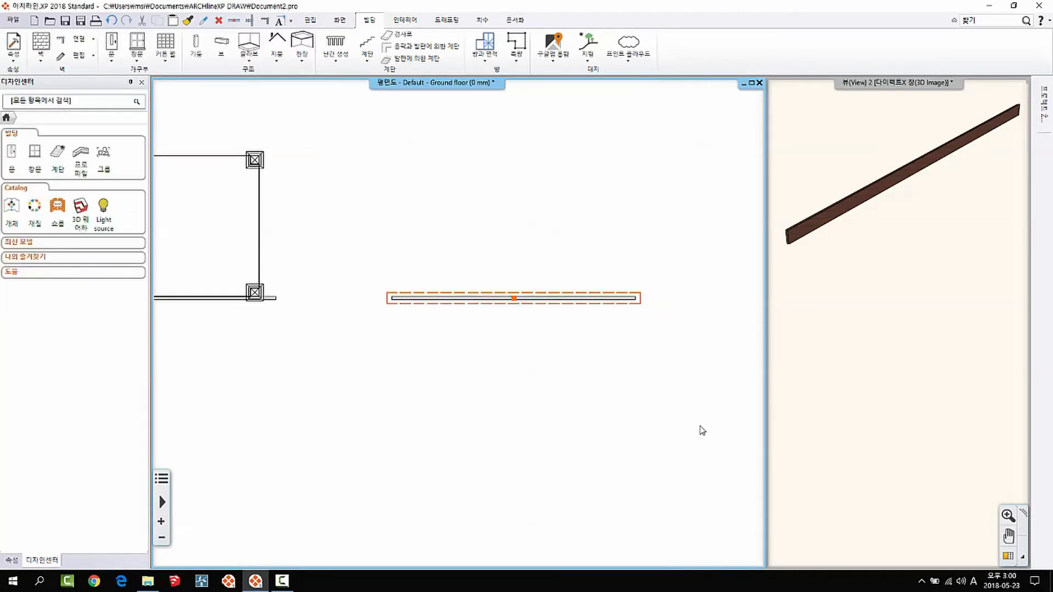
# Change the inclined beam's start end to parallel to the ground (지면에 수평)
pyautogui.scroll(3, 813, 239)
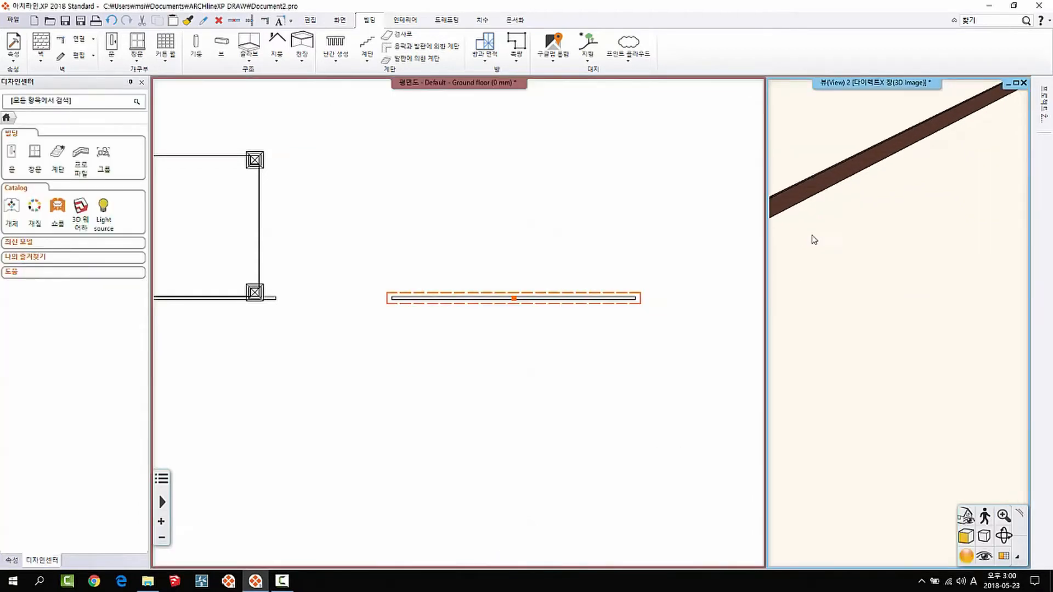
pyautogui.scroll(-1, 813, 240)
pyautogui.rightClick(542, 304)
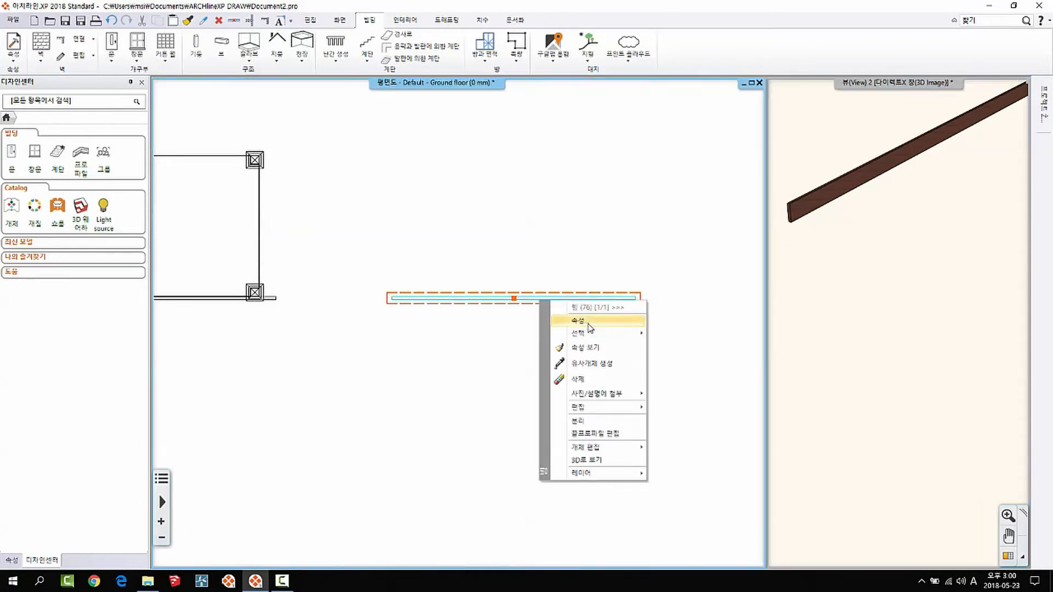
pyautogui.click(591, 325)
pyautogui.moveTo(711, 328); pyautogui.dragTo(704, 423)
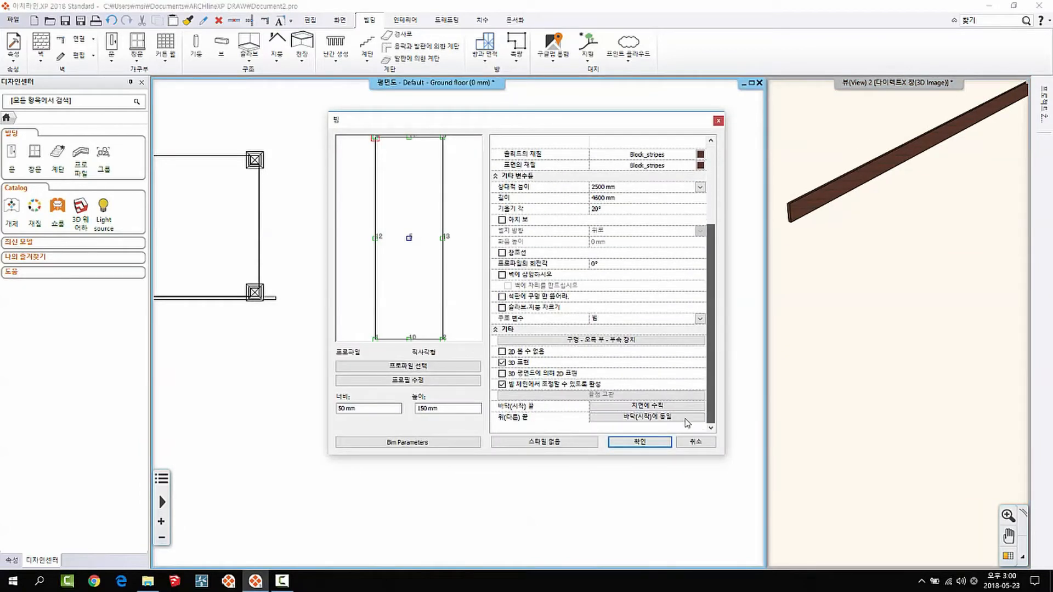
pyautogui.click(661, 406)
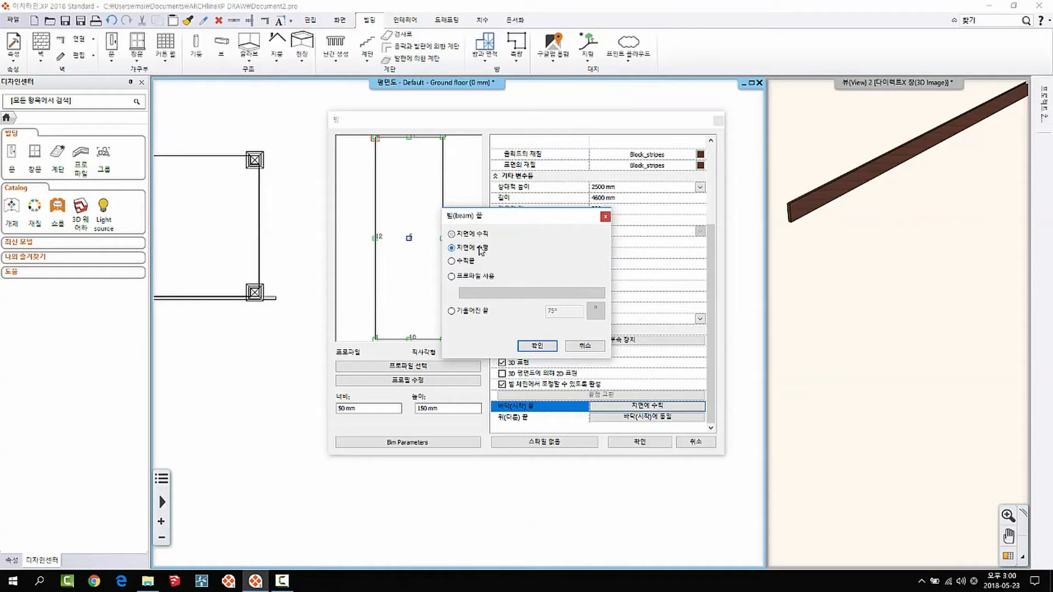
pyautogui.click(542, 345)
pyautogui.click(631, 443)
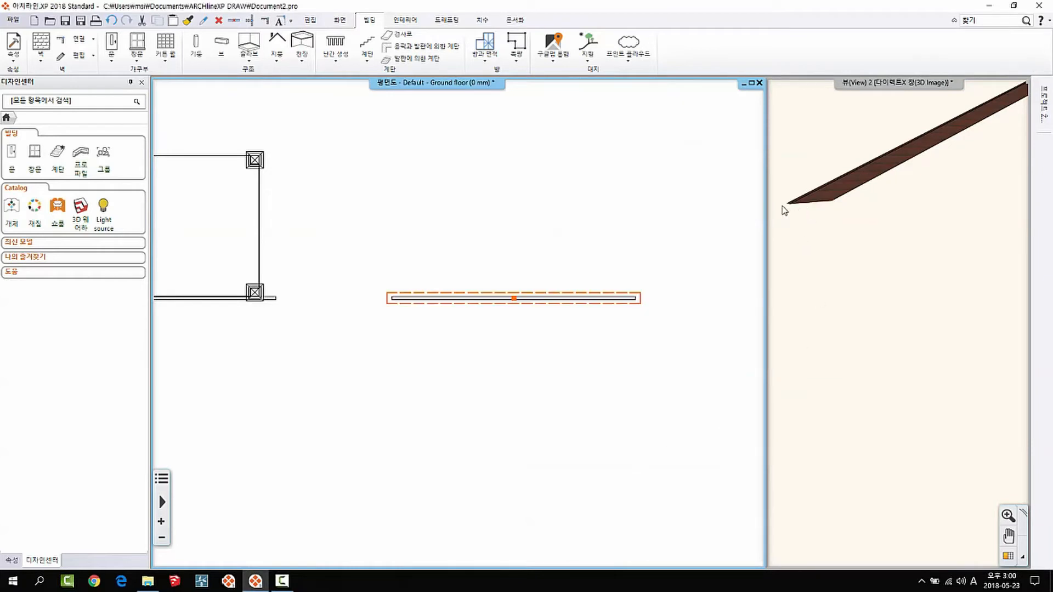
# Inspect the cut beam end in 3D and review the remaining end options in the beam's properties
pyautogui.click(880, 331)
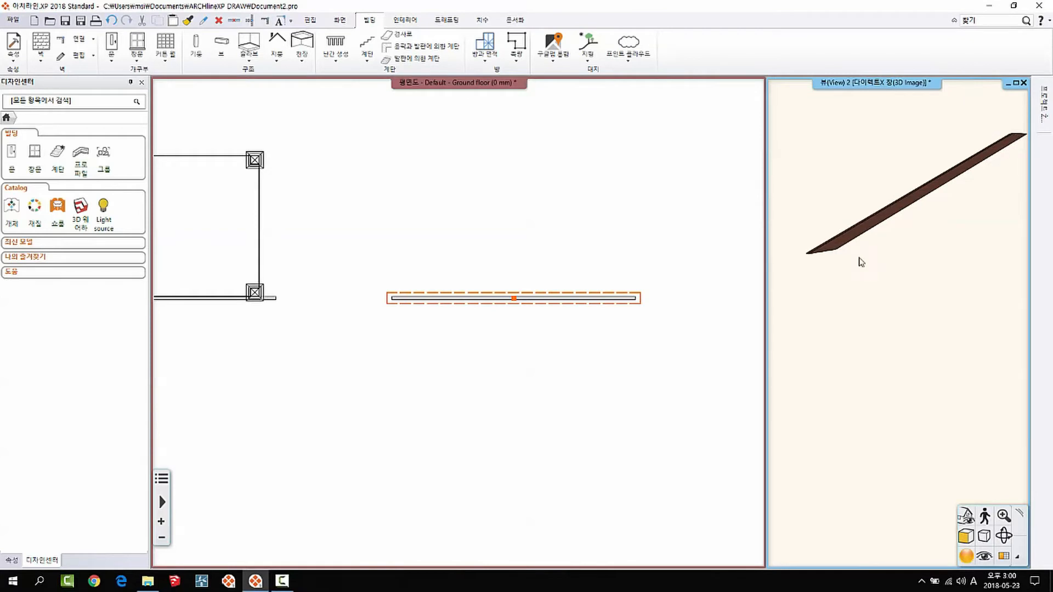
pyautogui.scroll(2, 859, 259)
pyautogui.moveTo(859, 259); pyautogui.dragTo(802, 269, button='middle')
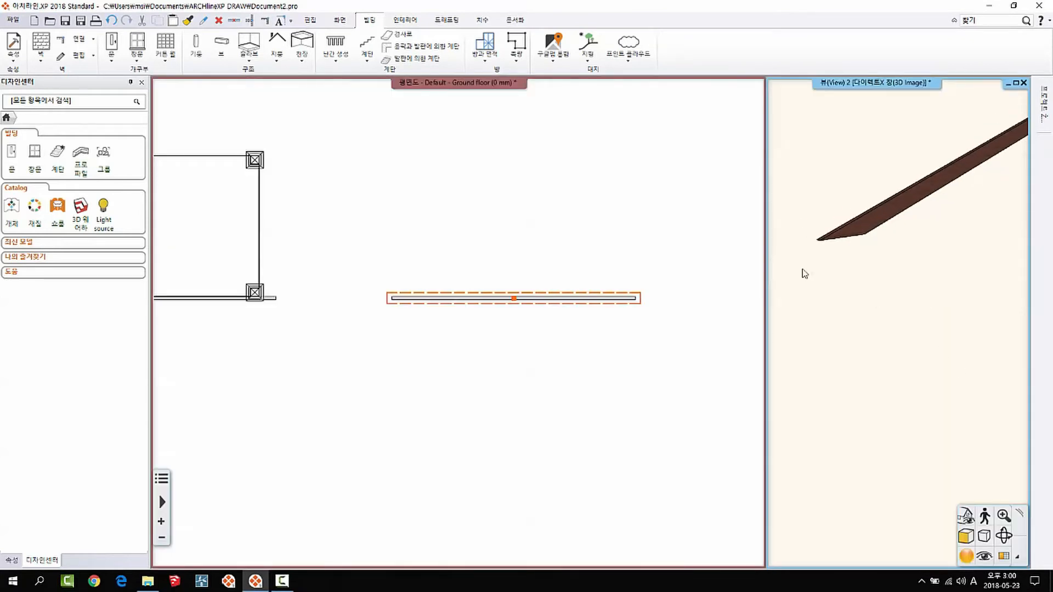
pyautogui.rightClick(542, 298)
pyautogui.click(559, 303)
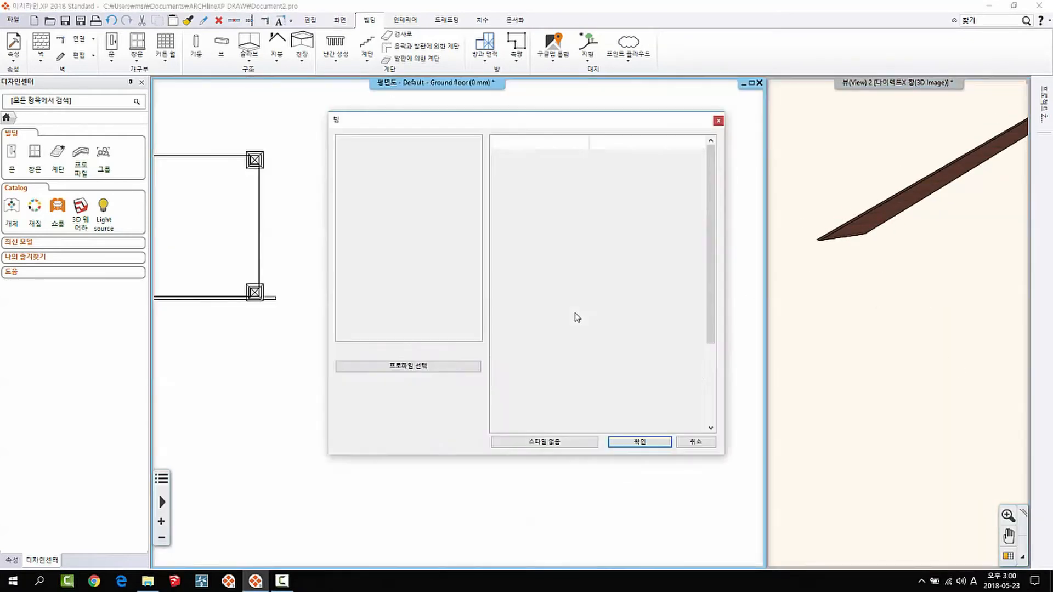
pyautogui.scroll(-5, 711, 311)
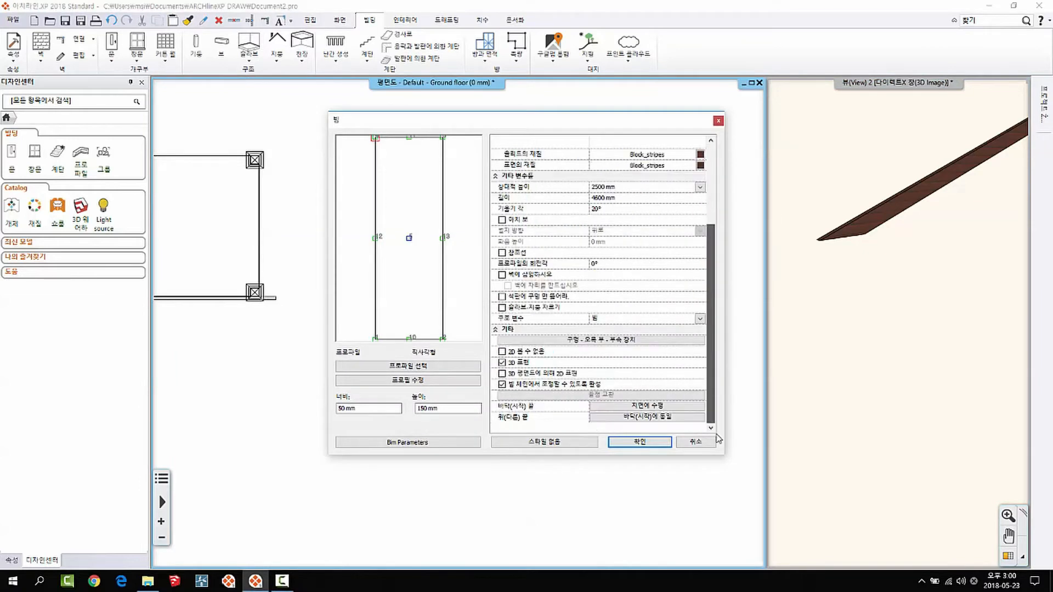
pyautogui.click(609, 409)
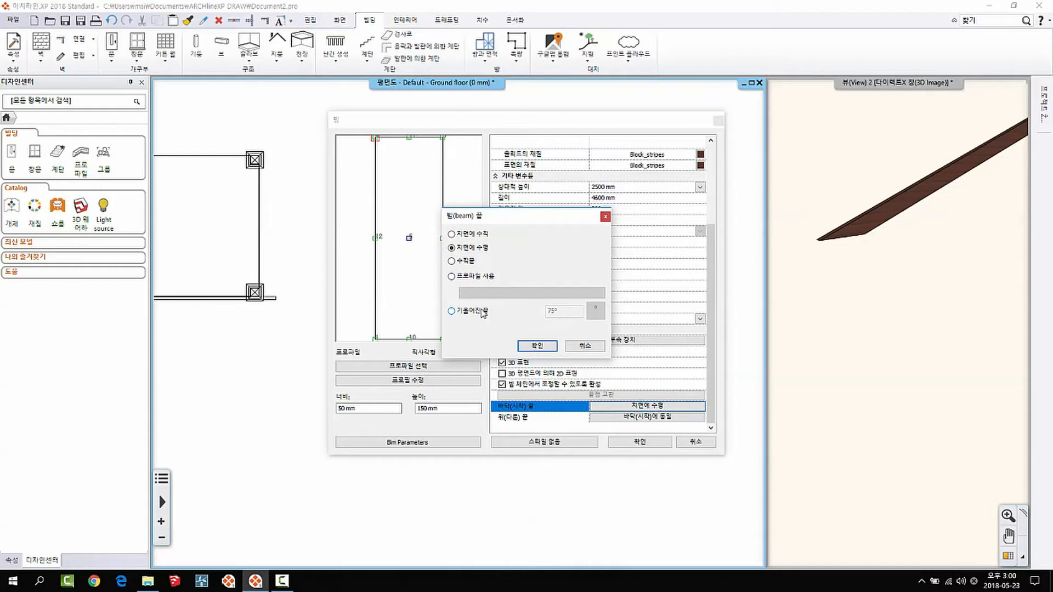
pyautogui.click(586, 346)
pyautogui.click(639, 442)
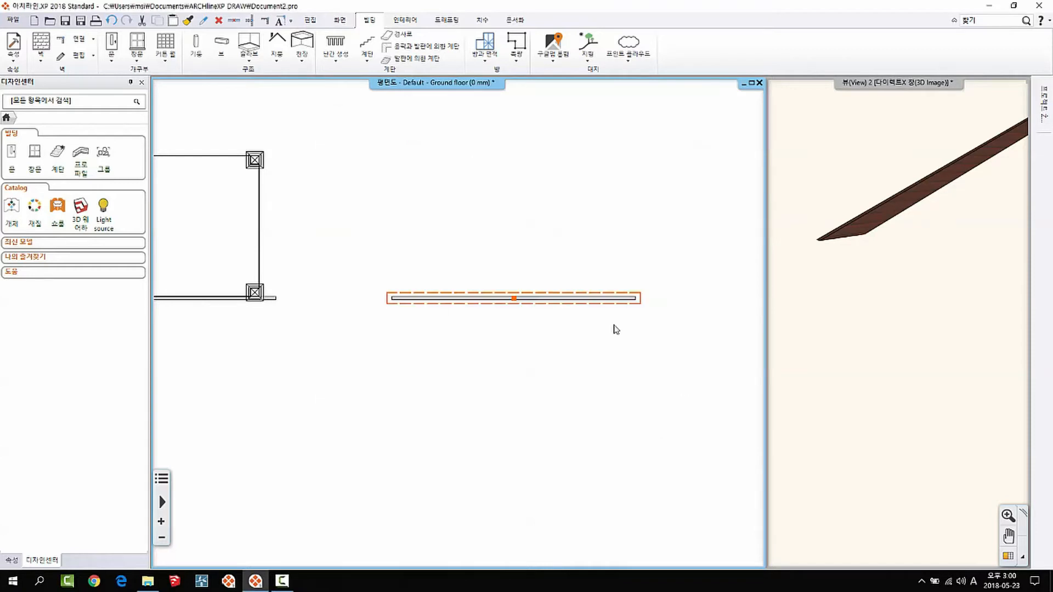
# Undo the copied beam's end cuts and its 20° inclination
pyautogui.click(111, 21)
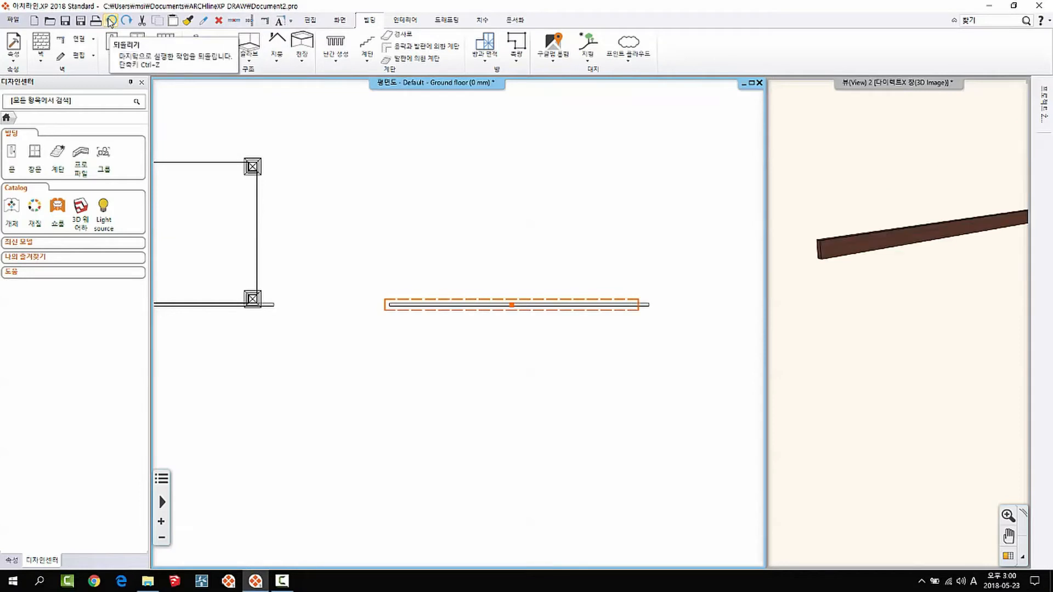
pyautogui.moveTo(815, 340); pyautogui.dragTo(1016, 295)
# Set the copied beam's start end to an inclined end (기울어진 끝) of 45° and accept the properties
pyautogui.rightClick(537, 305)
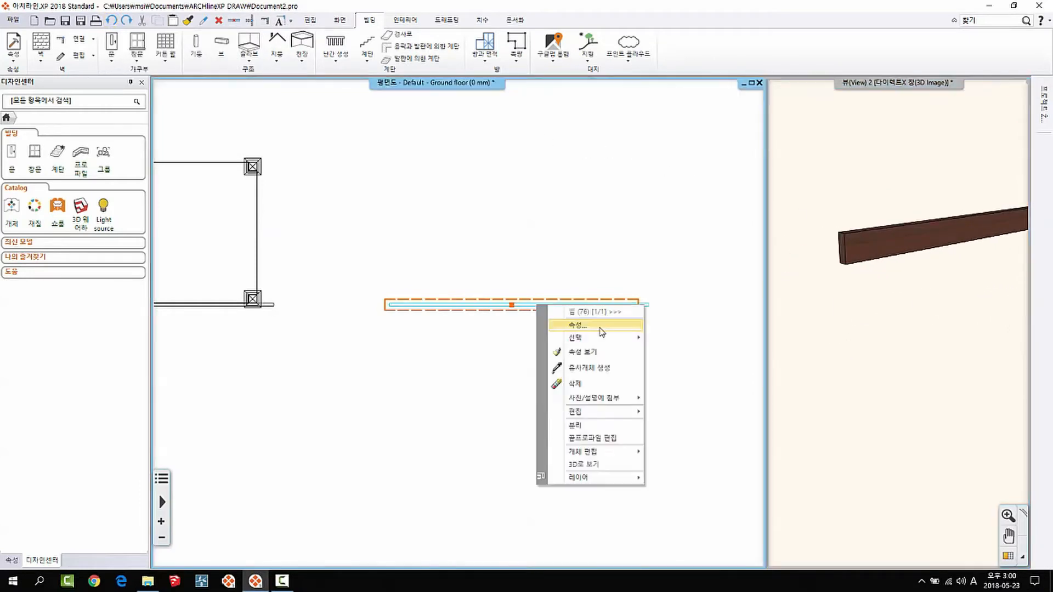
pyautogui.click(602, 331)
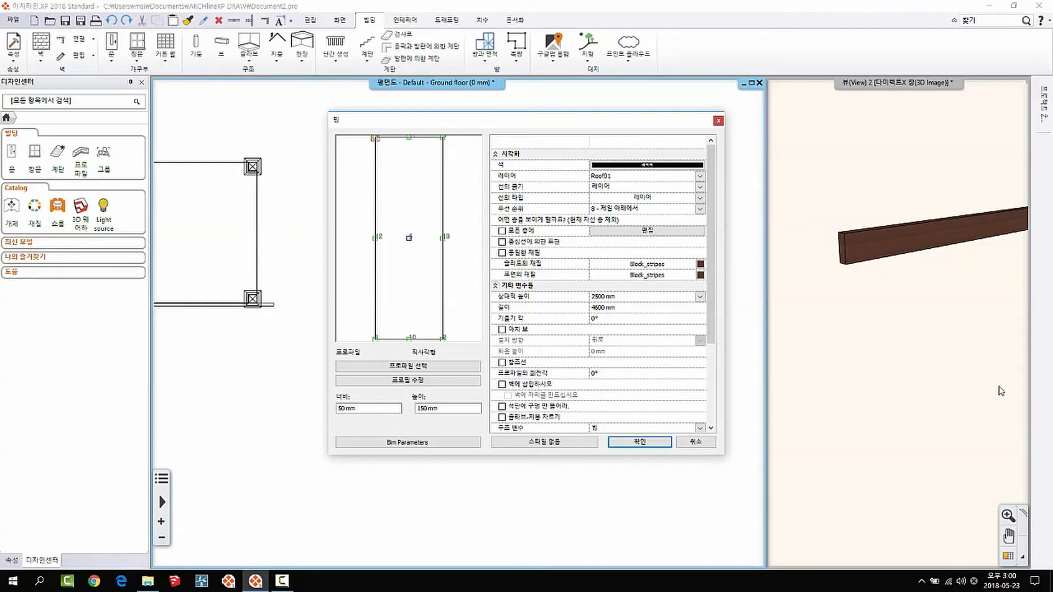
pyautogui.moveTo(668, 126); pyautogui.dragTo(632, 84)
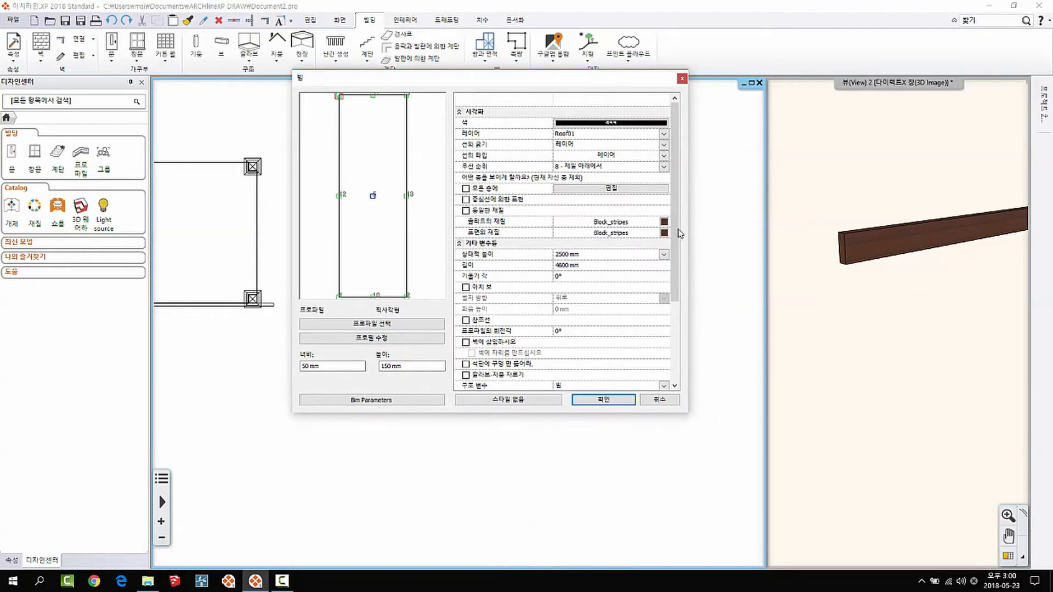
pyautogui.scroll(-4, 603, 378)
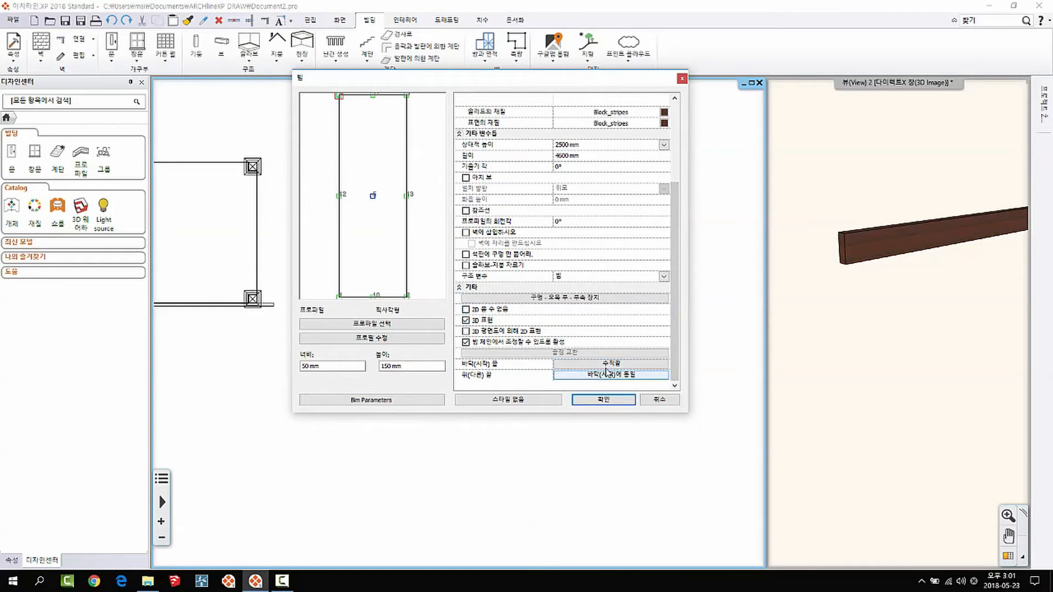
pyautogui.click(611, 363)
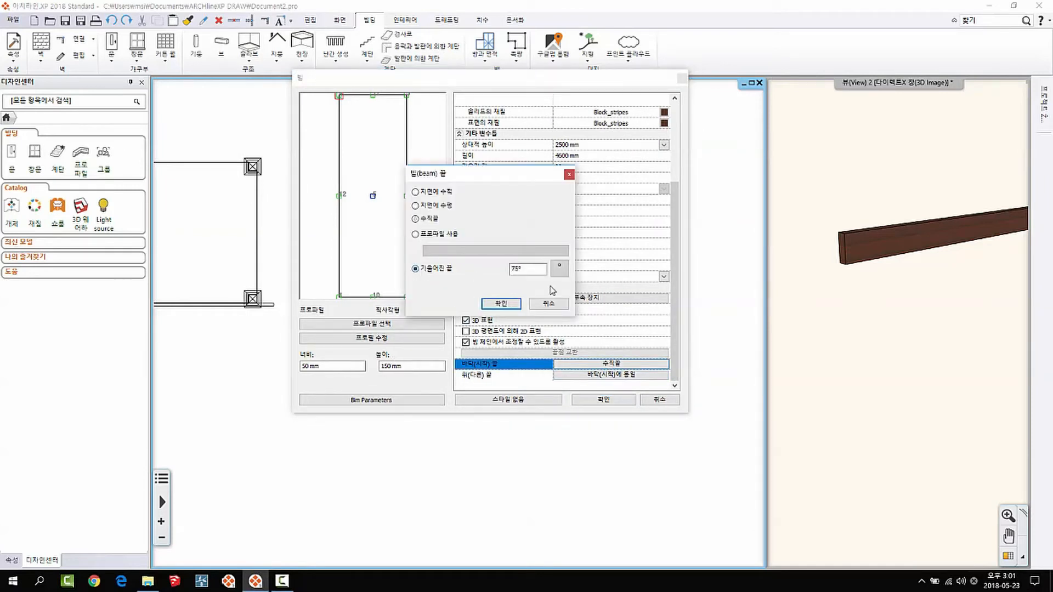
pyautogui.doubleClick(526, 269)
pyautogui.write('45')
pyautogui.click(500, 303)
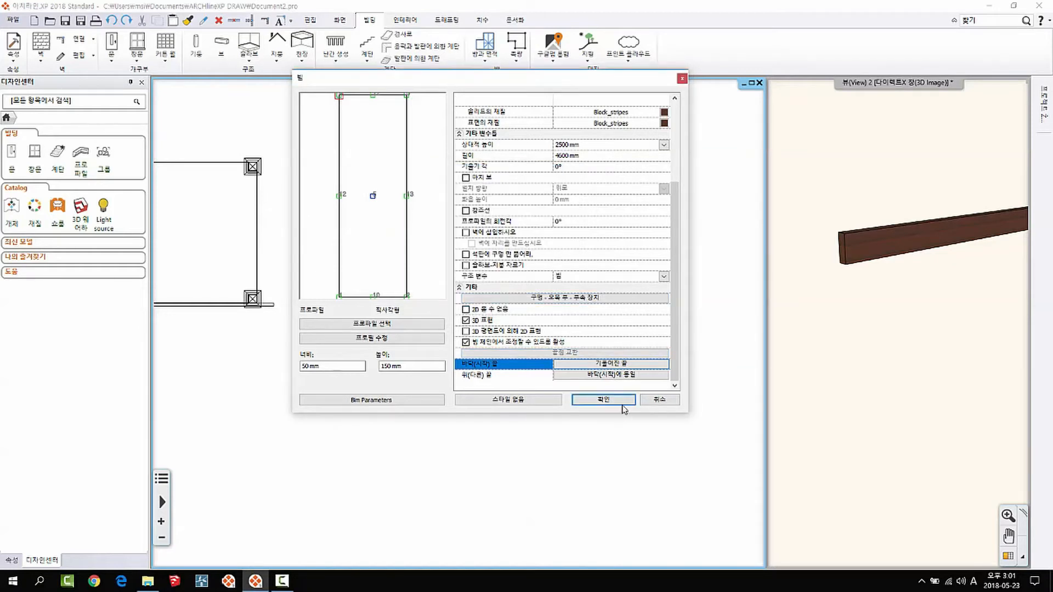
pyautogui.click(603, 400)
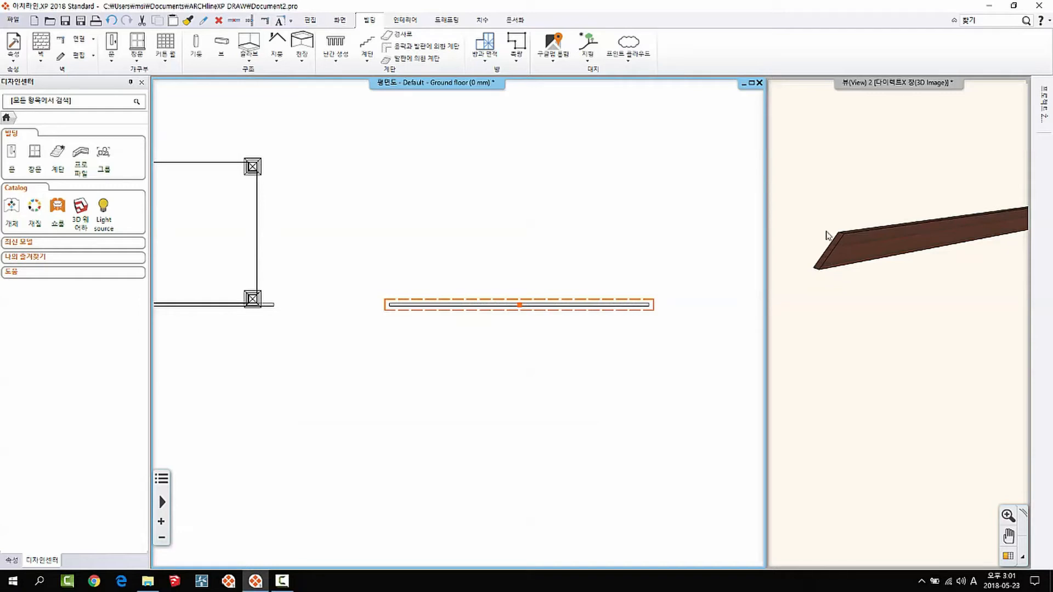
# Change the copied beam's start end to an inclined end (기울어진 끝) of 135° and accept the properties
pyautogui.rightClick(846, 248)
pyautogui.click(871, 266)
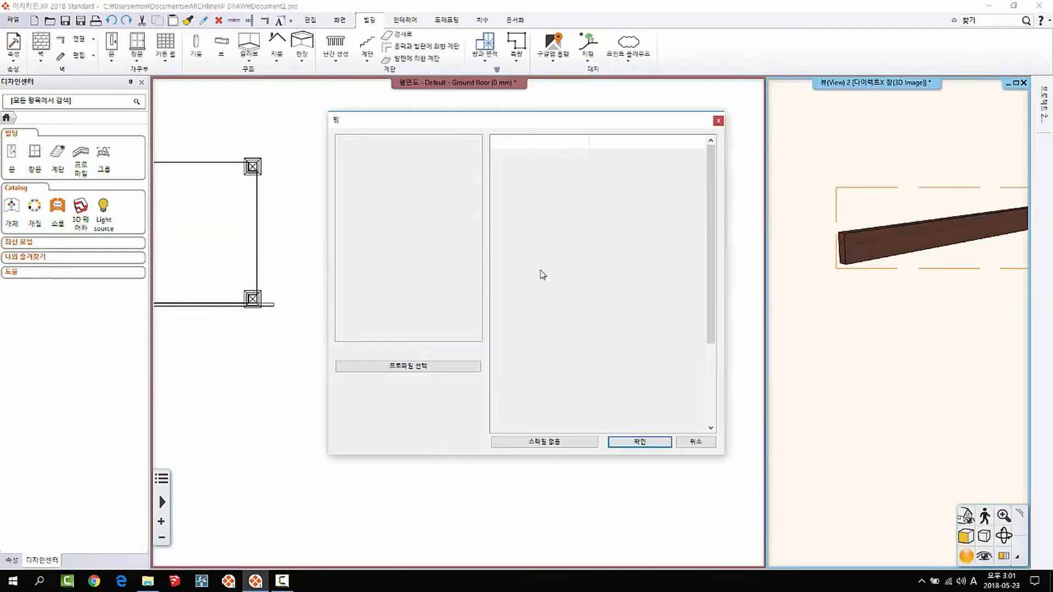
pyautogui.scroll(-5, 685, 373)
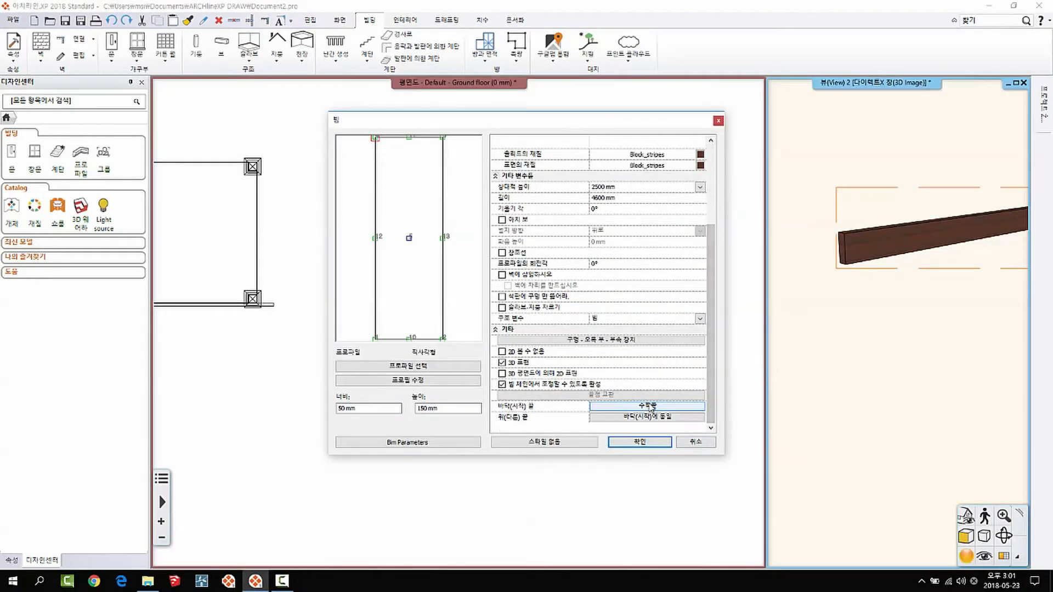
pyautogui.click(647, 405)
pyautogui.click(482, 316)
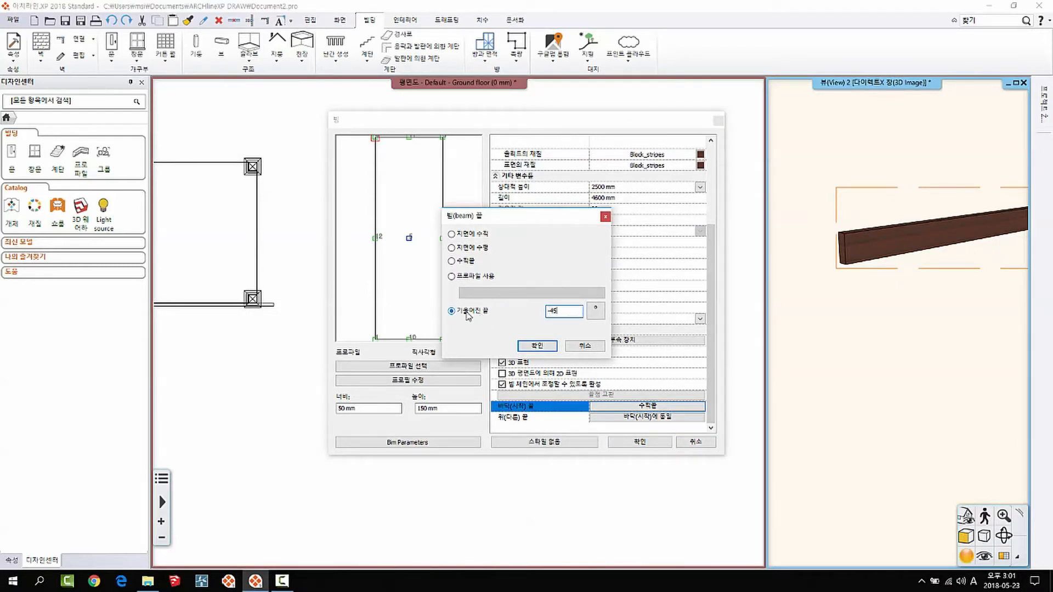
pyautogui.write('-45')
pyautogui.press('Return')
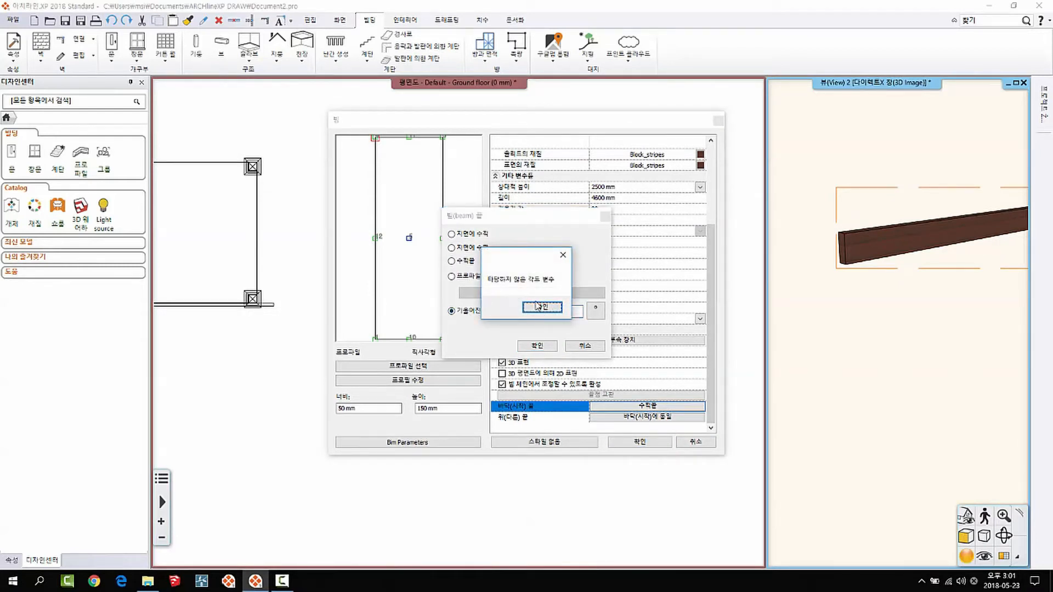
pyautogui.click(562, 255)
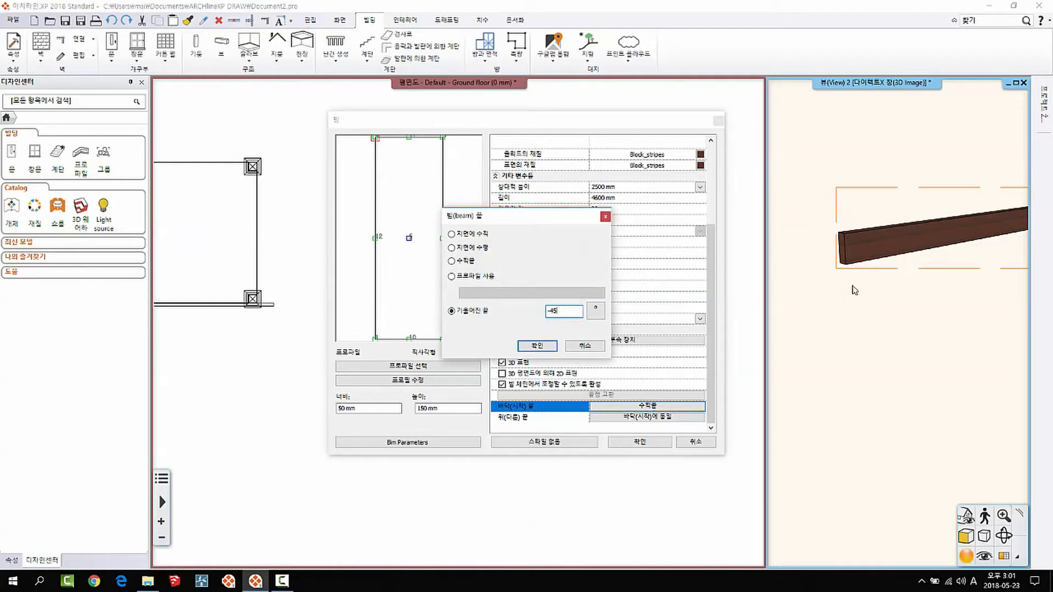
pyautogui.doubleClick(564, 308)
pyautogui.click(540, 347)
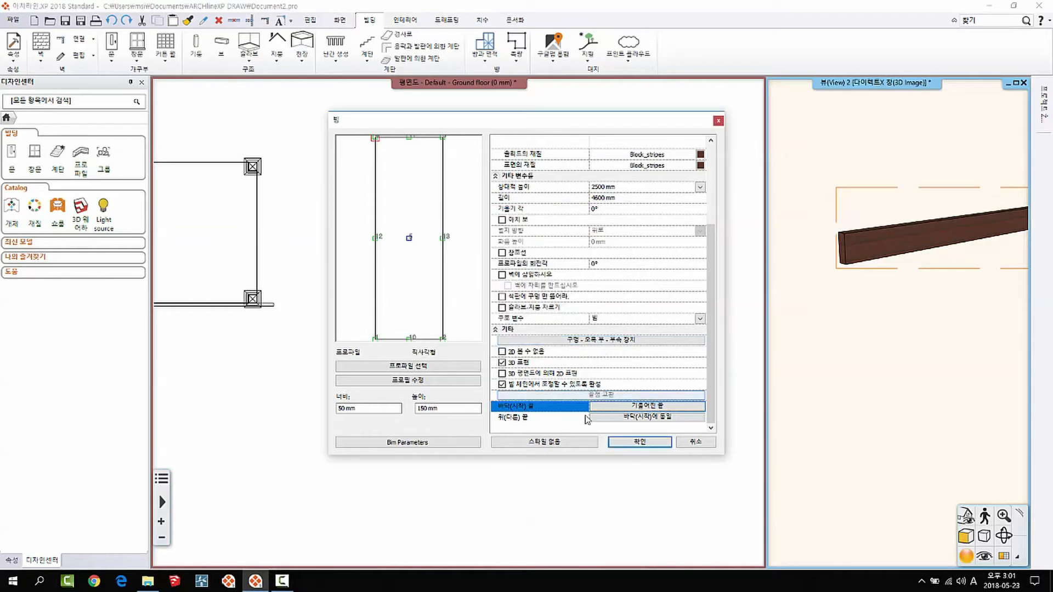
pyautogui.click(640, 442)
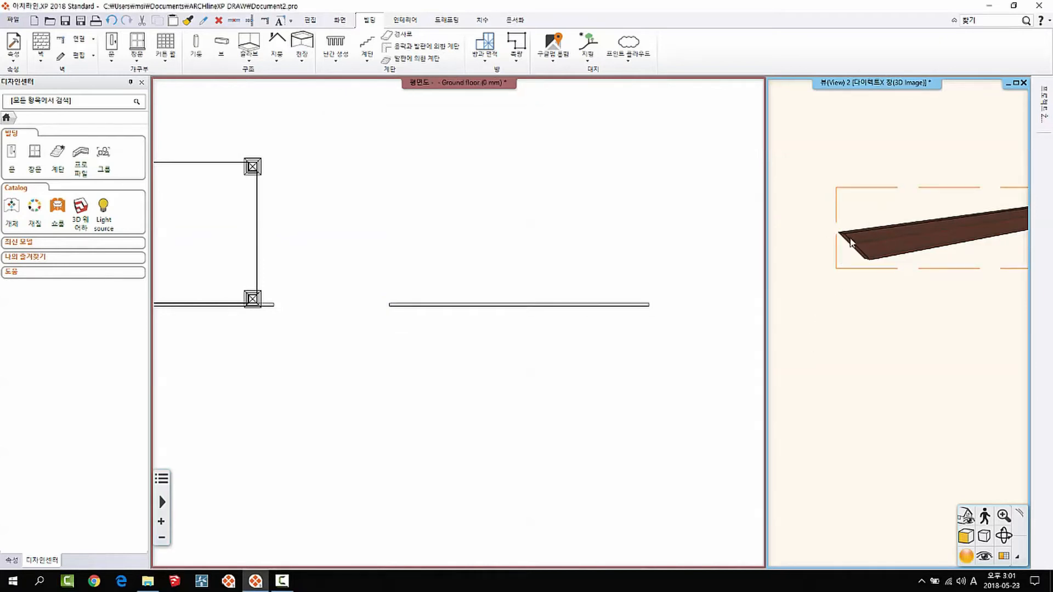
# Inspect the inclined end in 3D and review the profile-based end option (프로파일 사용), leaving the beam's properties without changes
pyautogui.moveTo(934, 350); pyautogui.dragTo(874, 341, button='middle')
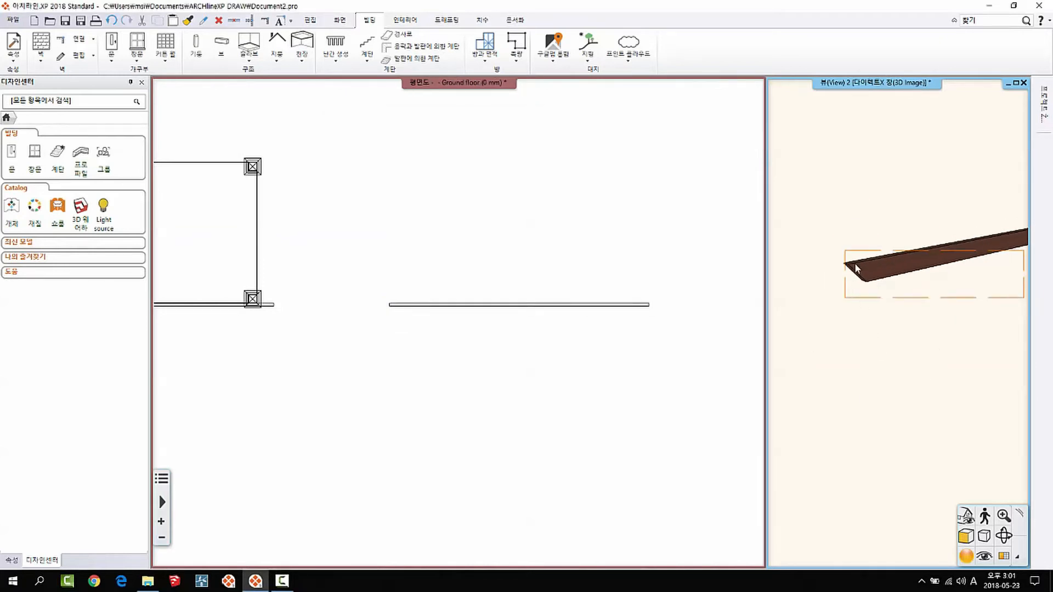
pyautogui.moveTo(867, 259); pyautogui.dragTo(862, 259, button='middle')
pyautogui.moveTo(931, 297); pyautogui.dragTo(865, 345, button='middle')
pyautogui.rightClick(880, 299)
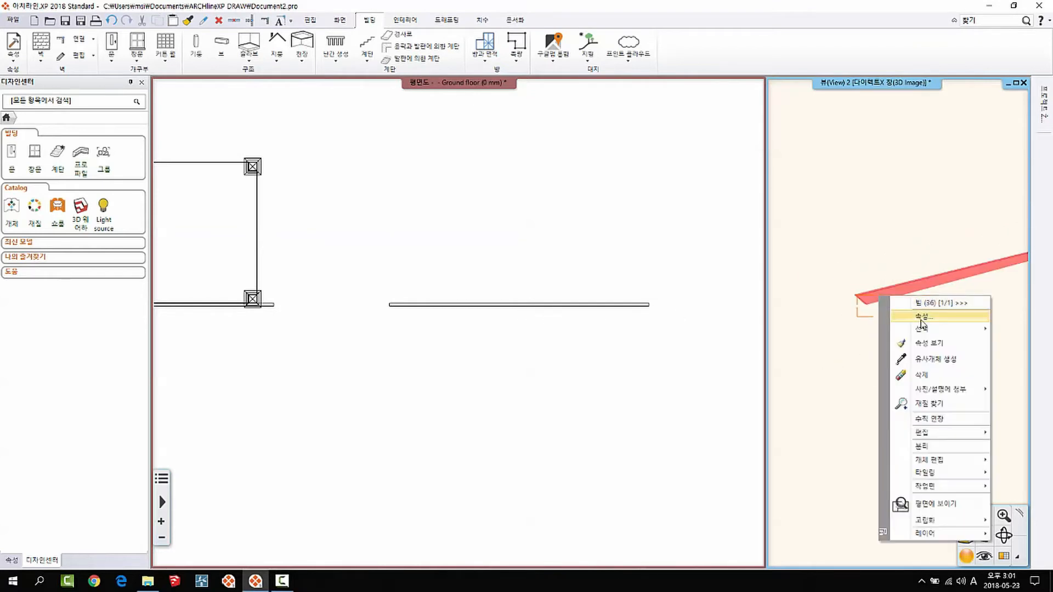
pyautogui.click(924, 316)
pyautogui.scroll(-3, 715, 326)
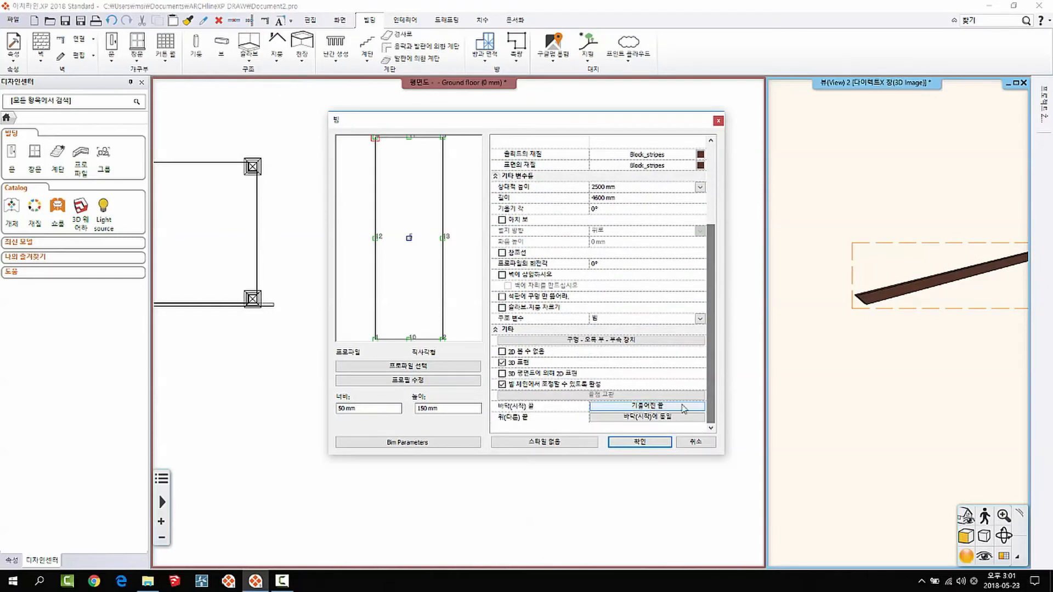
pyautogui.click(647, 405)
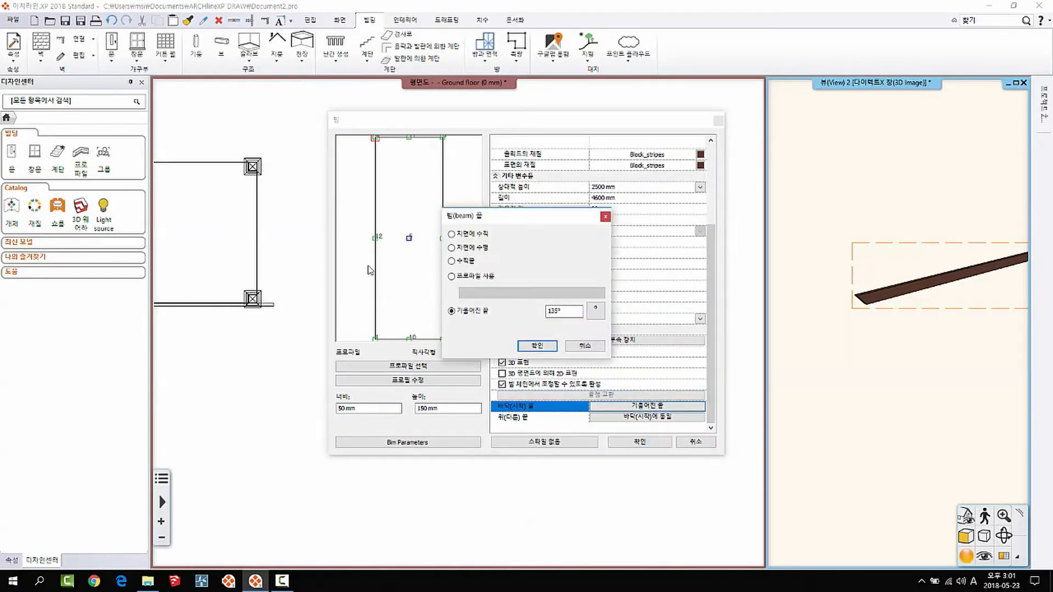
pyautogui.click(463, 282)
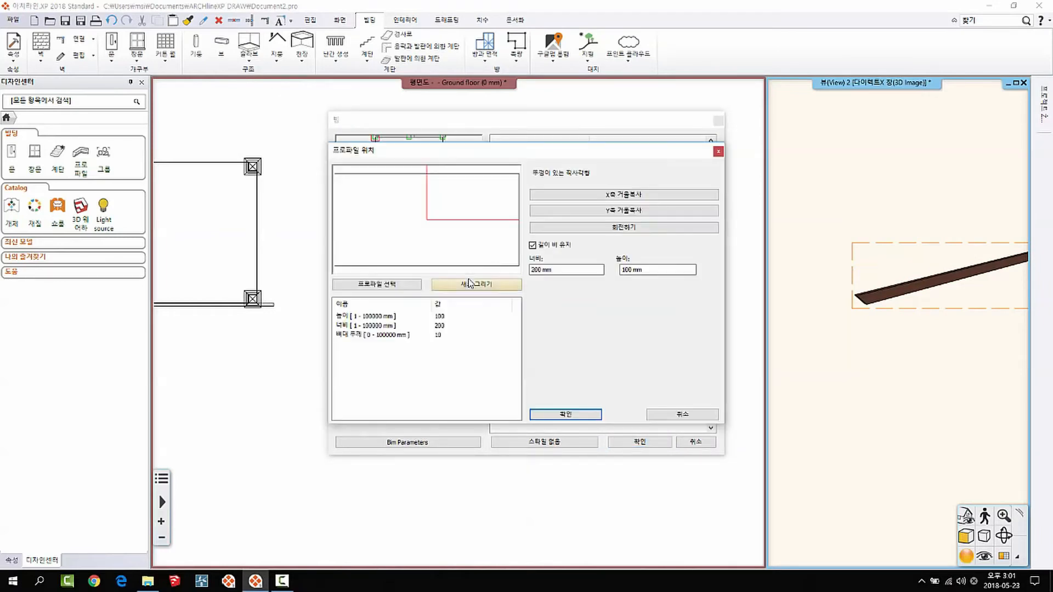
pyautogui.click(679, 415)
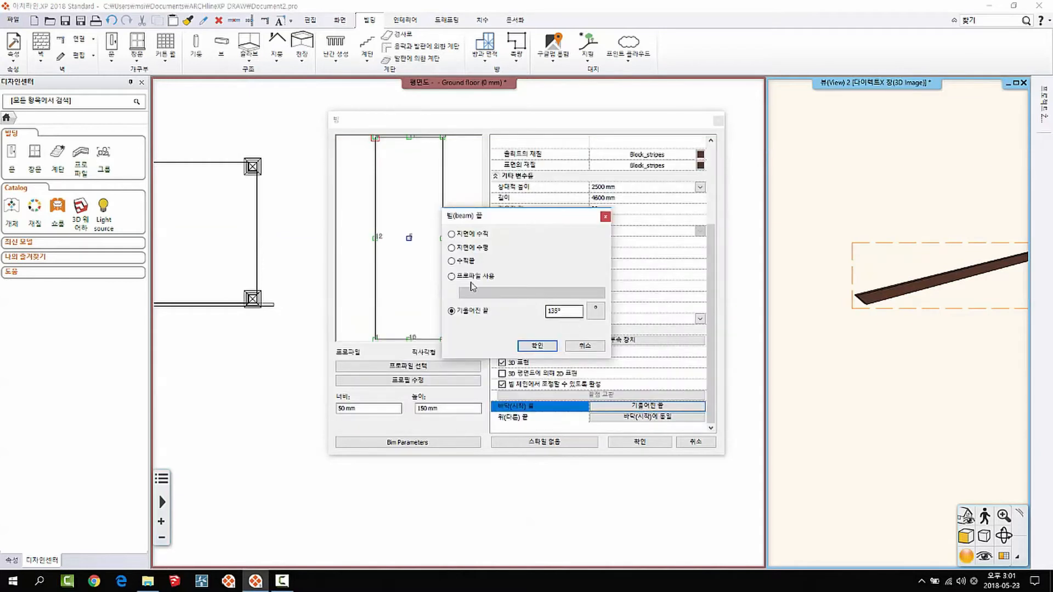
pyautogui.click(591, 345)
pyautogui.click(696, 442)
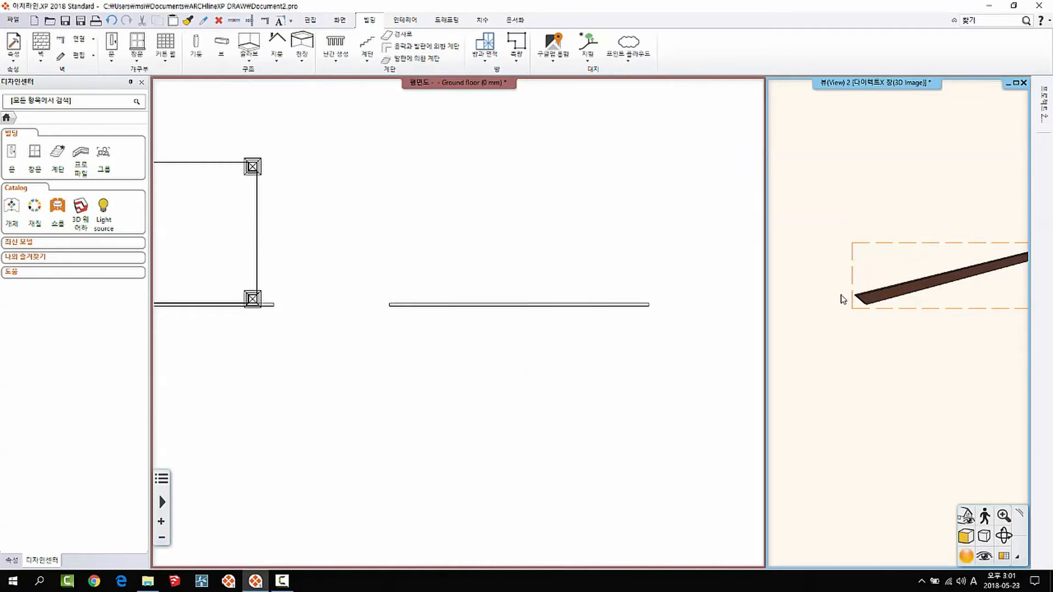
# Delete the copied test beam
pyautogui.click(875, 298)
pyautogui.press('Delete')
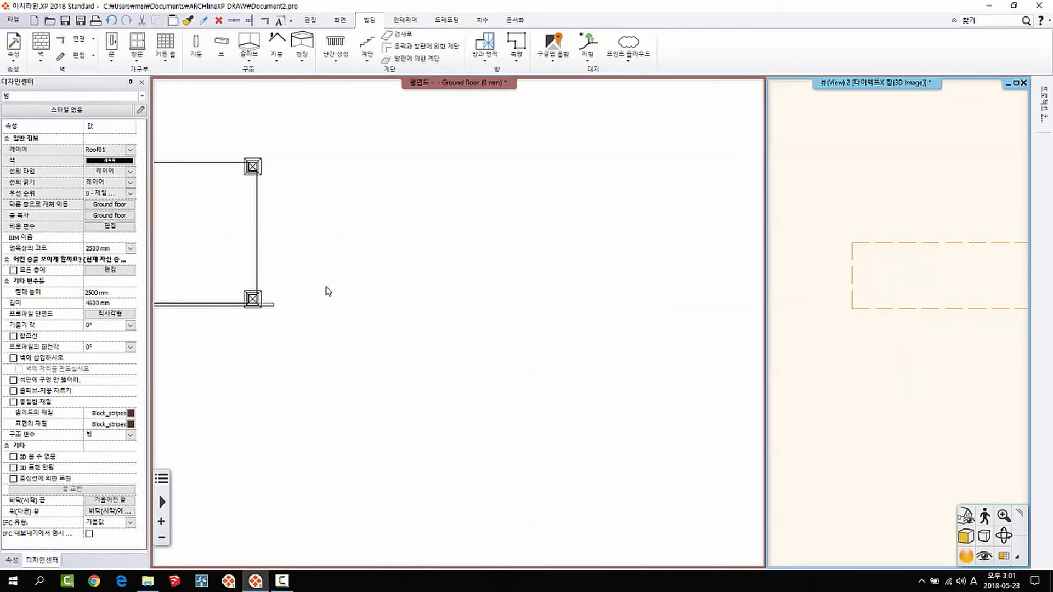
# Examine the overhanging ends of the structure's beam at the corner columns in plan and in 3D
pyautogui.moveTo(324, 285); pyautogui.dragTo(597, 338, button='middle')
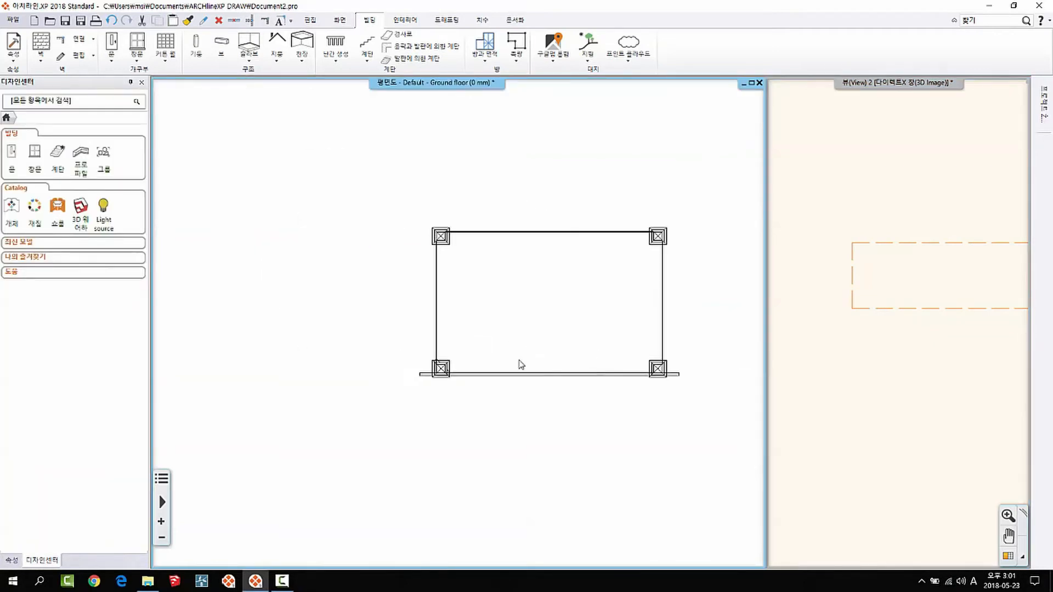
pyautogui.scroll(3, 510, 346)
pyautogui.click(962, 412)
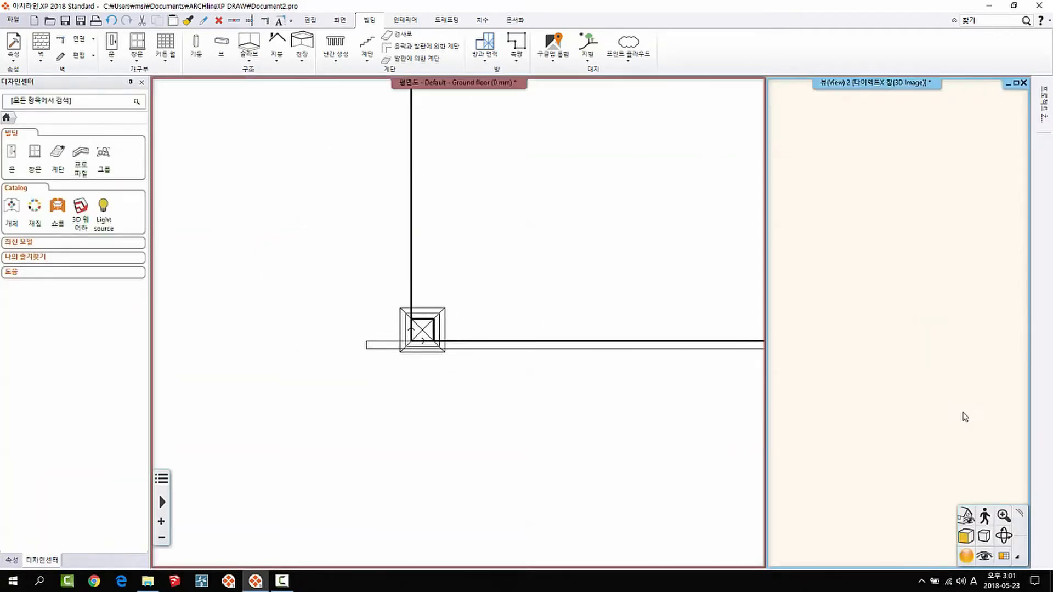
pyautogui.scroll(-4, 932, 361)
pyautogui.moveTo(775, 329); pyautogui.dragTo(923, 313, button='middle')
pyautogui.scroll(4, 924, 316)
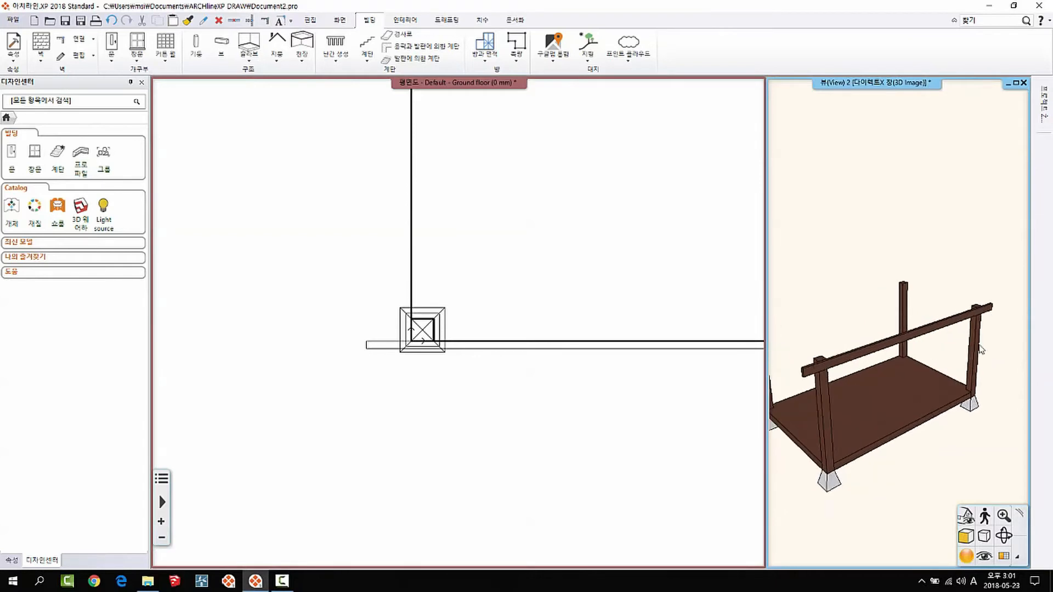
pyautogui.moveTo(795, 324); pyautogui.dragTo(862, 284, button='middle')
pyautogui.scroll(2, 863, 284)
pyautogui.moveTo(536, 379)
pyautogui.mouseDown(button='middle')
pyautogui.moveTo(361, 323)
pyautogui.moveTo(508, 340)
pyautogui.mouseUp(button='middle')
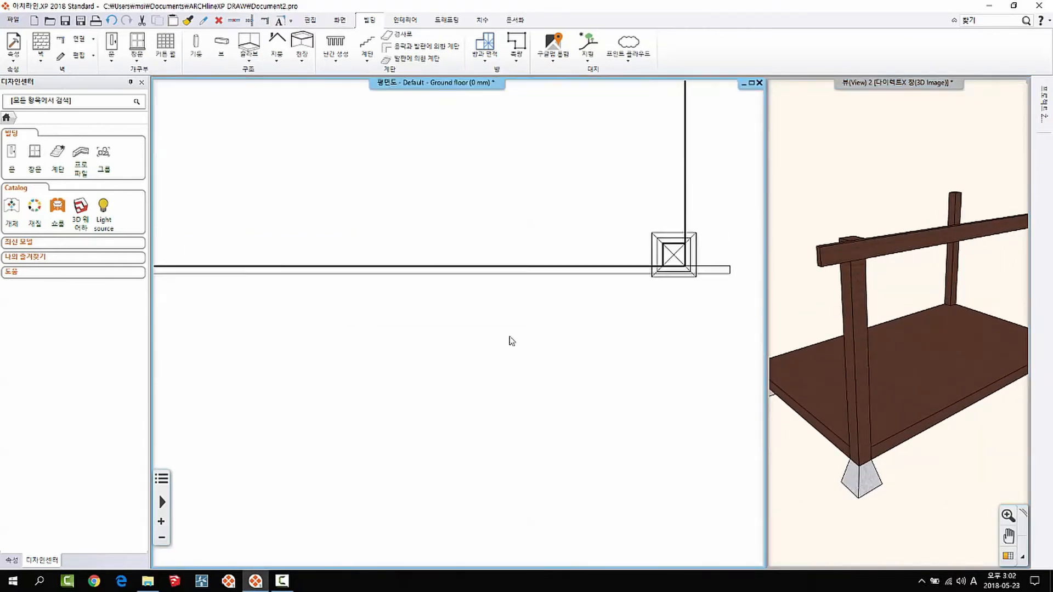
pyautogui.click(879, 322)
pyautogui.scroll(2, 877, 298)
pyautogui.scroll(-2, 877, 299)
pyautogui.scroll(3, 907, 265)
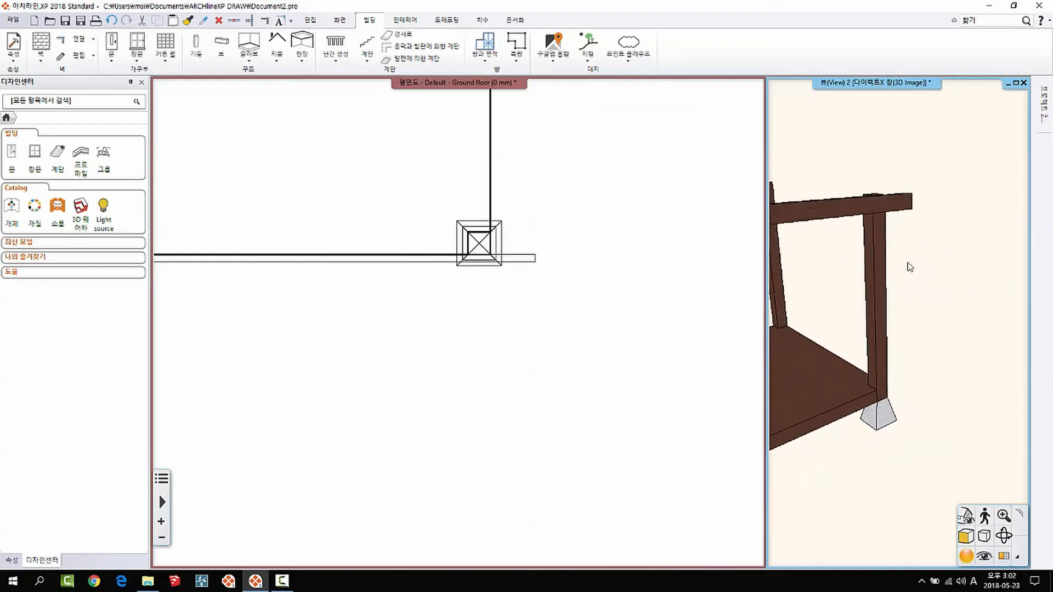
pyautogui.moveTo(515, 317); pyautogui.dragTo(372, 299, button='middle')
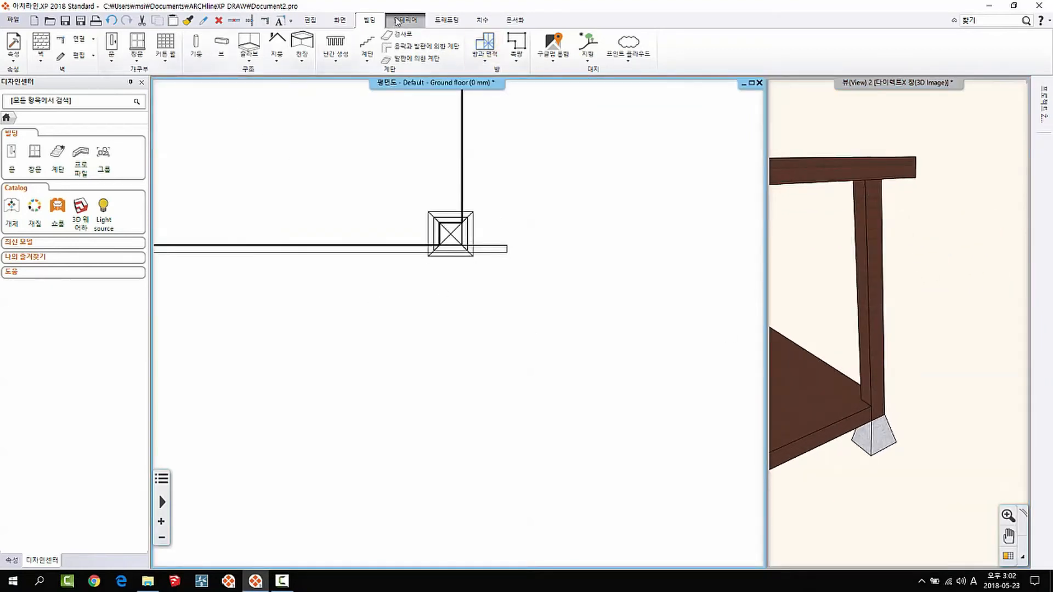
# Draw a vertical line in the empty area of the floor plan below the beam's overhang
pyautogui.click(447, 20)
pyautogui.click(38, 45)
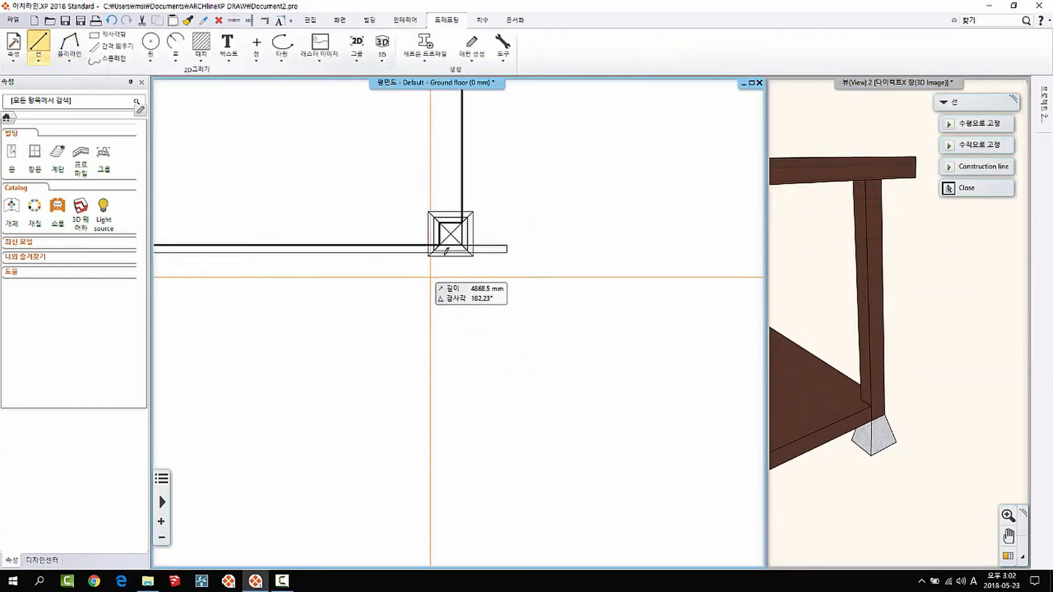
pyautogui.scroll(3, 439, 241)
pyautogui.press('Escape')
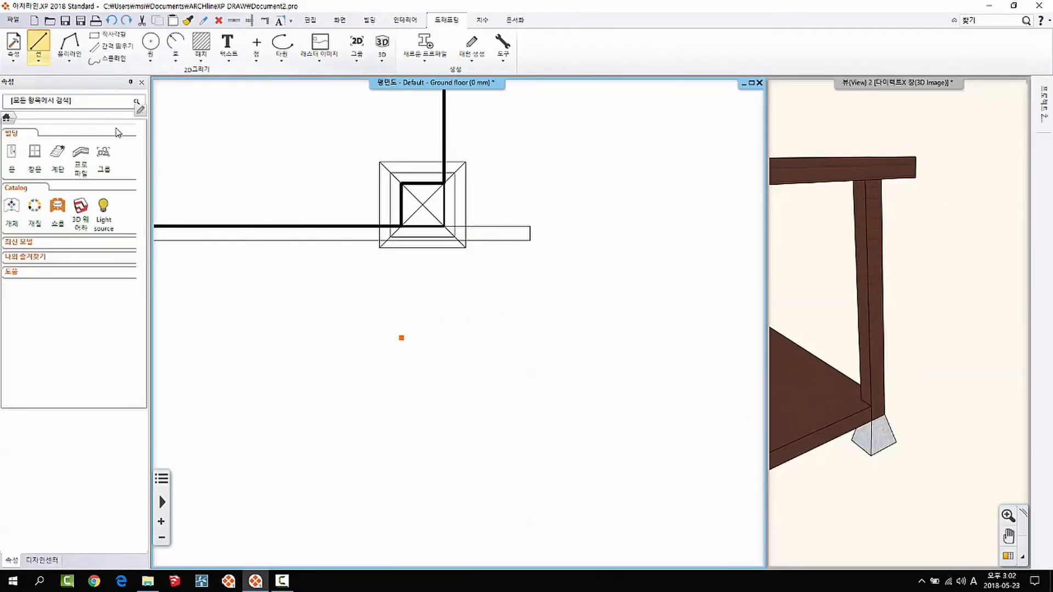
pyautogui.press('Return')
pyautogui.click(466, 362)
pyautogui.click(466, 475)
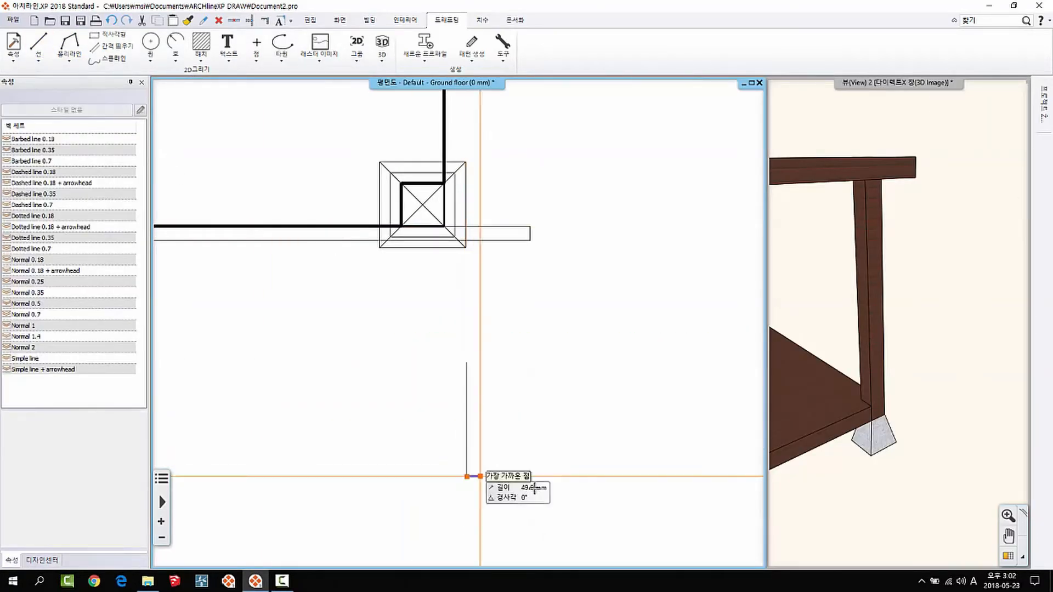
# Continue with a horizontal line from the vertical line's lower end and a 150 mm vertical line up from its far end
pyautogui.write('치')
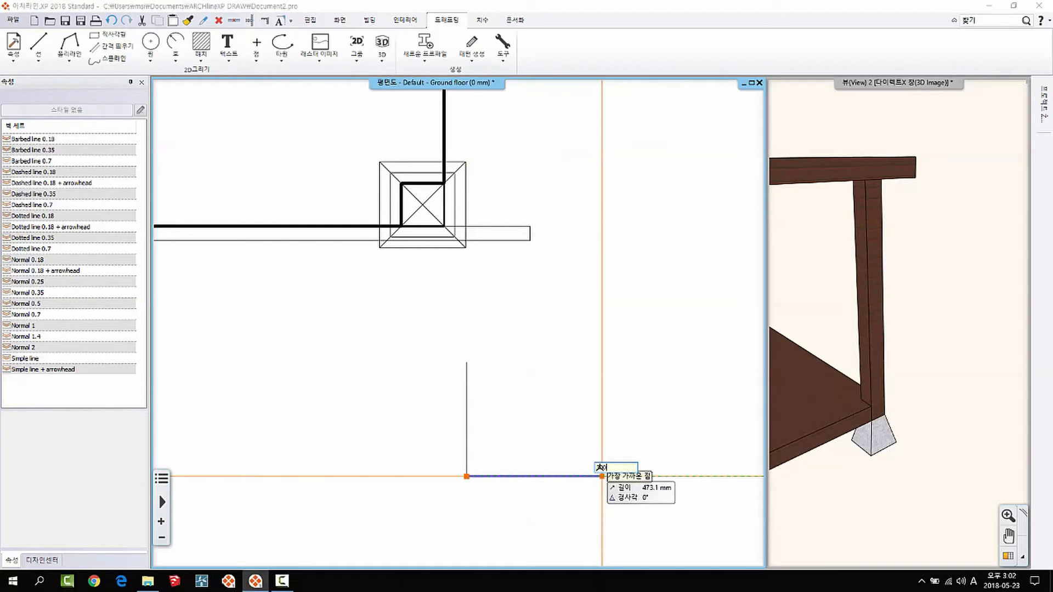
pyautogui.click(602, 475)
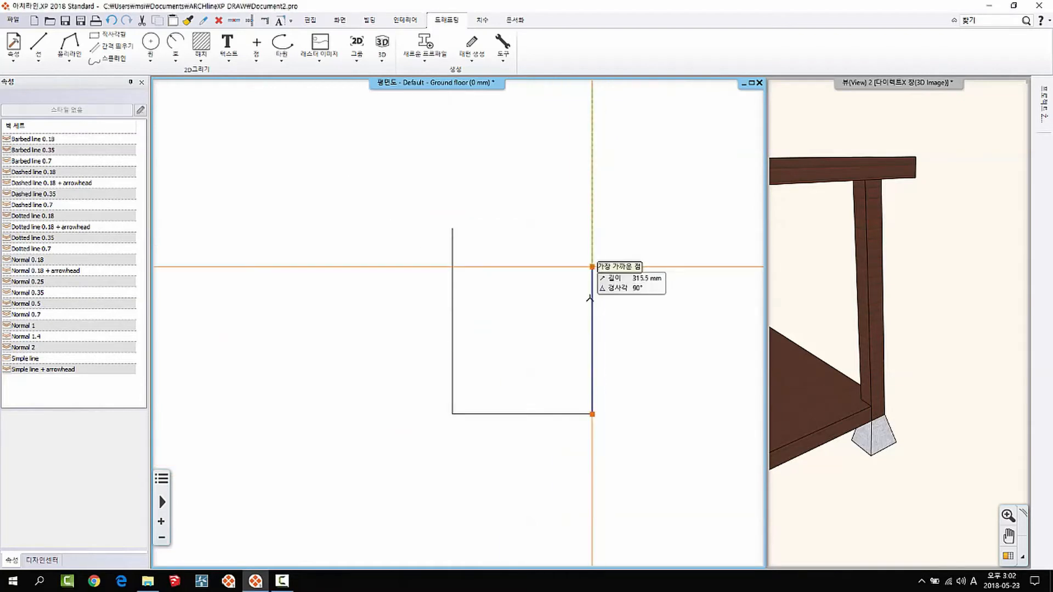
pyautogui.write('치')
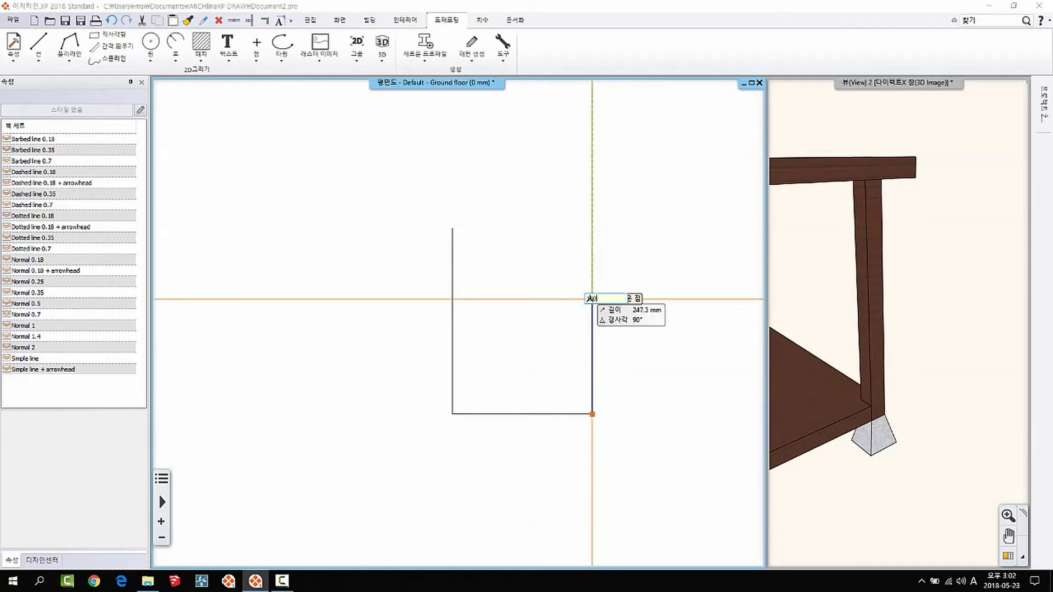
pyautogui.press('BackSpace')
pyautogui.write('150')
pyautogui.press('Return')
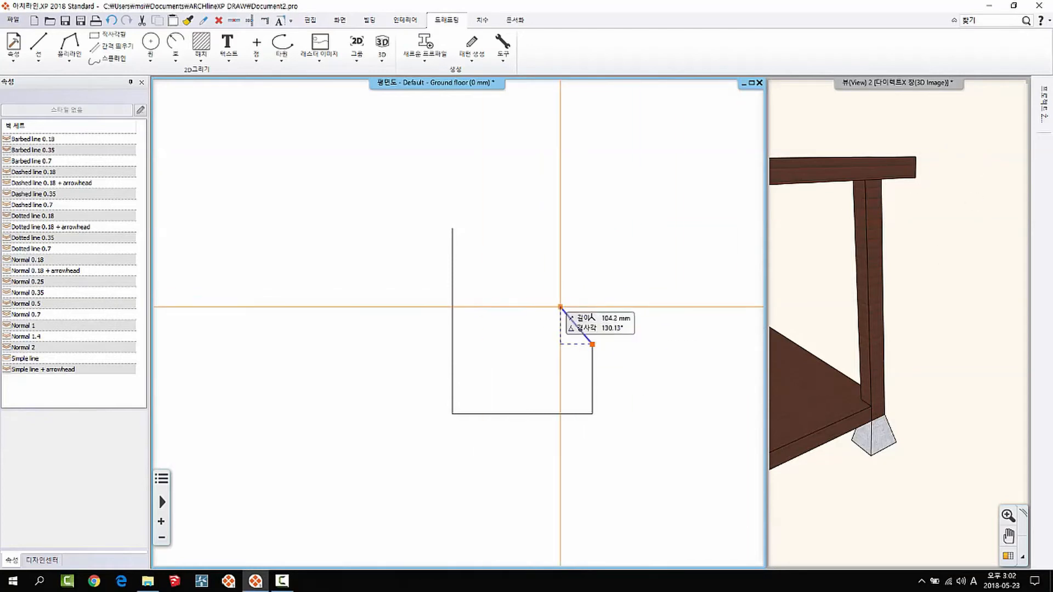
# Finish the line chain and delete the first, longer vertical line
pyautogui.scroll(2, 519, 245)
pyautogui.click(502, 269)
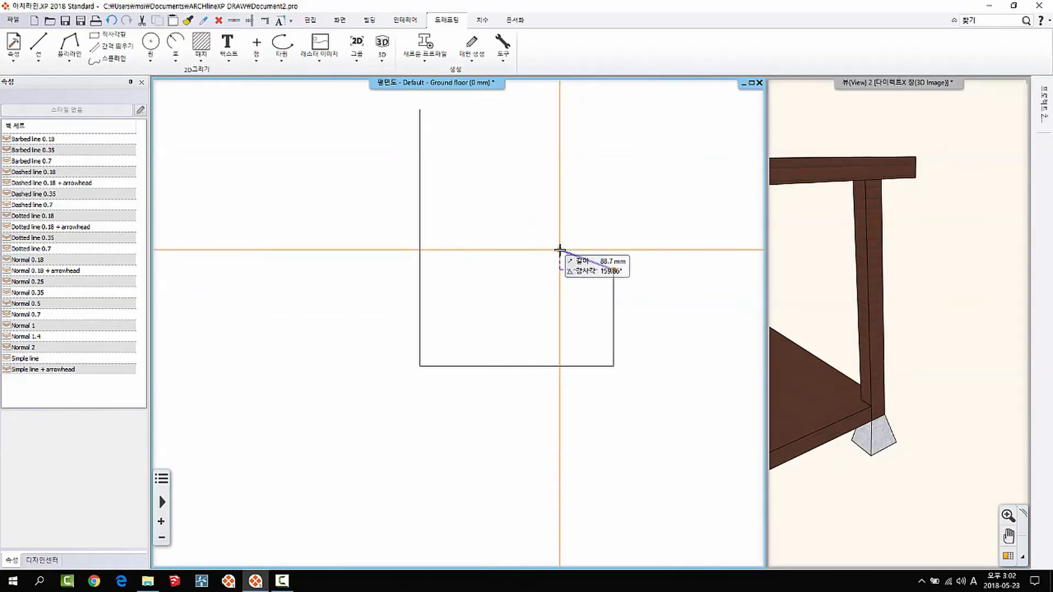
pyautogui.press('Escape')
pyautogui.moveTo(470, 183); pyautogui.dragTo(375, 255)
pyautogui.press('Delete')
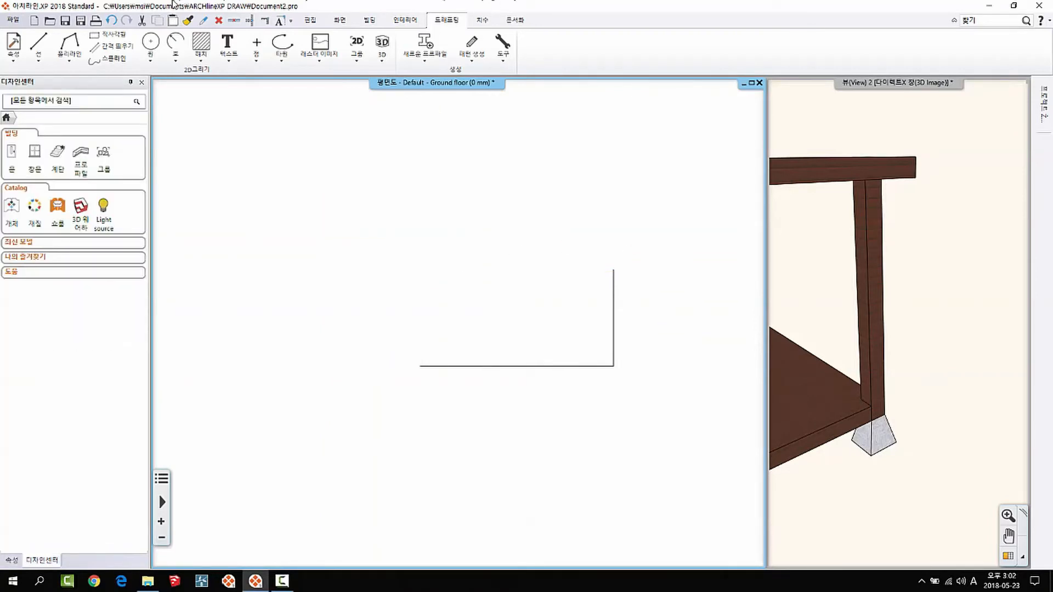
# Offset the horizontal line upward by 150 mm
pyautogui.click(119, 47)
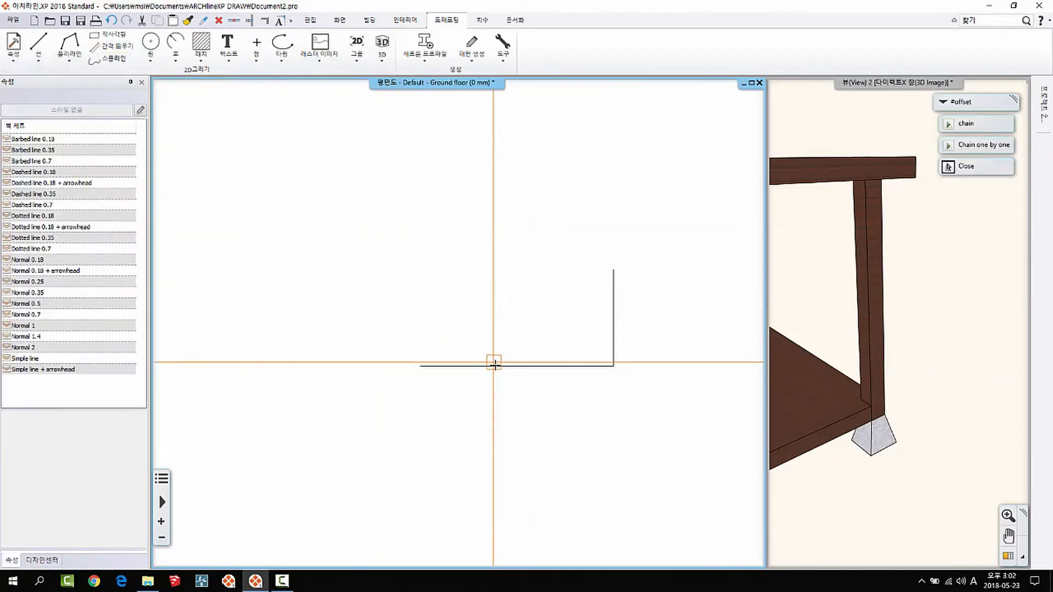
pyautogui.click(494, 365)
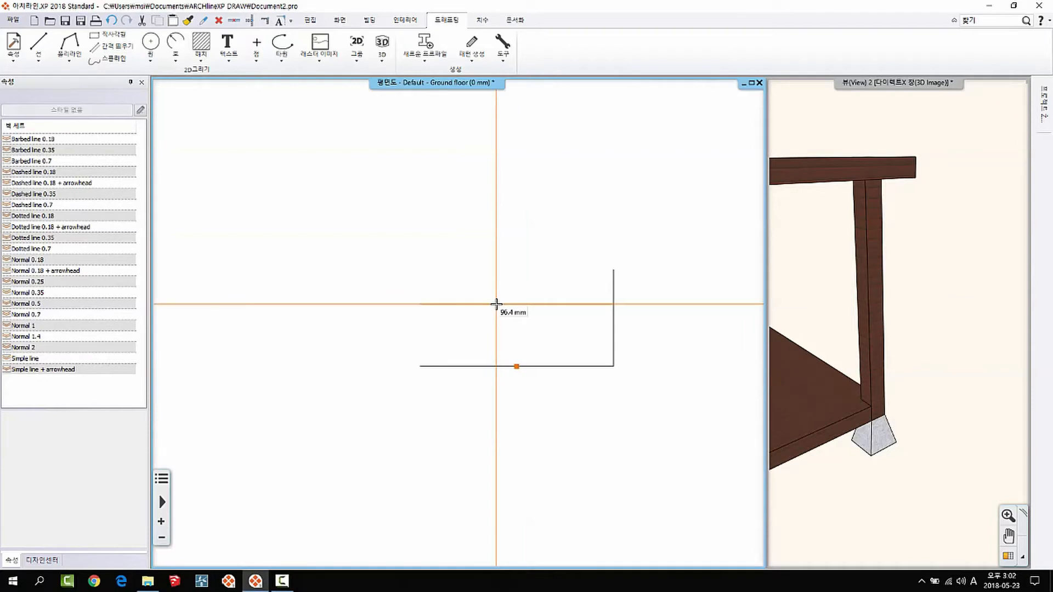
pyautogui.write('18')
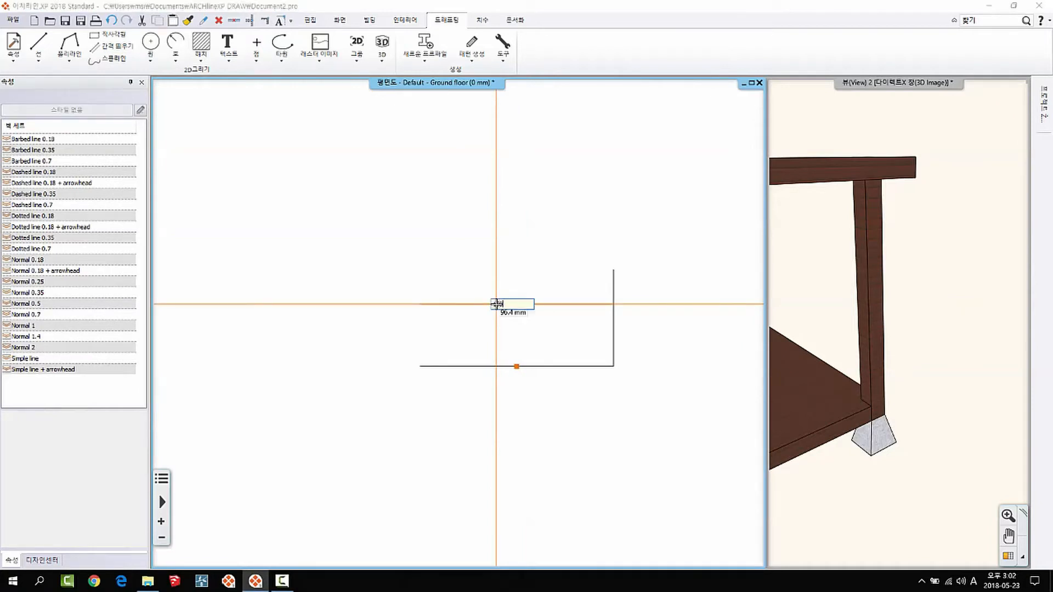
pyautogui.write('50')
pyautogui.press('Return')
# Offset the 150 mm vertical end line inward by about 50 mm and end the offset
pyautogui.click(614, 308)
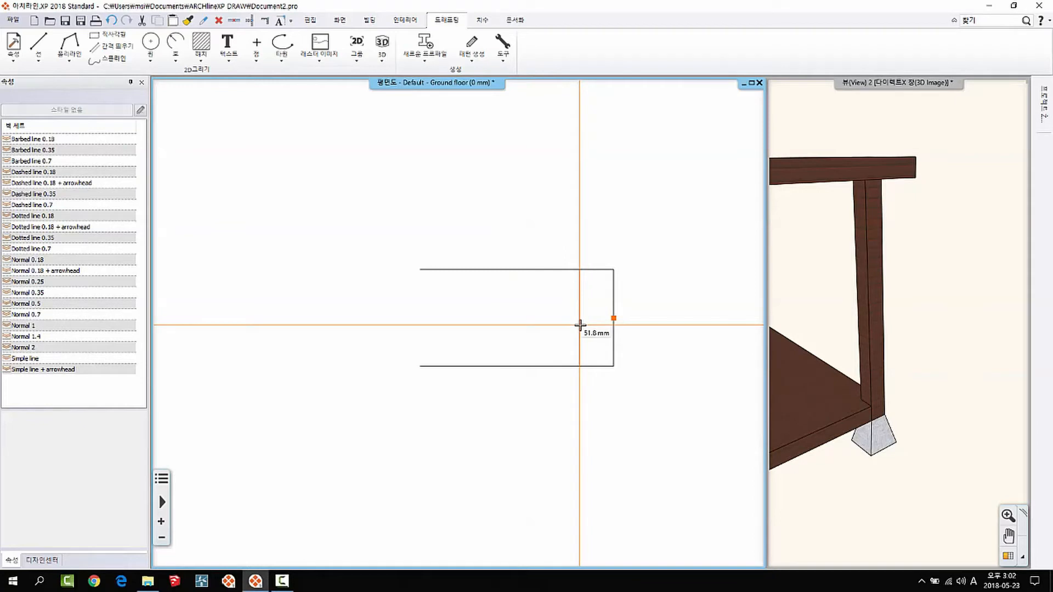
pyautogui.click(580, 325)
pyautogui.click(580, 325)
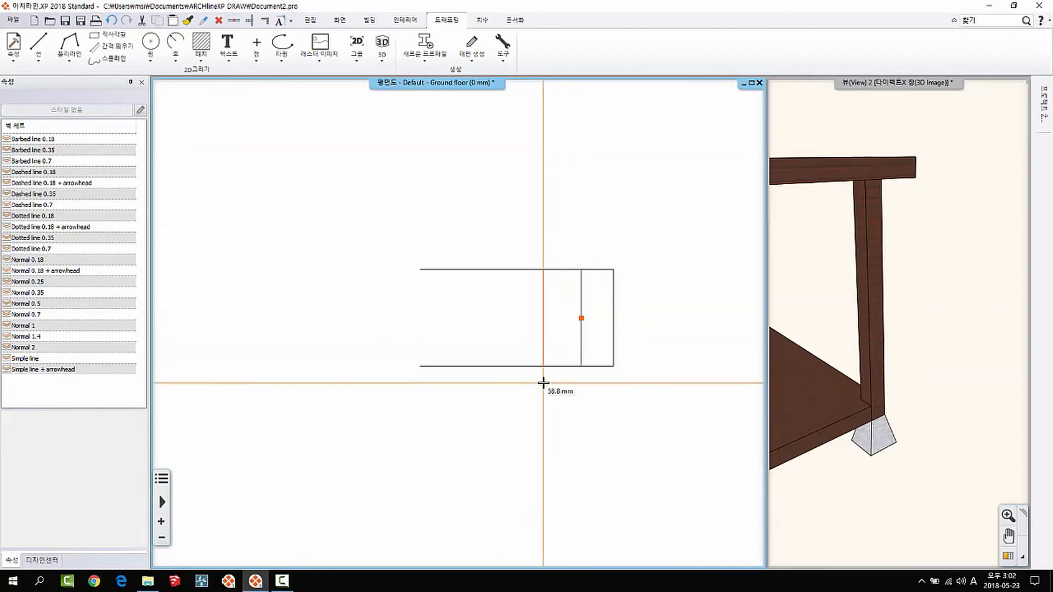
pyautogui.press('Escape')
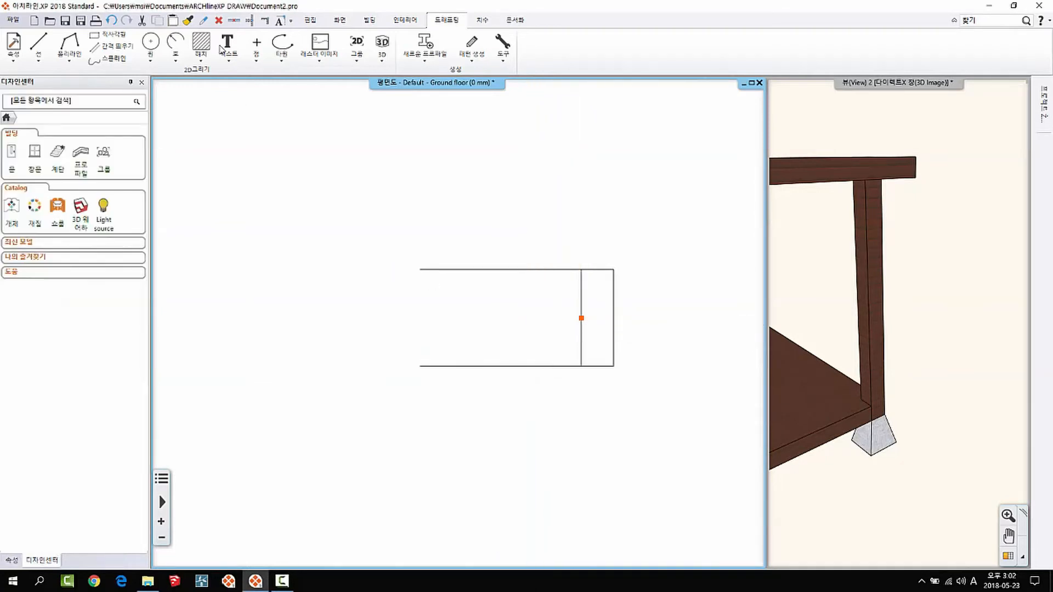
# Offset the lower horizontal line upward twice, placing parallel copies 100 mm and 50 mm above it
pyautogui.click(114, 46)
pyautogui.click(536, 365)
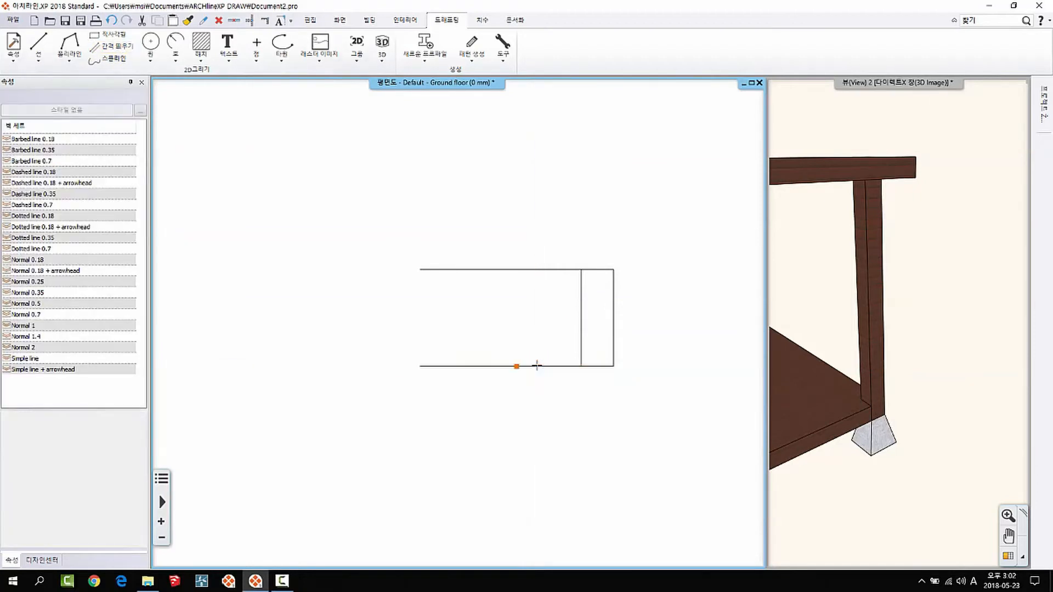
pyautogui.click(537, 301)
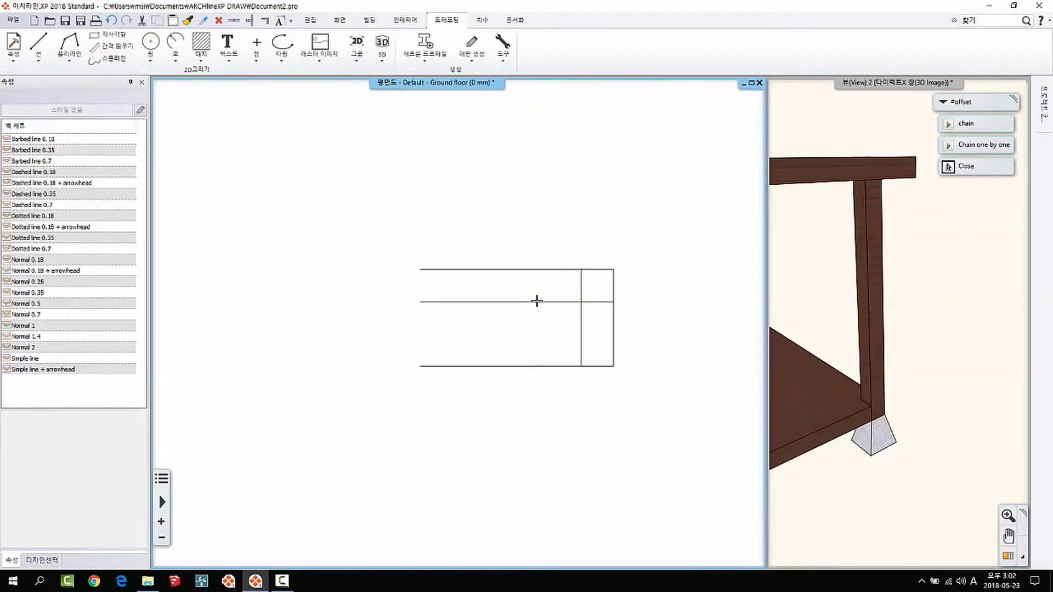
pyautogui.click(538, 367)
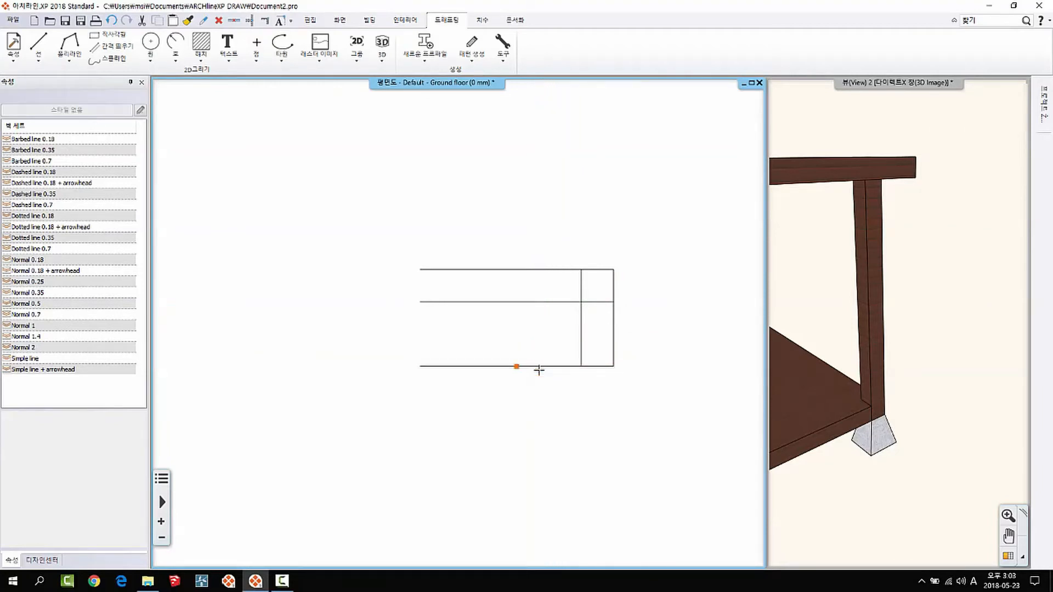
pyautogui.click(538, 333)
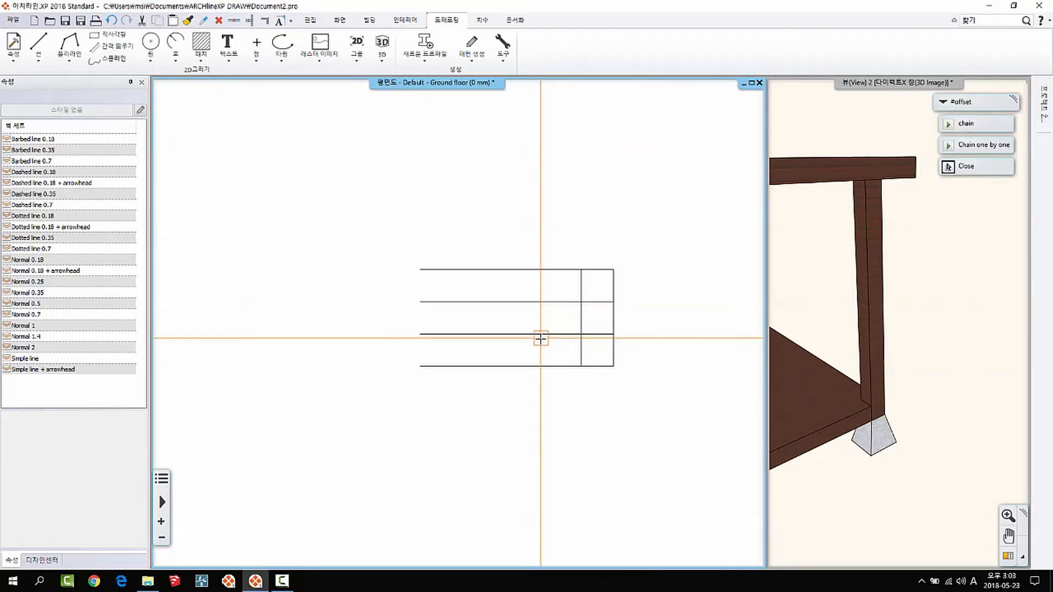
# Offset the inner vertical line 50 mm to the left to complete the construction grid
pyautogui.scroll(2, 571, 338)
pyautogui.click(544, 328)
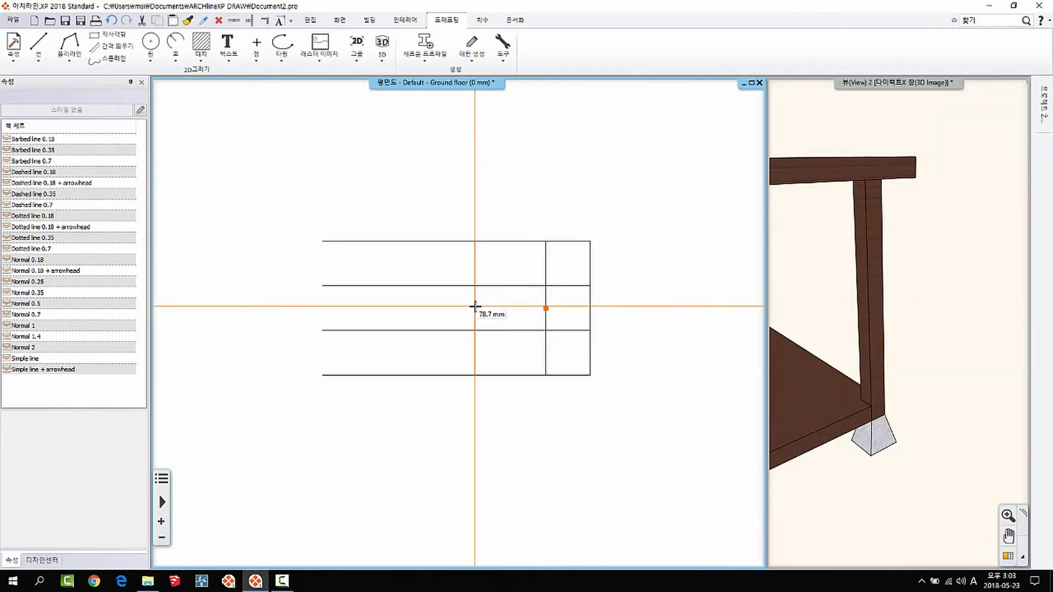
pyautogui.press('Return')
pyautogui.press('Escape')
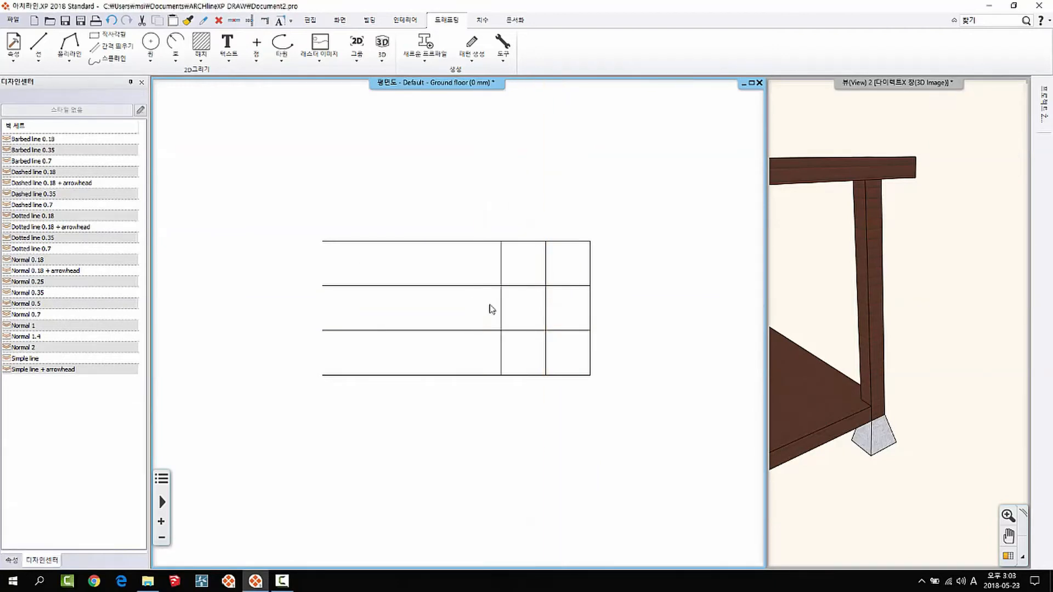
pyautogui.moveTo(486, 339); pyautogui.dragTo(484, 315, button='middle')
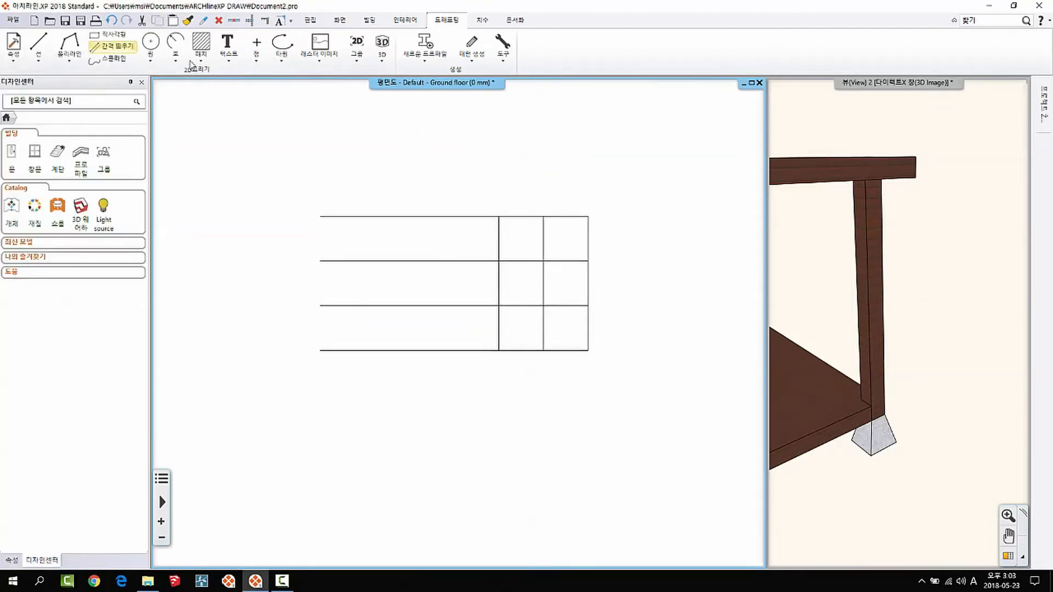
# Fillet the corner between the bottom horizontal line and the leftmost vertical line with a 50 mm radius
pyautogui.click(311, 20)
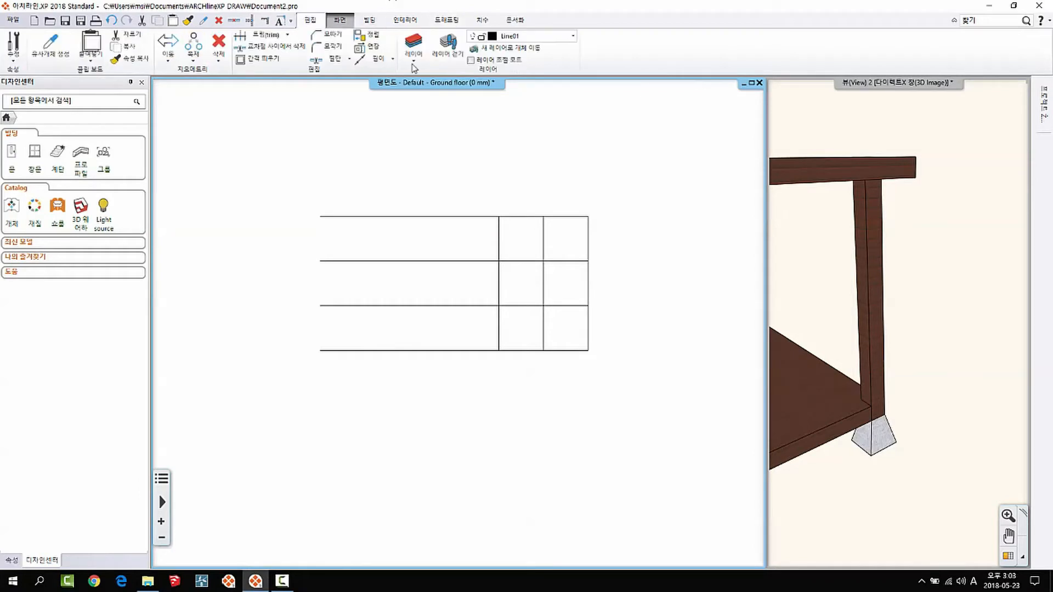
pyautogui.click(332, 46)
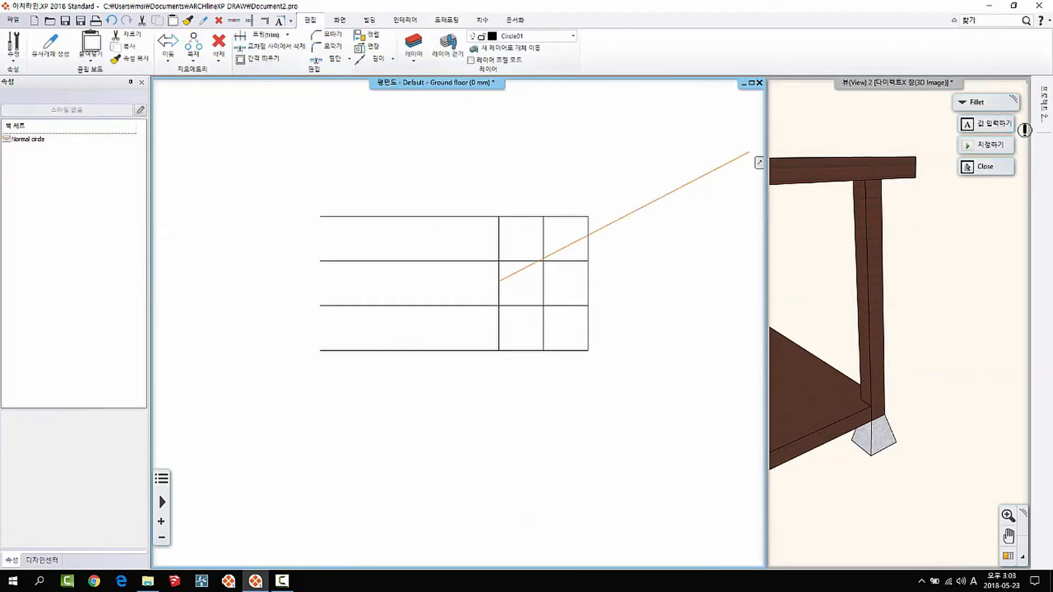
pyautogui.click(985, 124)
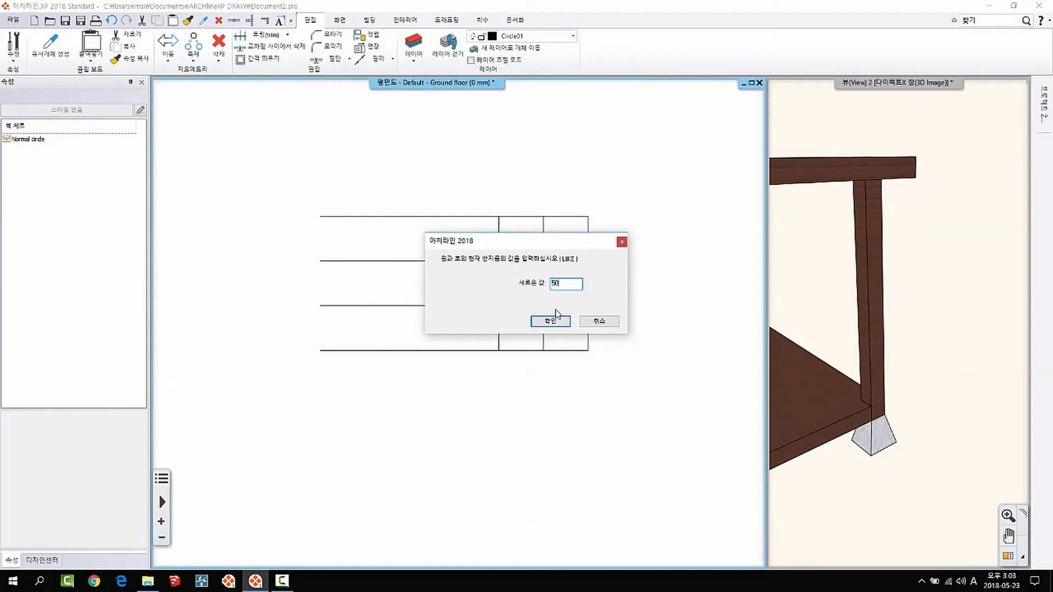
pyautogui.click(550, 321)
pyautogui.scroll(1, 518, 329)
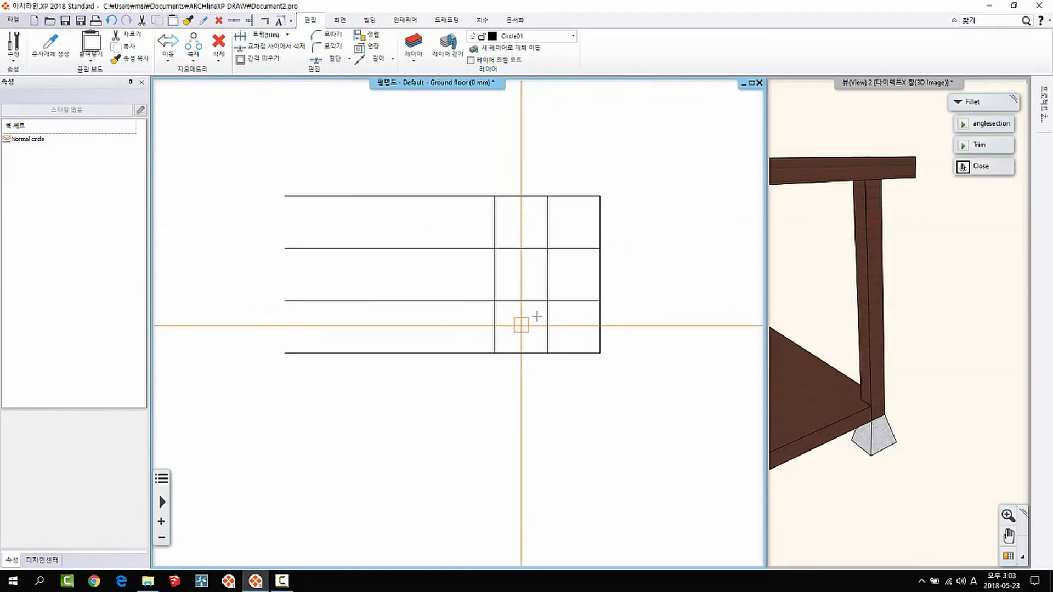
pyautogui.click(402, 353)
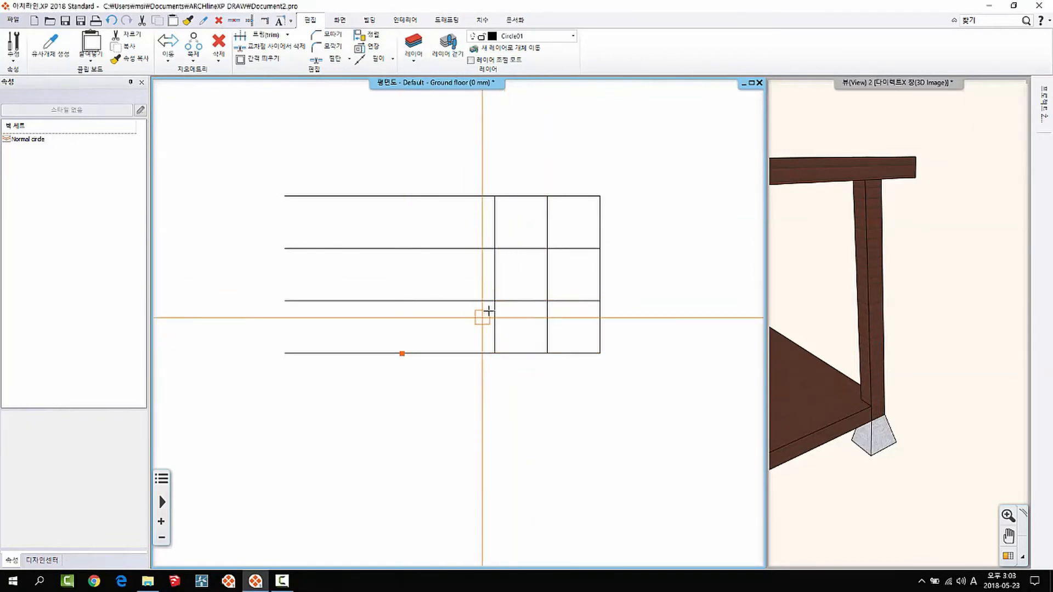
pyautogui.click(494, 294)
# Fillet the leftmost vertical line with the upper inner horizontal line to form the reverse curve of the S shape
pyautogui.click(492, 315)
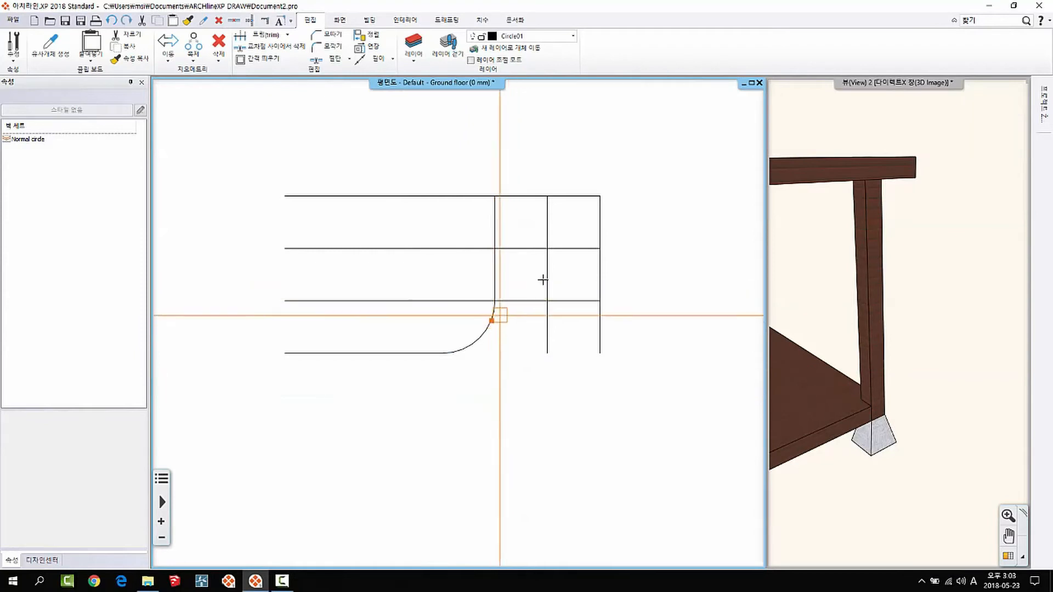
pyautogui.click(573, 248)
pyautogui.press('Escape')
pyautogui.moveTo(592, 210); pyautogui.dragTo(576, 193, button='middle')
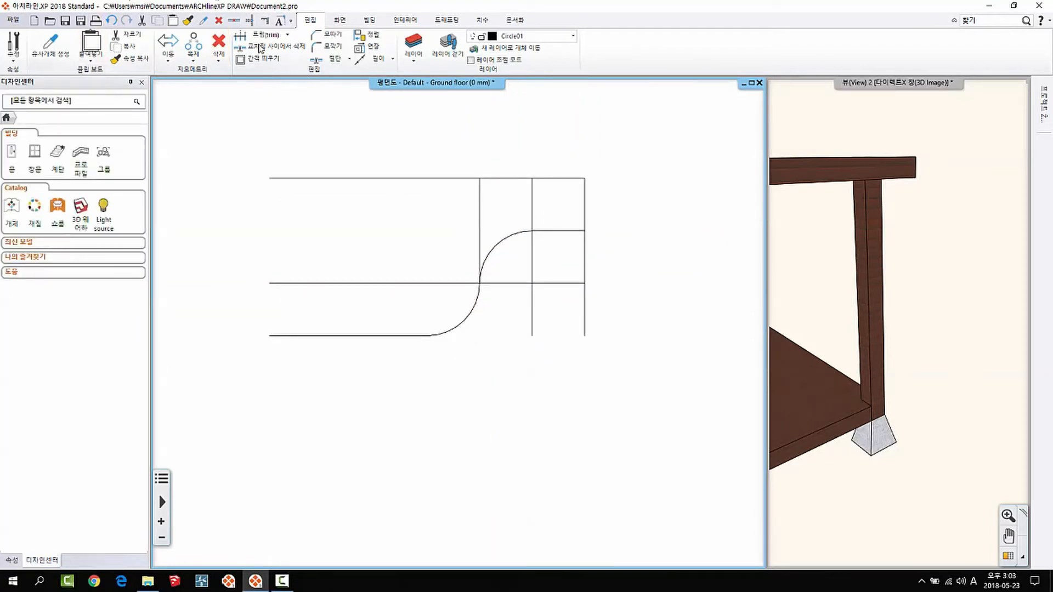
# Cut out the part of the right edge between its intersections with the two inner horizontal lines
pyautogui.click(260, 48)
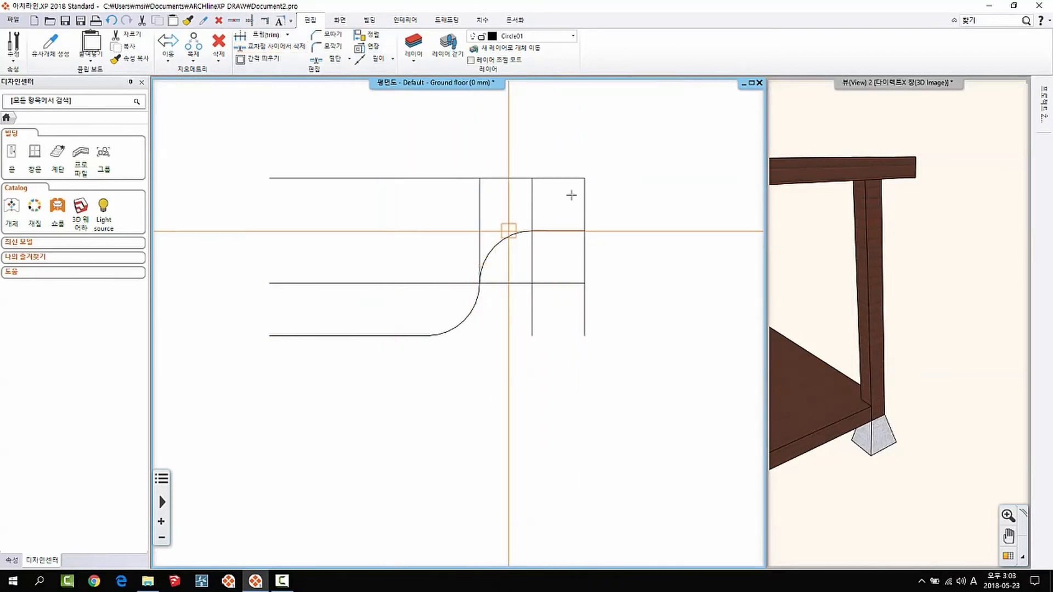
pyautogui.click(583, 249)
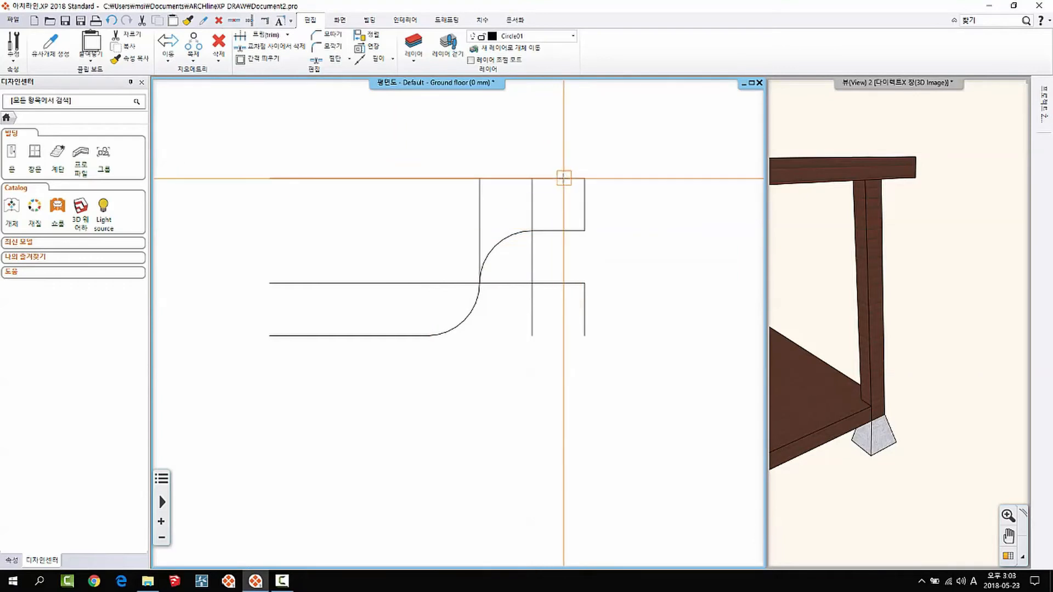
pyautogui.press('Escape')
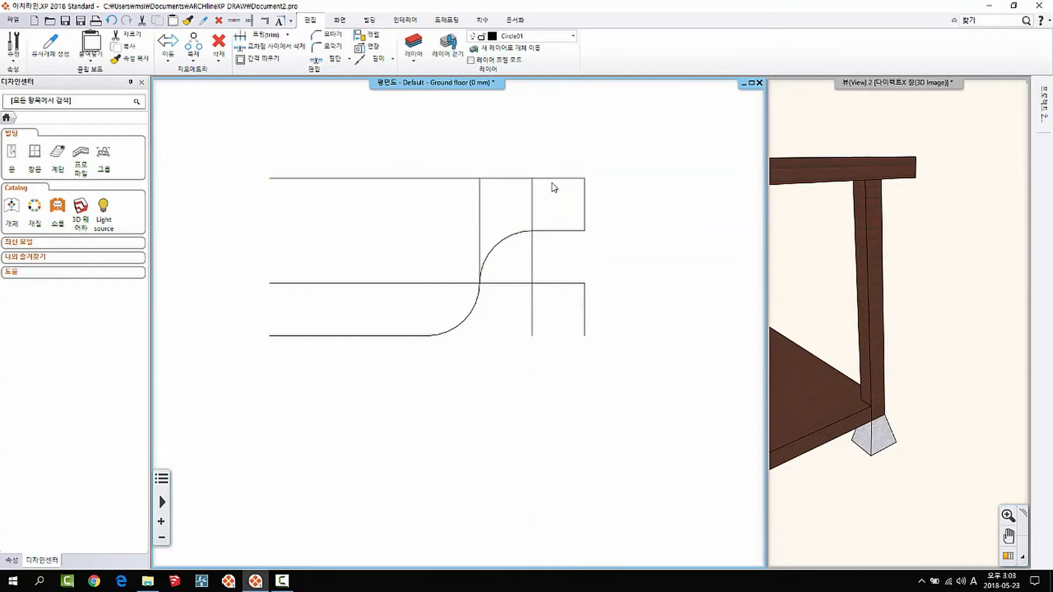
# Delete the leftover construction lines around the S curve and the top horizontal line
pyautogui.click(480, 230)
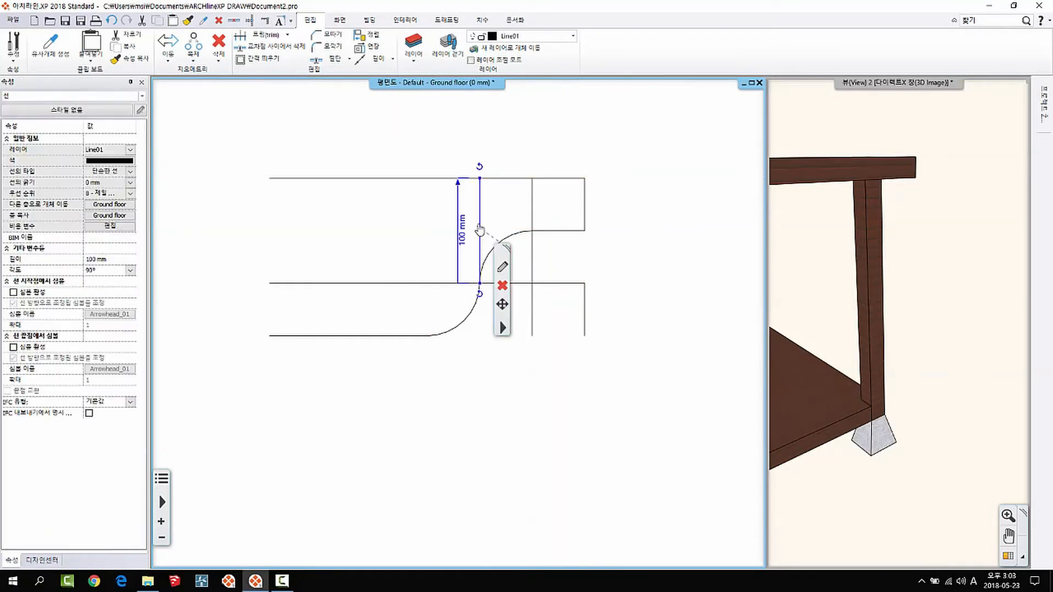
pyautogui.click(501, 288)
pyautogui.moveTo(405, 296)
pyautogui.mouseDown()
pyautogui.moveTo(367, 256)
pyautogui.moveTo(341, 271)
pyautogui.mouseUp()
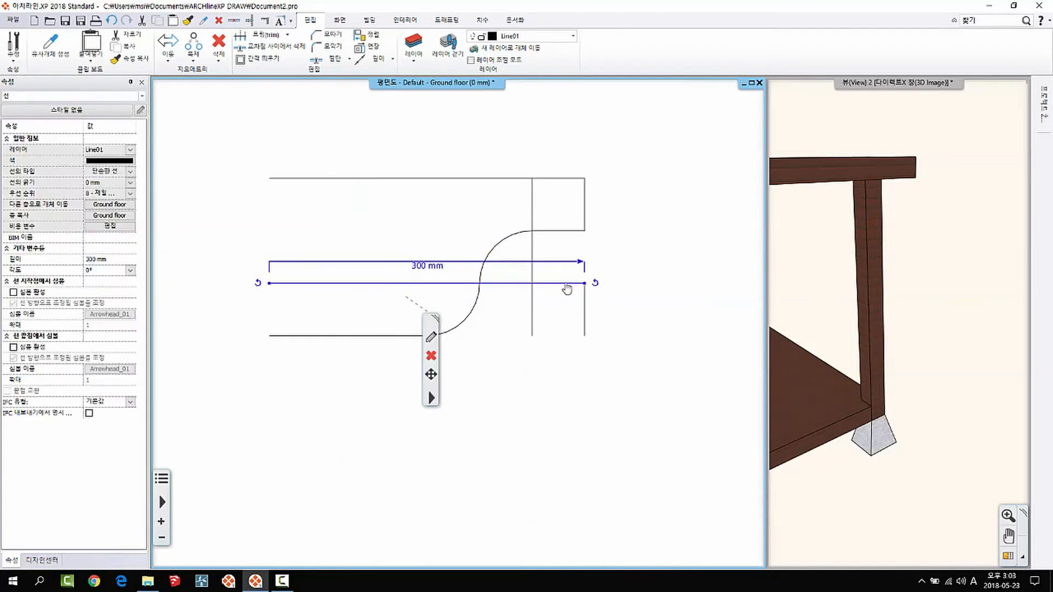
pyautogui.moveTo(646, 364); pyautogui.dragTo(524, 277)
pyautogui.press('Delete')
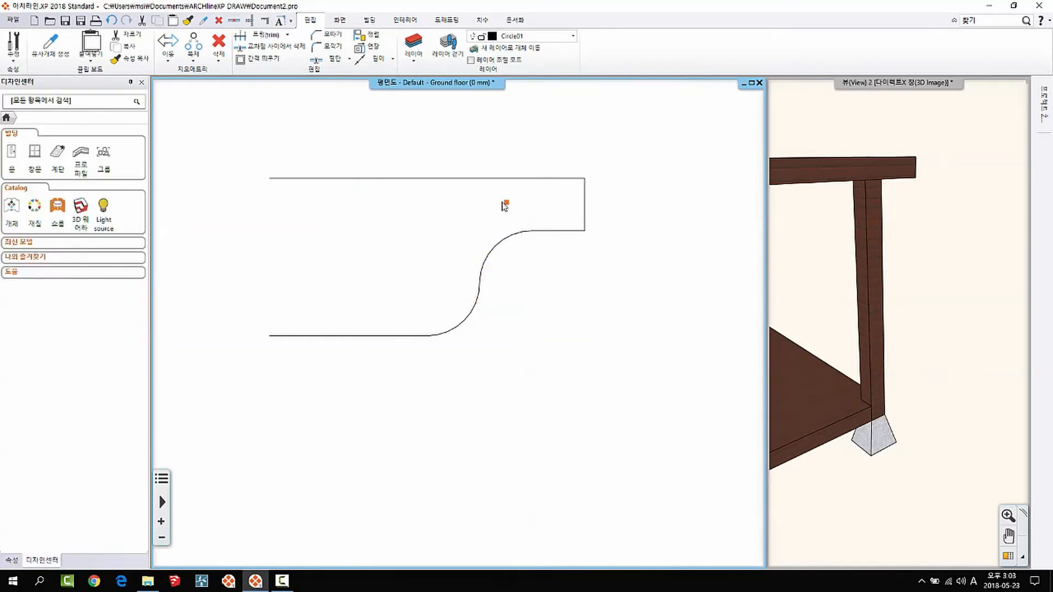
pyautogui.click(462, 179)
pyautogui.press('Delete')
# Start a new open profile and trace the straight bottom line from its left end to the start of the curve
pyautogui.scroll(-4, 548, 364)
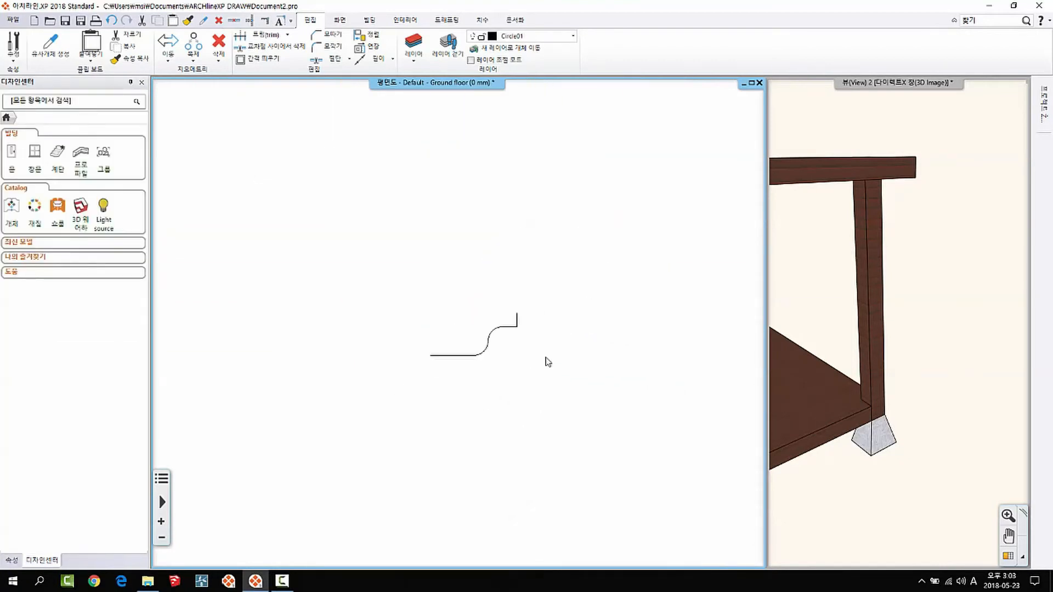
pyautogui.scroll(2, 480, 352)
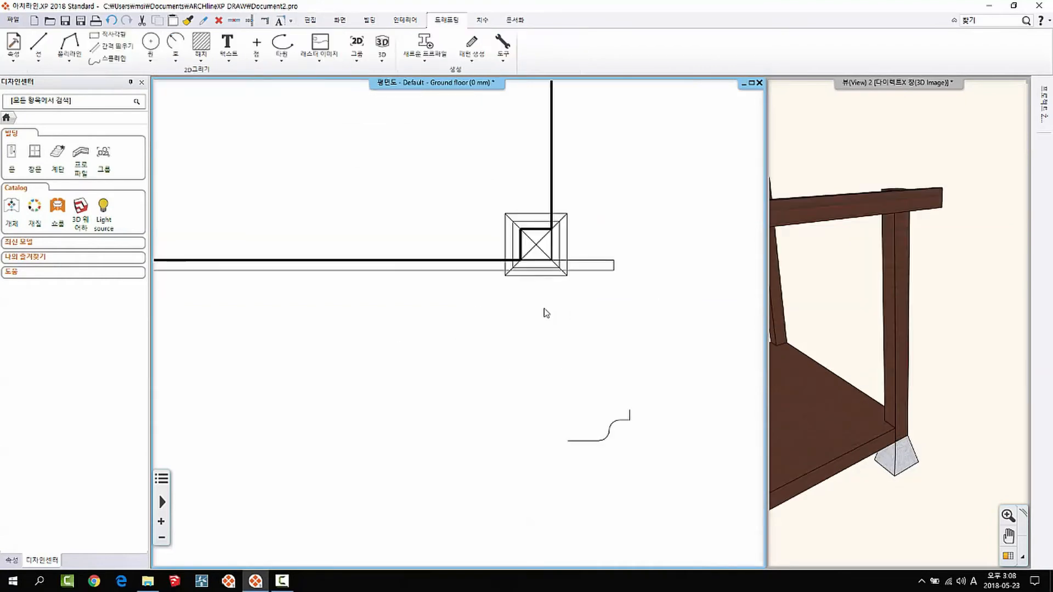
pyautogui.scroll(3, 628, 347)
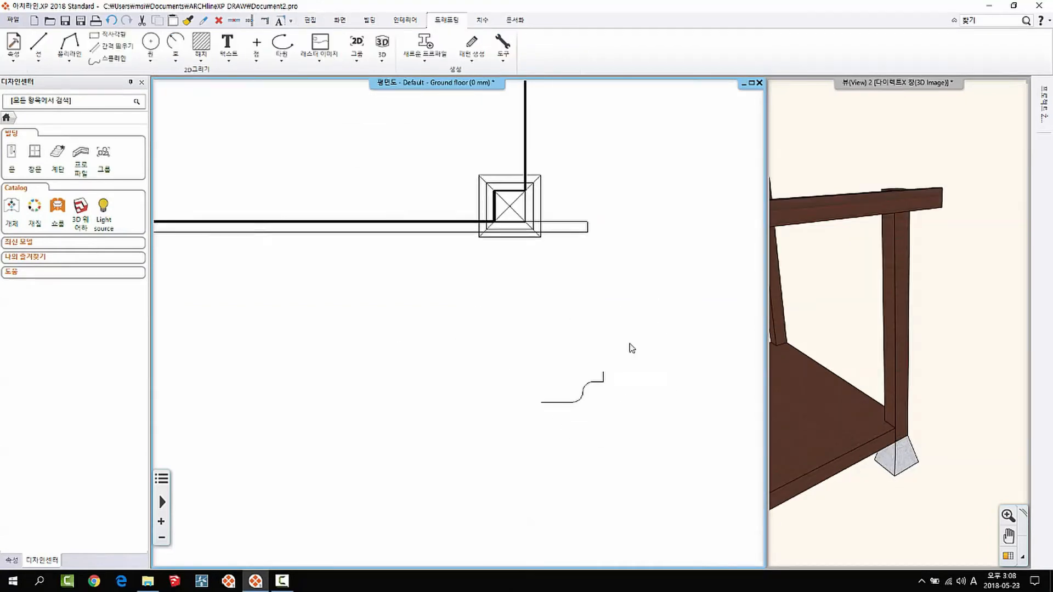
pyautogui.click(426, 63)
pyautogui.click(486, 97)
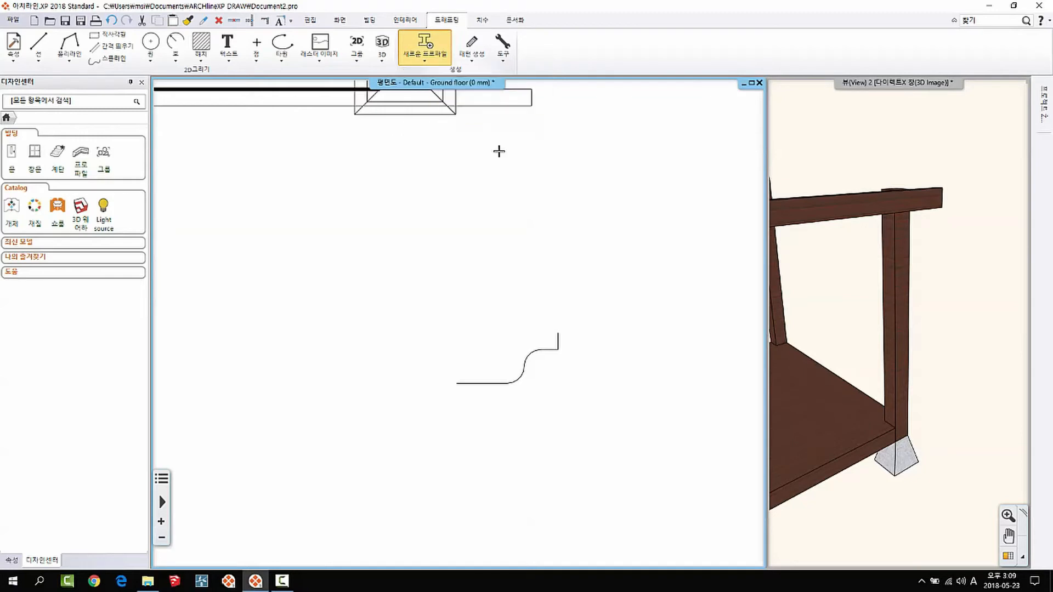
pyautogui.scroll(4, 516, 369)
pyautogui.moveTo(516, 370); pyautogui.dragTo(470, 295, button='middle')
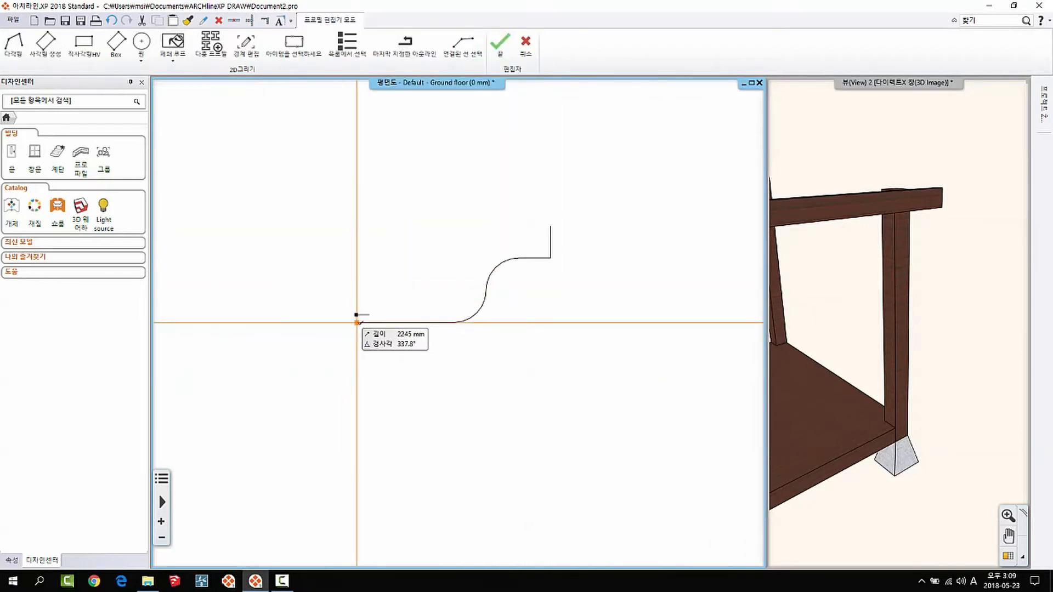
pyautogui.click(357, 322)
pyautogui.click(454, 322)
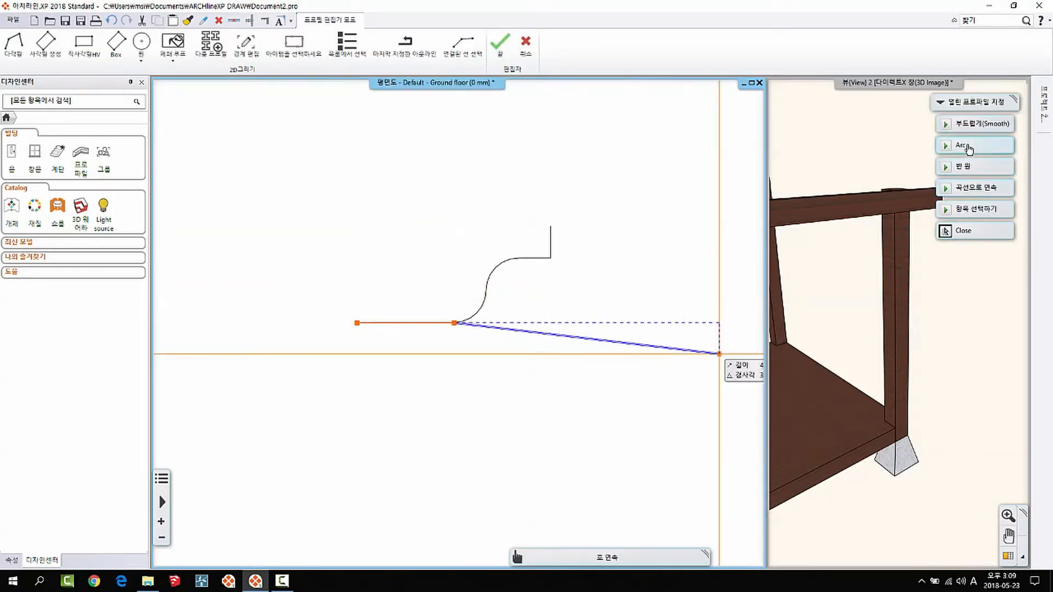
# Continue the open profile along both 50 mm radius arcs and the straight segments up to the top of the short vertical line
pyautogui.click(487, 291)
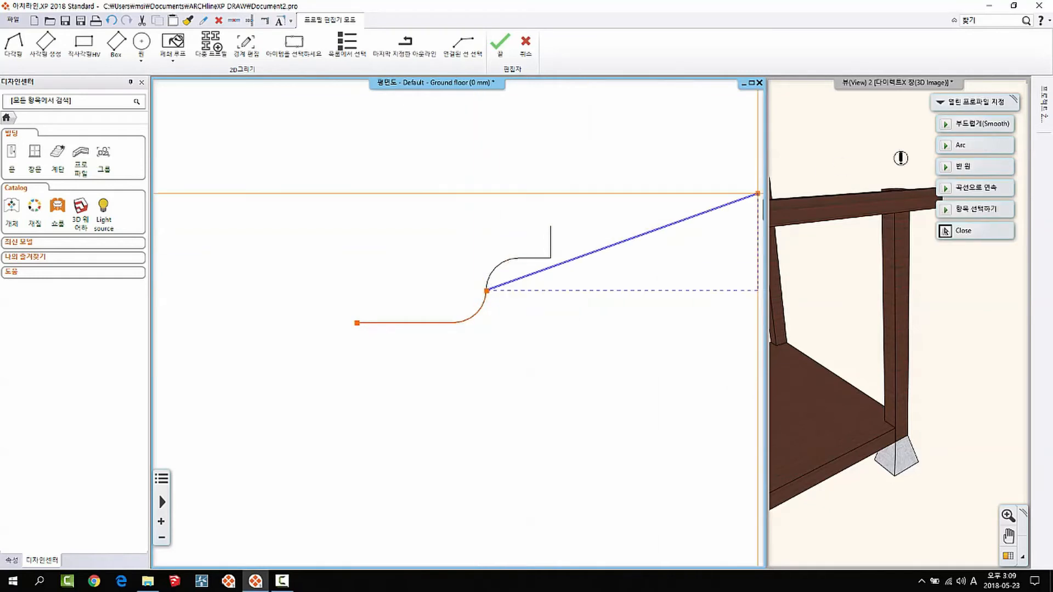
pyautogui.click(961, 149)
pyautogui.click(518, 258)
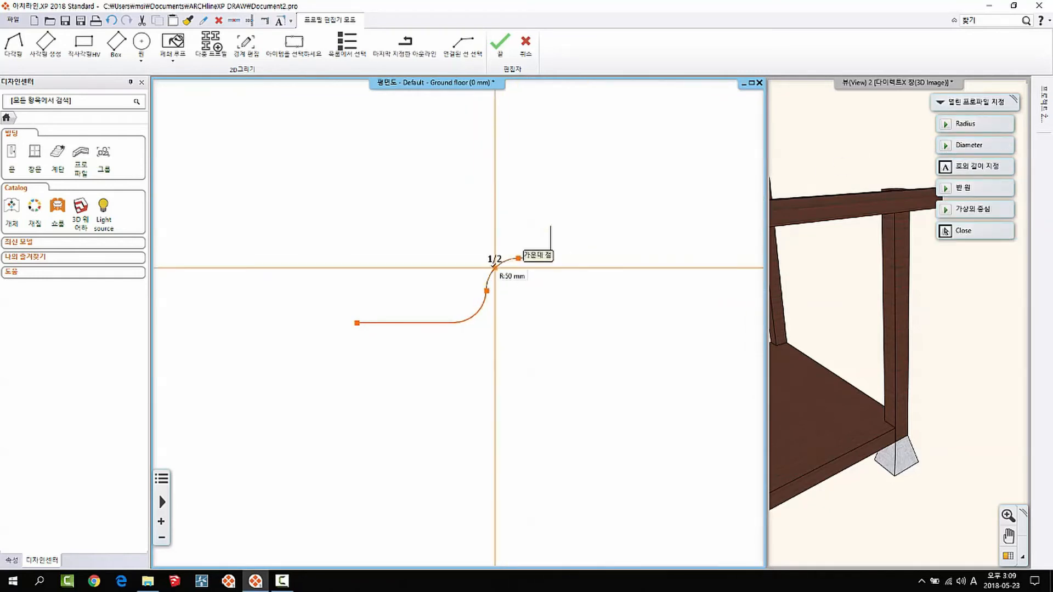
pyautogui.click(550, 226)
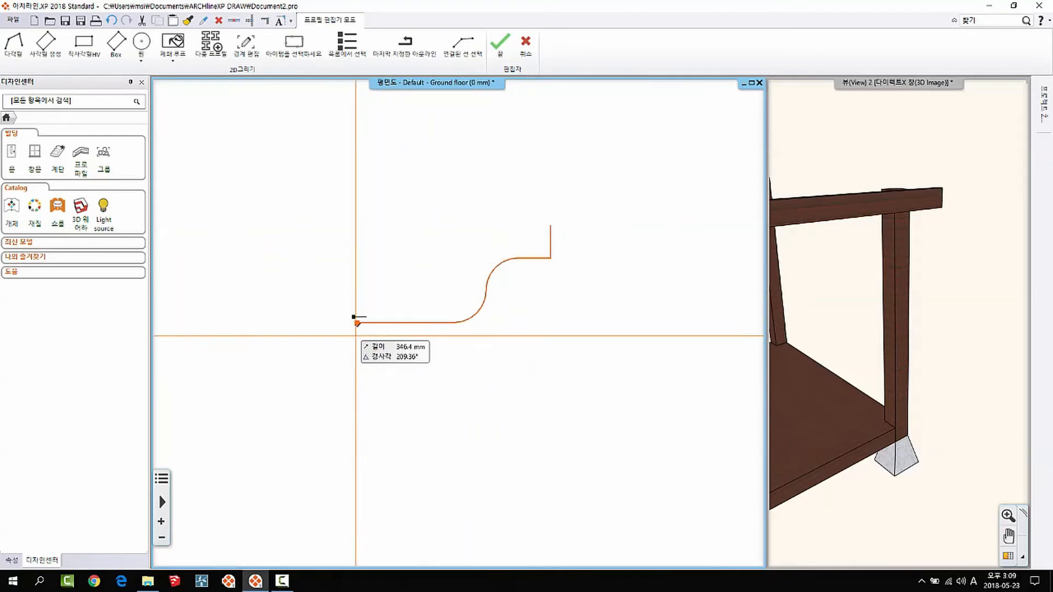
# Set the bottom line's left end as the profile's reference point and save the profile as "open profile"
pyautogui.click(357, 323)
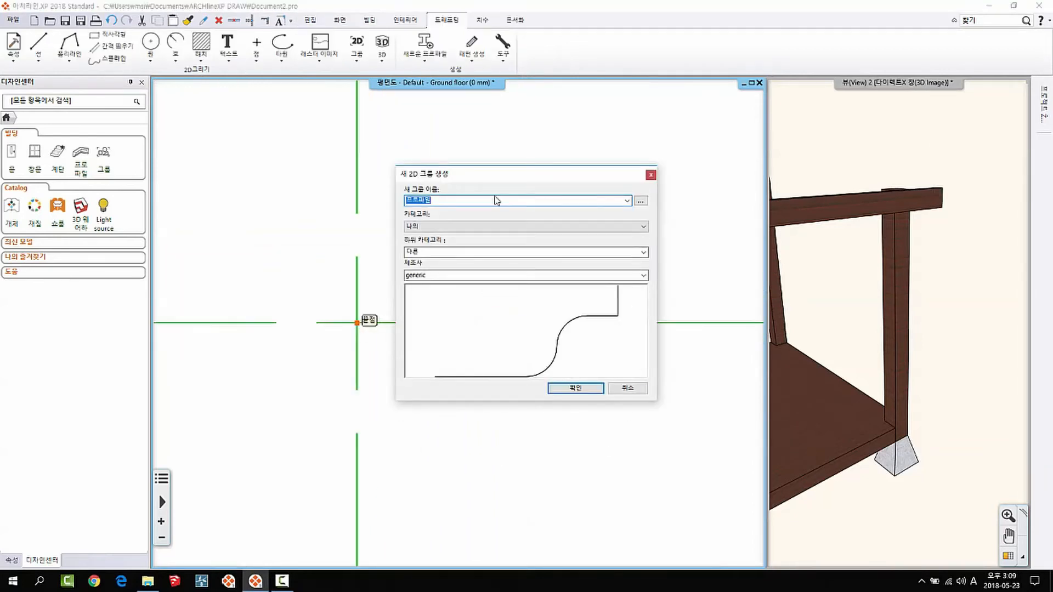
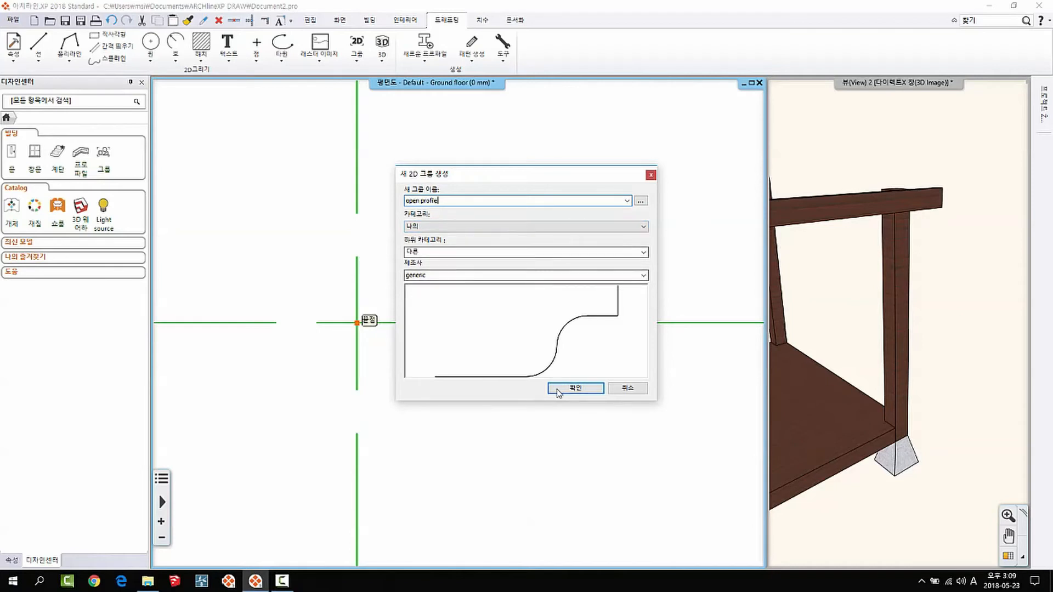
pyautogui.click(574, 388)
# Open the properties of the beam below the corner post in plan and switch its start end to a profile-based shape
pyautogui.scroll(-2, 606, 434)
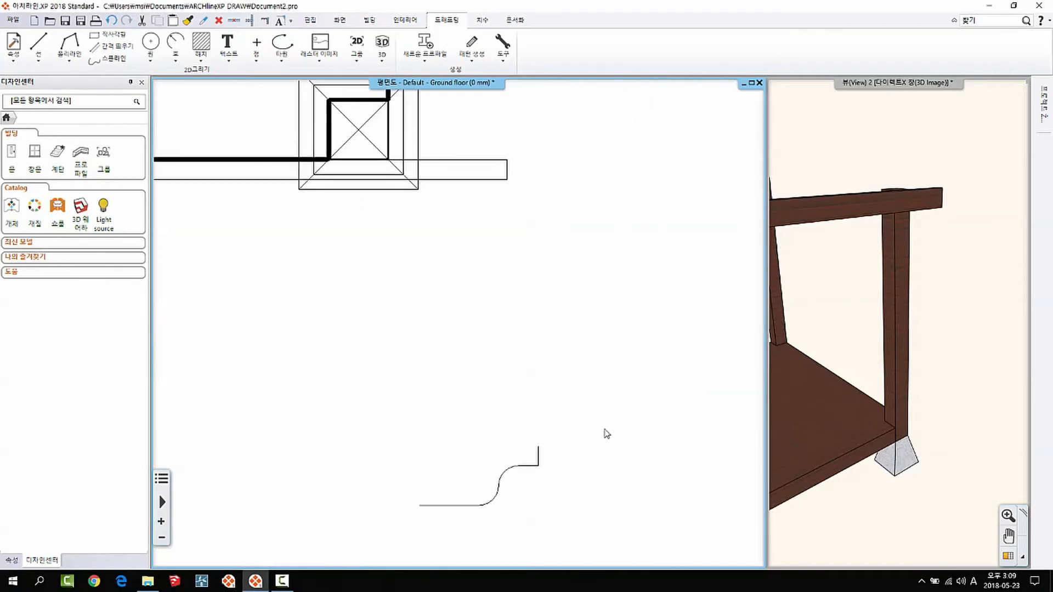
pyautogui.moveTo(440, 149); pyautogui.dragTo(539, 314, button='middle')
pyautogui.rightClick(586, 344)
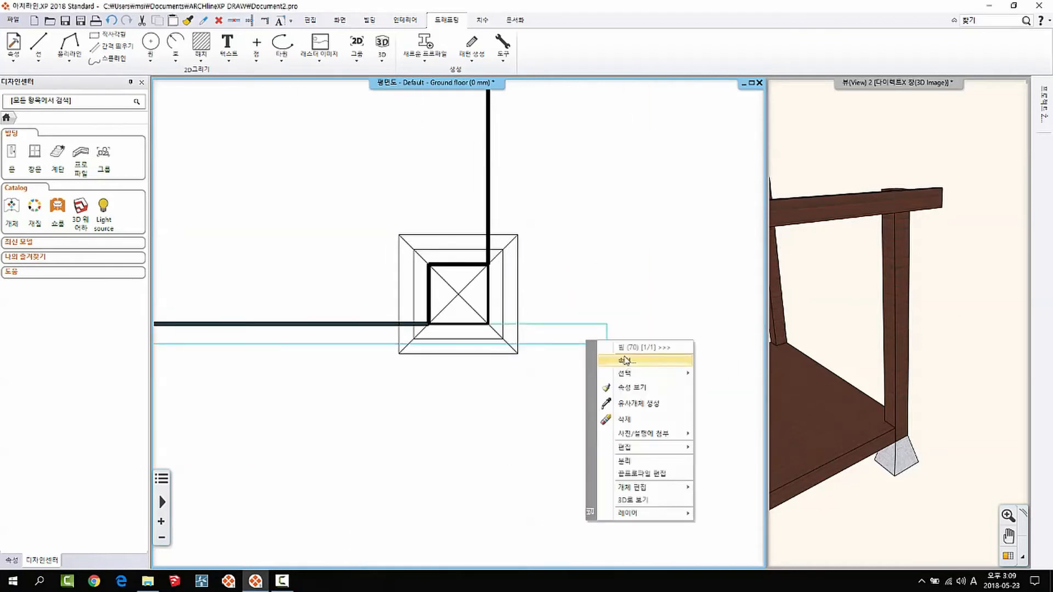
pyautogui.click(625, 360)
pyautogui.scroll(-5, 631, 384)
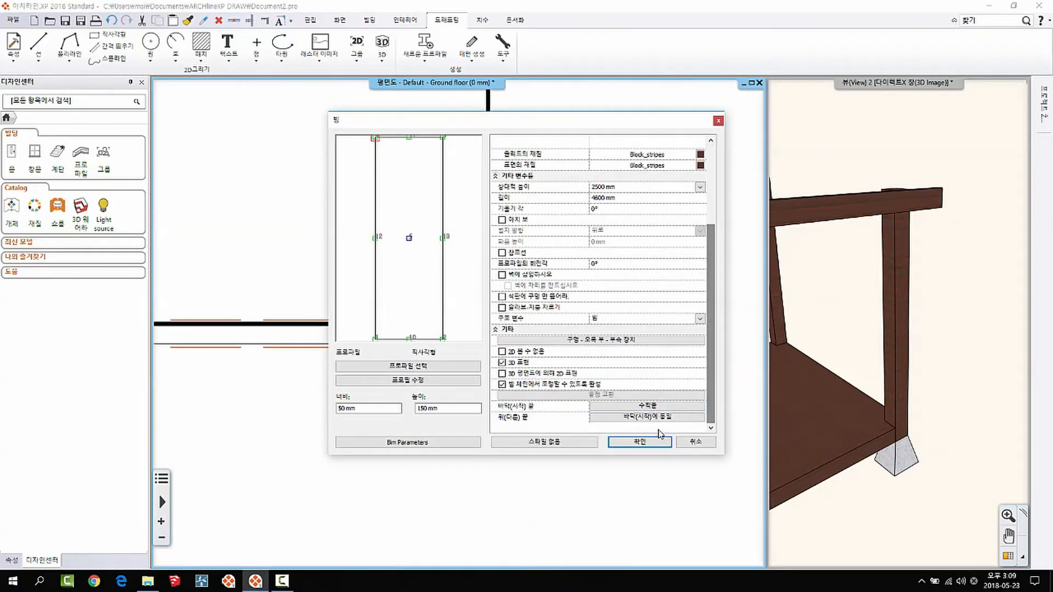
pyautogui.click(618, 408)
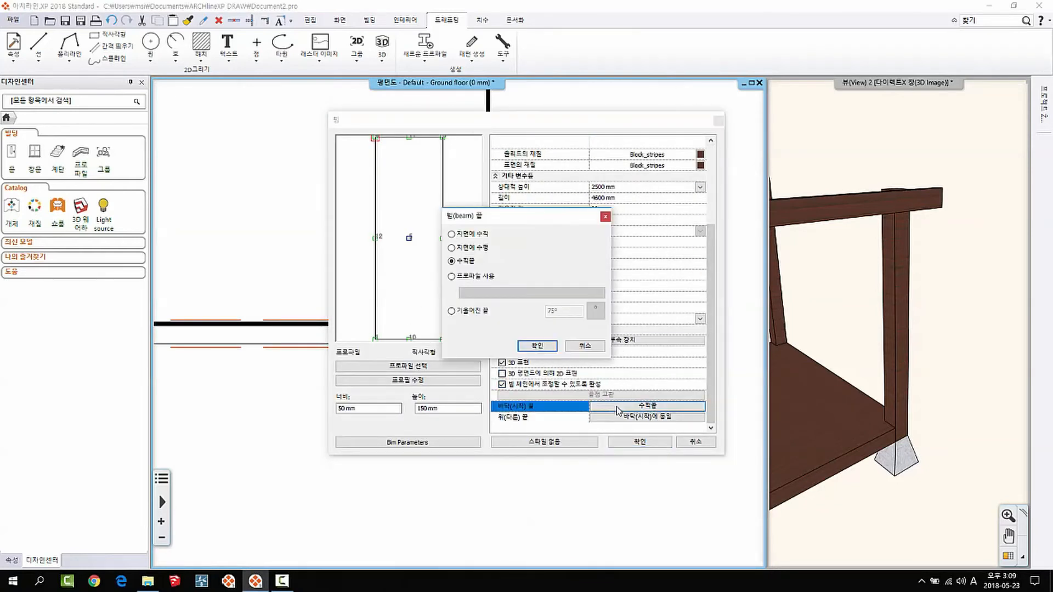
pyautogui.click(470, 284)
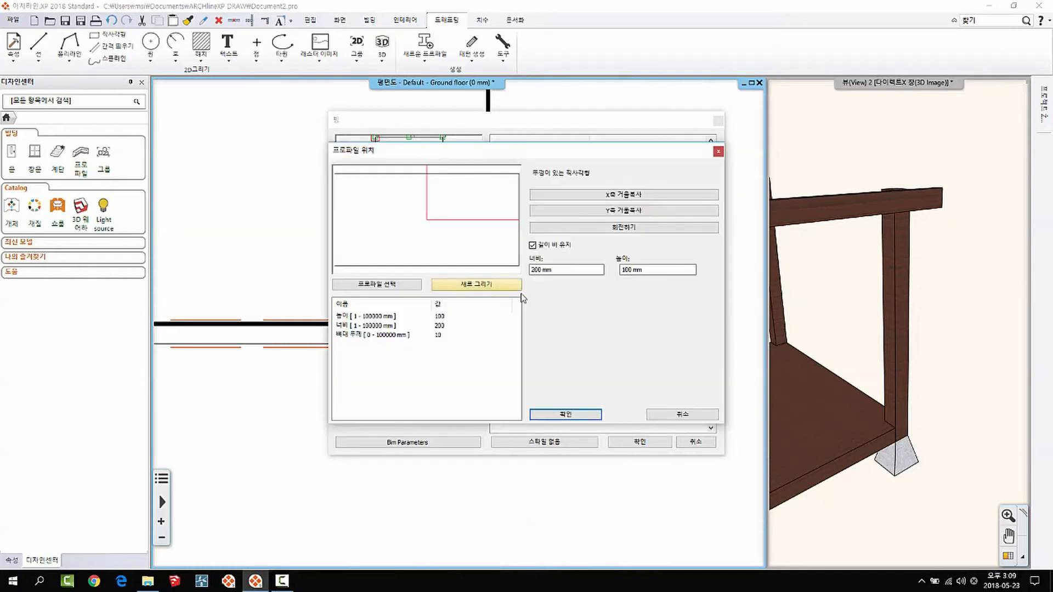
# Choose "open profile" from the 나의 > 다른 profiles as the beam's end shape and apply it to the beam
pyautogui.click(400, 282)
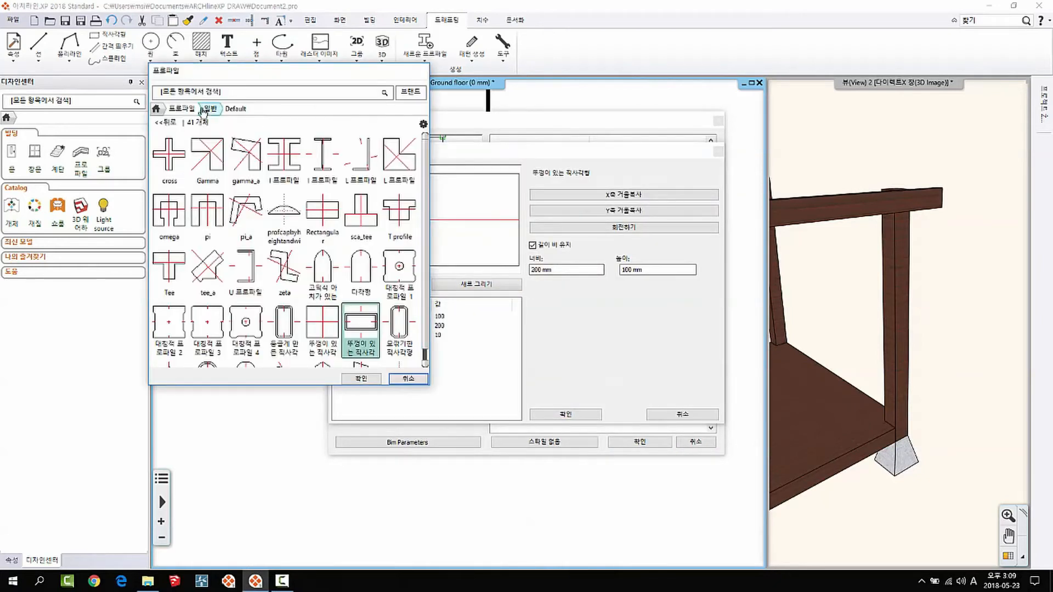
pyautogui.click(182, 108)
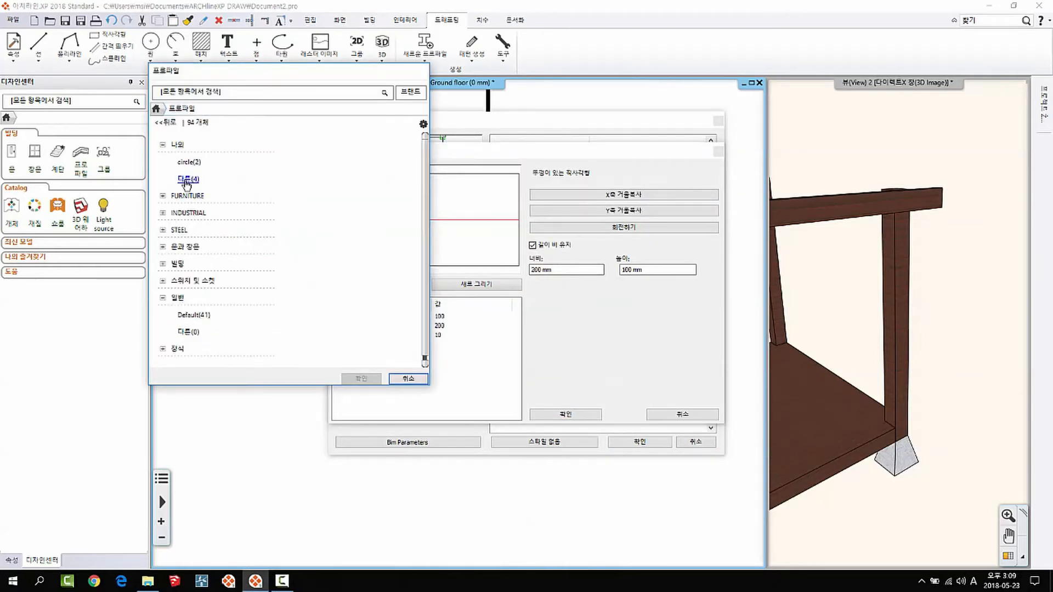
pyautogui.click(187, 180)
pyautogui.click(211, 162)
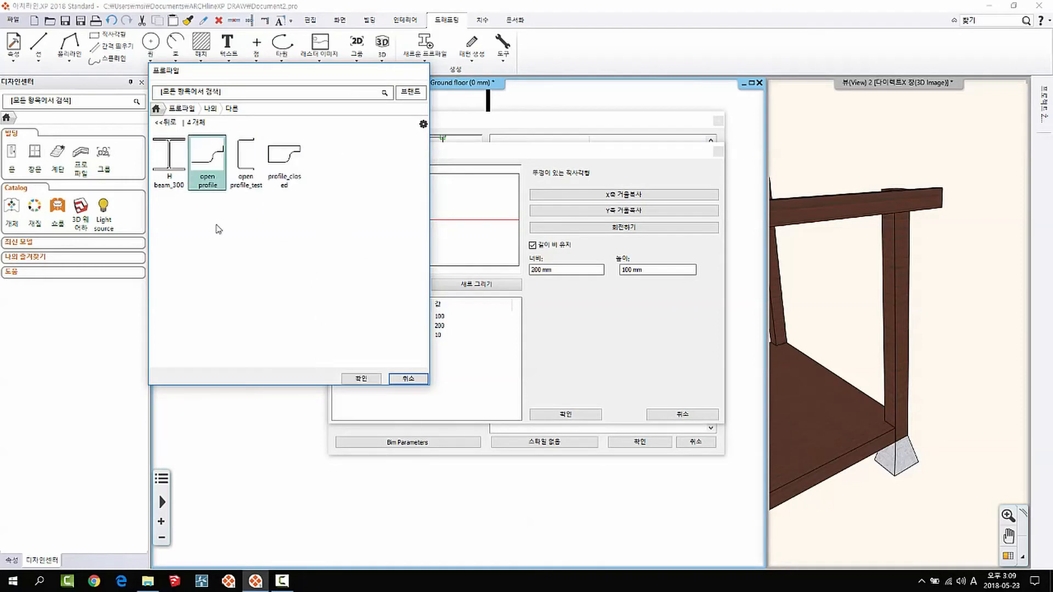
pyautogui.click(361, 378)
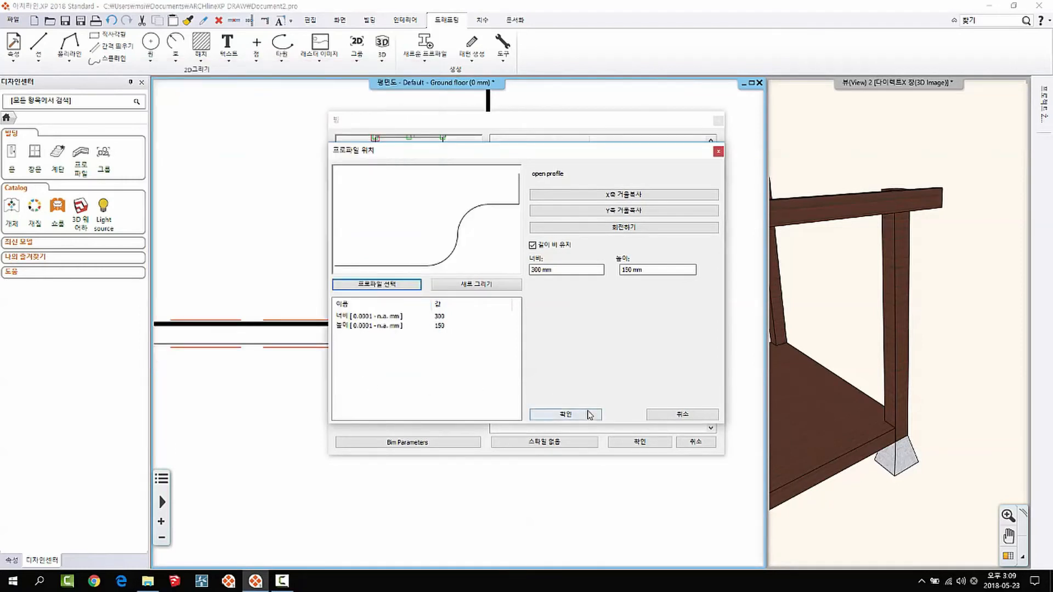
pyautogui.click(565, 414)
pyautogui.click(537, 346)
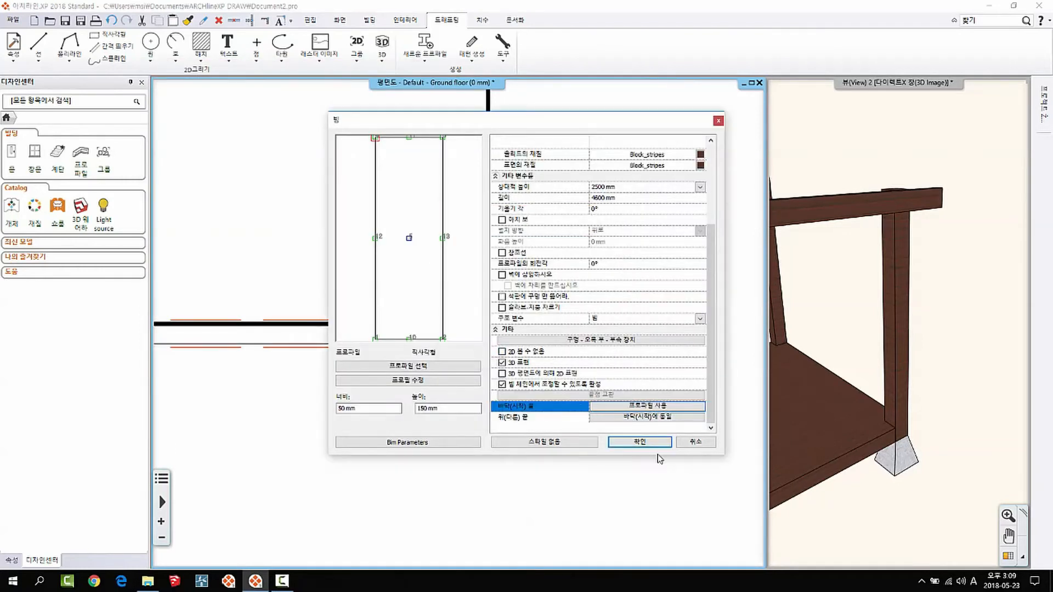
pyautogui.click(639, 442)
# Examine the shaped ends of the beam from several angles in the 3D view, then deselect the beam
pyautogui.click(976, 330)
pyautogui.scroll(-5, 968, 275)
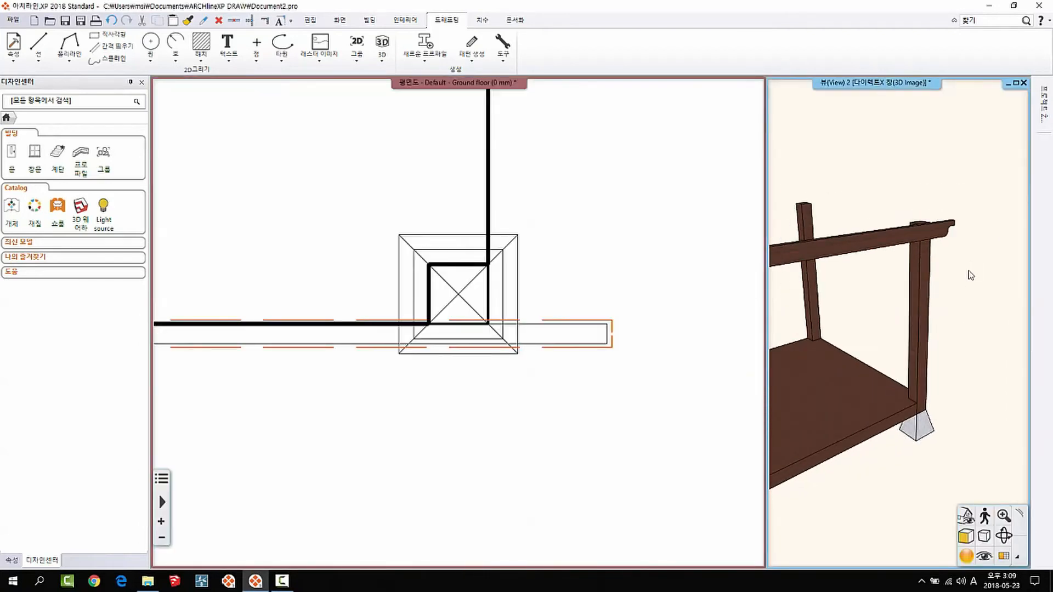
pyautogui.moveTo(828, 259); pyautogui.dragTo(879, 253, button='middle')
pyautogui.moveTo(927, 306); pyautogui.dragTo(964, 296, button='middle')
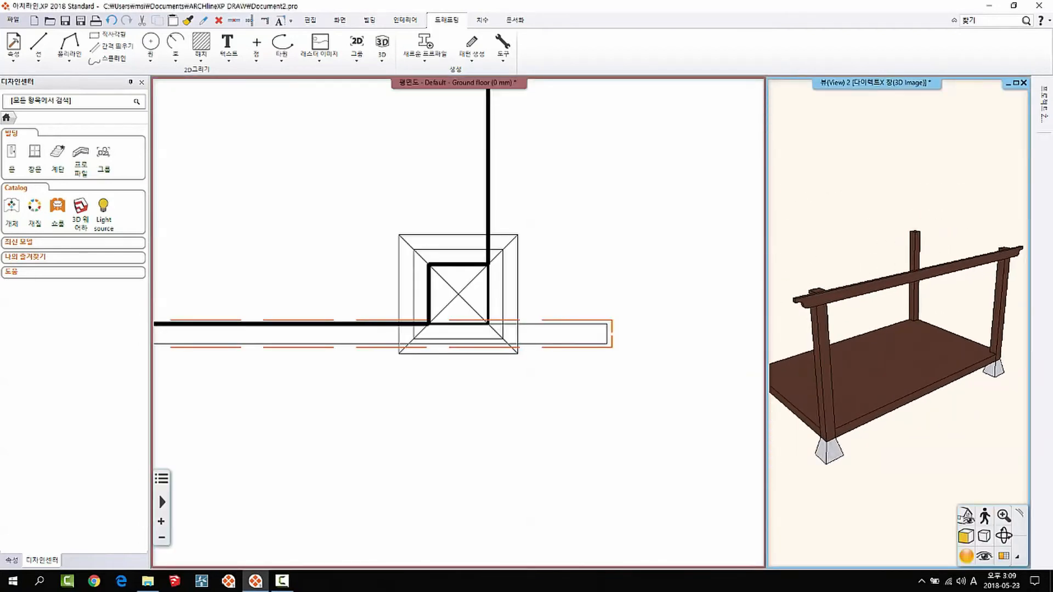
pyautogui.moveTo(864, 283); pyautogui.dragTo(834, 330, button='middle')
pyautogui.scroll(-3, 832, 330)
pyautogui.scroll(2, 833, 327)
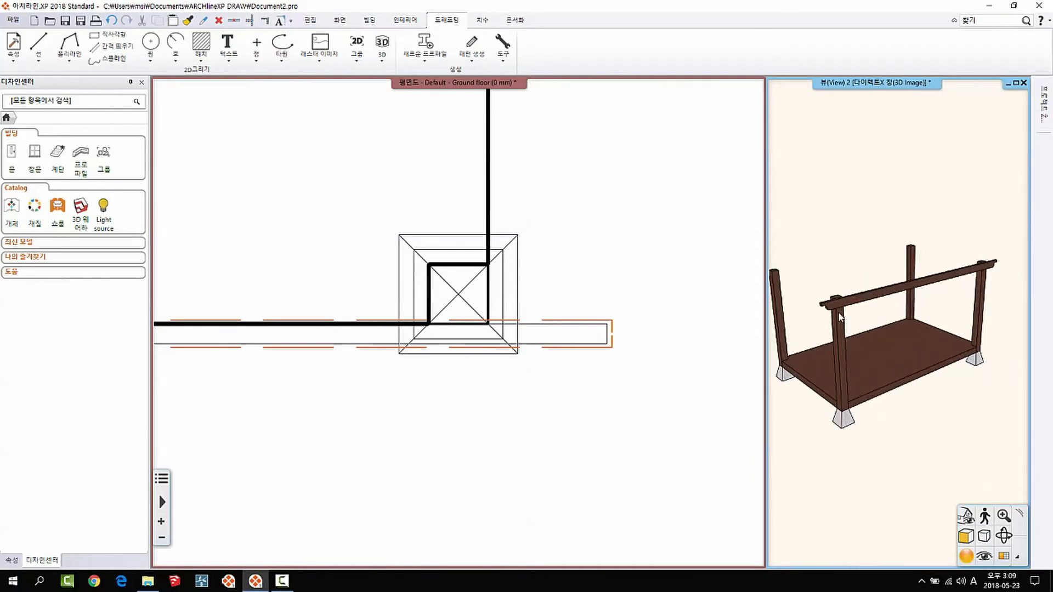
pyautogui.click(618, 505)
pyautogui.click(595, 470)
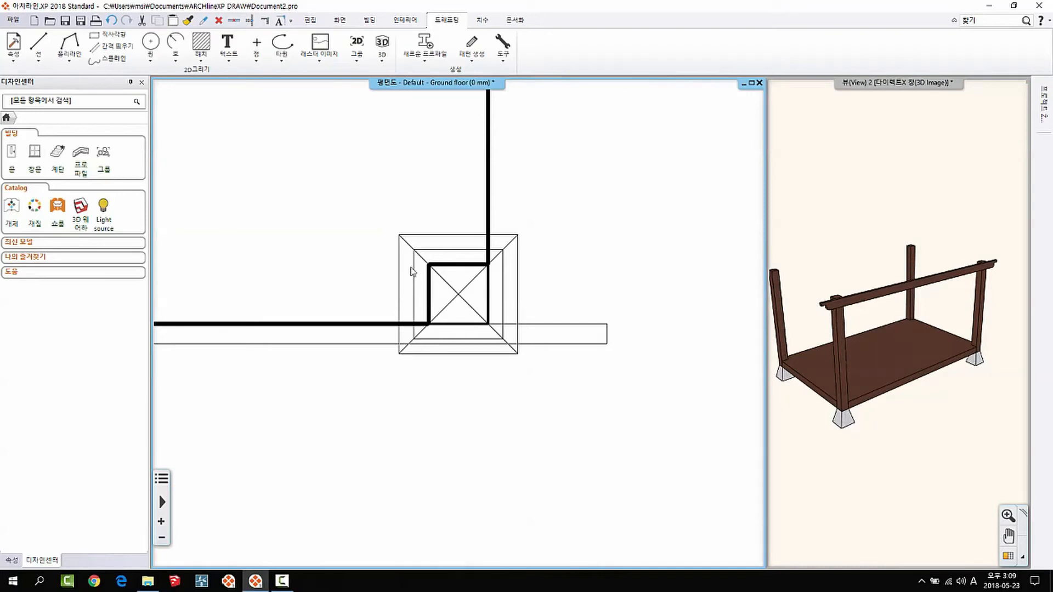
# Reopen the same beam's properties from its other end in plan and open its hole, recess and accessory settings
pyautogui.moveTo(286, 379); pyautogui.dragTo(576, 379, button='middle')
pyautogui.scroll(1, 576, 379)
pyautogui.scroll(-5, 576, 378)
pyautogui.moveTo(919, 383); pyautogui.dragTo(960, 373, button='middle')
pyautogui.moveTo(823, 352); pyautogui.dragTo(776, 336, button='middle')
pyautogui.moveTo(186, 357); pyautogui.dragTo(398, 309, button='middle')
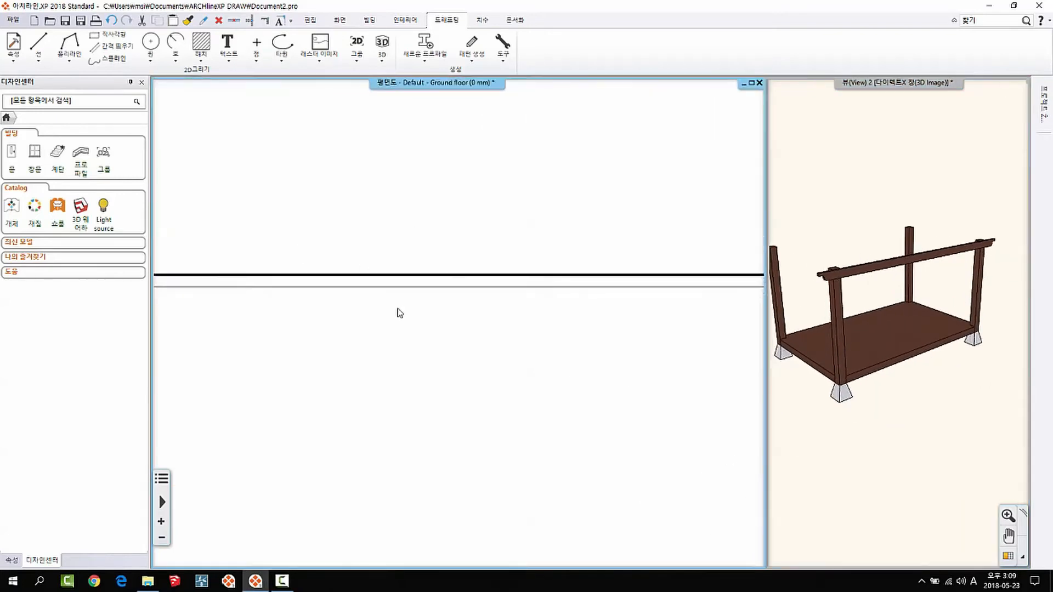
pyautogui.scroll(-2, 351, 335)
pyautogui.moveTo(274, 371); pyautogui.dragTo(403, 345, button='middle')
pyautogui.scroll(2, 374, 320)
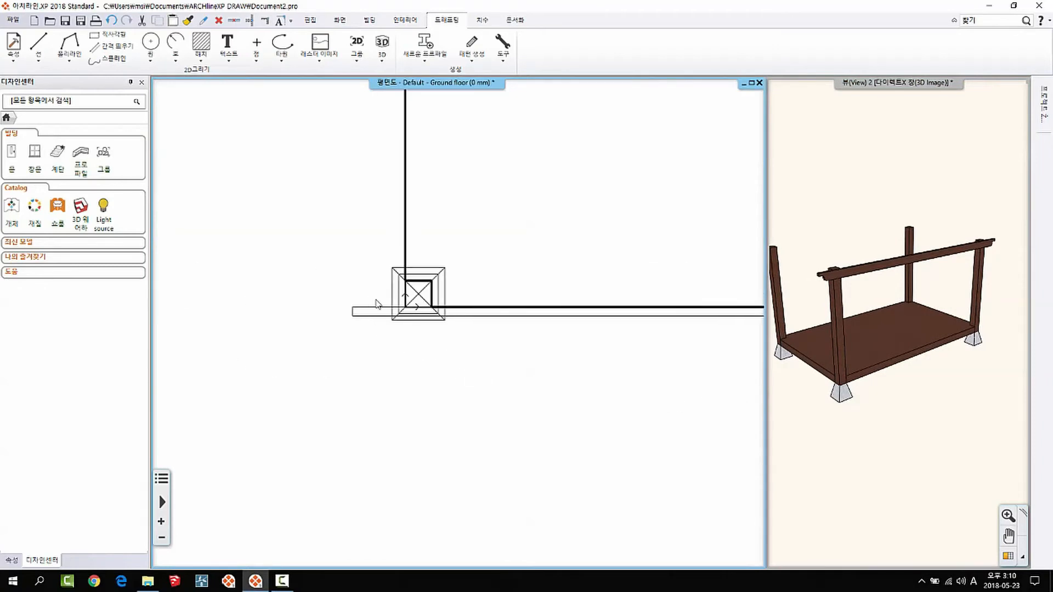
pyautogui.rightClick(390, 329)
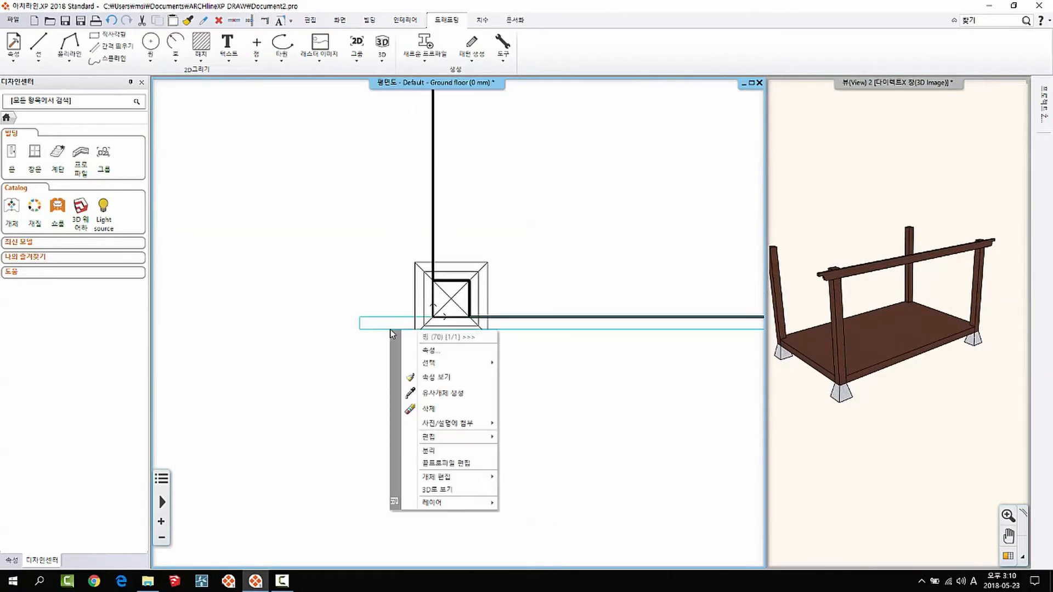
pyautogui.click(431, 350)
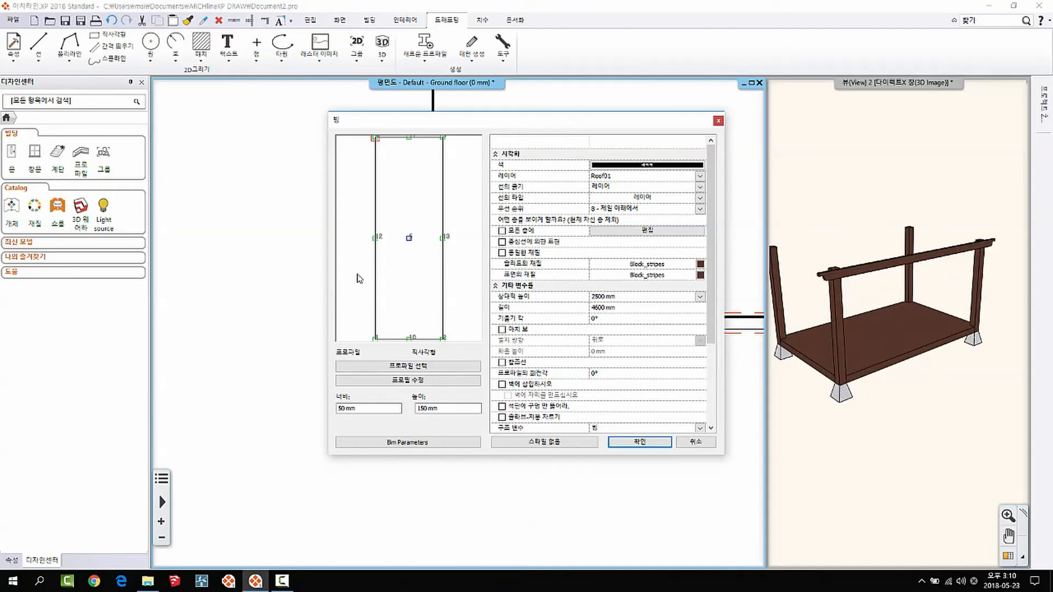
pyautogui.moveTo(551, 122); pyautogui.dragTo(505, 93)
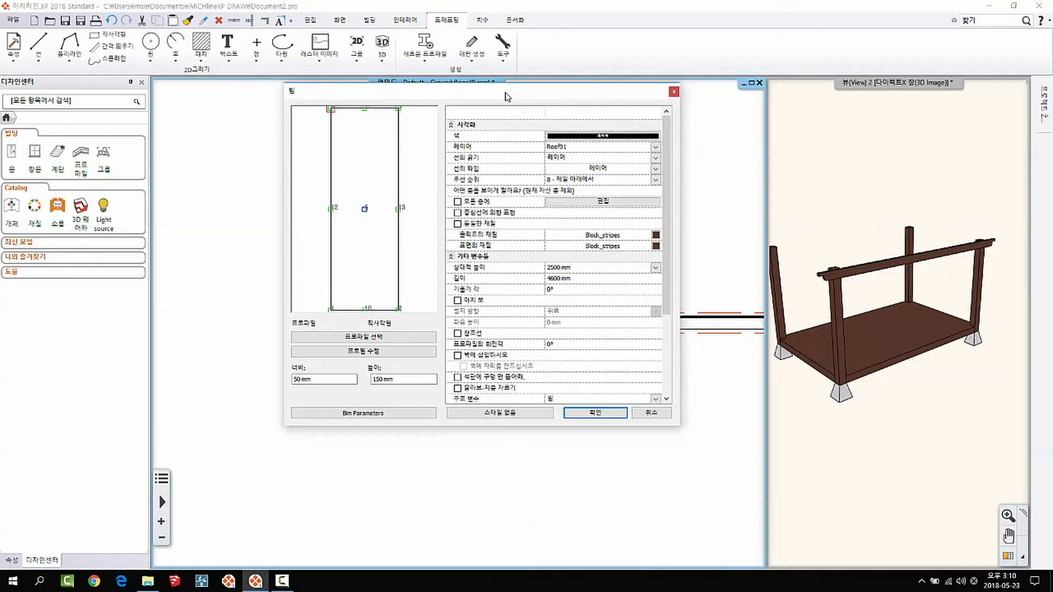
pyautogui.moveTo(670, 278); pyautogui.dragTo(680, 347)
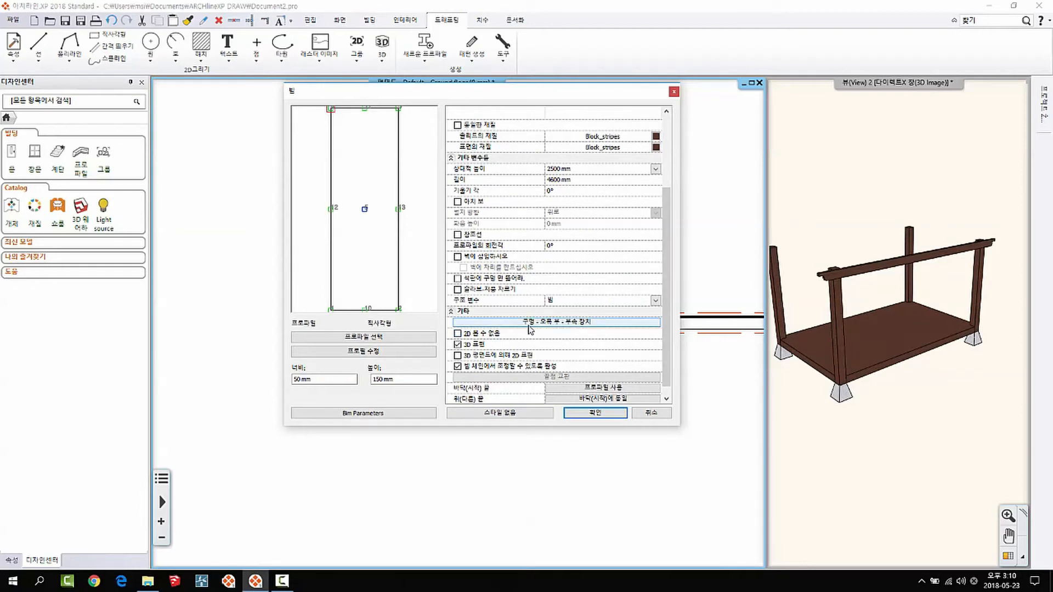
pyautogui.click(542, 322)
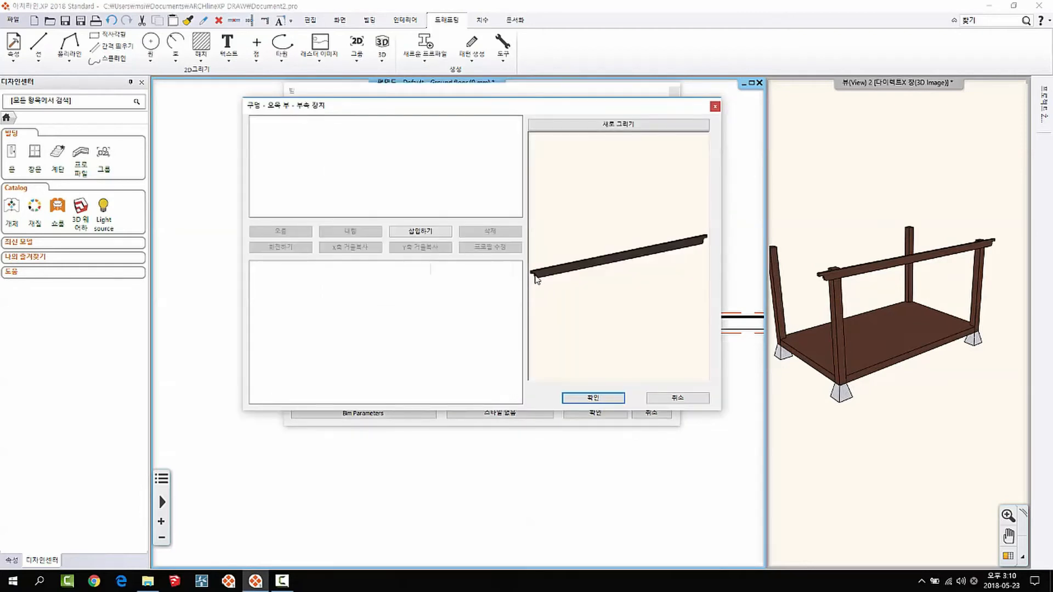
# Insert a new item on the beam and set its type to accessory (부속 기관)
pyautogui.scroll(5, 570, 257)
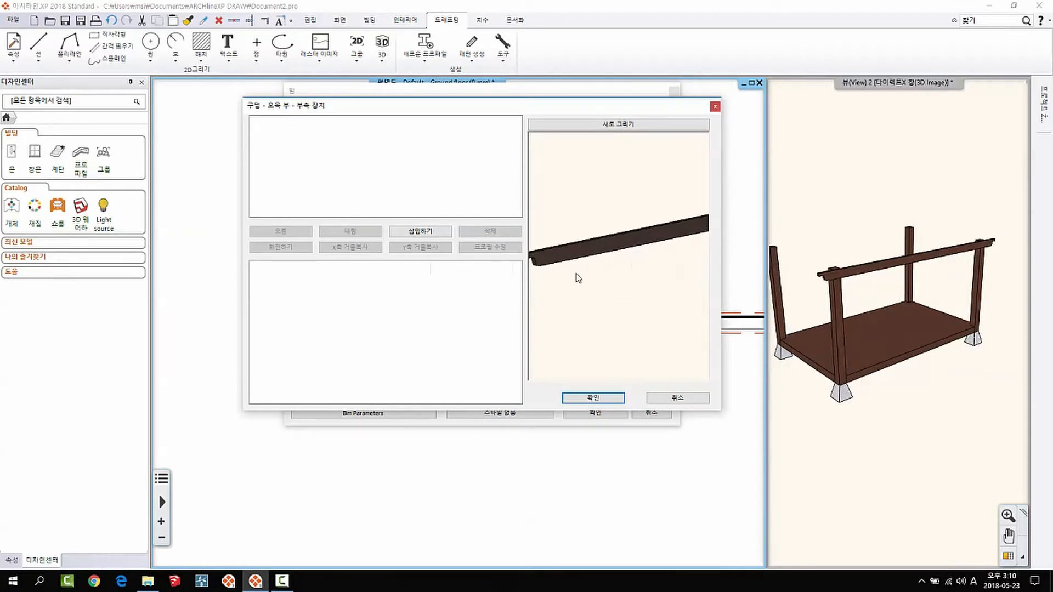
pyautogui.moveTo(692, 282); pyautogui.dragTo(657, 260, button='middle')
pyautogui.scroll(3, 590, 276)
pyautogui.scroll(1, 612, 242)
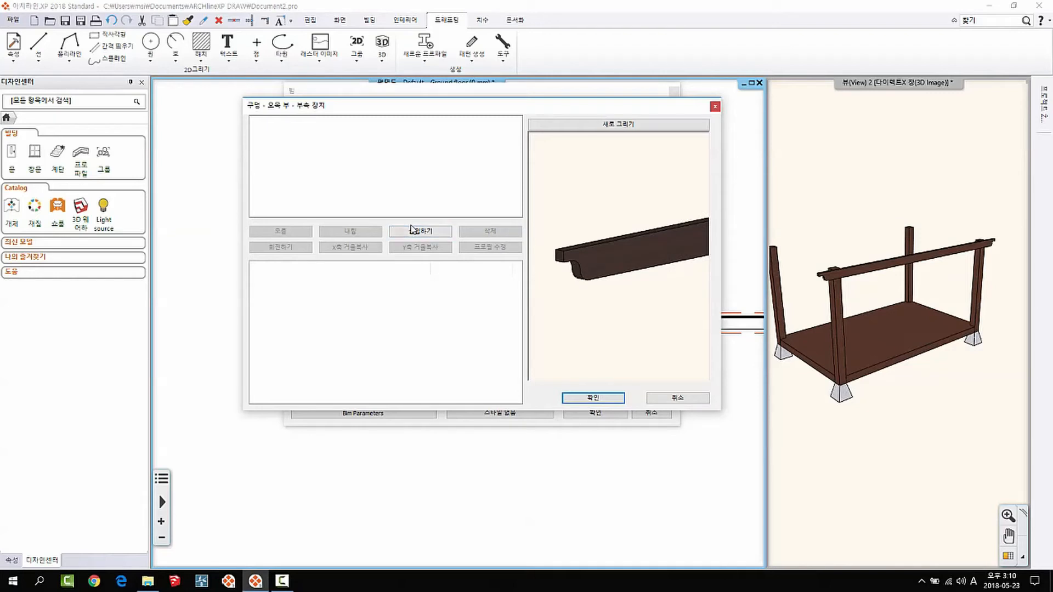
pyautogui.click(413, 231)
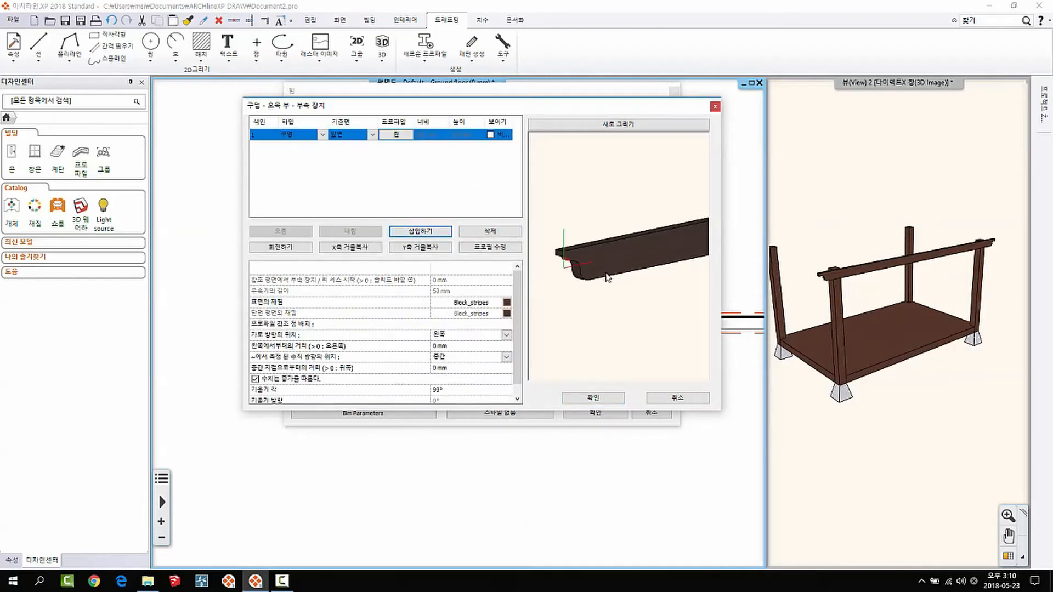
pyautogui.scroll(-1, 591, 260)
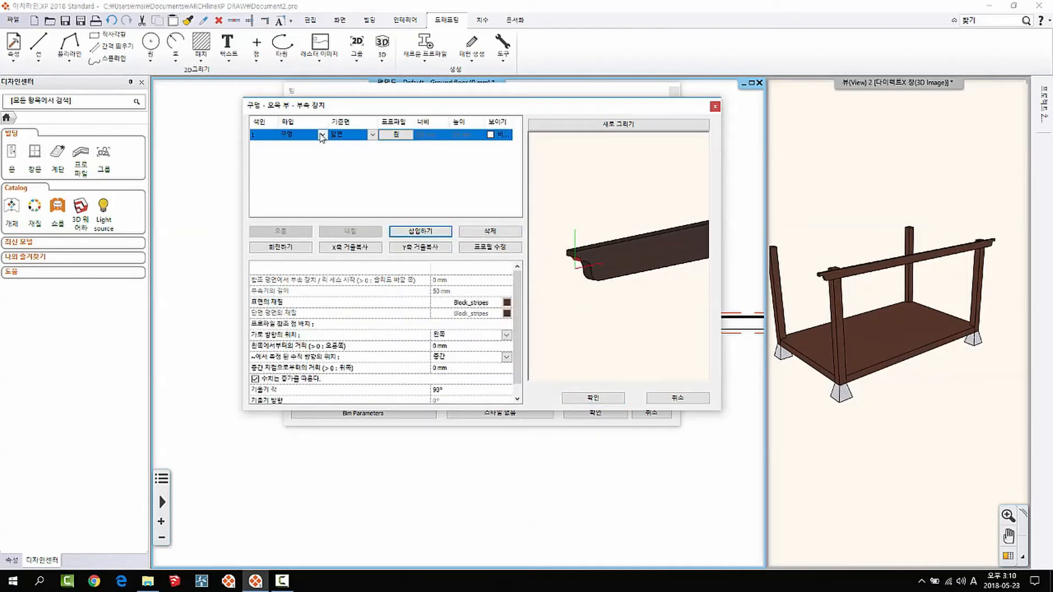
pyautogui.click(322, 136)
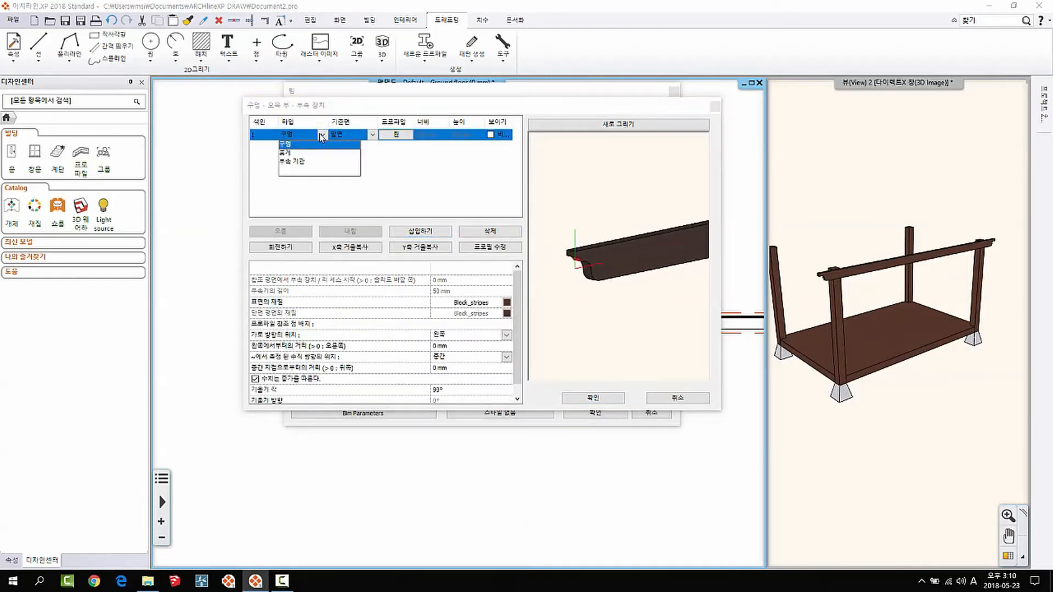
pyautogui.click(300, 162)
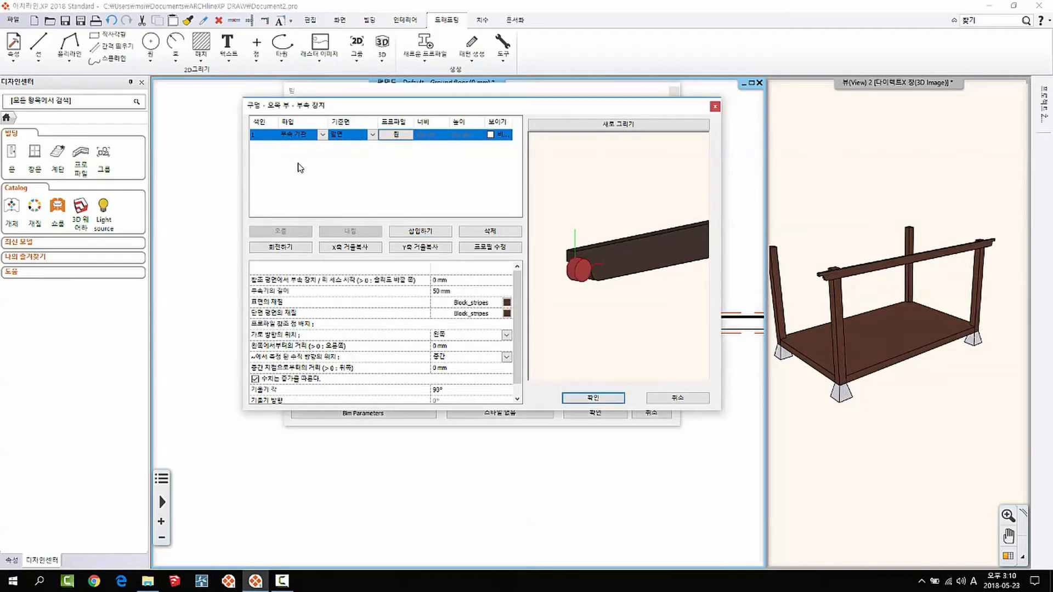
# Set the accessory's circular profile to a width of 40 mm, keeping its proportions
pyautogui.click(396, 134)
pyautogui.moveTo(607, 303); pyautogui.dragTo(600, 291, button='middle')
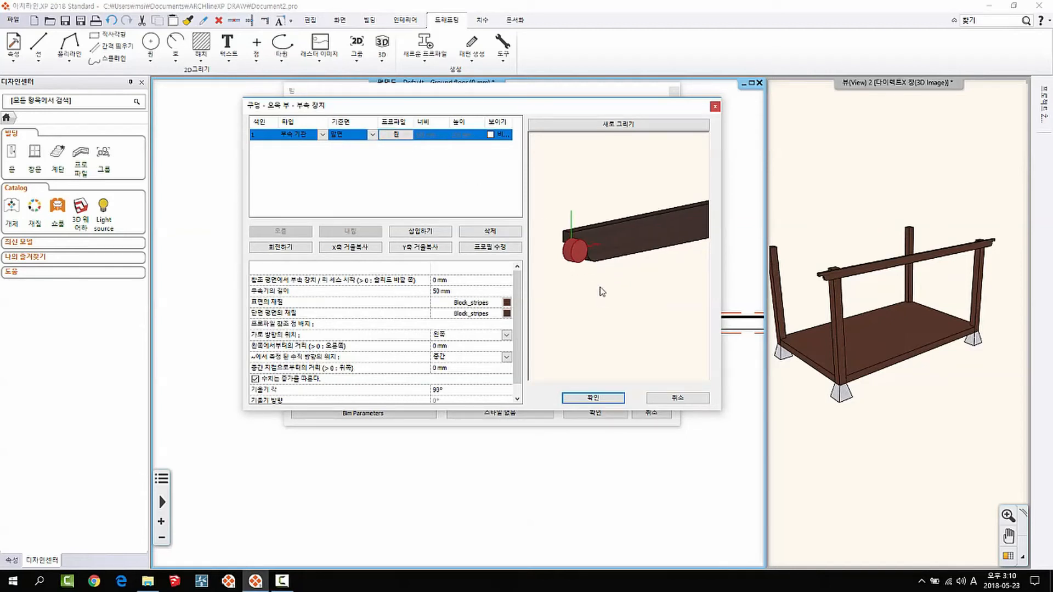
pyautogui.click(396, 135)
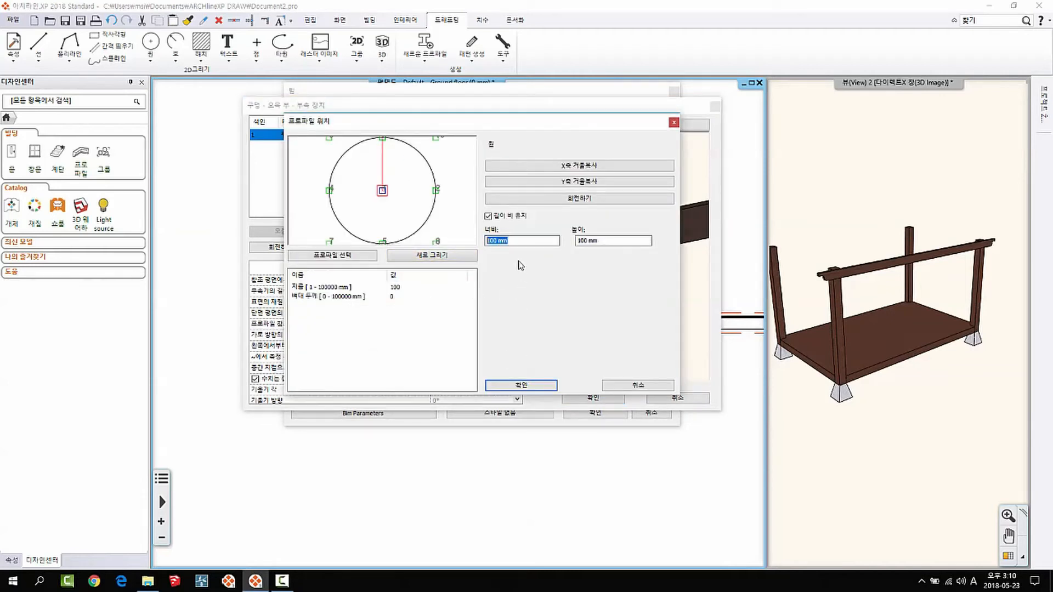
pyautogui.write('40')
pyautogui.click(519, 386)
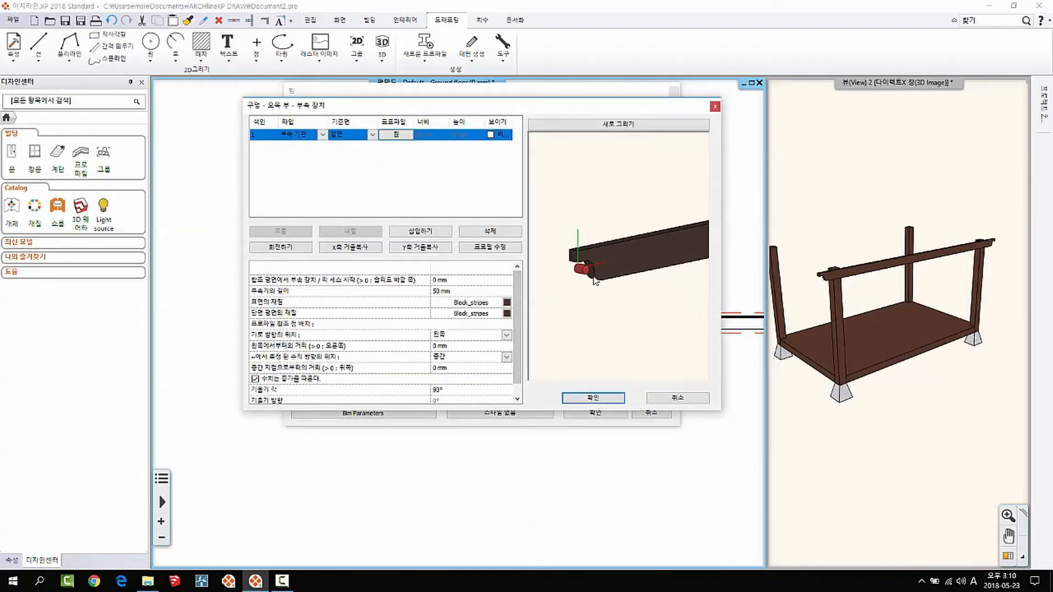
# Set the accessory's length to 10 mm and its distance from the beam's left end to 375 mm
pyautogui.moveTo(595, 281); pyautogui.dragTo(588, 257)
pyautogui.click(391, 291)
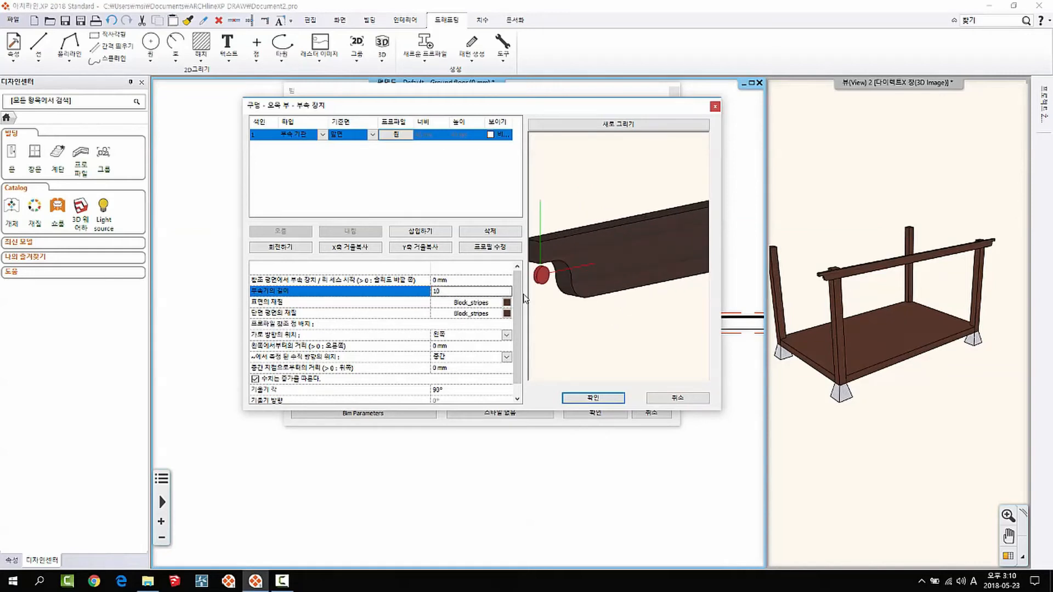
pyautogui.click(446, 280)
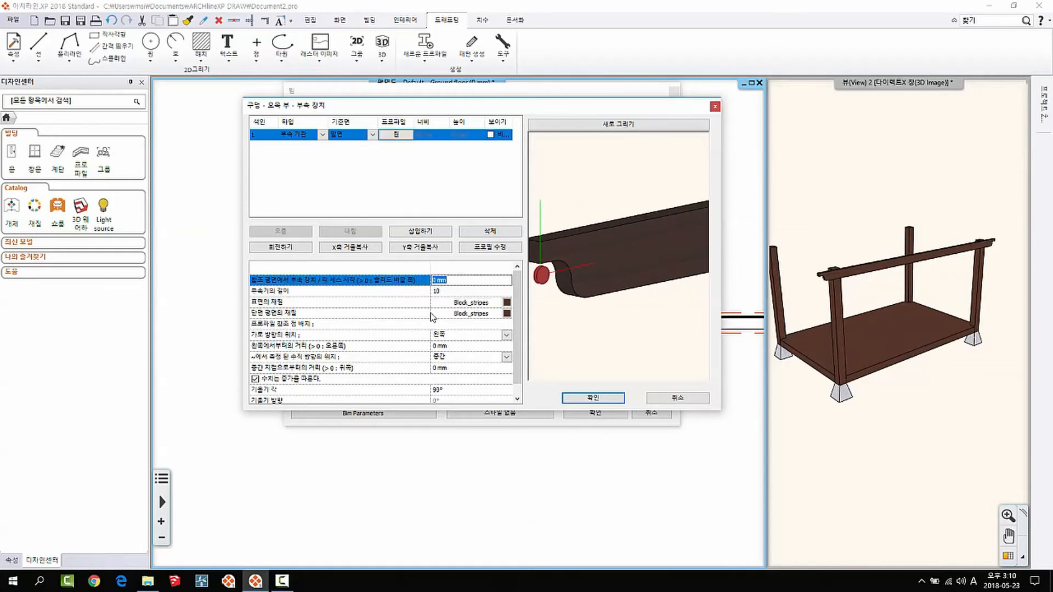
pyautogui.click(447, 346)
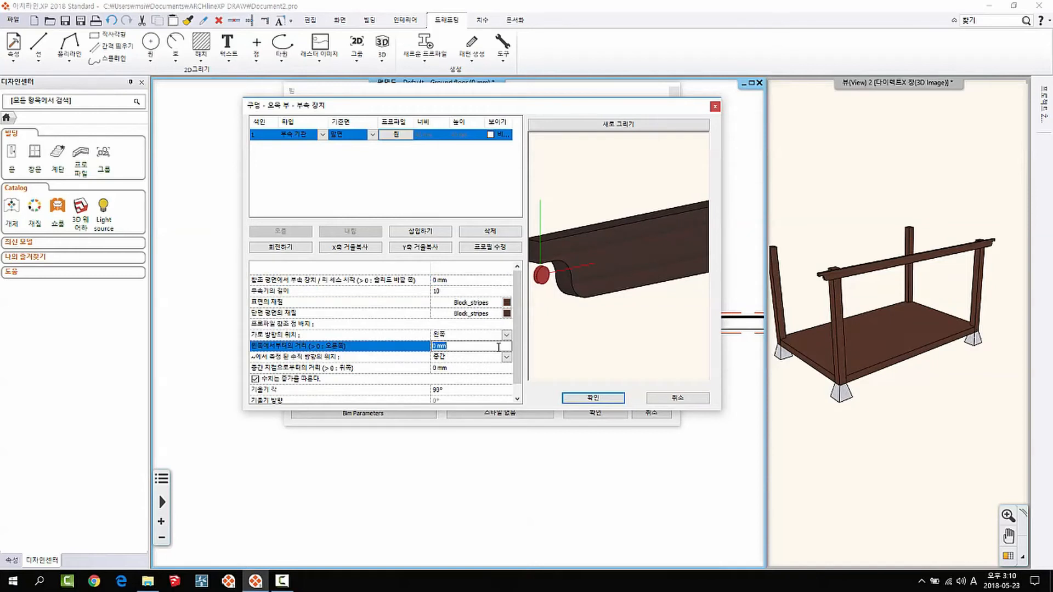
pyautogui.click(563, 300)
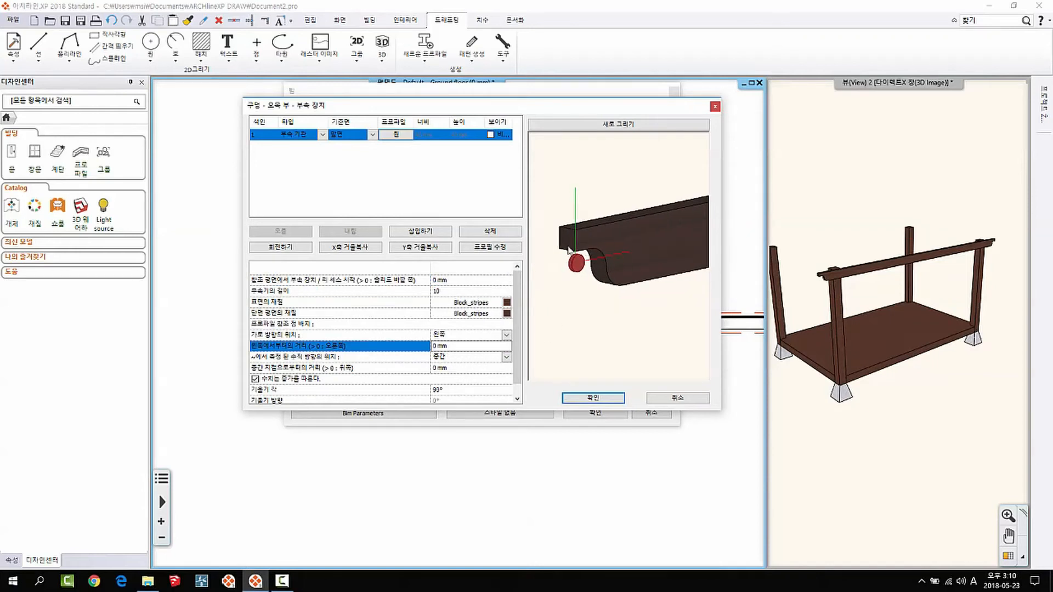
pyautogui.click(461, 348)
pyautogui.press('Return')
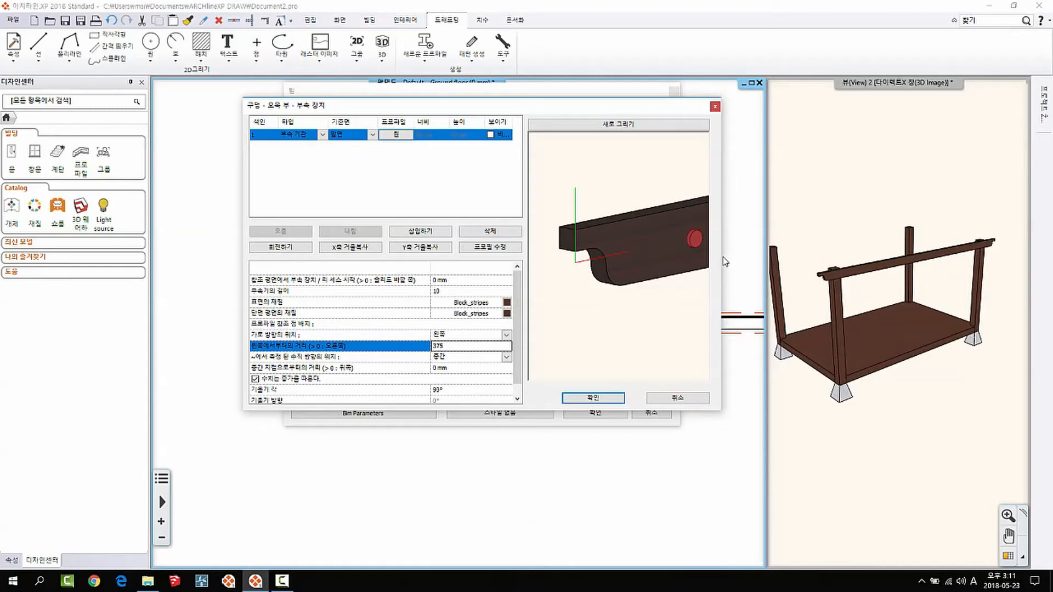
# Set the accessory's vertical distance from the midpoint to 30 mm above
pyautogui.moveTo(725, 261); pyautogui.dragTo(667, 298)
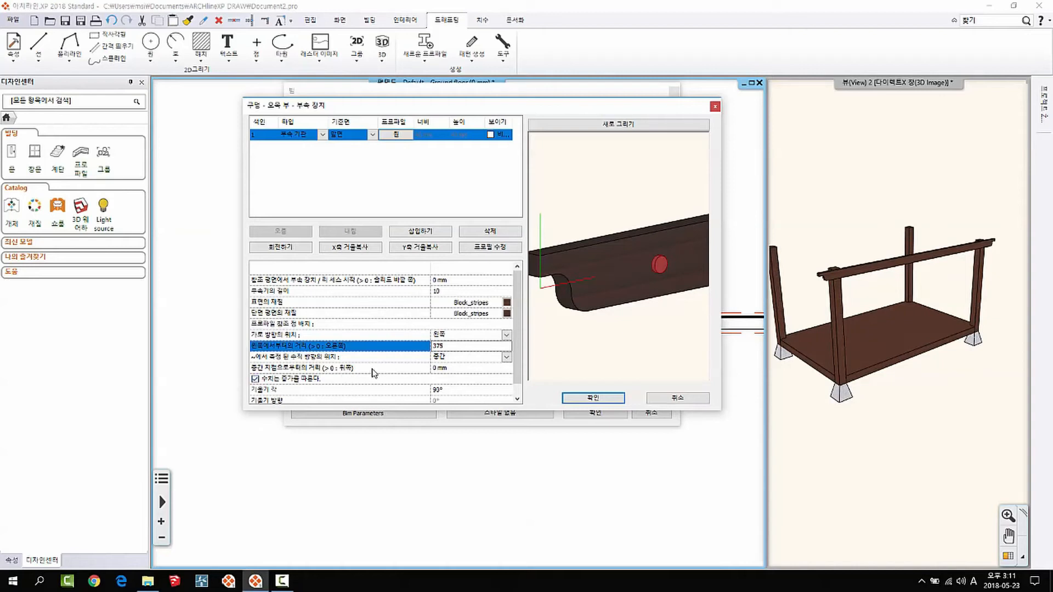
pyautogui.click(449, 370)
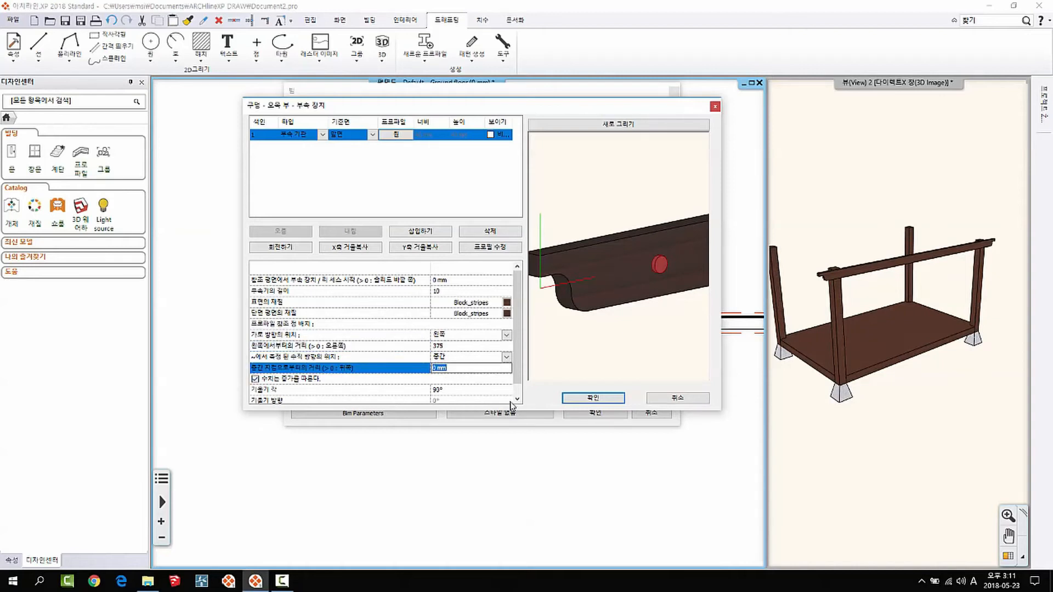
pyautogui.write('30')
pyautogui.press('Return')
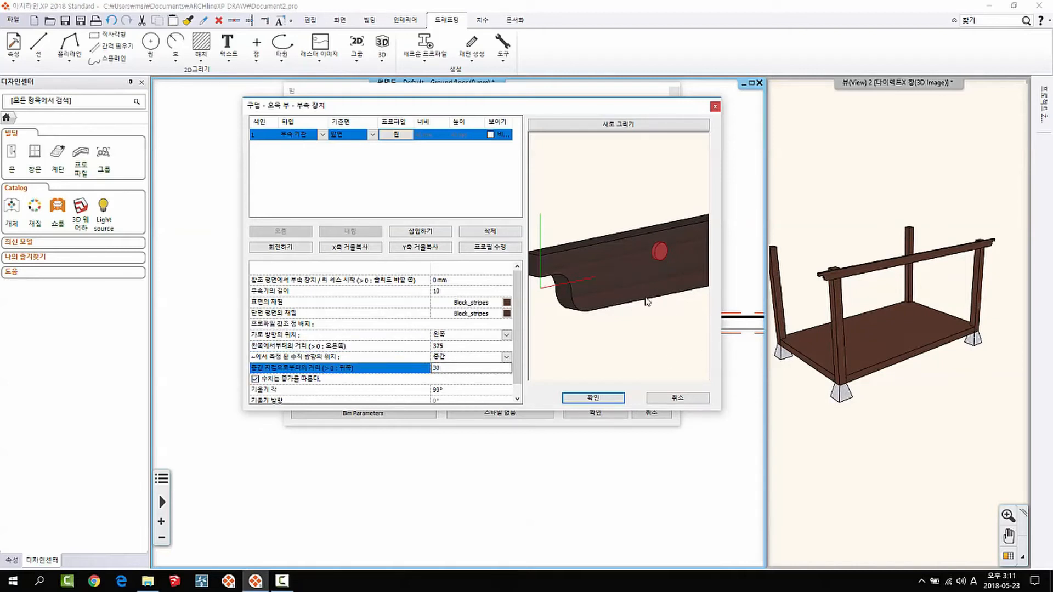
# Set the accessory's surface material to g130 from the 다른 colour category of the material library
pyautogui.moveTo(652, 259); pyautogui.dragTo(614, 254, button='middle')
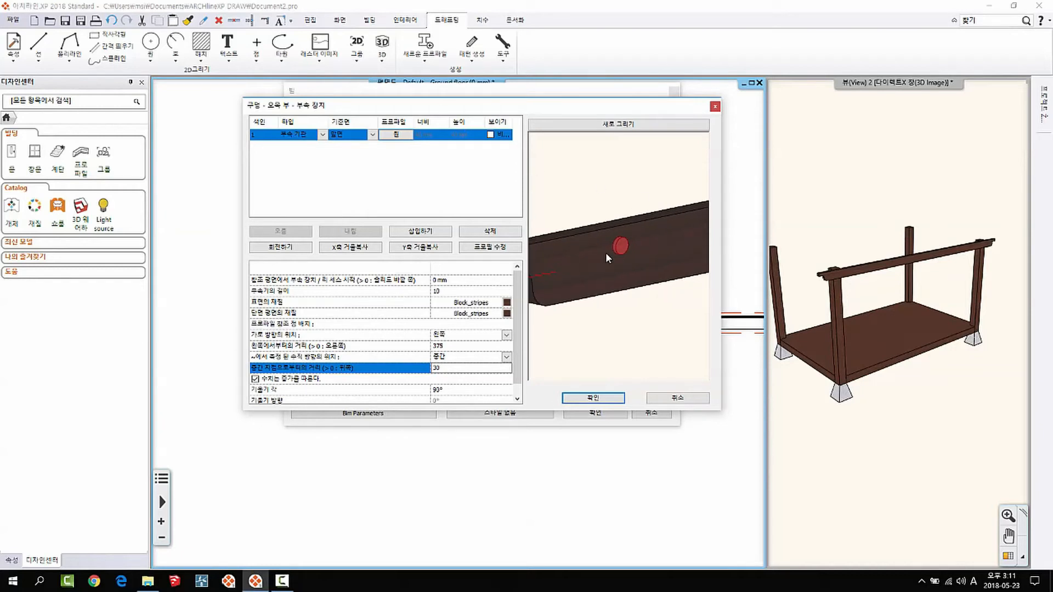
pyautogui.click(507, 301)
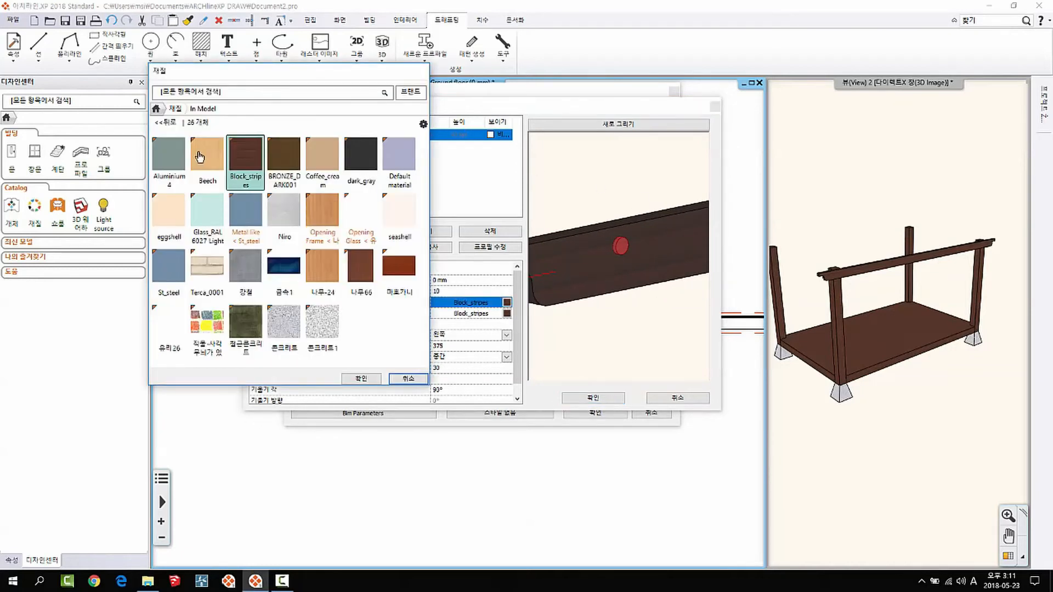
pyautogui.click(174, 110)
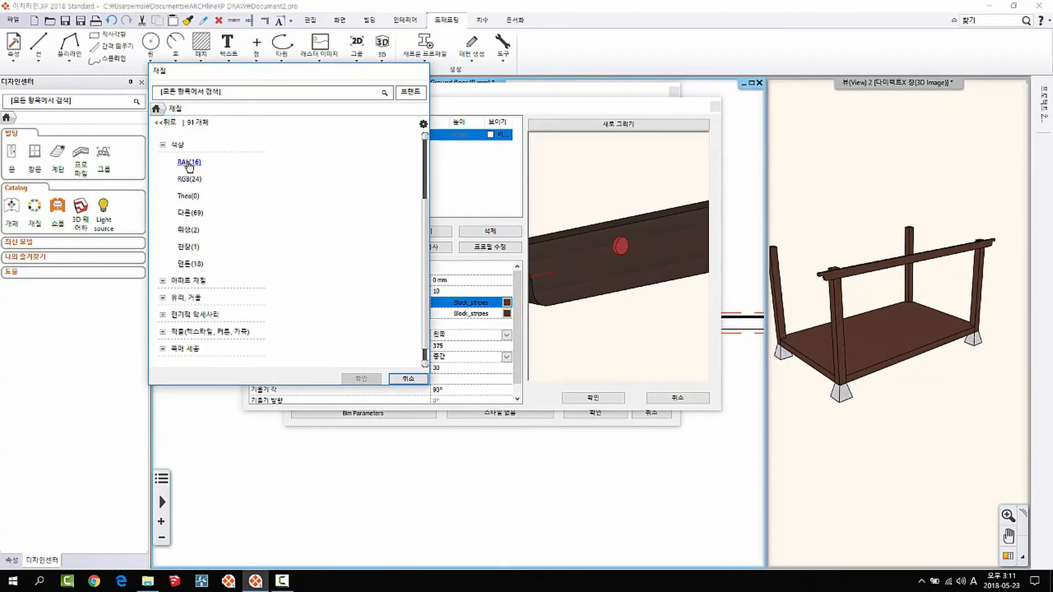
pyautogui.click(189, 164)
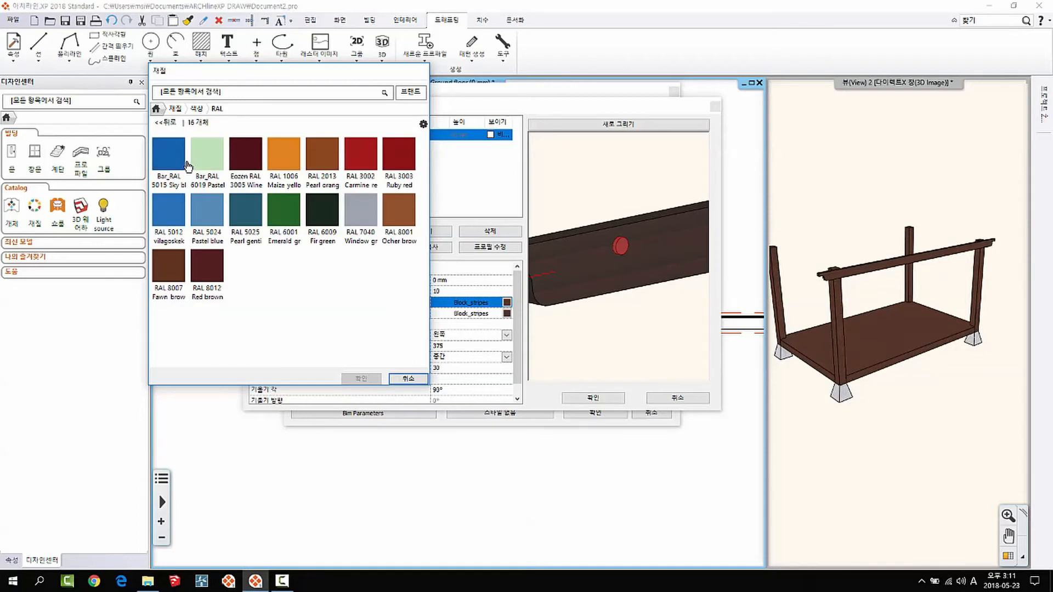
pyautogui.click(165, 121)
pyautogui.scroll(-3, 179, 283)
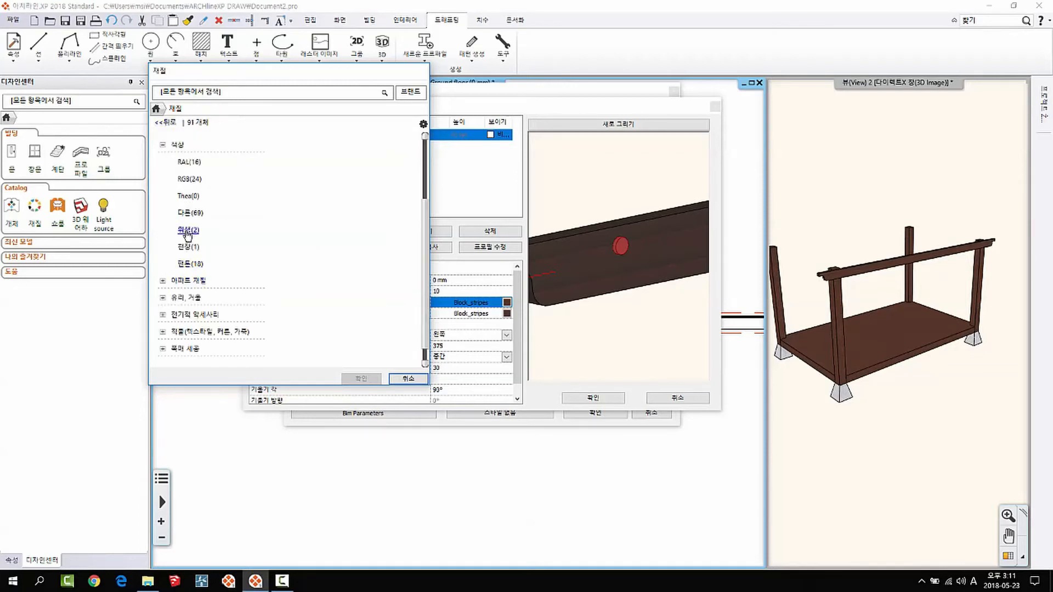
pyautogui.click(192, 214)
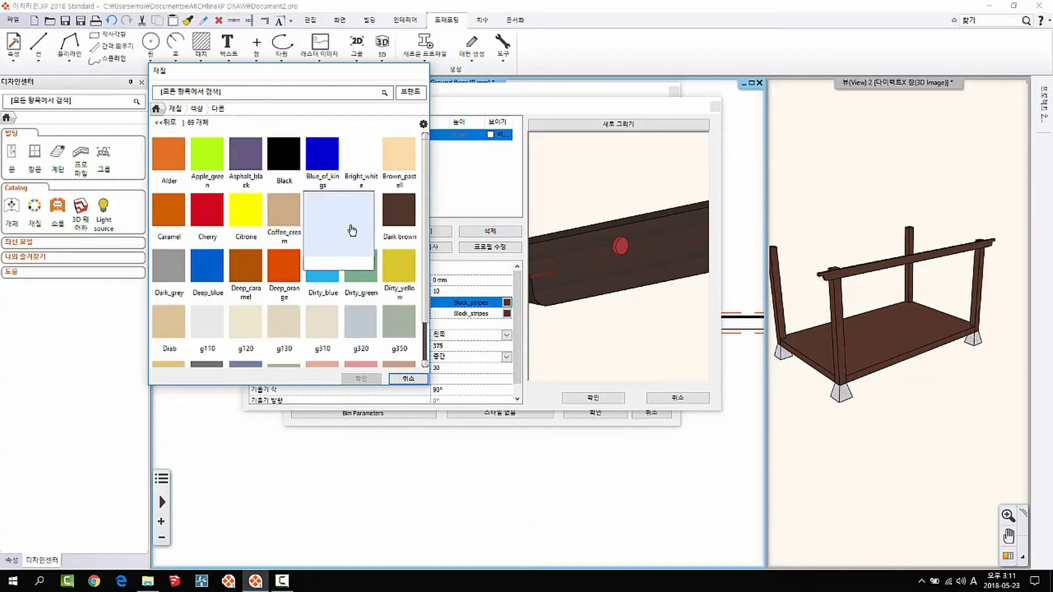
pyautogui.doubleClick(281, 315)
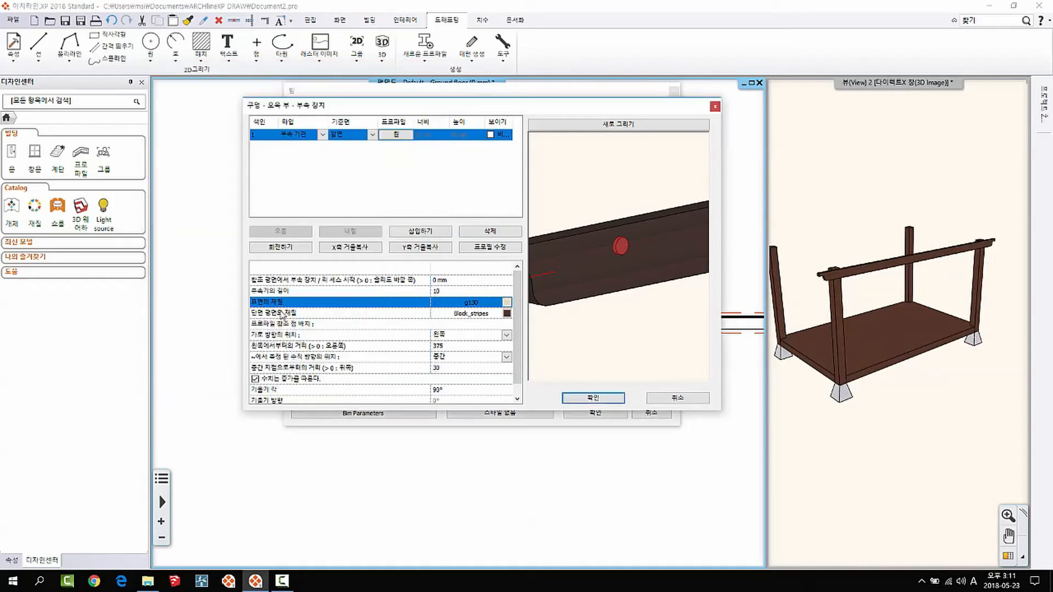
# Set the accessory's section plane material to g130 from the materials already in the model
pyautogui.click(506, 315)
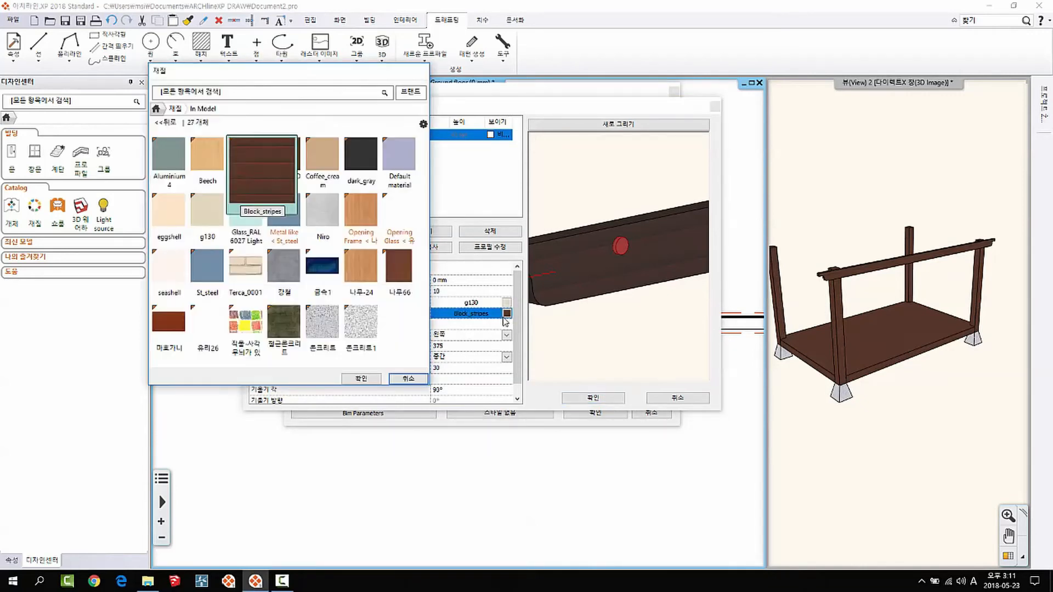
pyautogui.doubleClick(205, 210)
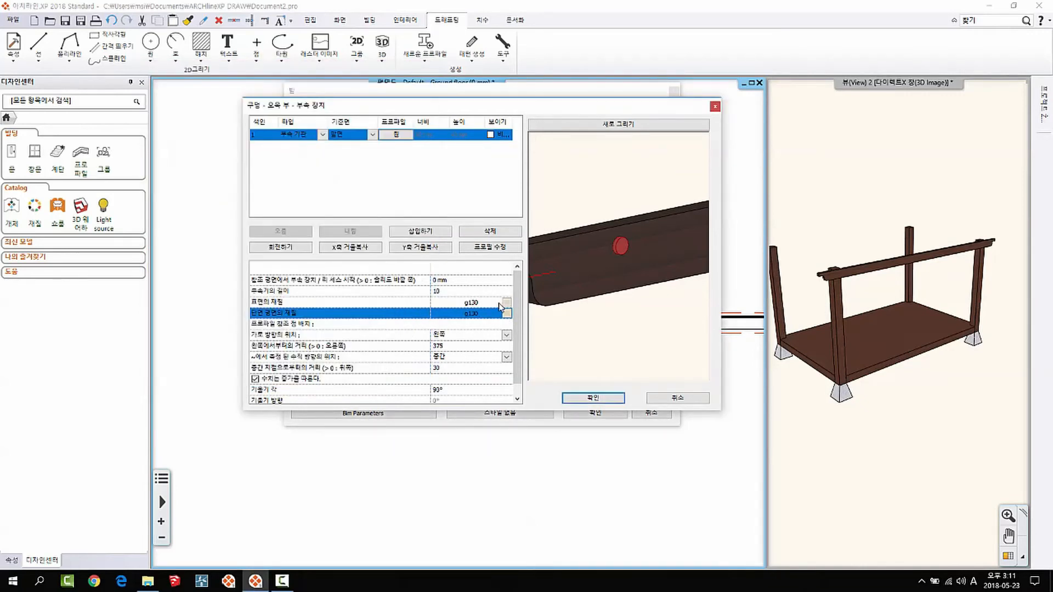
pyautogui.moveTo(518, 287); pyautogui.dragTo(533, 268)
# Insert a second circular accessory with the same settings and set its vertical distance from the midpoint to -30 mm
pyautogui.click(403, 232)
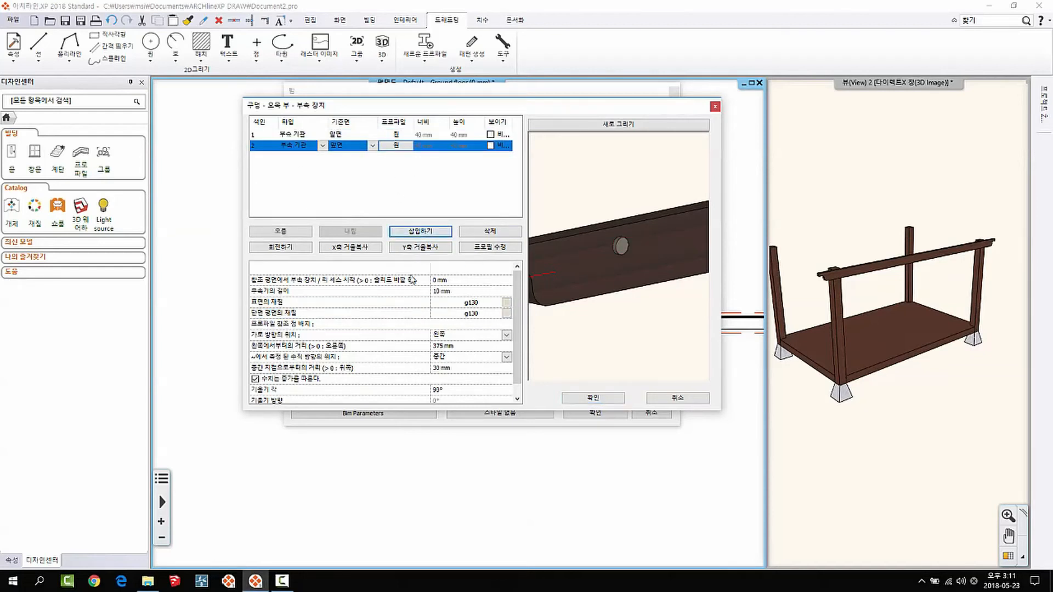
pyautogui.moveTo(620, 243); pyautogui.dragTo(624, 230, button='middle')
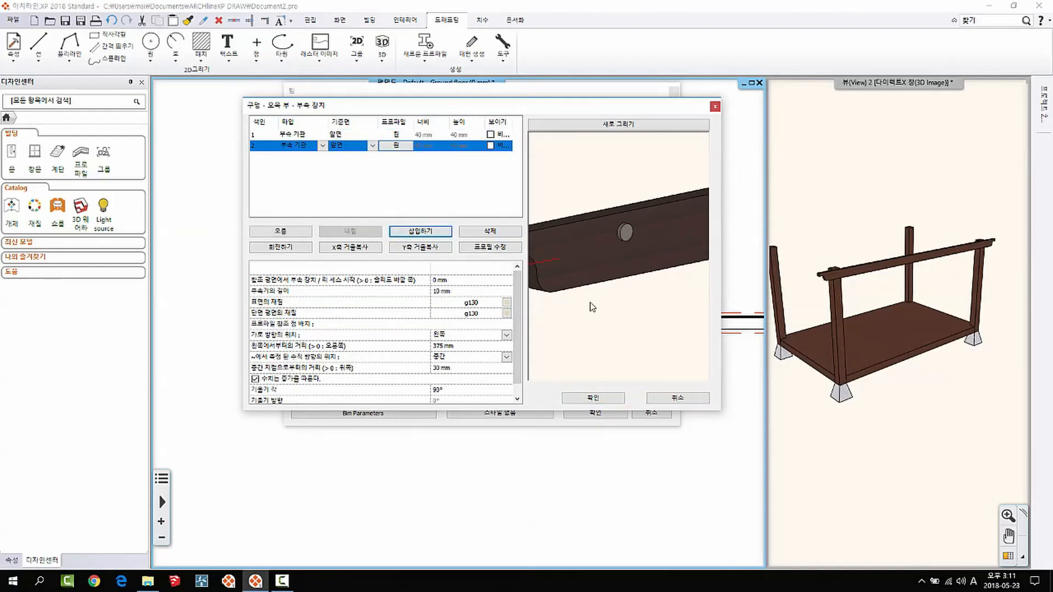
pyautogui.click(445, 369)
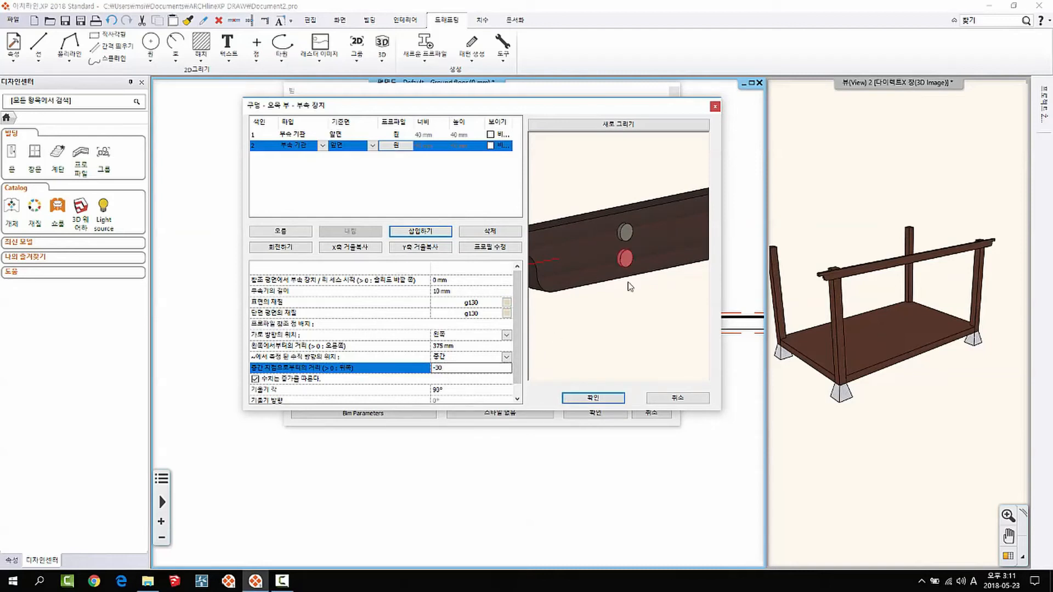
pyautogui.moveTo(628, 268); pyautogui.dragTo(601, 325, button='middle')
pyautogui.scroll(-5, 601, 325)
pyautogui.moveTo(670, 310); pyautogui.dragTo(598, 327, button='middle')
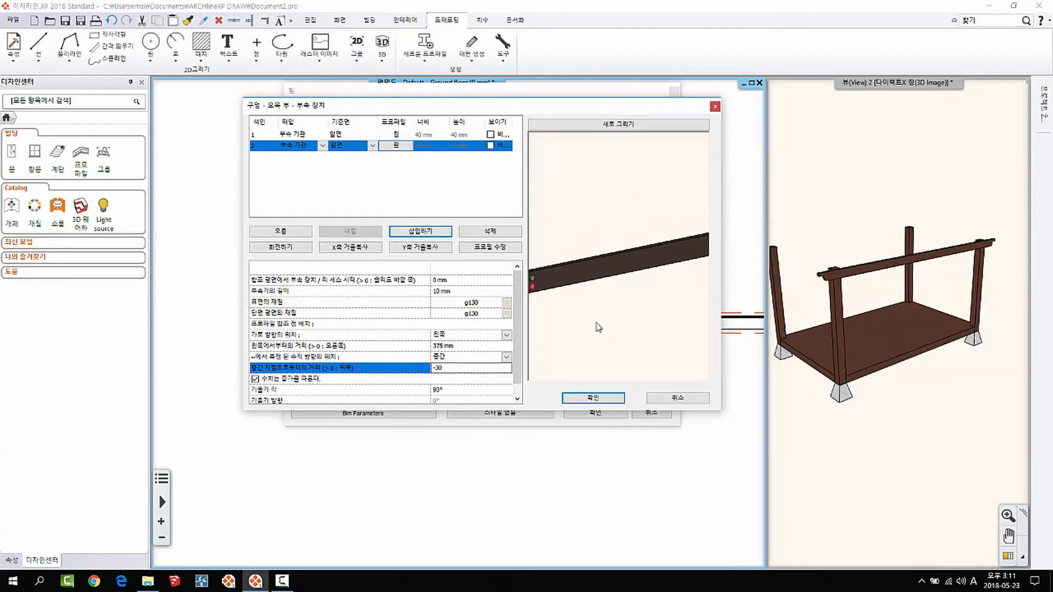
# Insert a third accessory and set its horizontal position to be measured from the beam's right end (오른쪽)
pyautogui.click(432, 232)
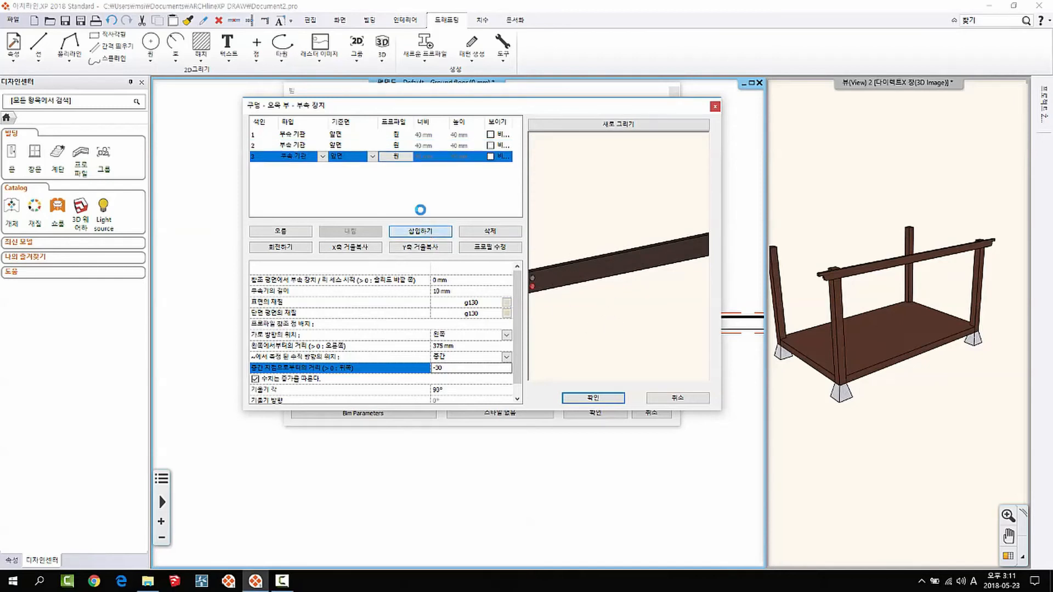
pyautogui.moveTo(577, 283); pyautogui.dragTo(606, 283, button='middle')
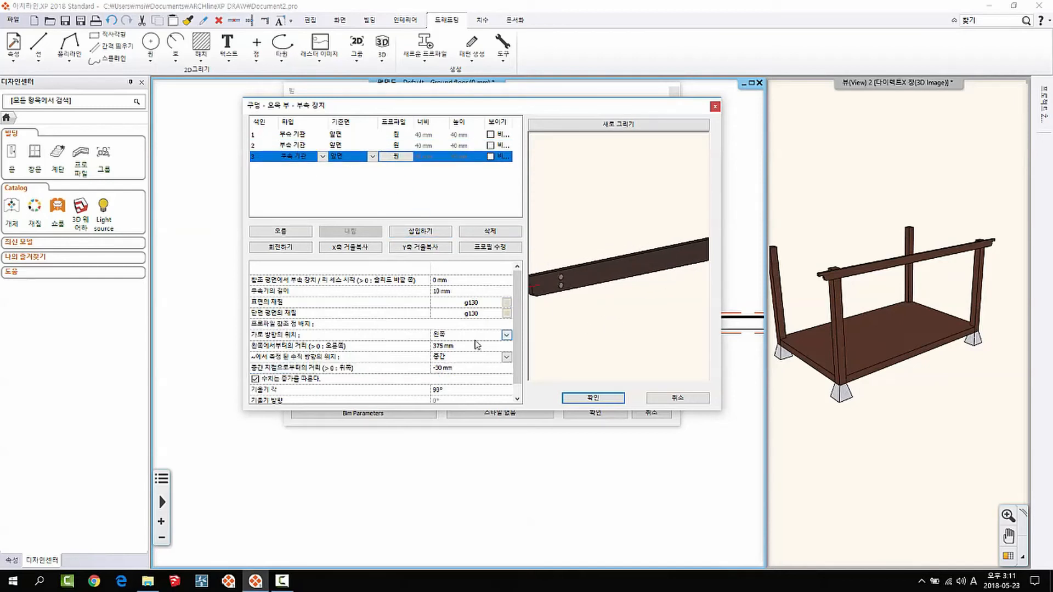
pyautogui.click(505, 335)
pyautogui.click(451, 362)
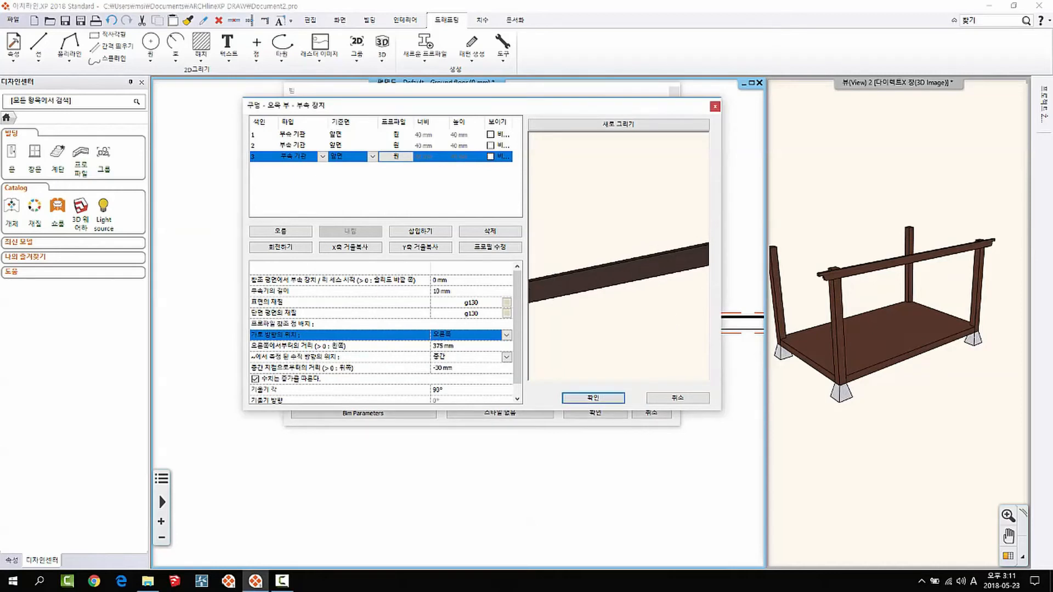
pyautogui.moveTo(689, 271); pyautogui.dragTo(611, 292, button='middle')
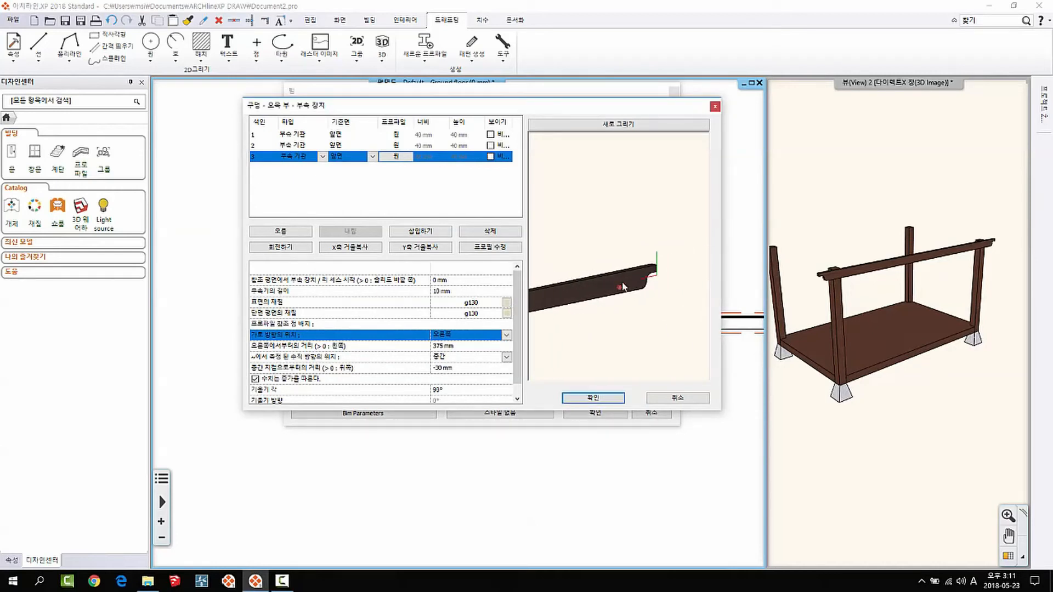
pyautogui.scroll(2, 622, 282)
pyautogui.scroll(1, 608, 284)
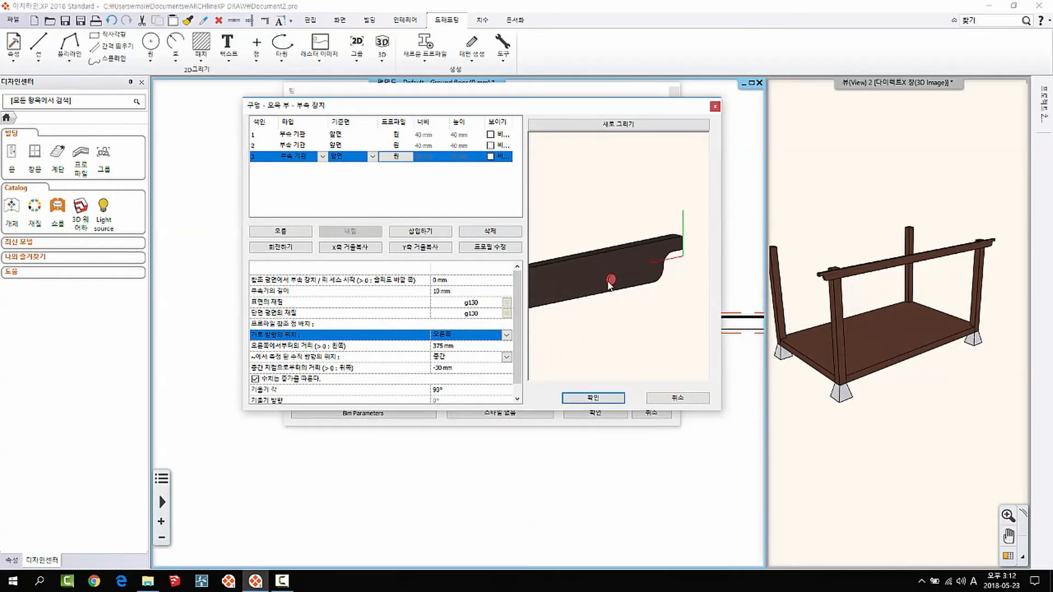
# Insert a fourth accessory at the beam's right end and set its vertical distance from the midpoint to 30 mm
pyautogui.click(402, 231)
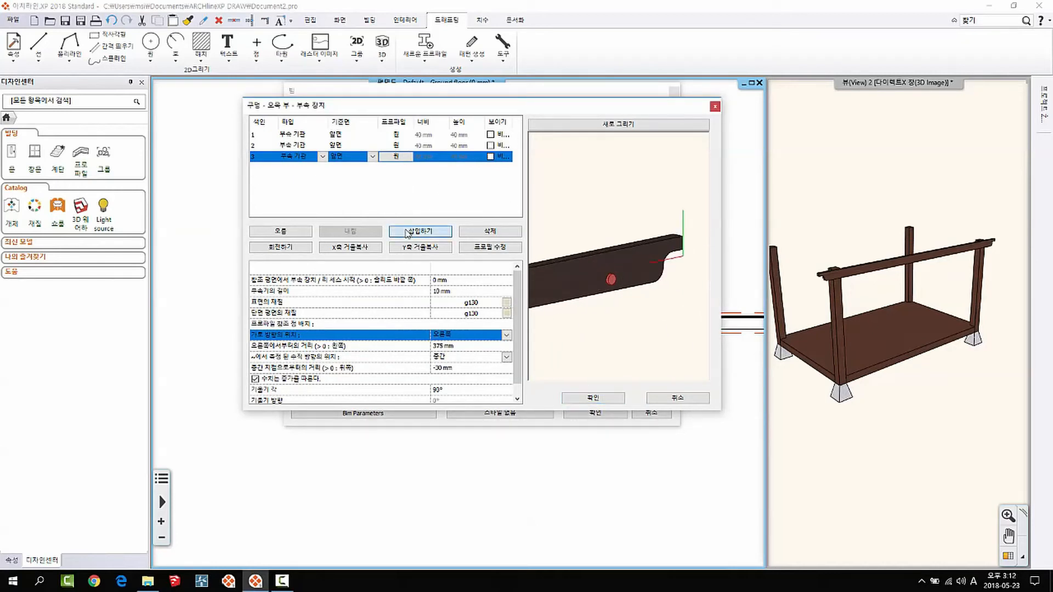
pyautogui.click(455, 368)
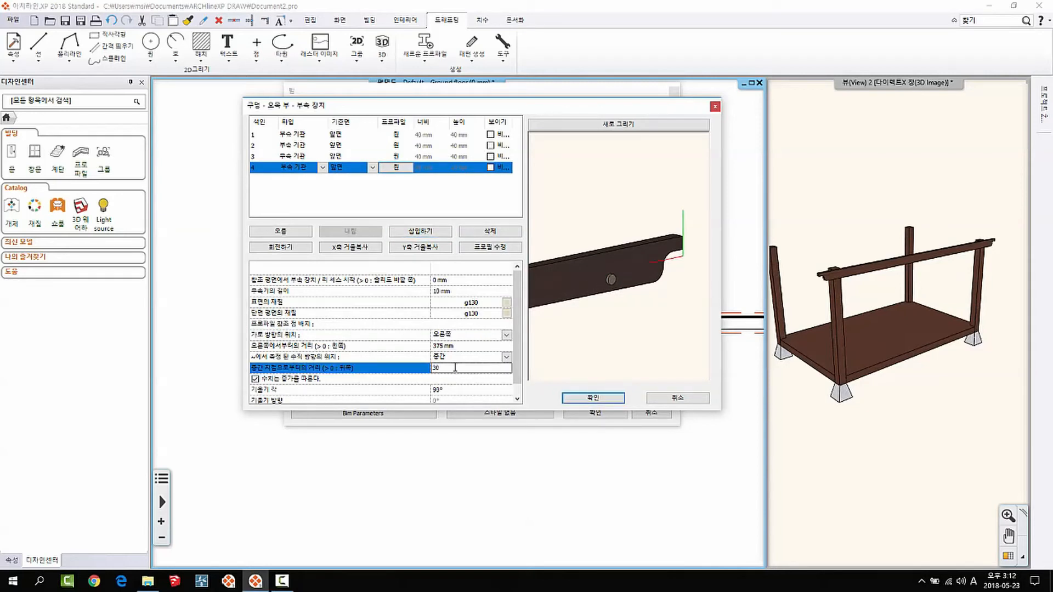
# Inspect the beam in the preview to check the accessories along its length
pyautogui.scroll(-6, 674, 287)
pyautogui.moveTo(634, 308); pyautogui.dragTo(701, 261, button='middle')
pyautogui.moveTo(594, 249); pyautogui.dragTo(593, 274, button='middle')
pyautogui.scroll(2, 592, 274)
pyautogui.scroll(2, 592, 271)
pyautogui.scroll(-2, 662, 285)
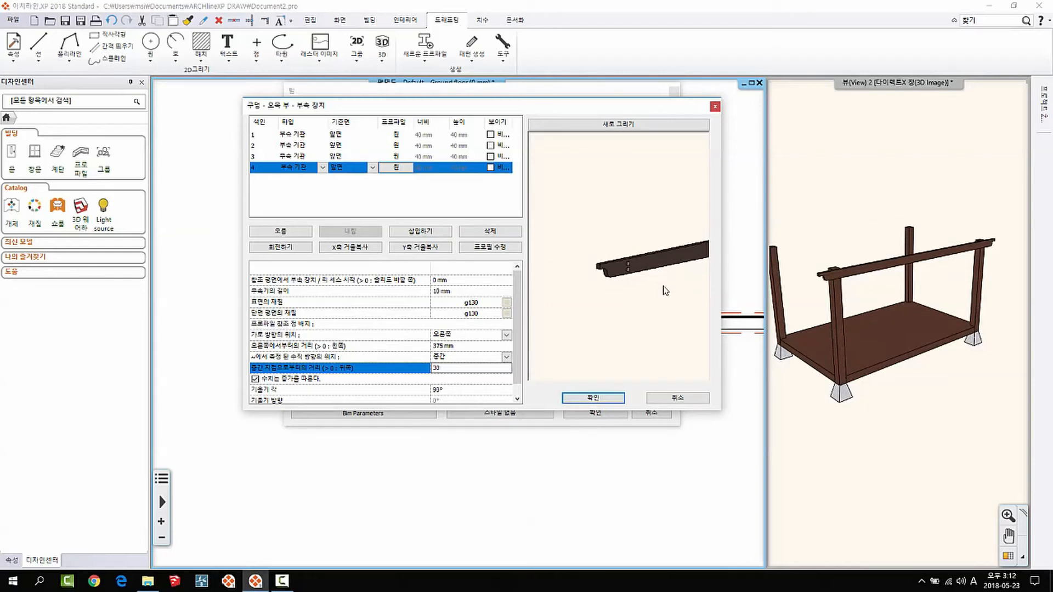
pyautogui.moveTo(662, 286); pyautogui.dragTo(542, 317, button='middle')
pyautogui.scroll(-1, 585, 304)
pyautogui.moveTo(700, 257); pyautogui.dragTo(707, 278, button='middle')
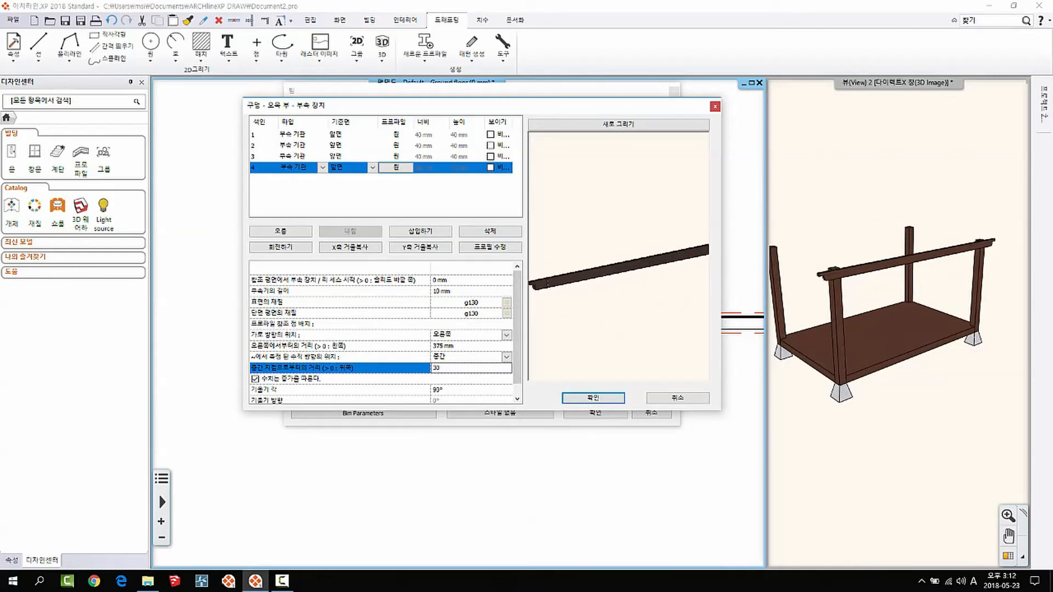
# Apply the accessory and beam settings, and check the round accessories at both beam ends in the 3D view
pyautogui.click(591, 398)
pyautogui.click(595, 414)
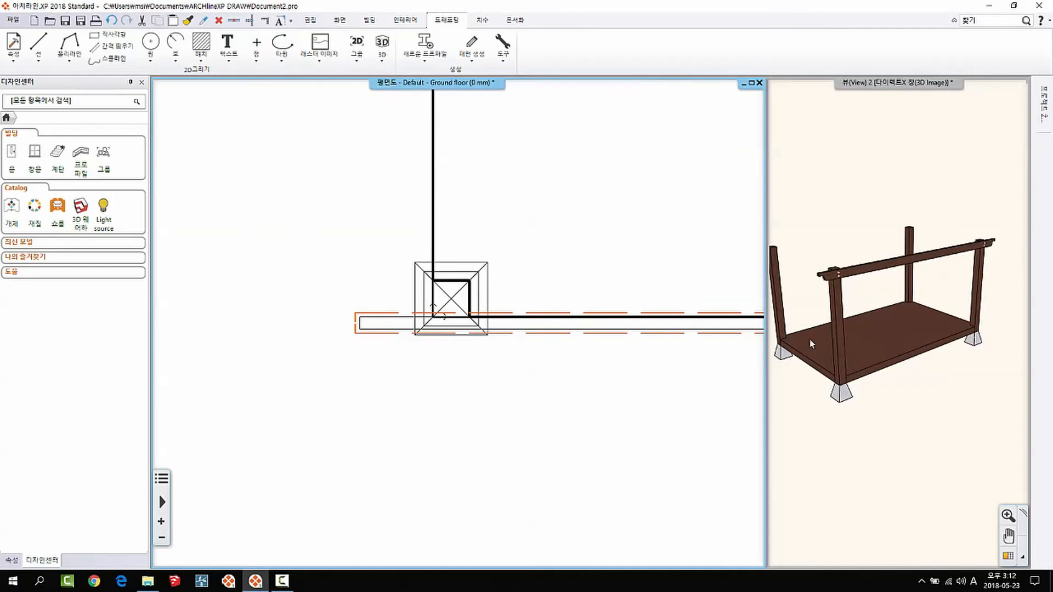
pyautogui.scroll(3, 902, 296)
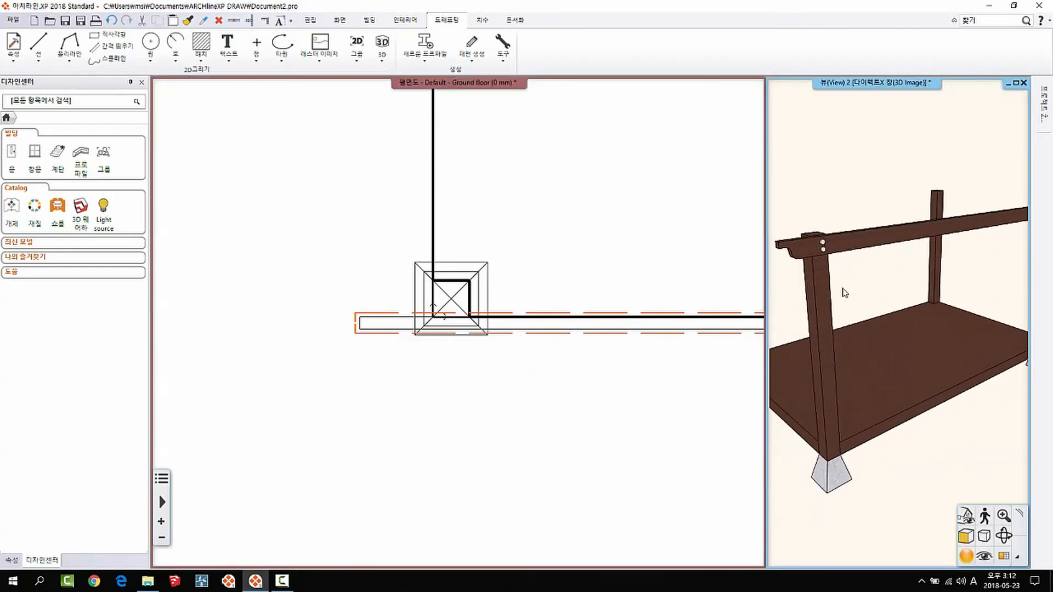
pyautogui.scroll(-3, 845, 292)
pyautogui.scroll(3, 937, 254)
pyautogui.scroll(-4, 965, 258)
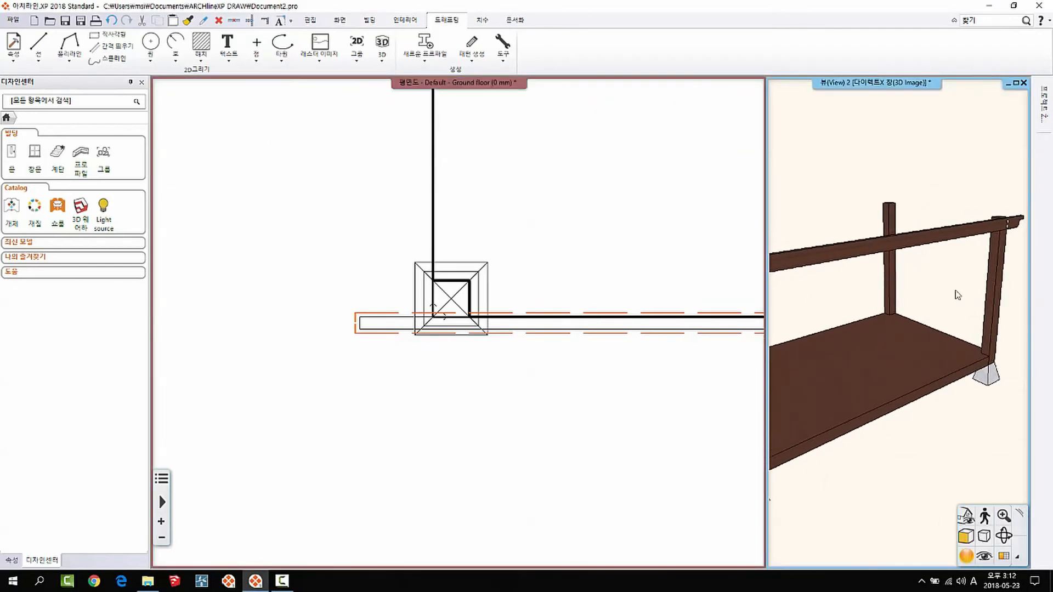
# Mirror a copy of the beam to the posts' opposite side about a horizontal axis through the lower-left post's midpoint
pyautogui.moveTo(454, 340); pyautogui.dragTo(370, 339, button='middle')
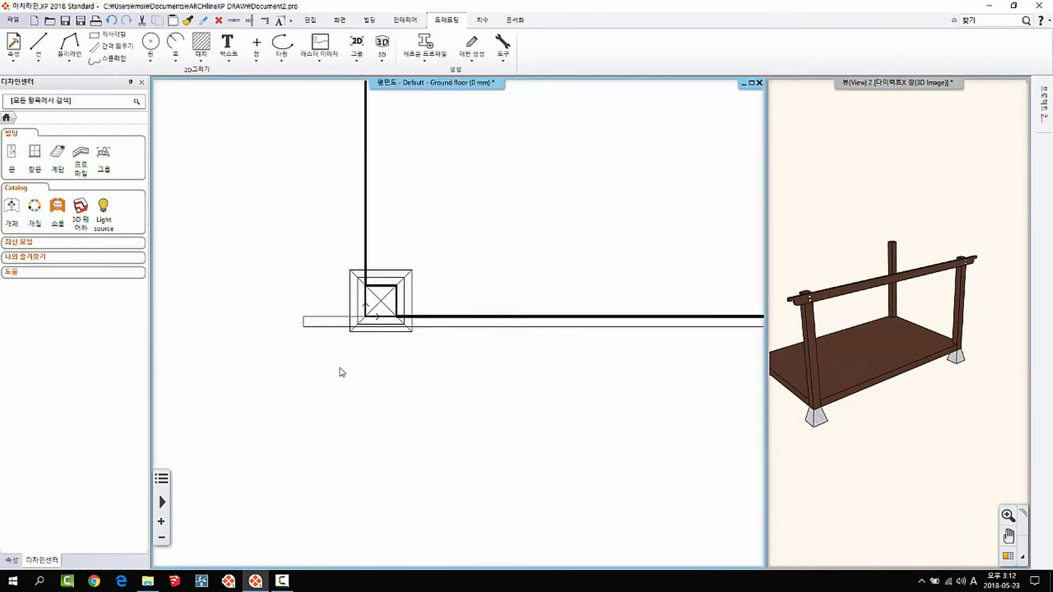
pyautogui.scroll(-2, 307, 357)
pyautogui.click(245, 317)
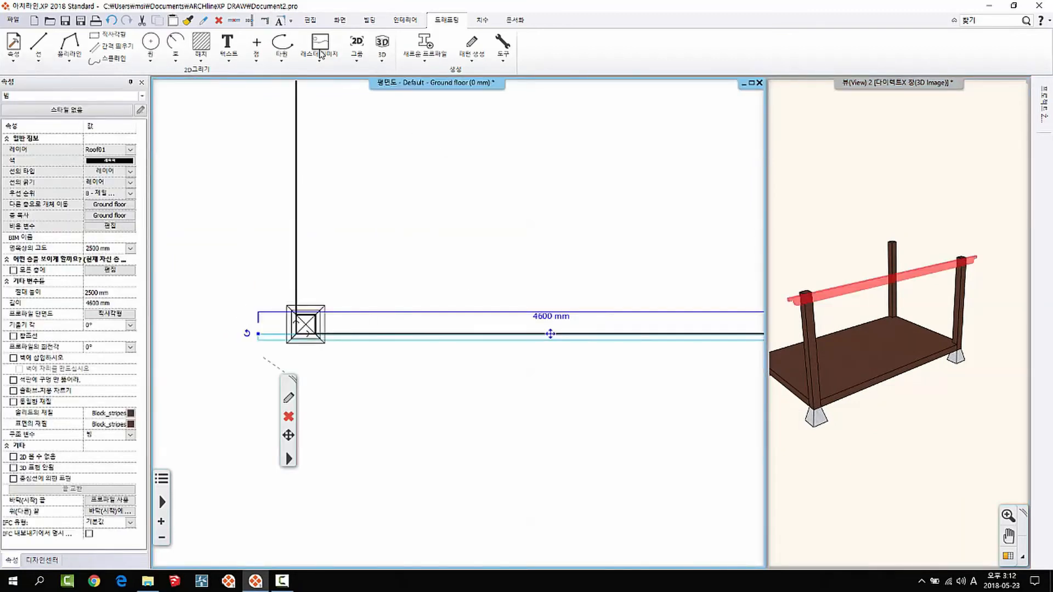
pyautogui.click(309, 20)
pyautogui.click(193, 54)
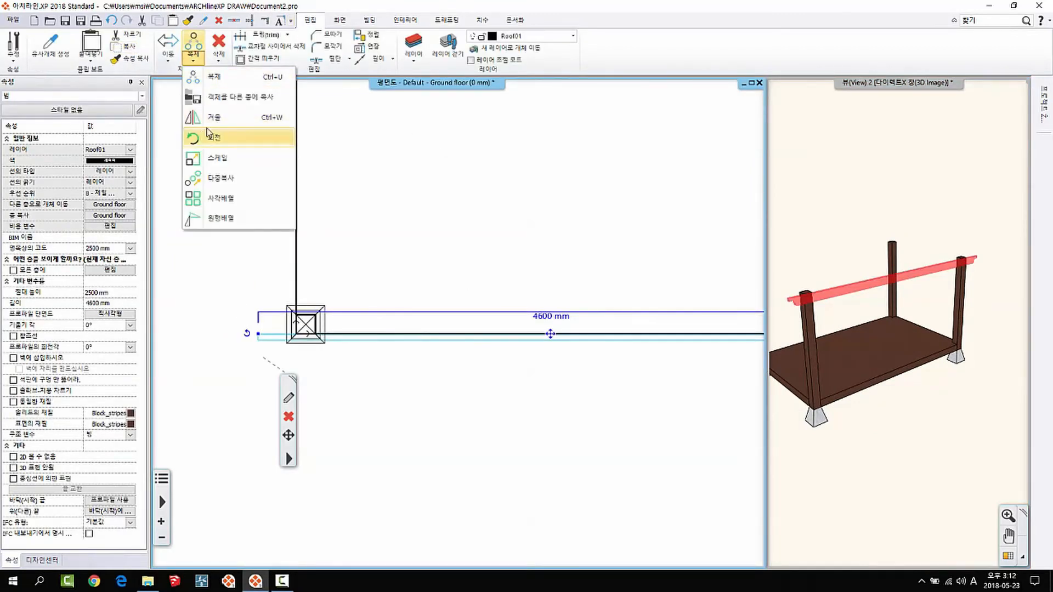
pyautogui.click(208, 114)
pyautogui.scroll(3, 305, 317)
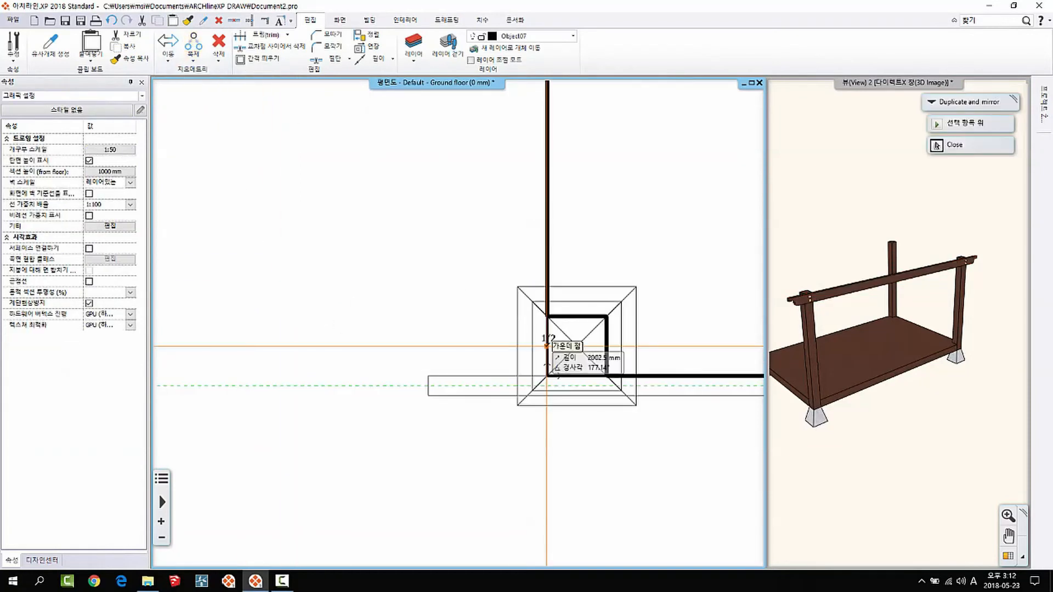
pyautogui.click(547, 346)
pyautogui.click(295, 341)
pyautogui.scroll(-5, 688, 381)
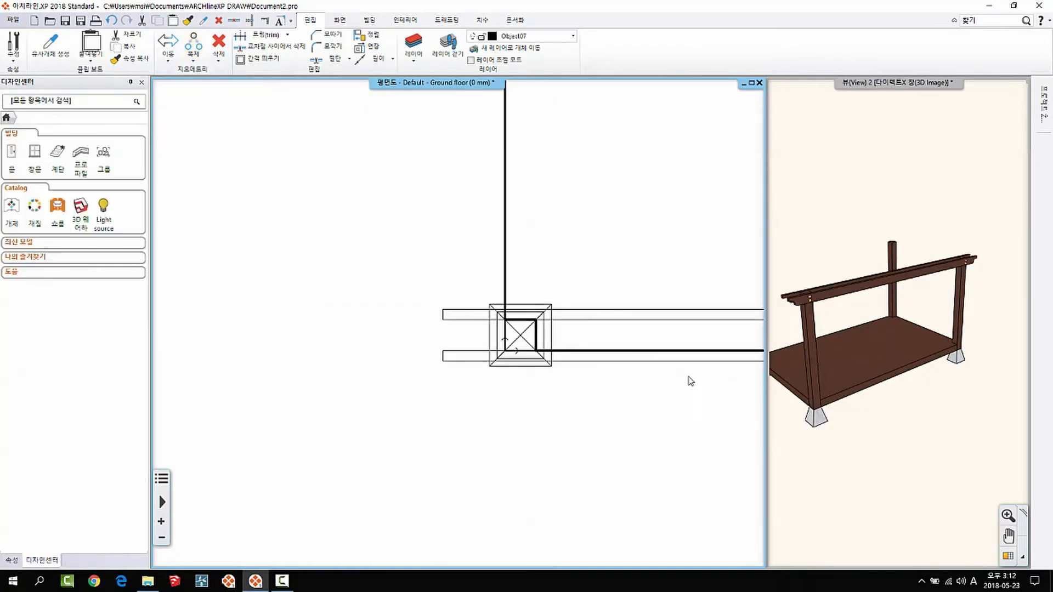
# Mirror a copy of both lower beams onto the upper posts about a horizontal axis through the left deck edge's midpoint
pyautogui.moveTo(612, 296); pyautogui.dragTo(467, 320, button='middle')
pyautogui.scroll(-2, 468, 320)
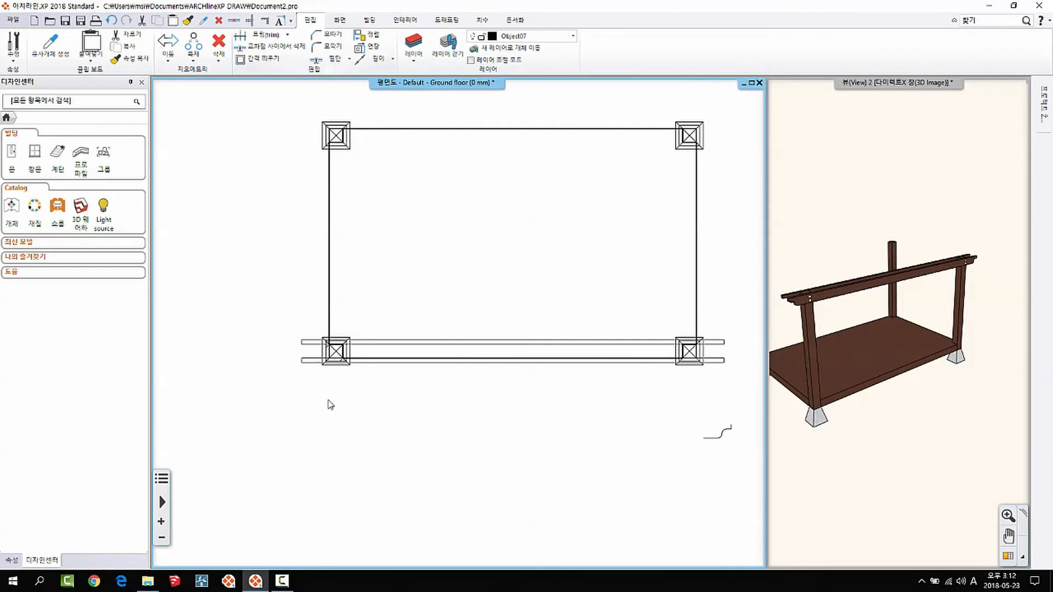
pyautogui.scroll(2, 313, 328)
pyautogui.moveTo(386, 109); pyautogui.dragTo(346, 171, button='middle')
pyautogui.moveTo(333, 529); pyautogui.dragTo(272, 451)
pyautogui.click(189, 57)
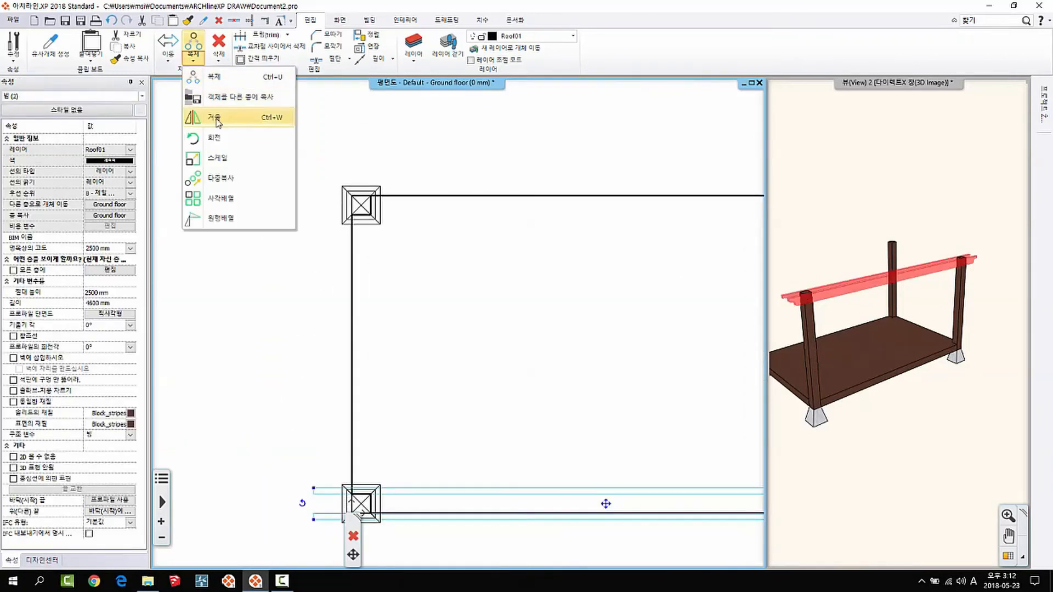
pyautogui.click(220, 117)
pyautogui.click(351, 354)
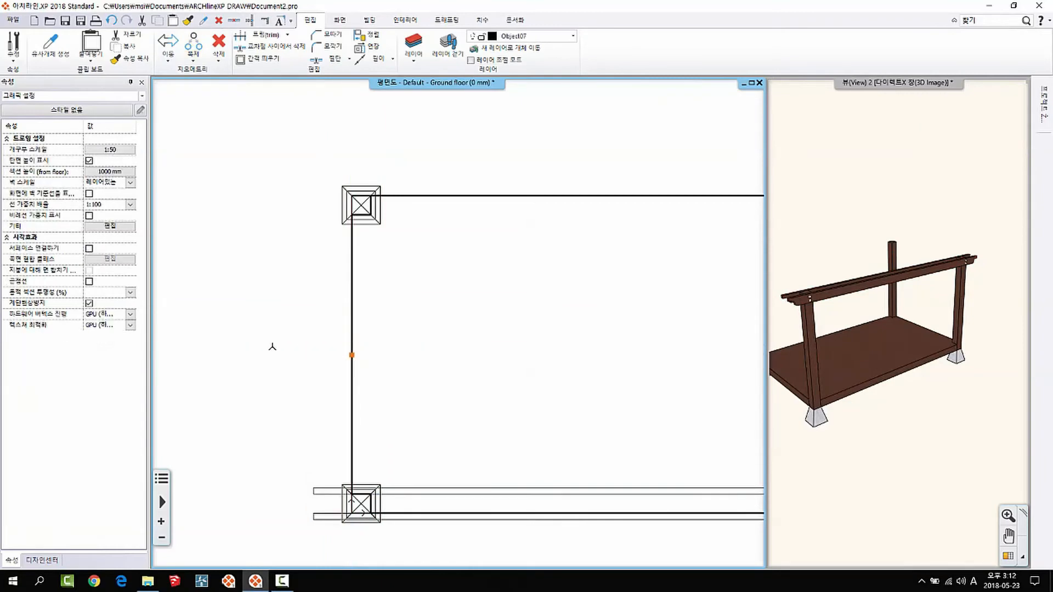
pyautogui.click(202, 354)
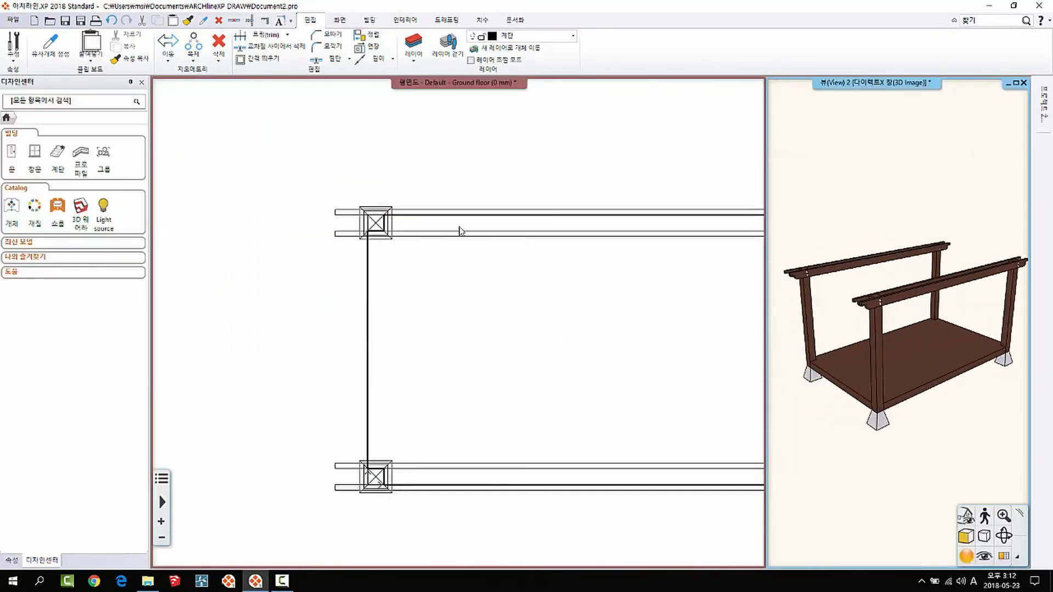
# Place a copy of the upper pair's outer beam in the empty area below the structure in plan
pyautogui.moveTo(358, 219); pyautogui.dragTo(310, 185, button='middle')
pyautogui.scroll(1, 306, 198)
pyautogui.click(303, 198)
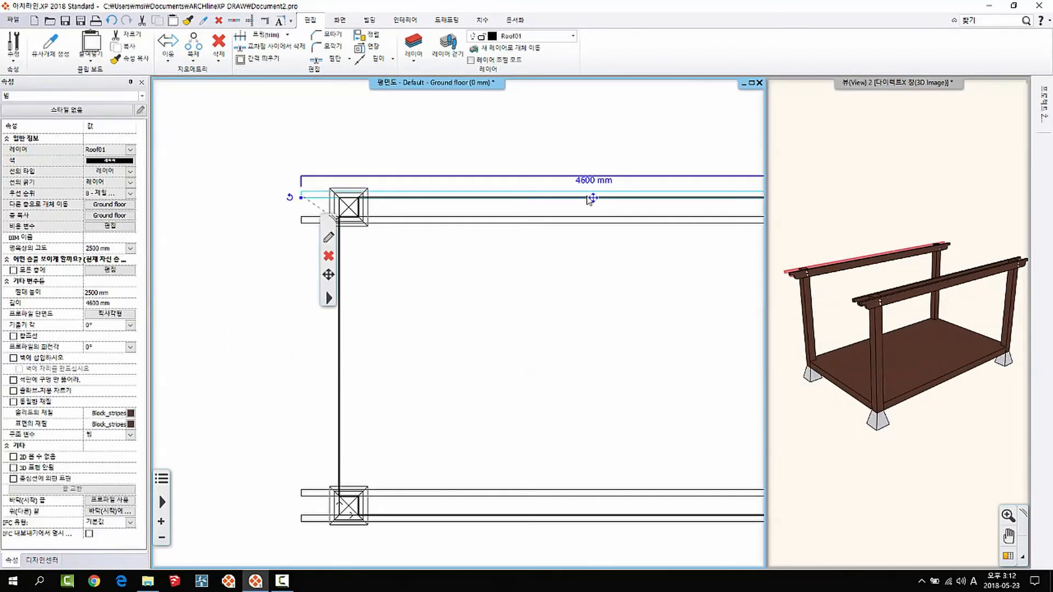
pyautogui.click(593, 198)
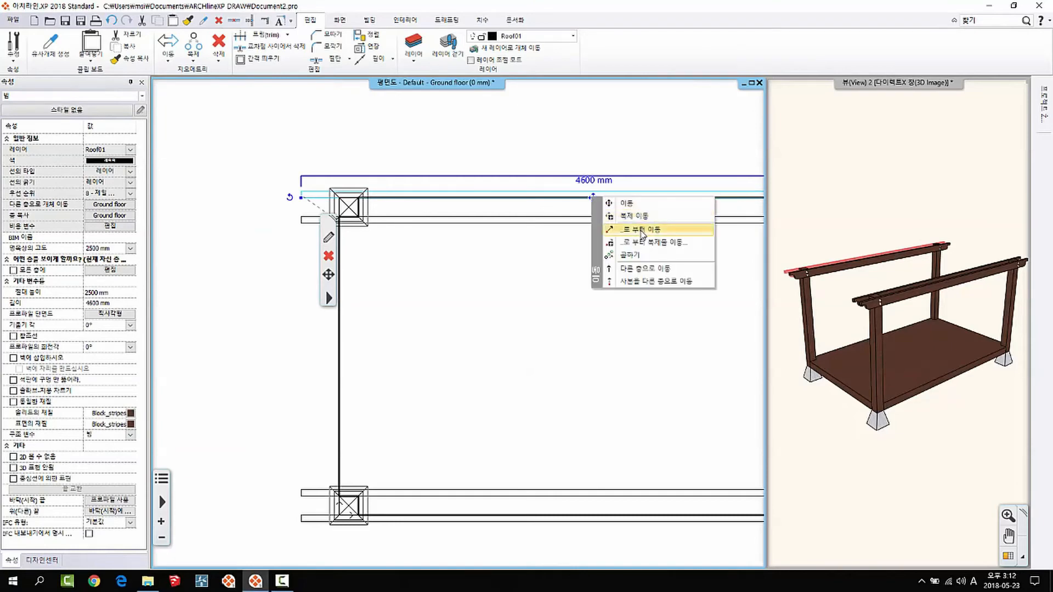
pyautogui.click(652, 243)
pyautogui.click(425, 249)
pyautogui.scroll(-1, 442, 312)
pyautogui.moveTo(367, 428); pyautogui.dragTo(415, 227, button='middle')
pyautogui.scroll(-1, 414, 228)
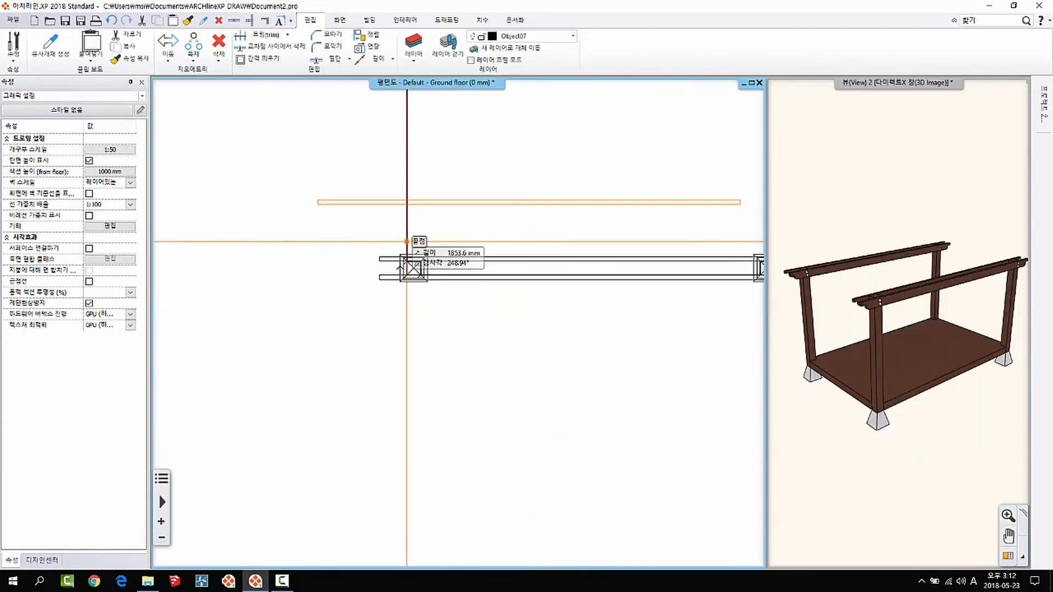
pyautogui.click(355, 437)
pyautogui.scroll(-1, 576, 428)
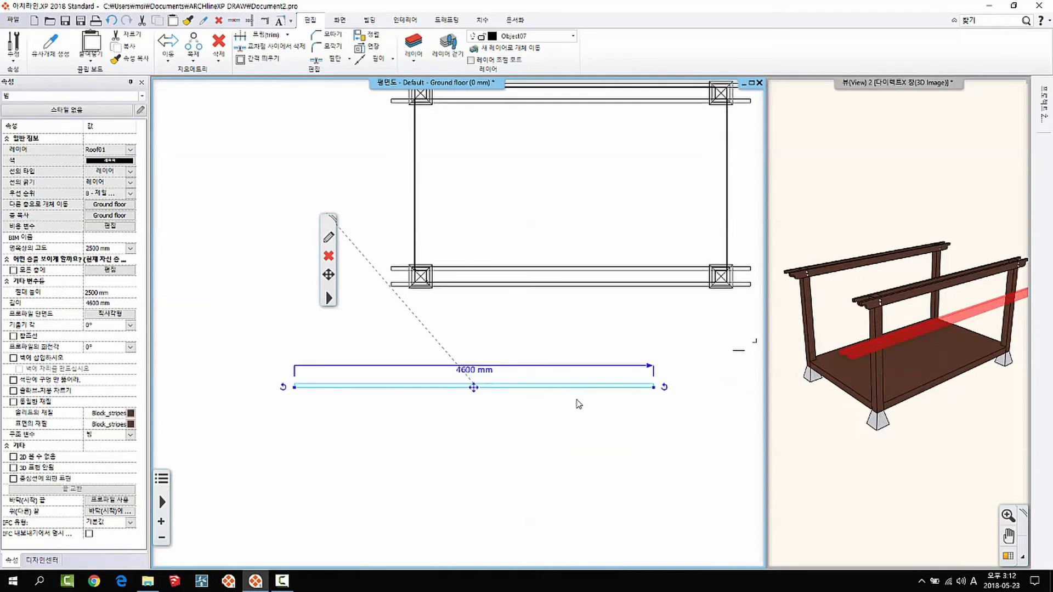
# Rotate the copied beam a quarter turn so that it runs vertically in plan
pyautogui.click(665, 386)
pyautogui.click(698, 395)
pyautogui.click(508, 261)
pyautogui.moveTo(904, 363); pyautogui.dragTo(890, 361, button='middle')
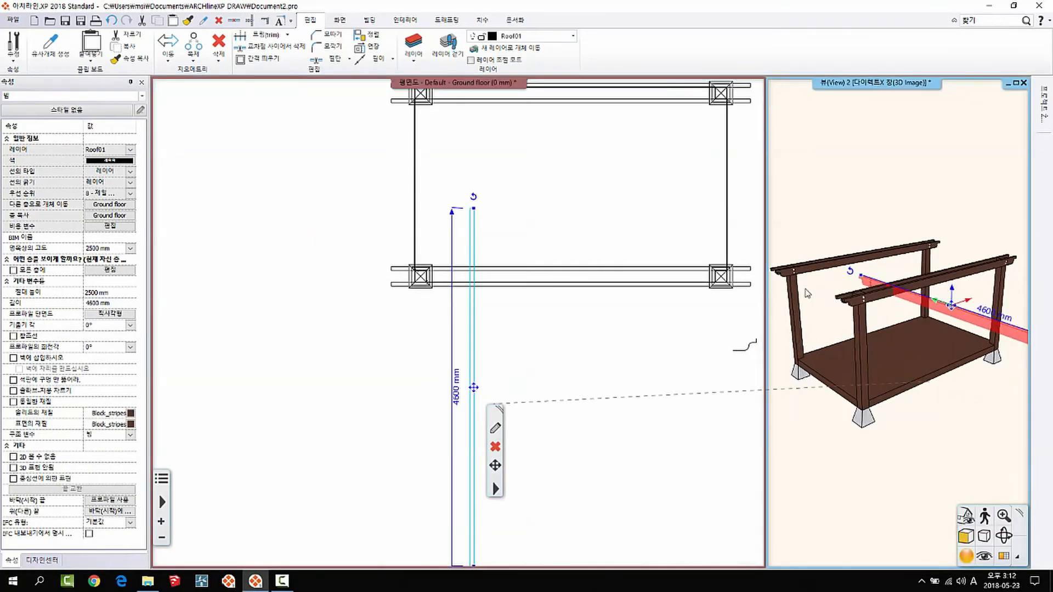
pyautogui.scroll(-2, 397, 331)
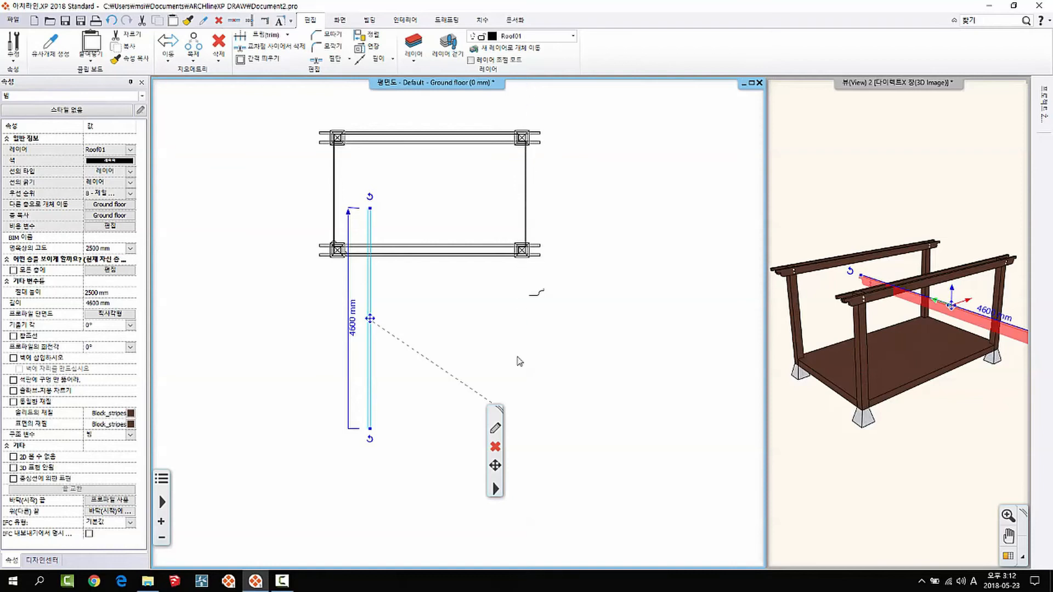
# Set the vertical beam's length to 3100 mm and check it in the 3D view
pyautogui.click(355, 323)
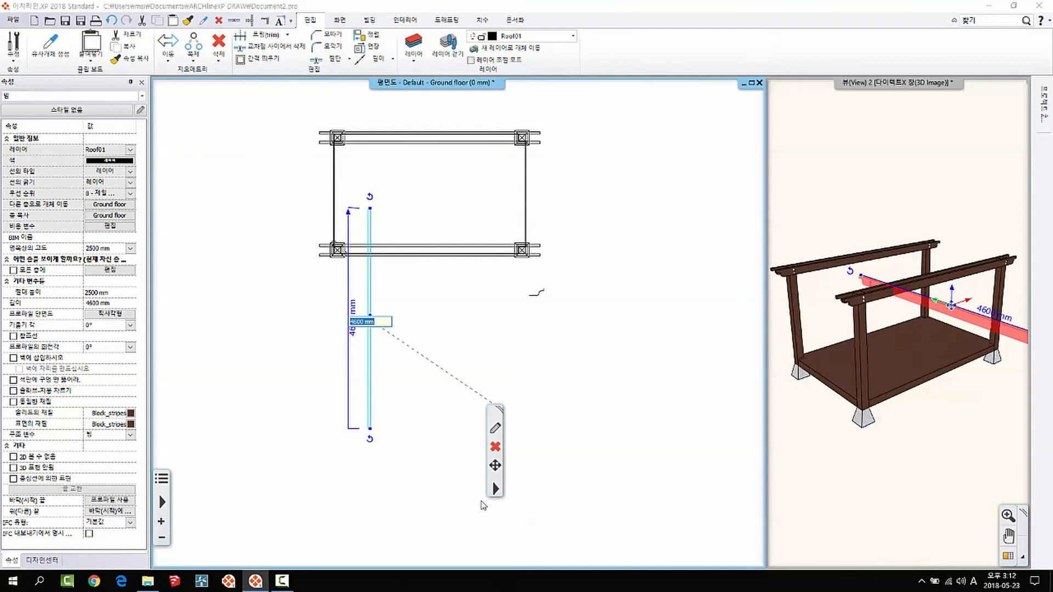
pyautogui.write('31')
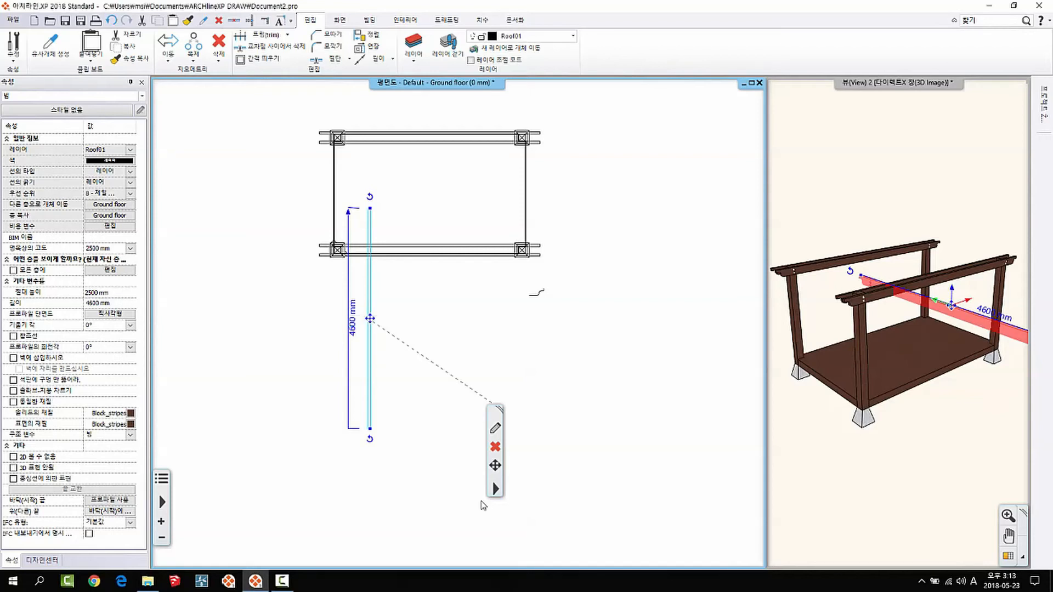
pyautogui.press('Return')
pyautogui.moveTo(529, 373); pyautogui.dragTo(591, 353, button='middle')
pyautogui.click(902, 373)
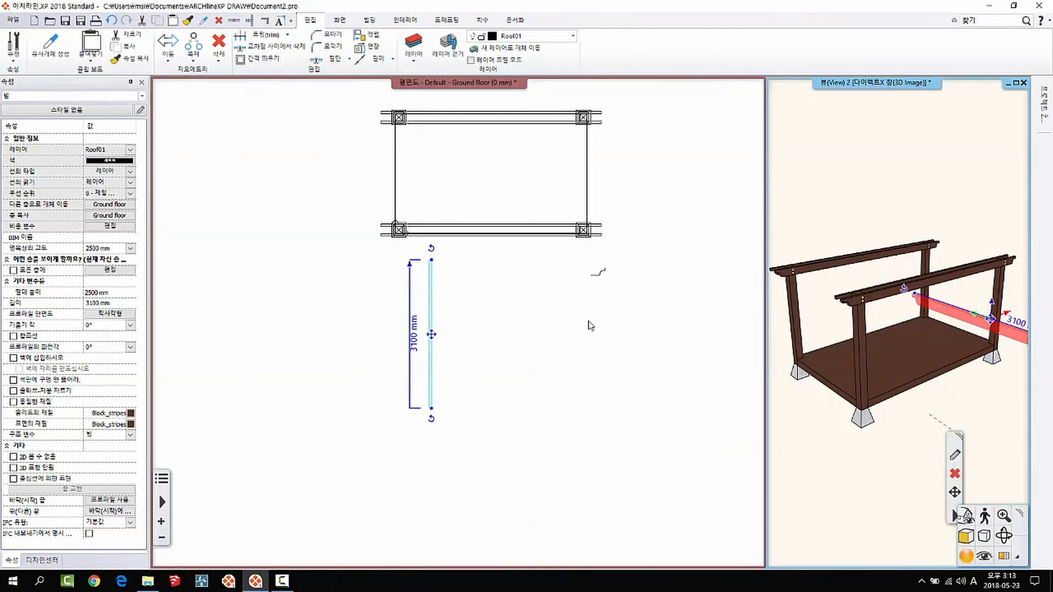
pyautogui.moveTo(915, 381); pyautogui.dragTo(870, 373, button='middle')
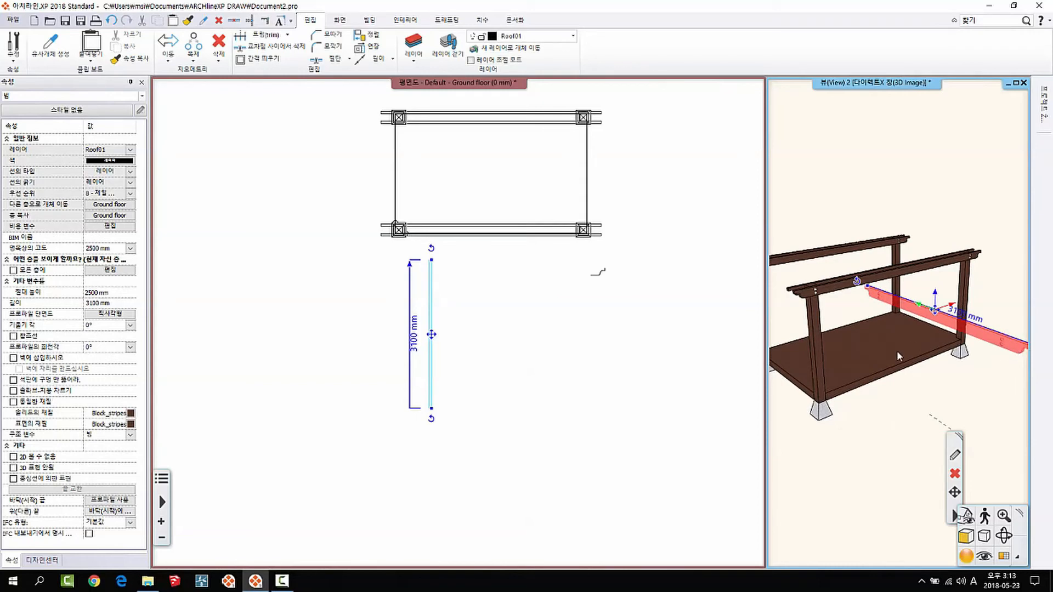
# Move the 3100 mm beam by its right side's midpoint onto the midpoint of the deck's left edge
pyautogui.click(429, 336)
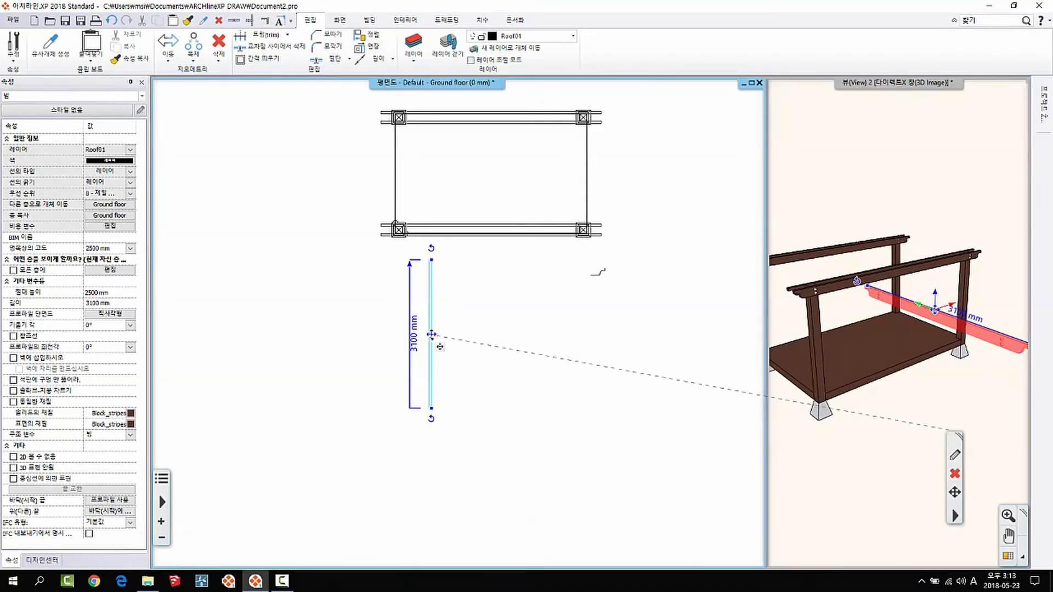
pyautogui.click(431, 334)
pyautogui.click(462, 366)
pyautogui.scroll(2, 450, 357)
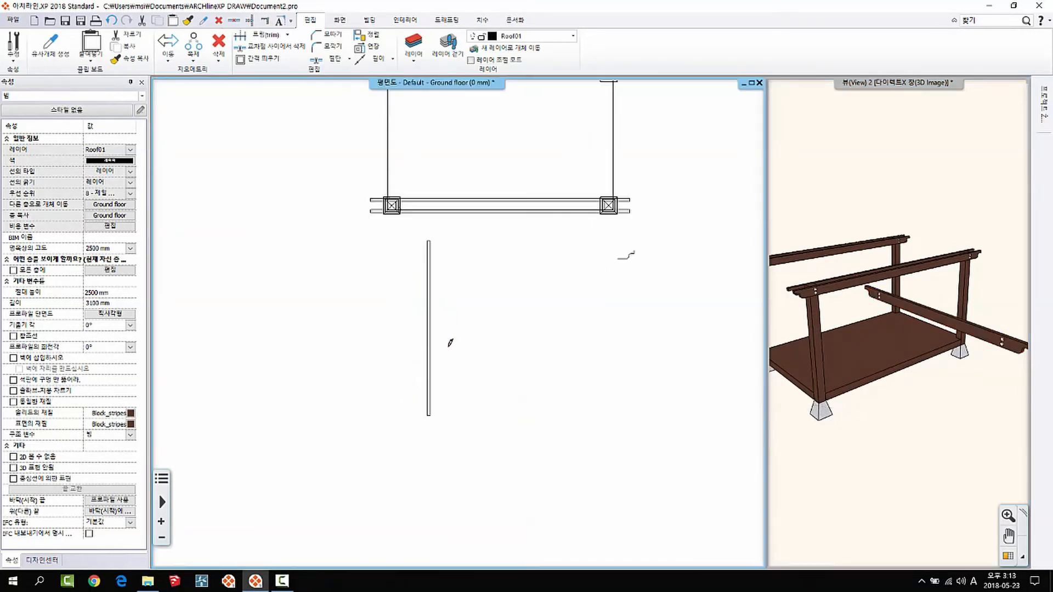
pyautogui.scroll(3, 430, 322)
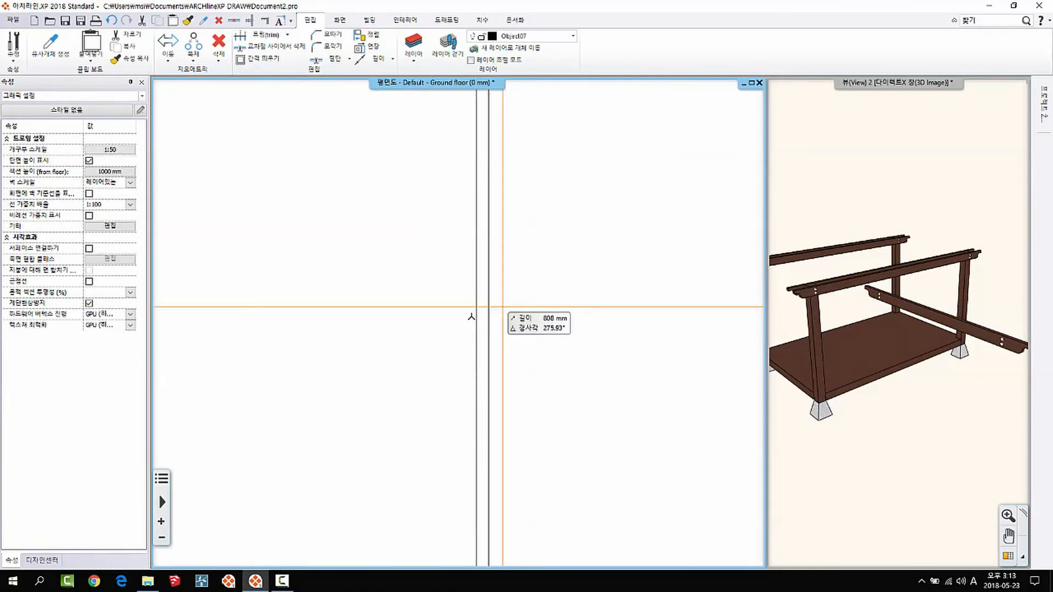
pyautogui.click(488, 294)
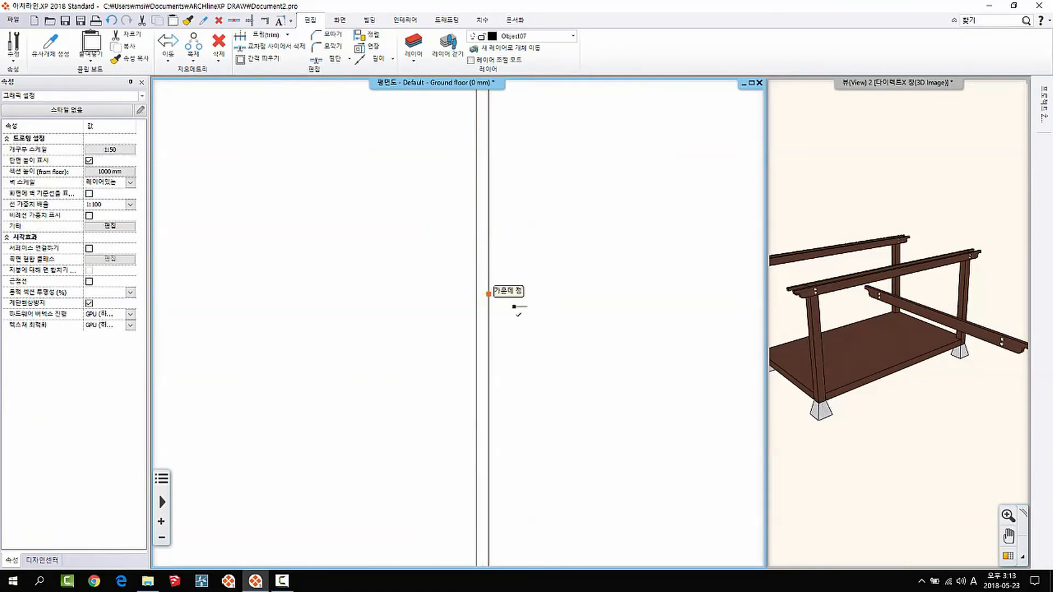
pyautogui.scroll(-4, 438, 188)
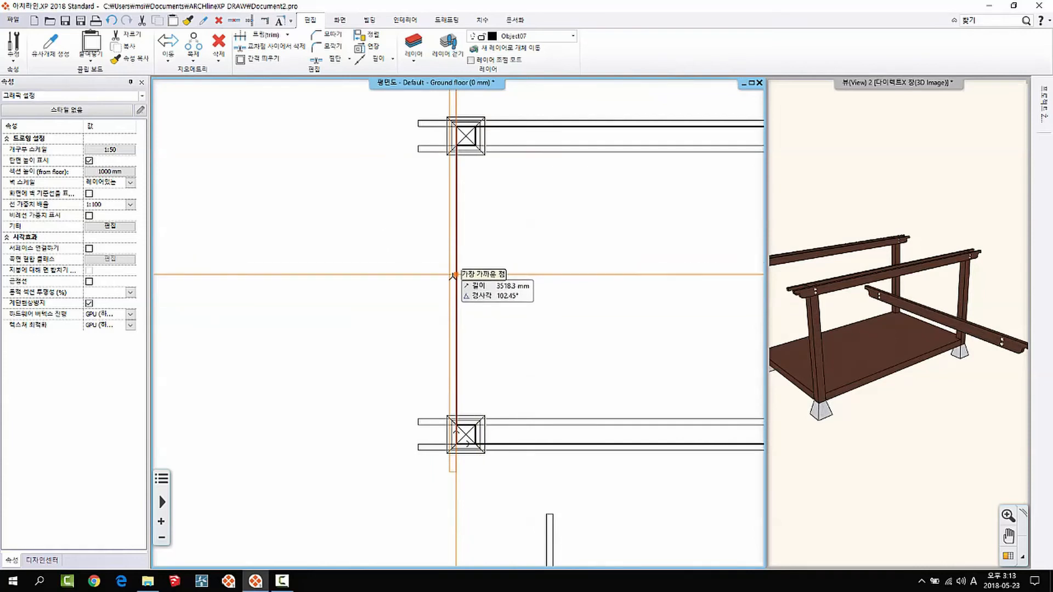
pyautogui.click(455, 286)
pyautogui.moveTo(845, 361); pyautogui.dragTo(953, 335, button='middle')
pyautogui.scroll(3, 937, 301)
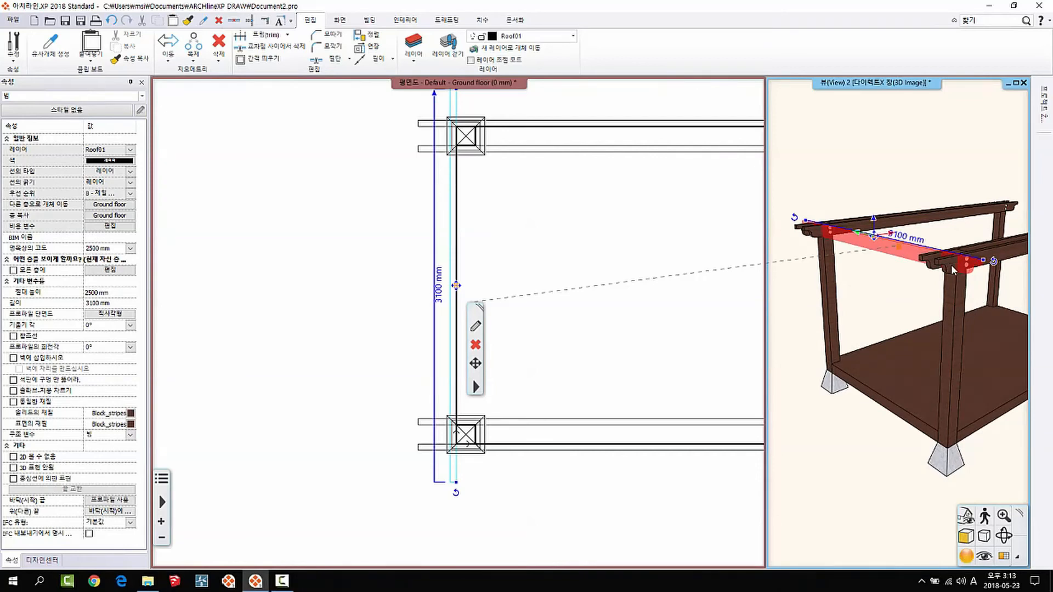
# Lower the crossbeam to an elevation of 2350 mm by entering 2500-150, and check it against the posts
pyautogui.click(105, 248)
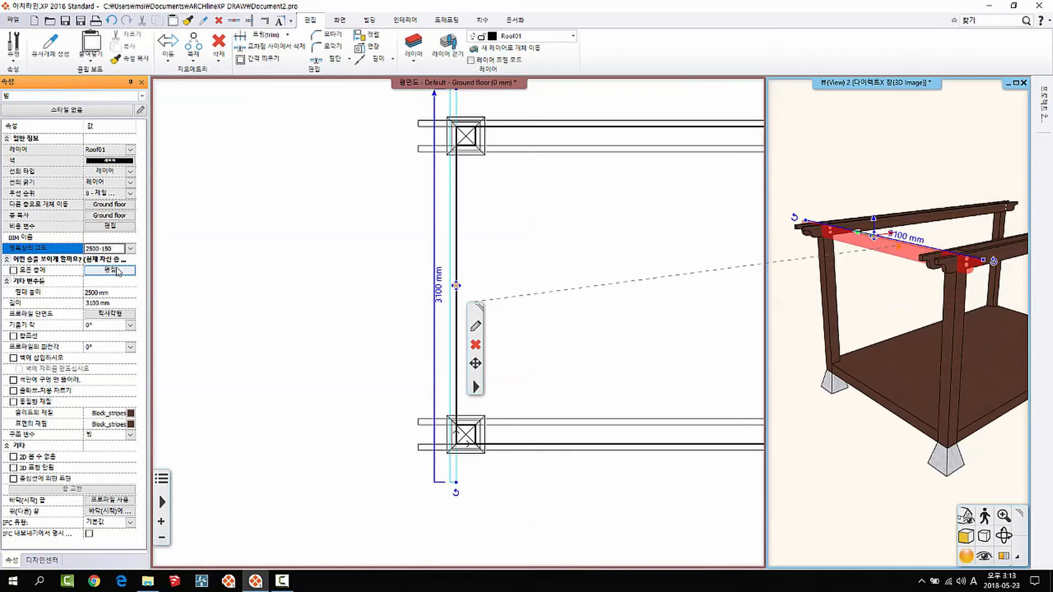
pyautogui.press('Return')
pyautogui.scroll(5, 878, 269)
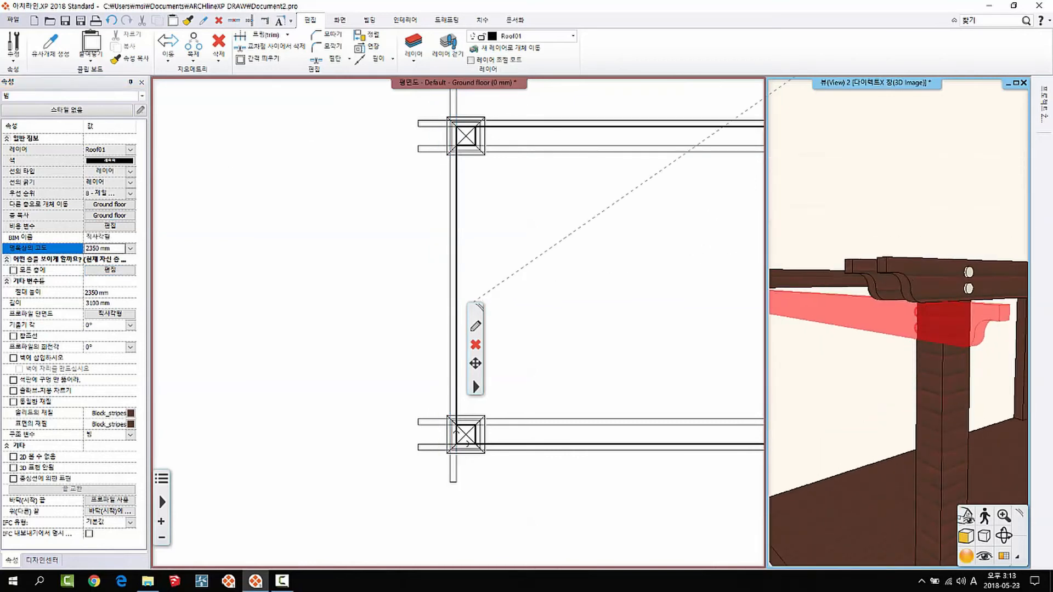
pyautogui.click(856, 302)
pyautogui.moveTo(804, 268); pyautogui.dragTo(935, 286, button='middle')
pyautogui.scroll(-2, 917, 363)
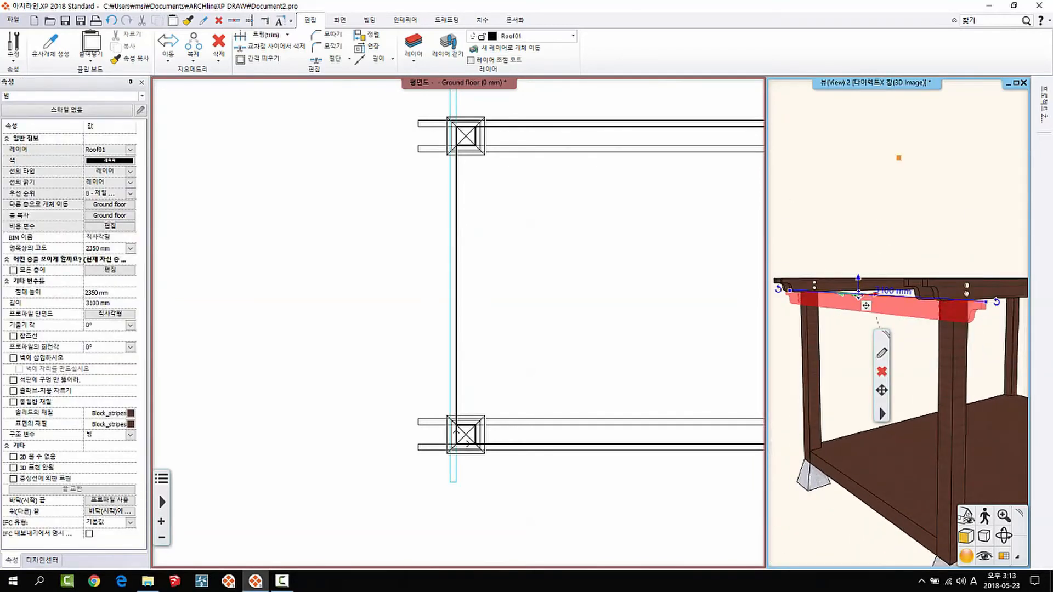
# Copy the crossbeam straight up from a reference point in the 3D view to an elevation of 2650 mm
pyautogui.click(870, 303)
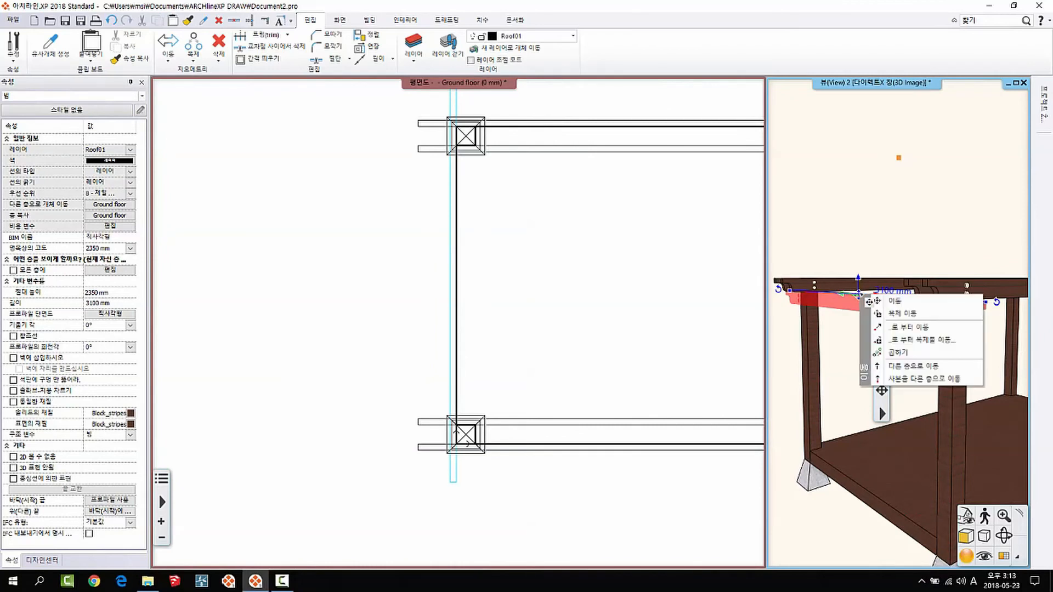
pyautogui.click(948, 340)
pyautogui.scroll(3, 960, 307)
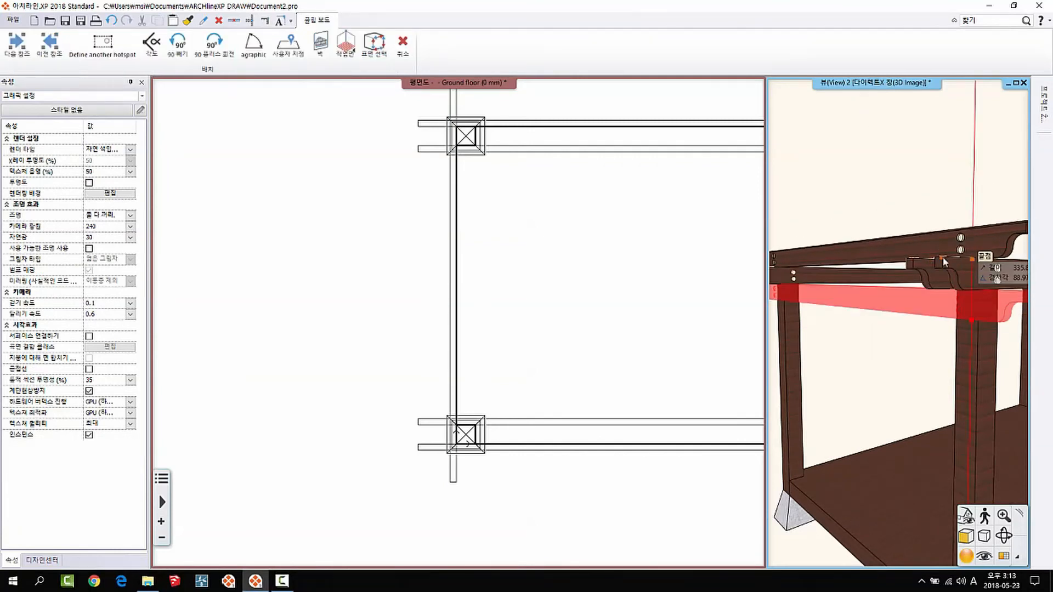
pyautogui.click(921, 419)
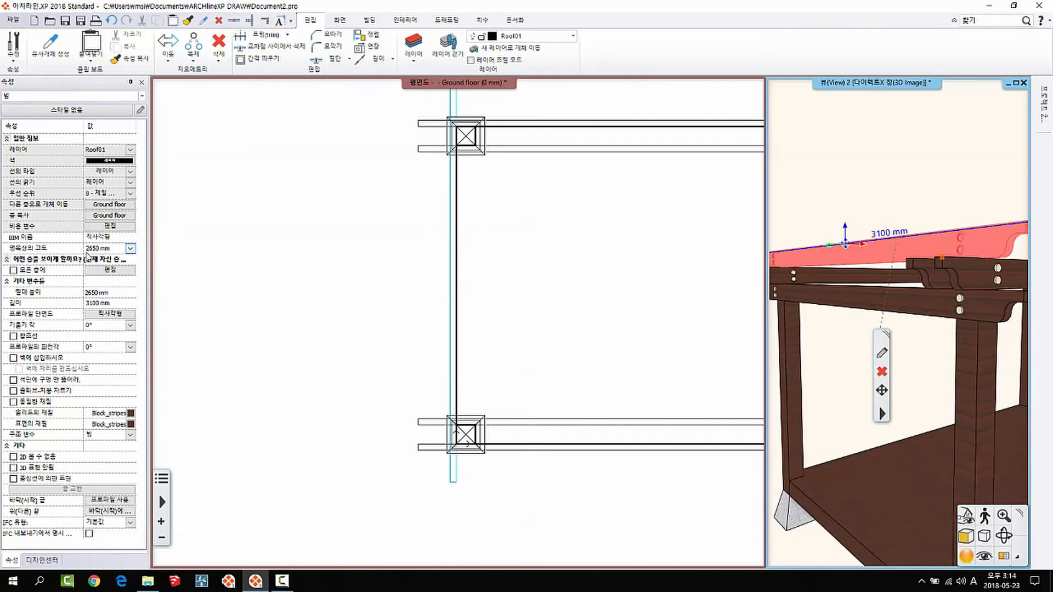
pyautogui.moveTo(847, 358); pyautogui.dragTo(931, 403, button='middle')
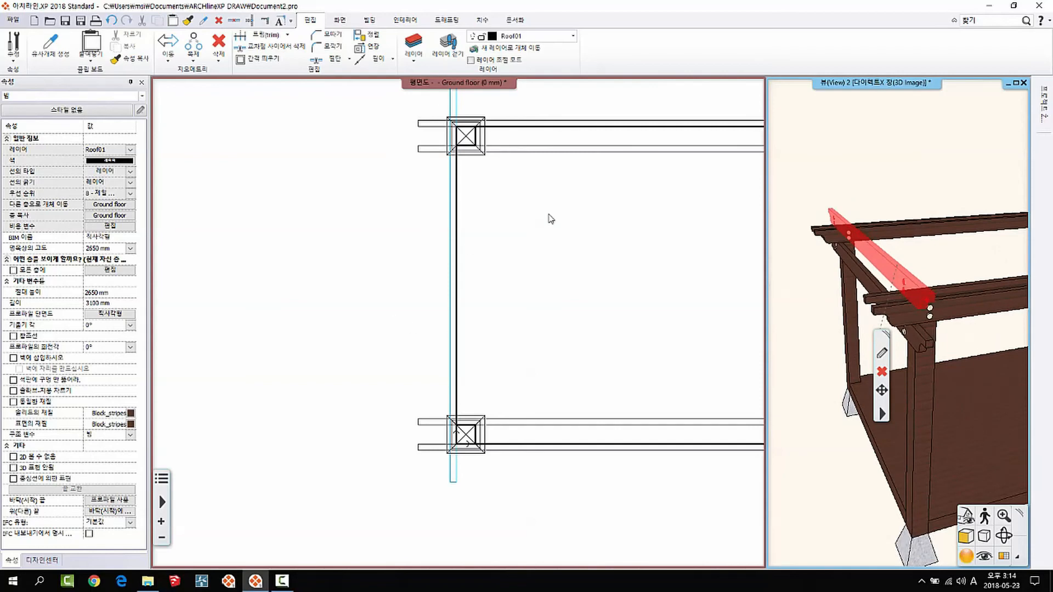
# Move the 2650 mm high crossbeam out of the way, to the left of the structure in plan
pyautogui.moveTo(550, 217); pyautogui.dragTo(482, 251, button='middle')
pyautogui.press('Escape')
pyautogui.click(887, 263)
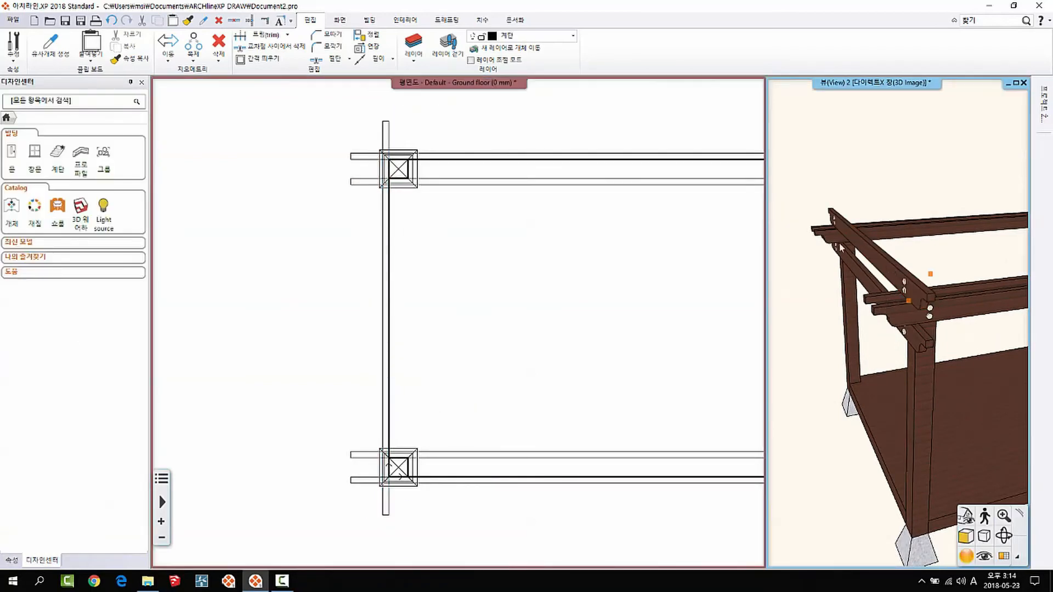
pyautogui.click(877, 258)
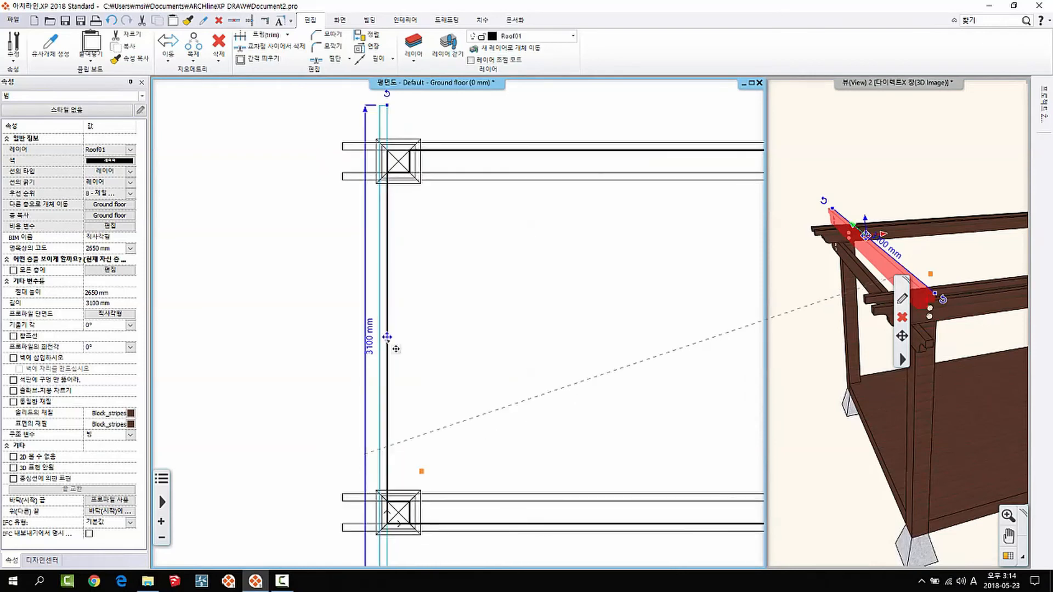
pyautogui.click(386, 336)
pyautogui.click(436, 347)
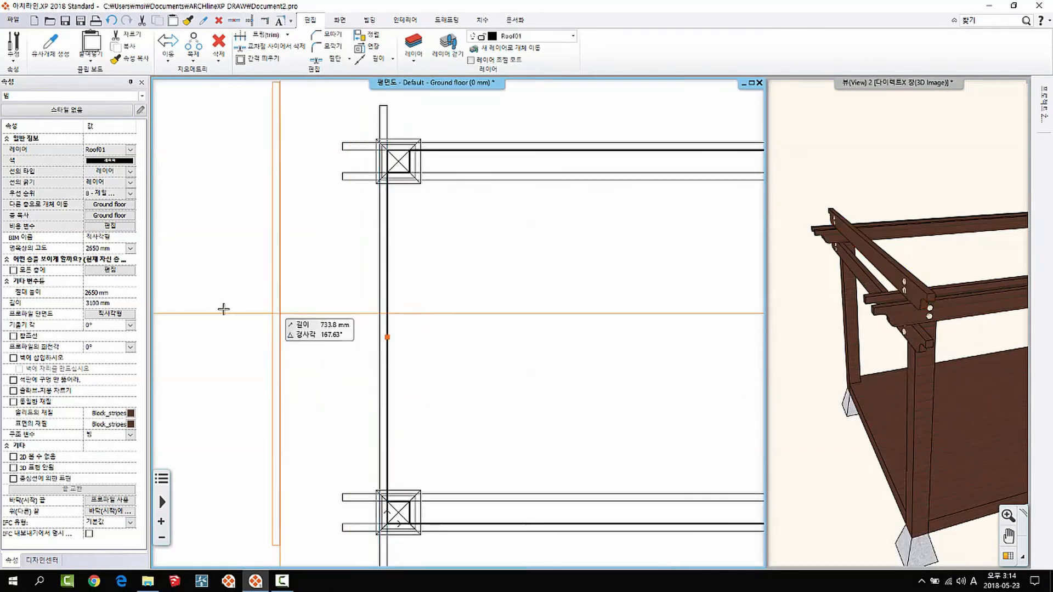
pyautogui.click(190, 329)
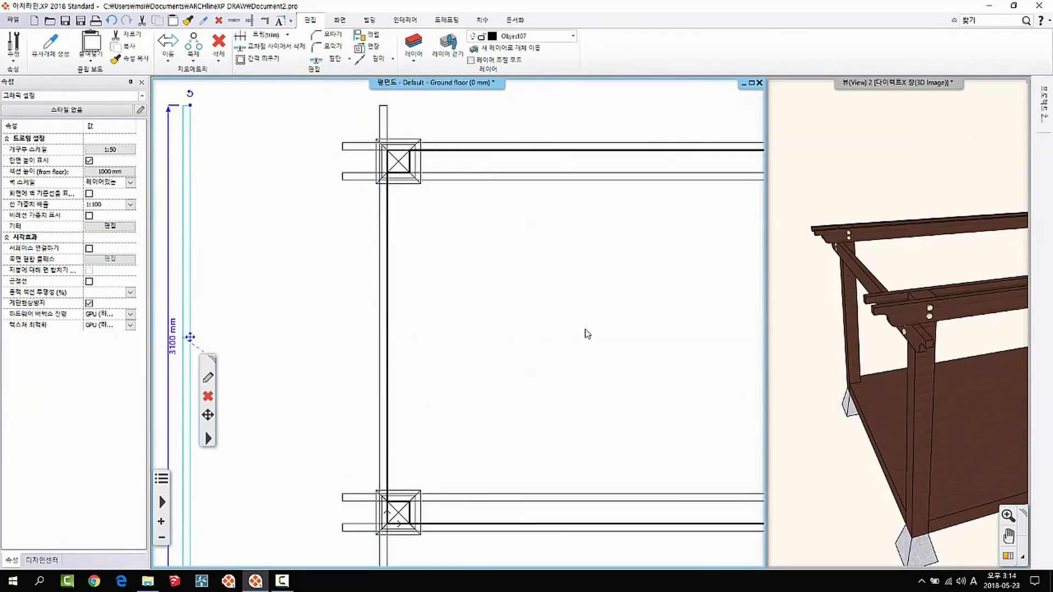
pyautogui.press('Escape')
pyautogui.scroll(-1, 399, 306)
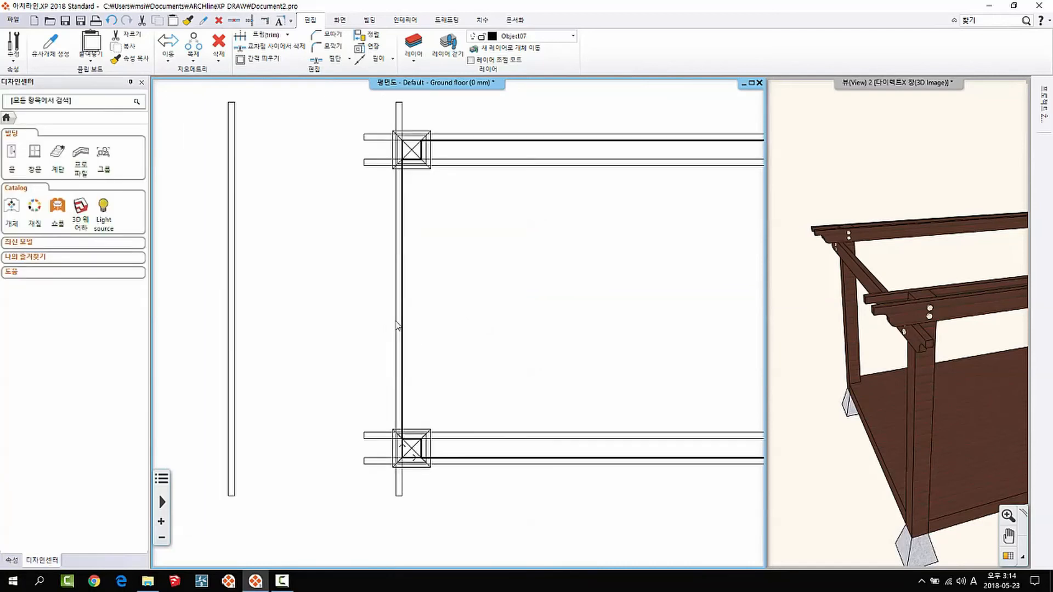
# Mirror a copy of the lower crossbeam to the left posts' other side about a vertical axis through the upper-left post's midpoint
pyautogui.click(398, 326)
pyautogui.scroll(4, 347, 176)
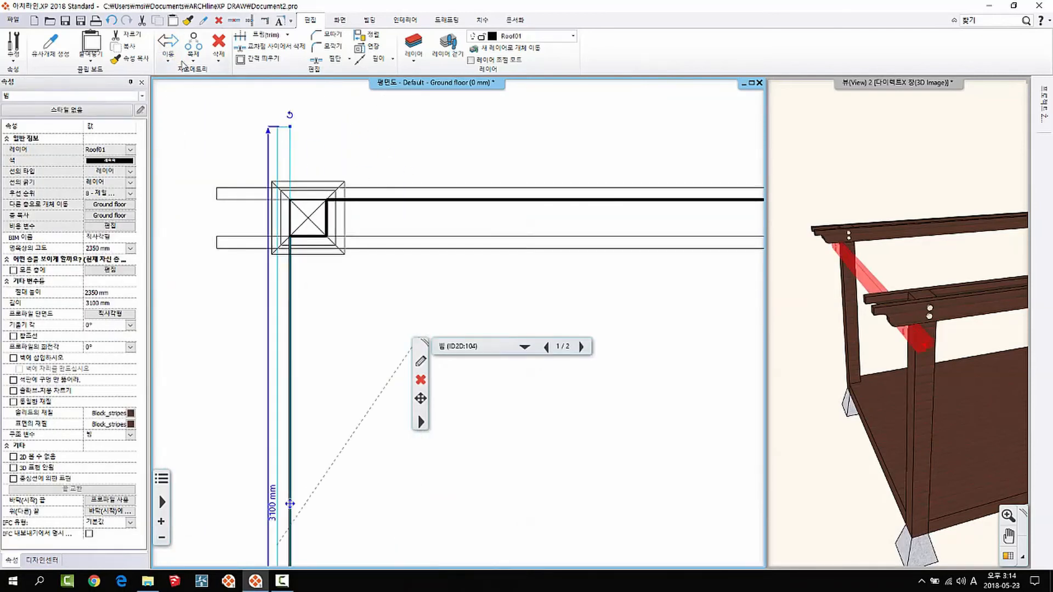
pyautogui.click(193, 58)
pyautogui.click(215, 116)
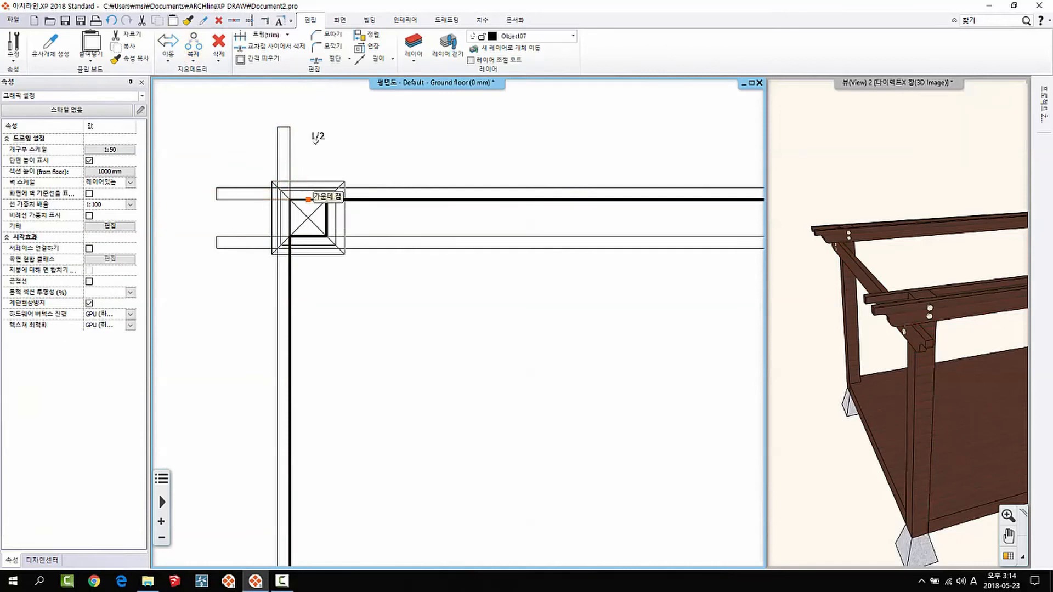
pyautogui.click(308, 200)
pyautogui.click(357, 200)
# Mirror a copy of the left posts' two lower crossbeams onto the right posts about a vertical axis through the long beams' midpoint
pyautogui.scroll(-1, 451, 316)
pyautogui.click(407, 107)
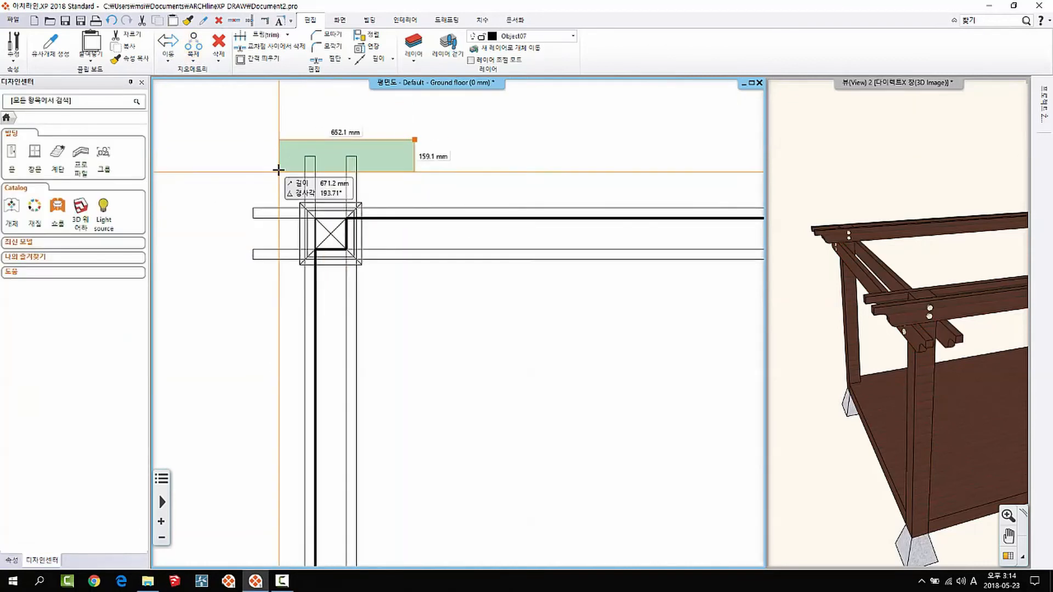
pyautogui.press('Escape')
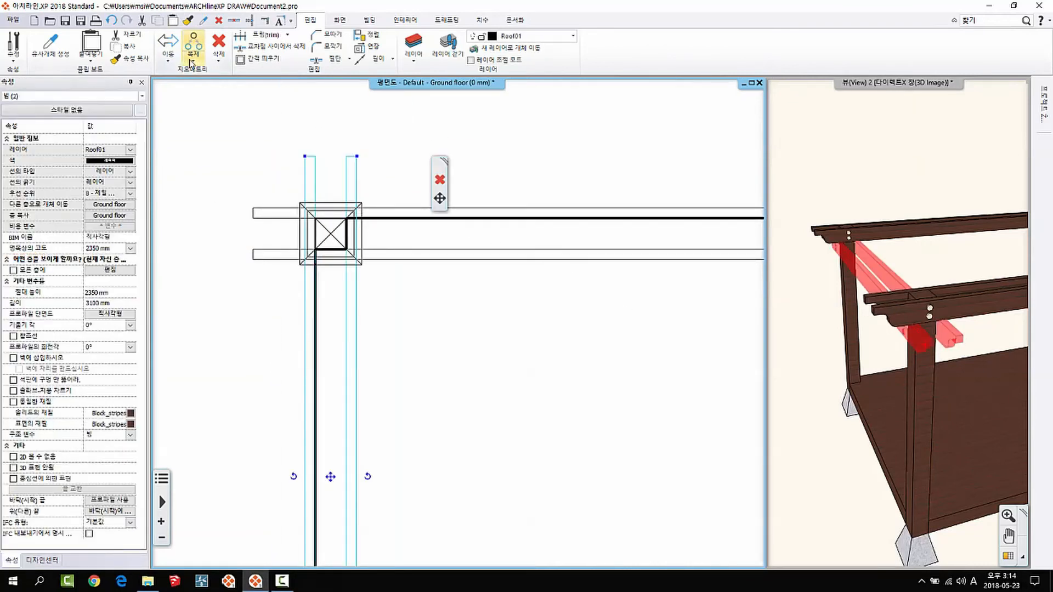
pyautogui.click(191, 57)
pyautogui.click(210, 115)
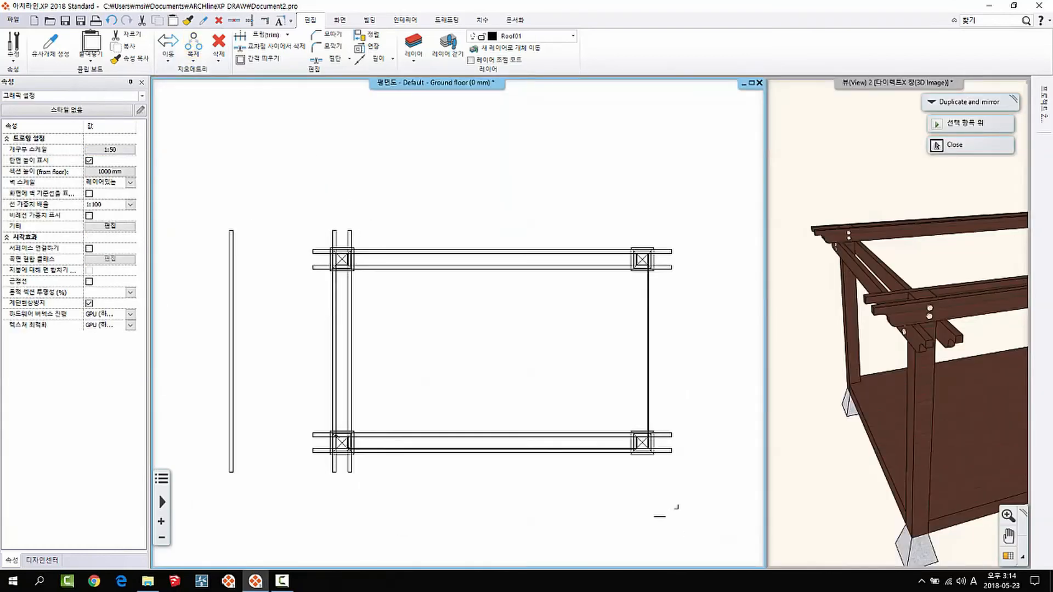
pyautogui.moveTo(499, 422); pyautogui.dragTo(482, 404, button='middle')
pyautogui.click(492, 203)
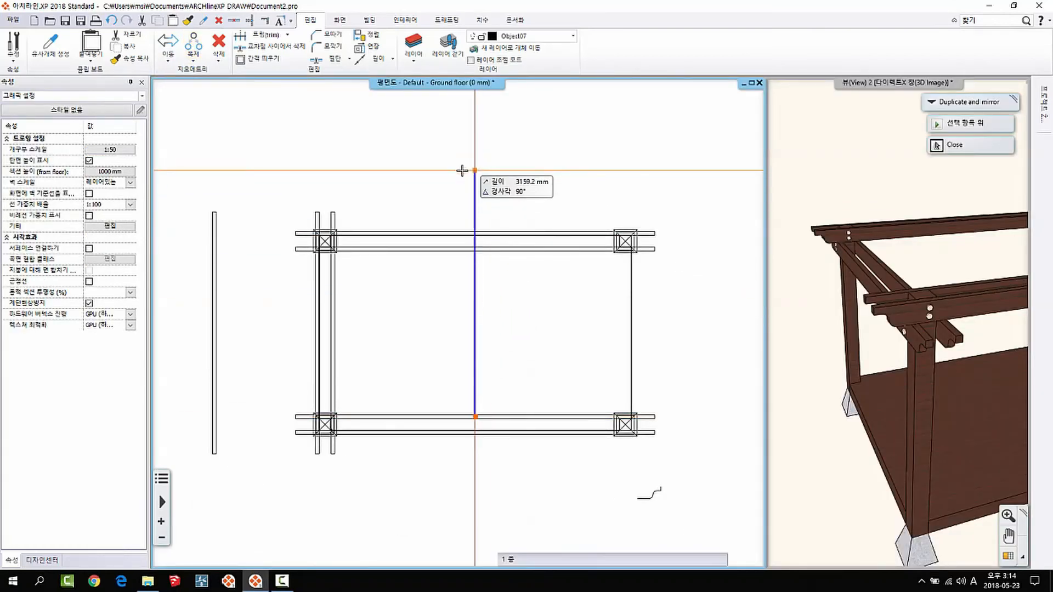
pyautogui.click(823, 363)
pyautogui.scroll(-6, 823, 363)
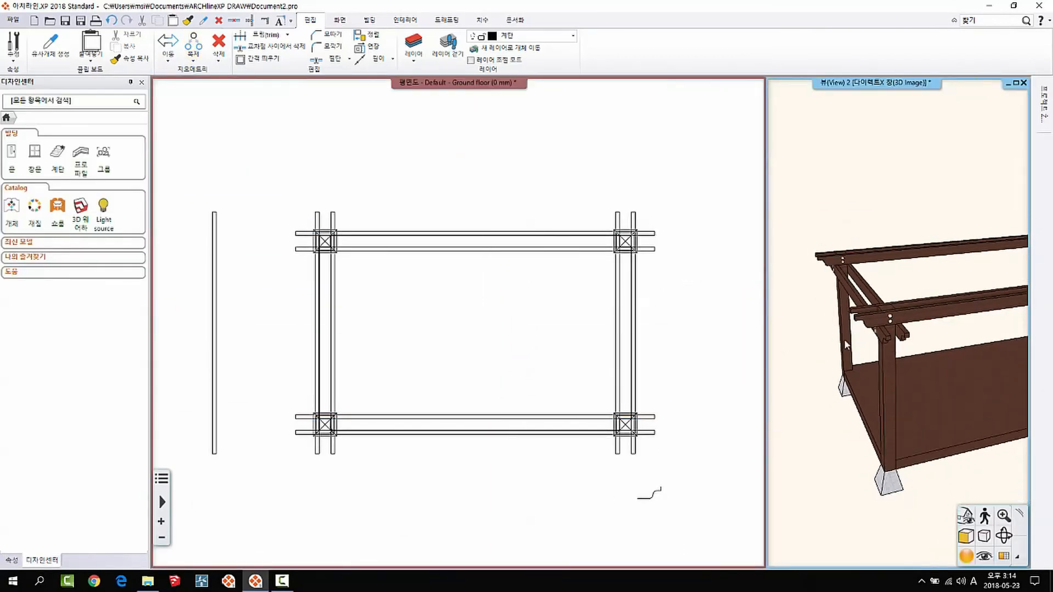
pyautogui.moveTo(870, 378); pyautogui.dragTo(981, 307, button='middle')
# Move the 2650 mm high crossbeam horizontally from its parked position to the long beams' left ends
pyautogui.moveTo(429, 311); pyautogui.dragTo(430, 249, button='middle')
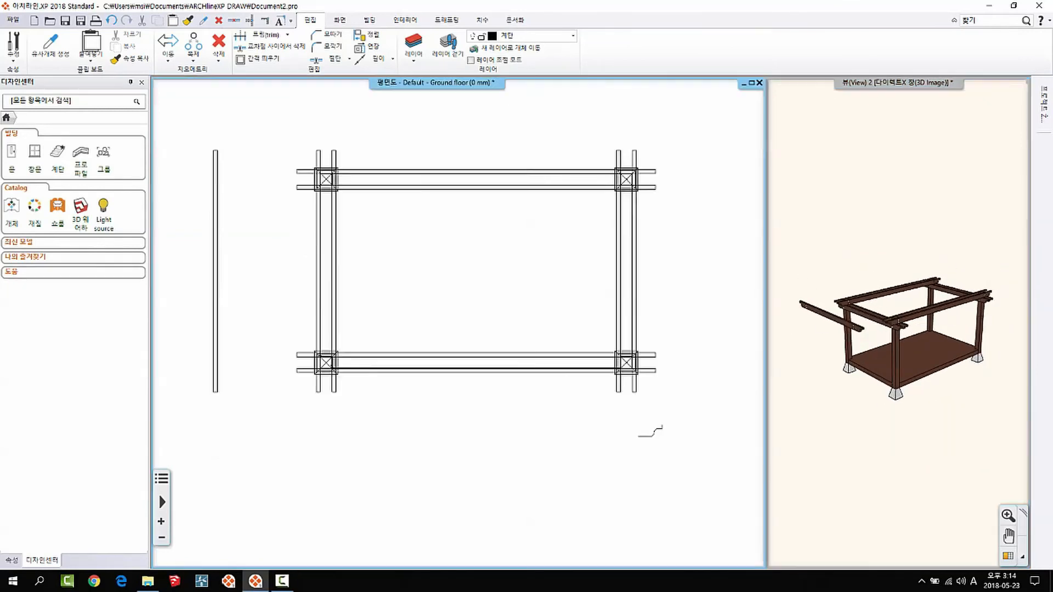
pyautogui.scroll(2, 342, 205)
pyautogui.moveTo(342, 205); pyautogui.dragTo(330, 141, button='middle')
pyautogui.moveTo(204, 291); pyautogui.dragTo(176, 296)
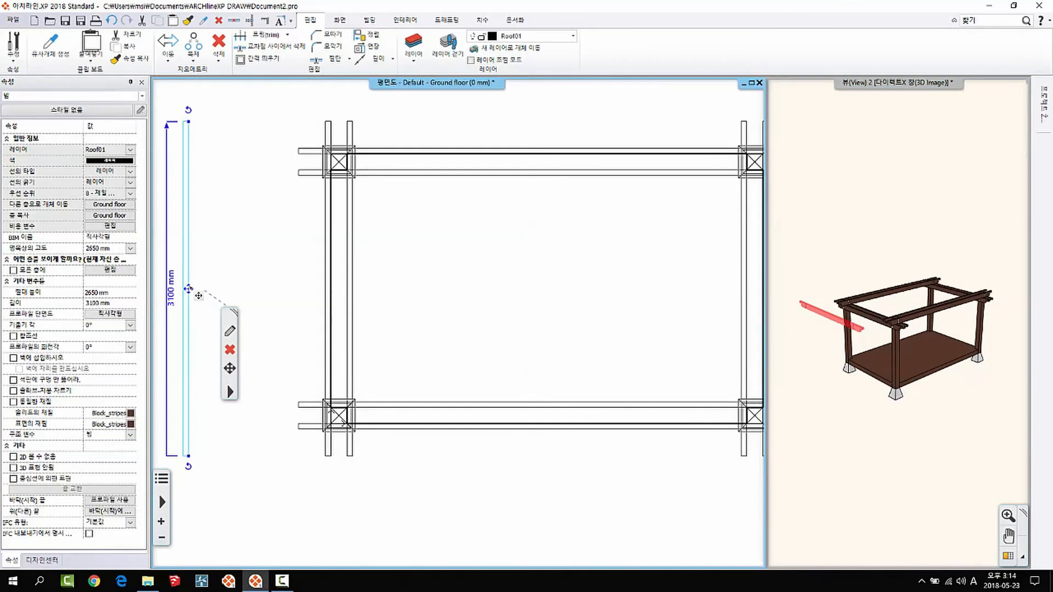
pyautogui.moveTo(193, 329)
pyautogui.click(243, 318)
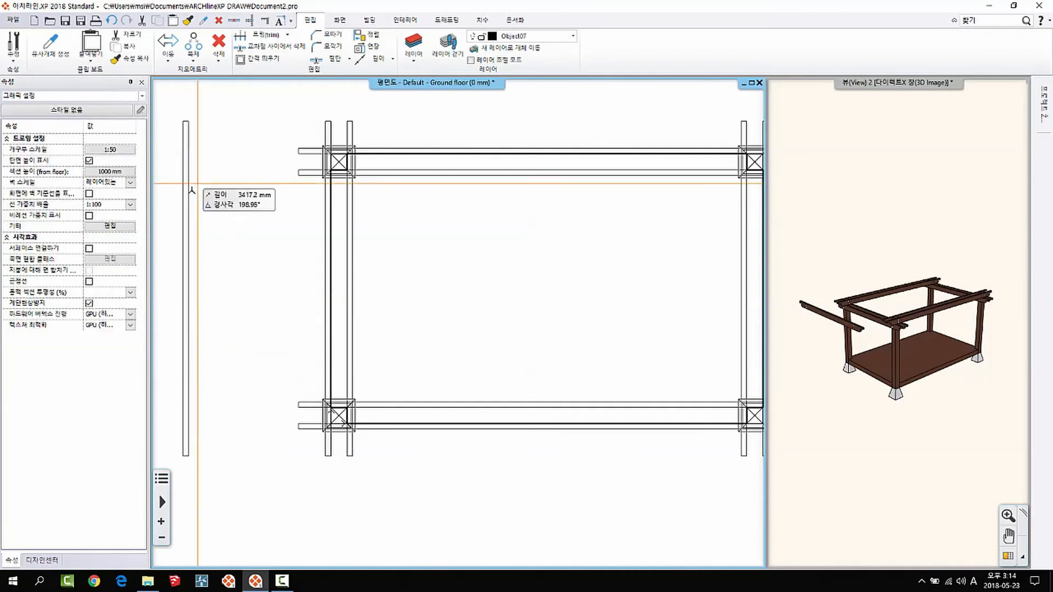
pyautogui.click(183, 221)
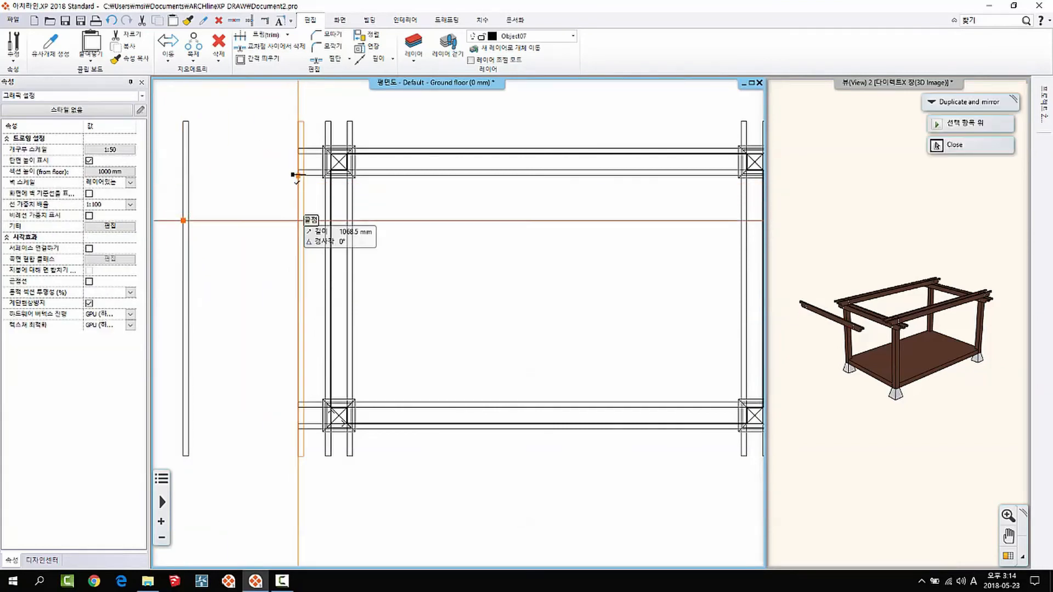
pyautogui.click(297, 188)
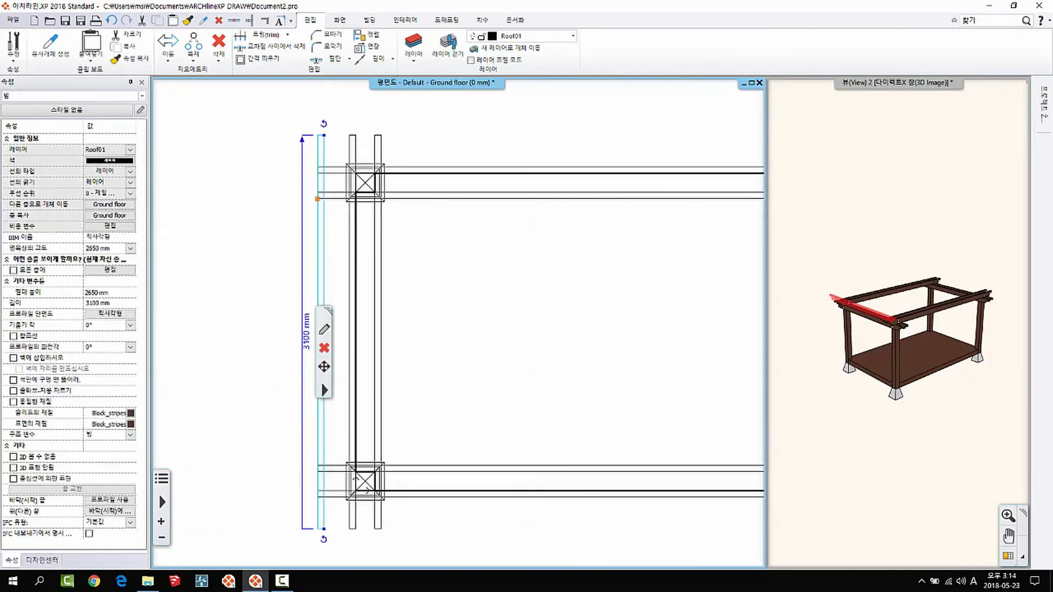
# Shift the 2650 mm high crossbeam slightly inward from the long beams' left ends
pyautogui.moveTo(335, 331); pyautogui.dragTo(287, 230, button='middle')
pyautogui.click(275, 232)
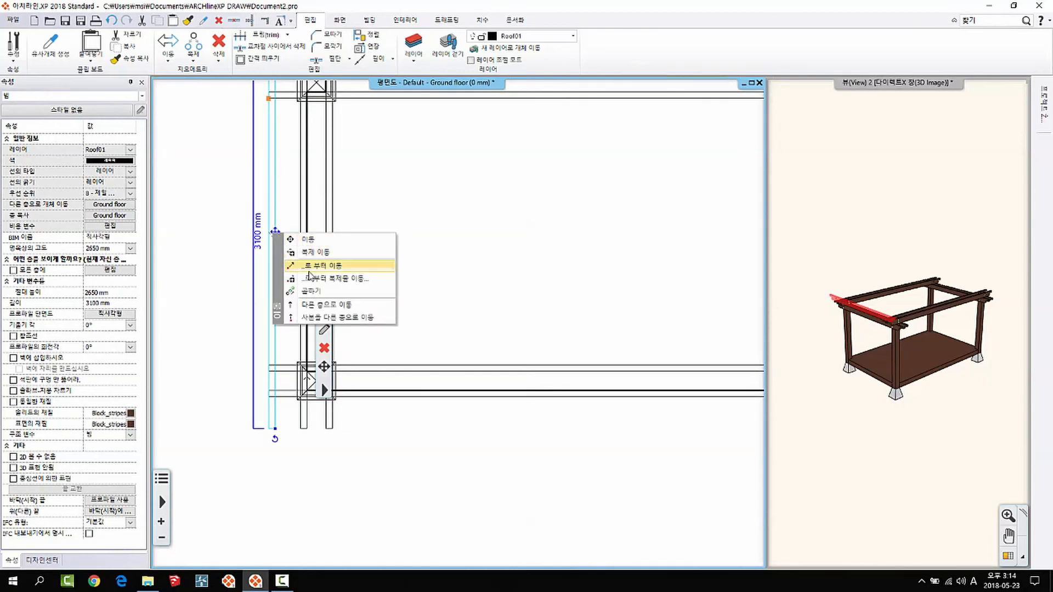
pyautogui.press('Escape')
pyautogui.press('Escape')
pyautogui.click(421, 278)
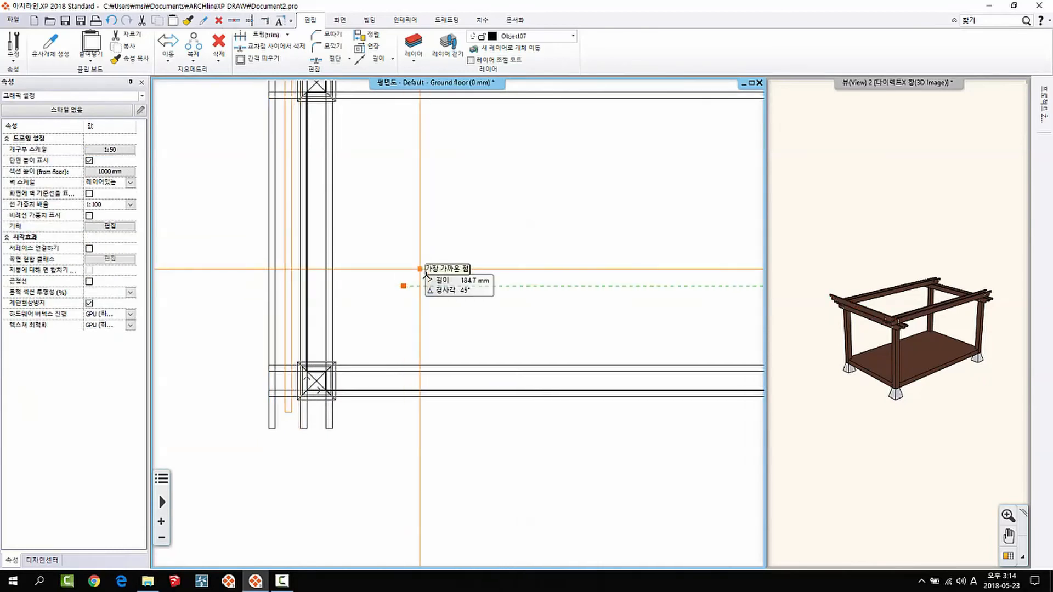
pyautogui.write('x')
pyautogui.press('Return')
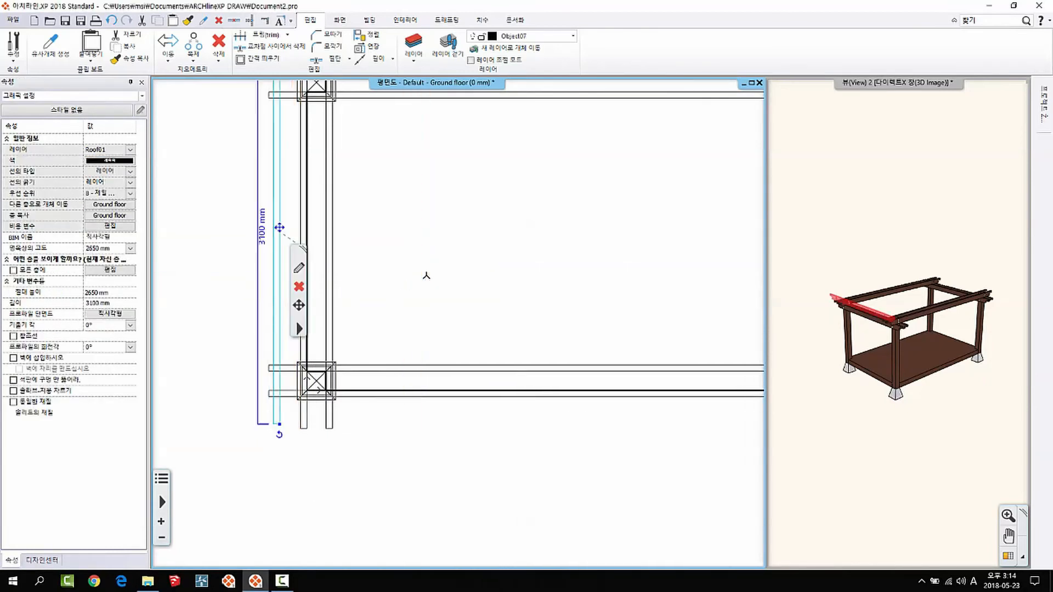
pyautogui.moveTo(426, 276); pyautogui.dragTo(278, 314, button='middle')
pyautogui.scroll(-3, 419, 317)
pyautogui.press('Escape')
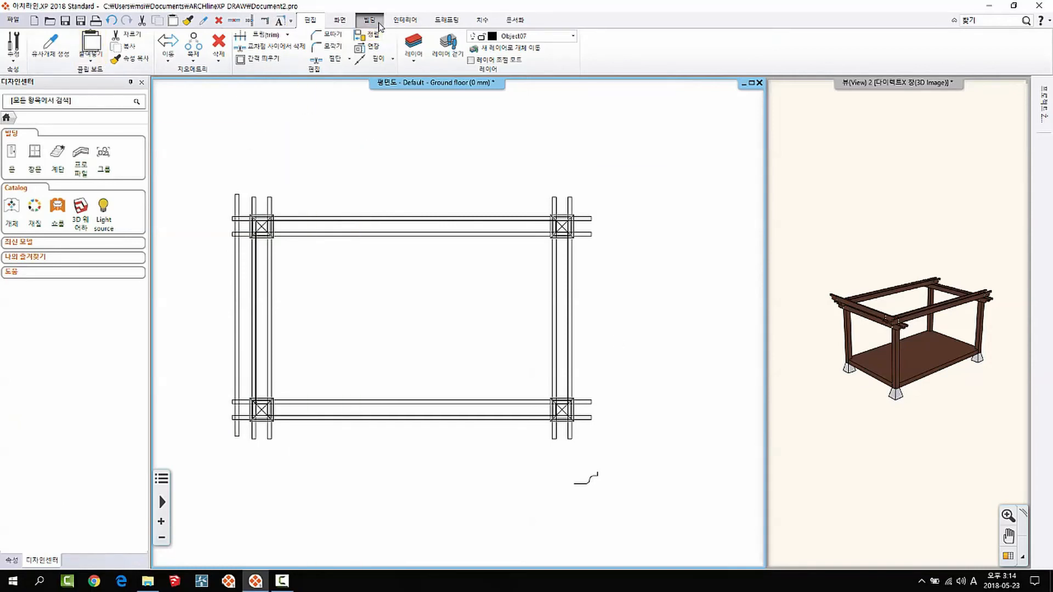
# Draw a vertical construction line through the right ends of the long beams
pyautogui.click(447, 20)
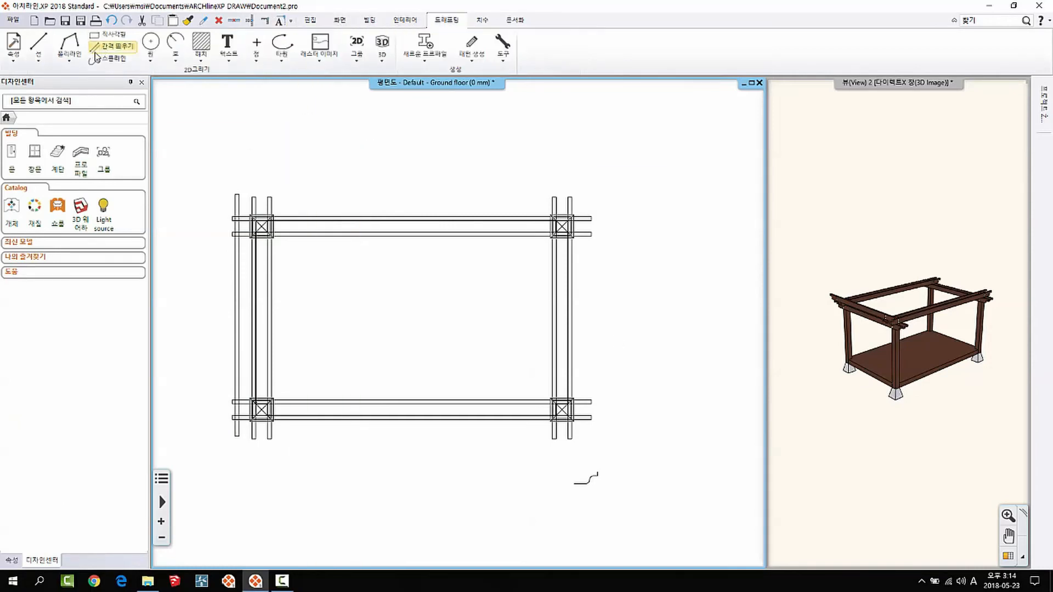
pyautogui.click(38, 60)
pyautogui.click(61, 78)
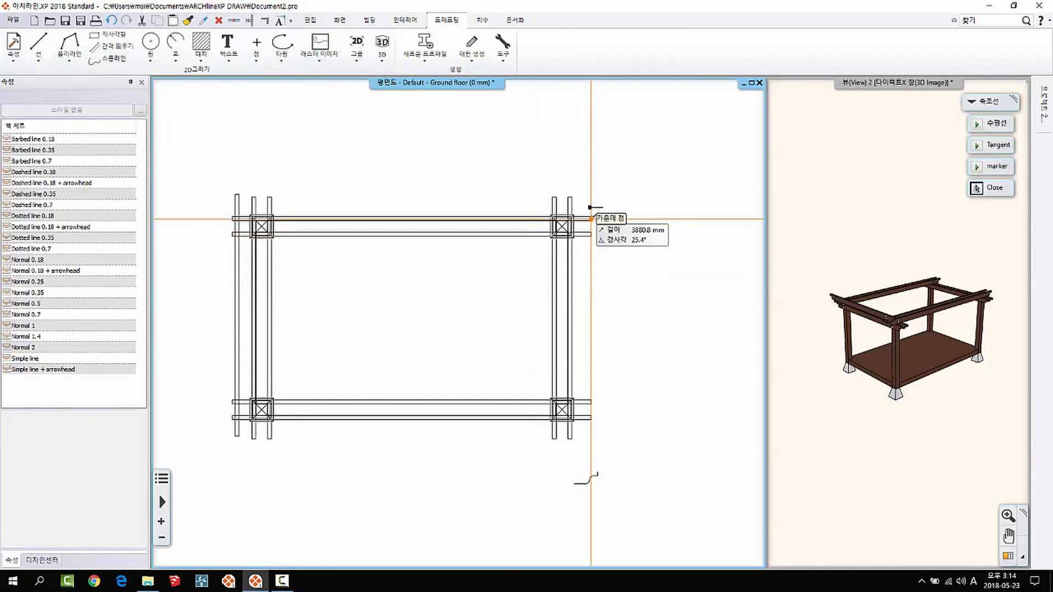
pyautogui.click(590, 218)
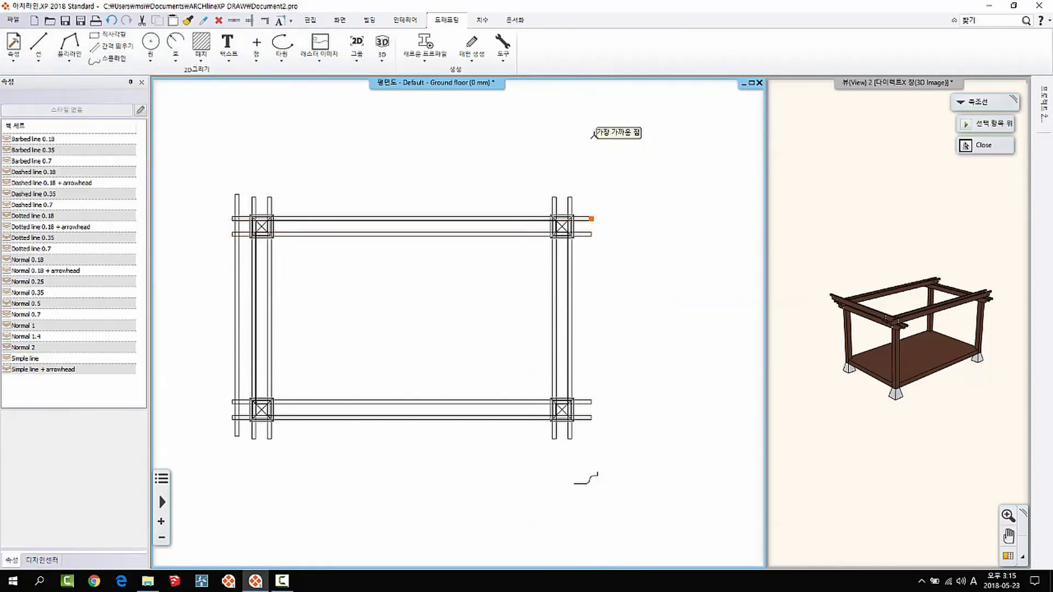
pyautogui.press('Escape')
# Move the vertical construction line slightly inward from the long beams' right ends
pyautogui.click(592, 186)
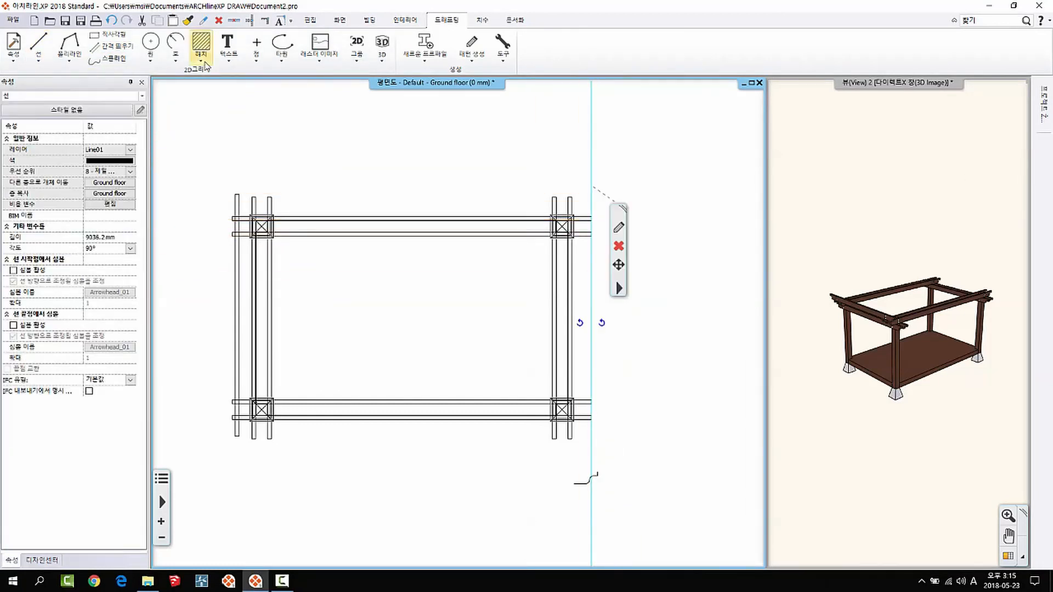
pyautogui.click(618, 265)
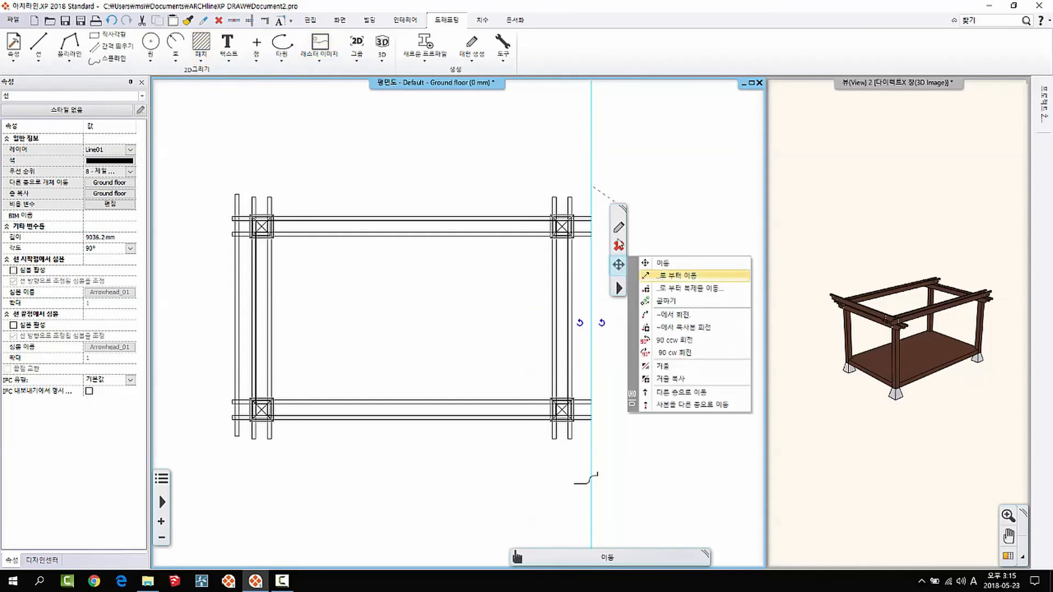
pyautogui.click(674, 282)
pyautogui.click(570, 156)
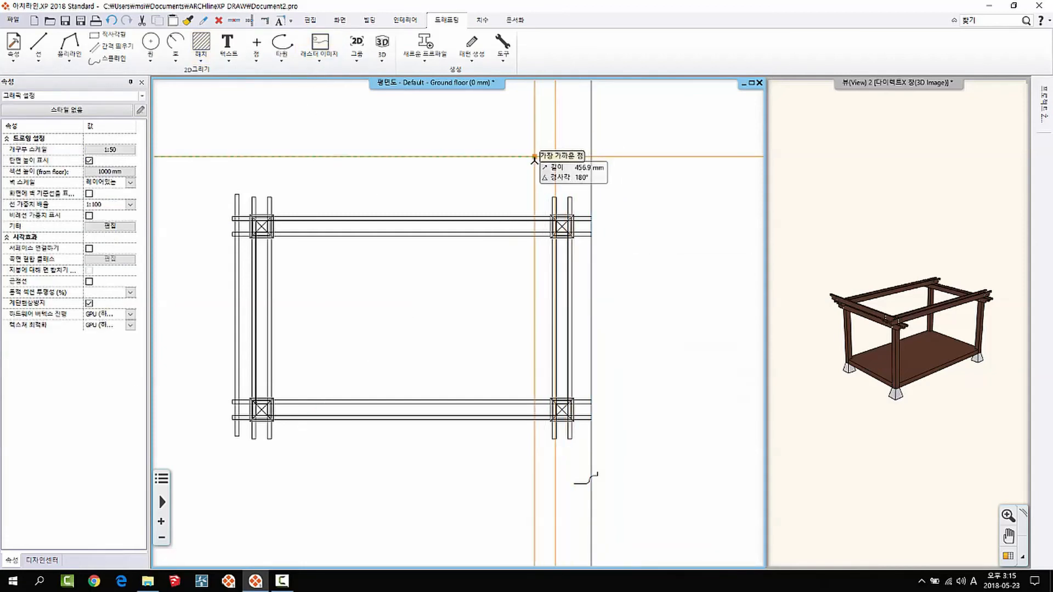
pyautogui.click(534, 157)
pyautogui.press('Escape')
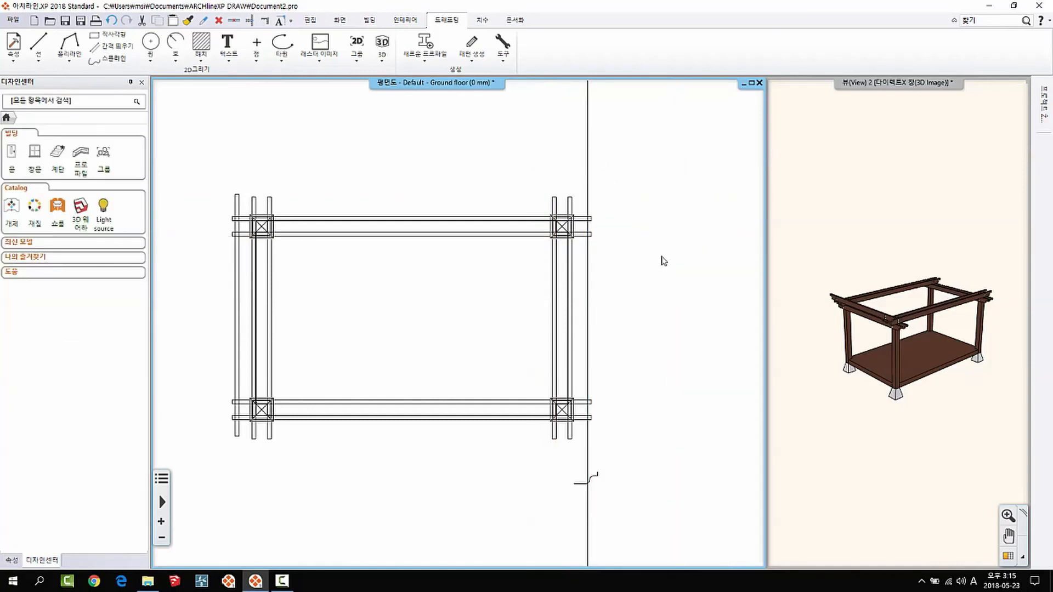
# Multiply the 2650 mm high crossbeam with 15 evenly spaced copies, from its upper end horizontally to the construction line
pyautogui.click(303, 22)
pyautogui.click(192, 59)
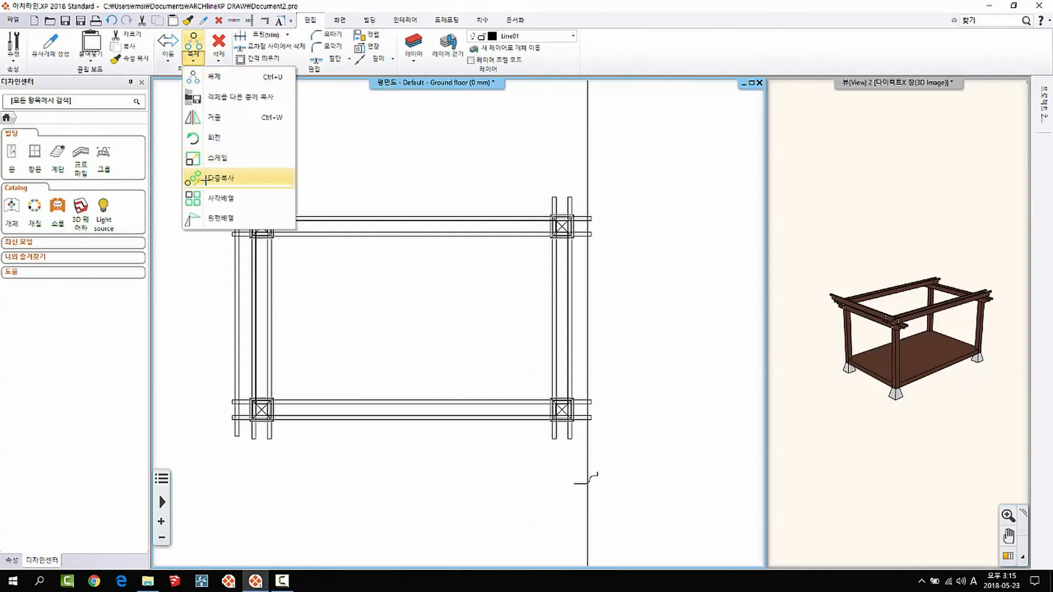
pyautogui.click(204, 179)
pyautogui.click(236, 205)
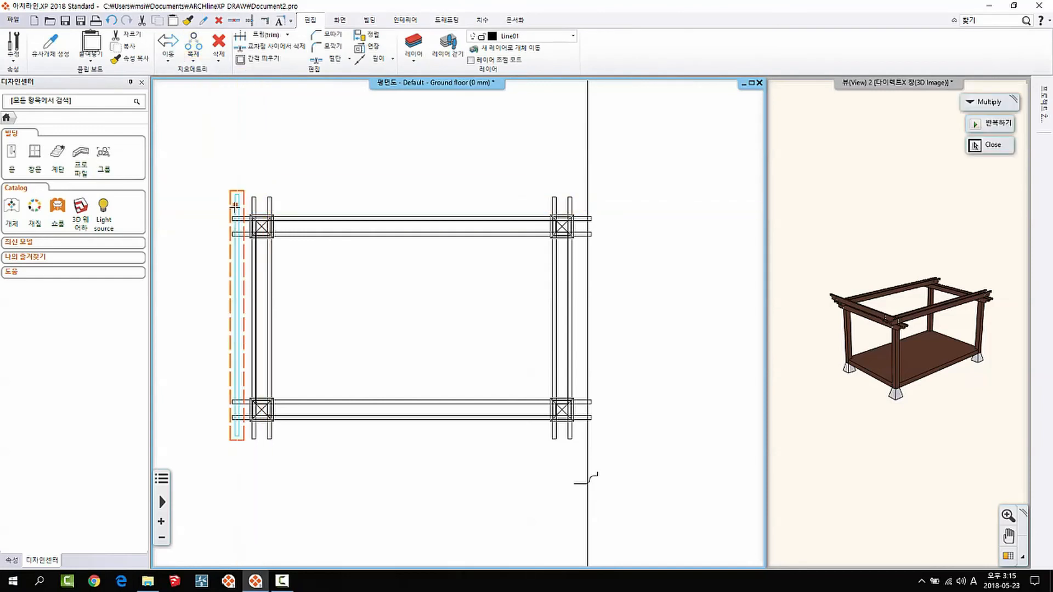
pyautogui.click(209, 310)
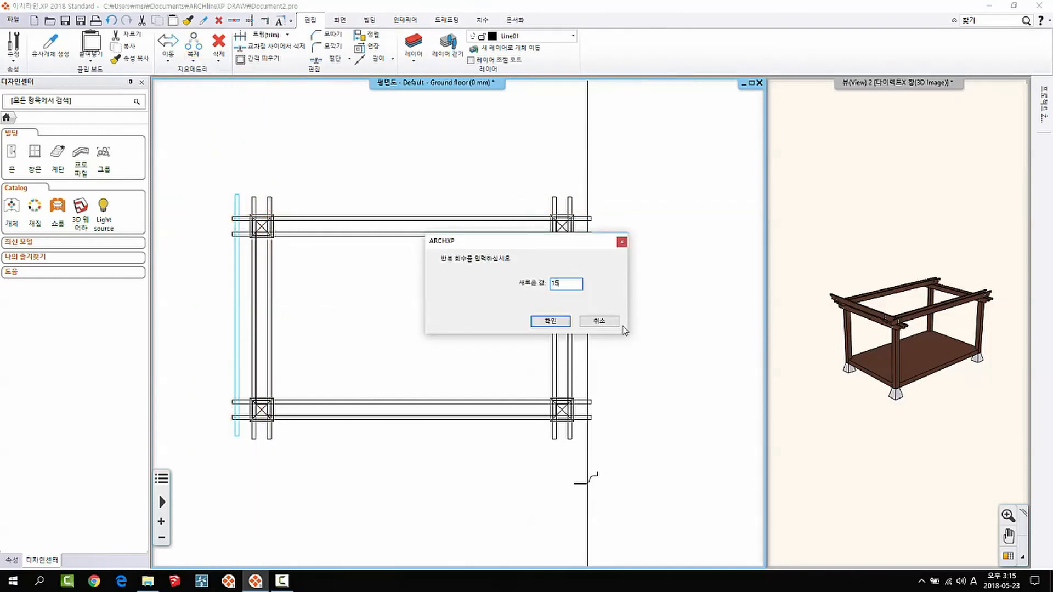
pyautogui.click(547, 319)
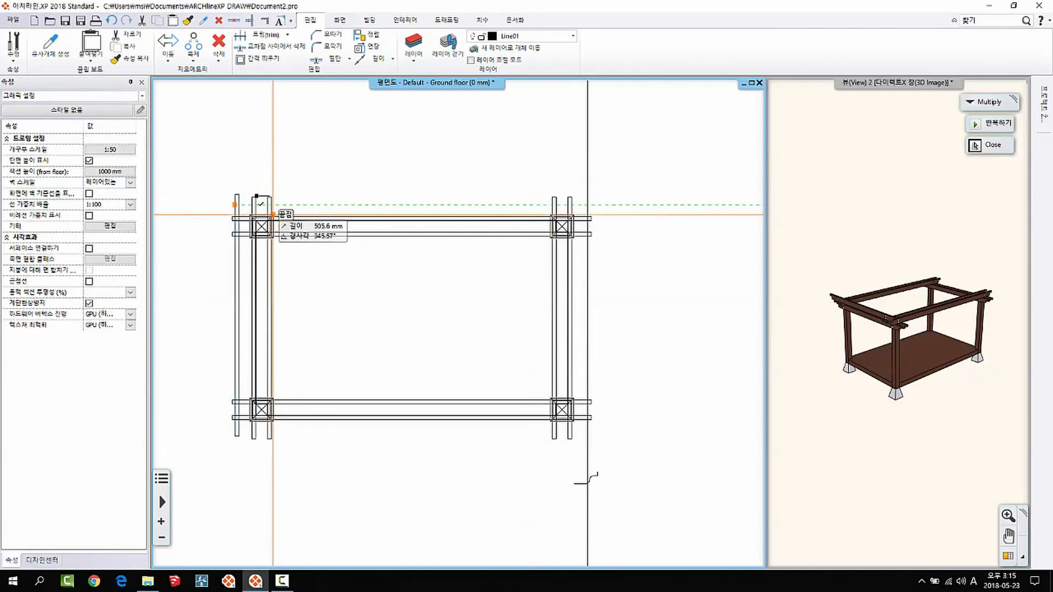
pyautogui.click(236, 193)
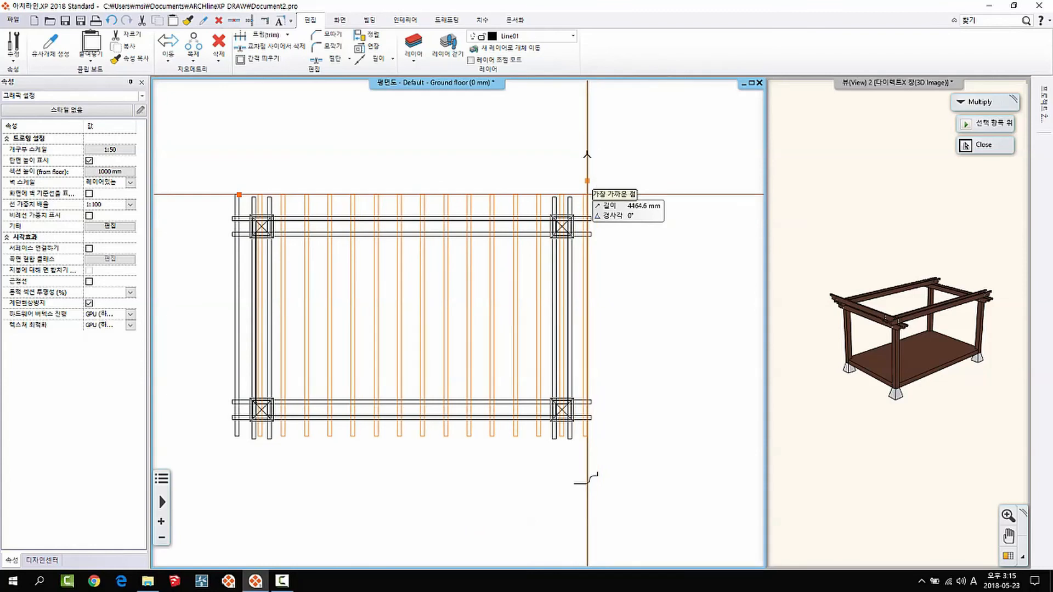
pyautogui.click(588, 180)
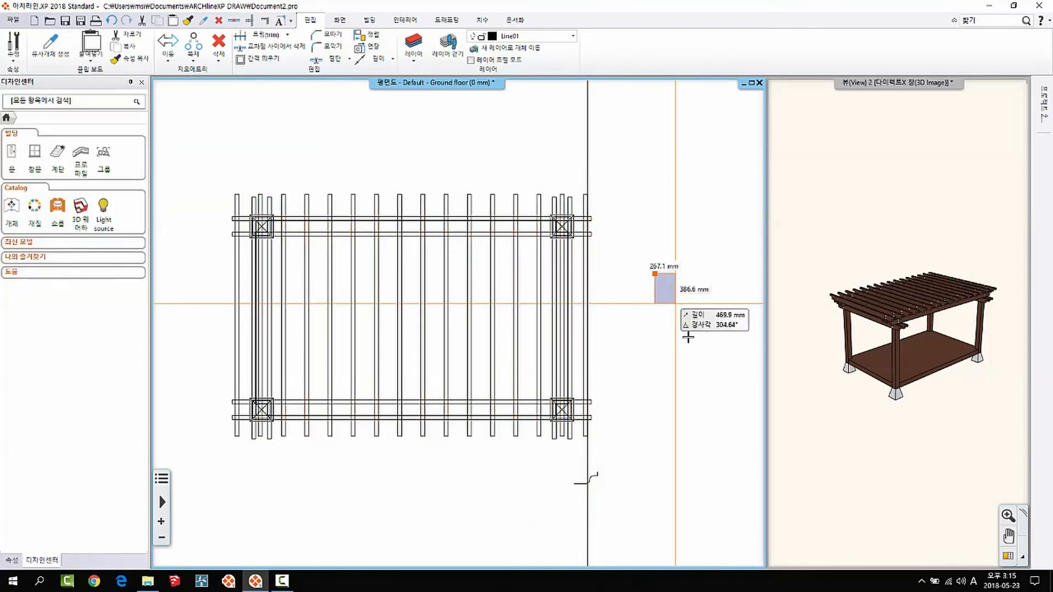
# Delete the vertical construction line and inspect the roof crossbeams from below and above in the 3D view
pyautogui.click(587, 136)
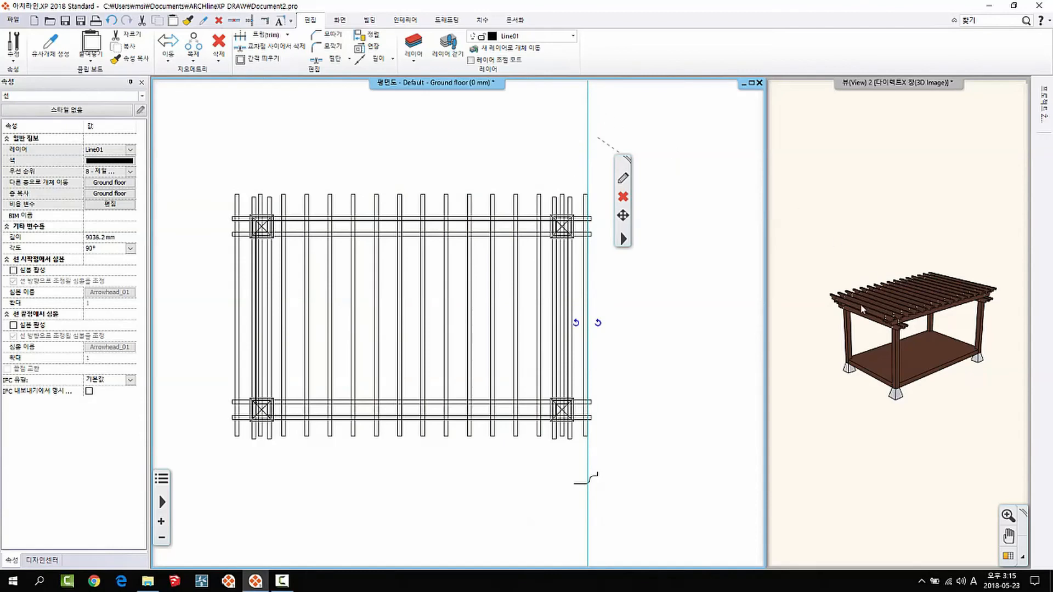
pyautogui.moveTo(862, 310); pyautogui.dragTo(862, 383)
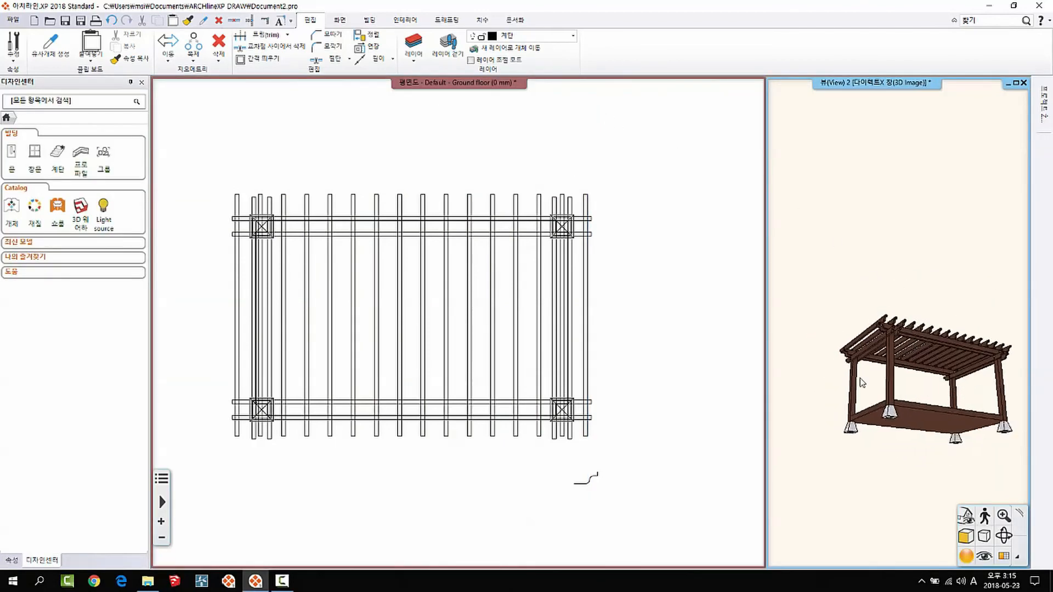
pyautogui.scroll(5, 893, 333)
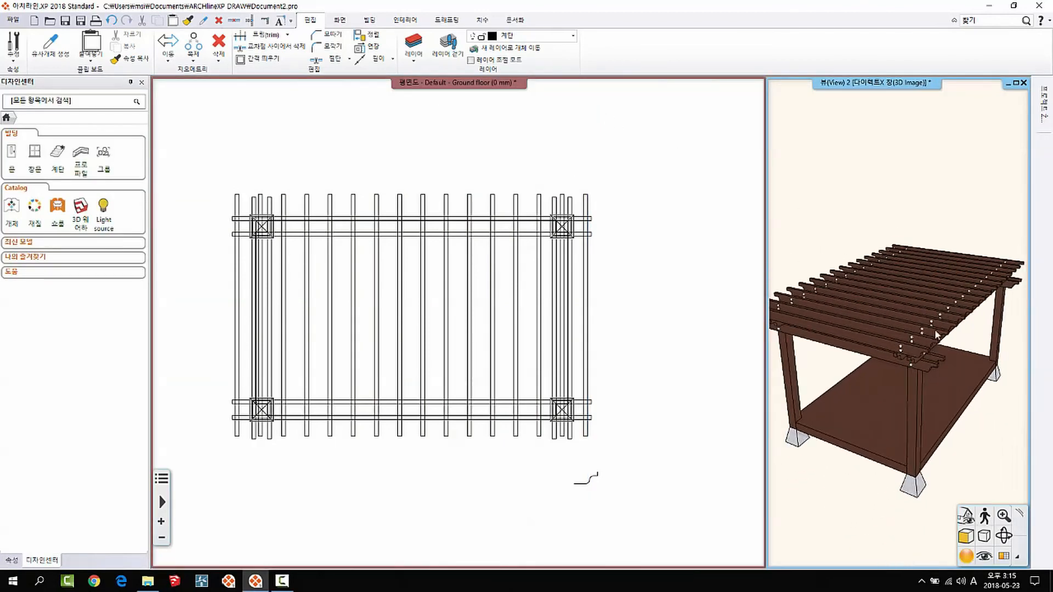
pyautogui.moveTo(937, 335); pyautogui.dragTo(872, 354)
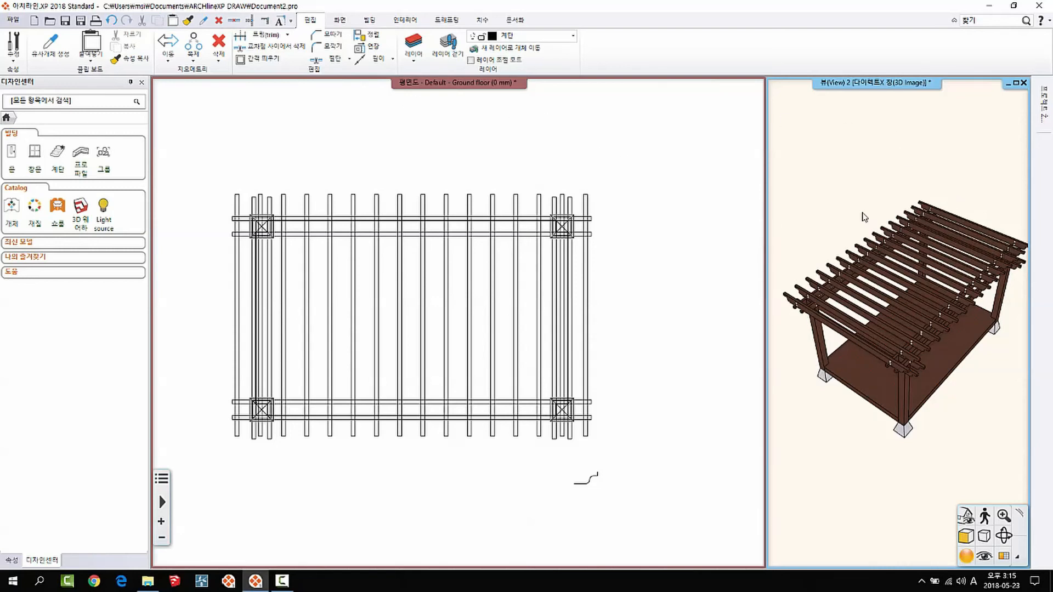
# Start a polygonal slab at the roof's upper-left corner and run its top and right edges around the beam ends
pyautogui.click(441, 332)
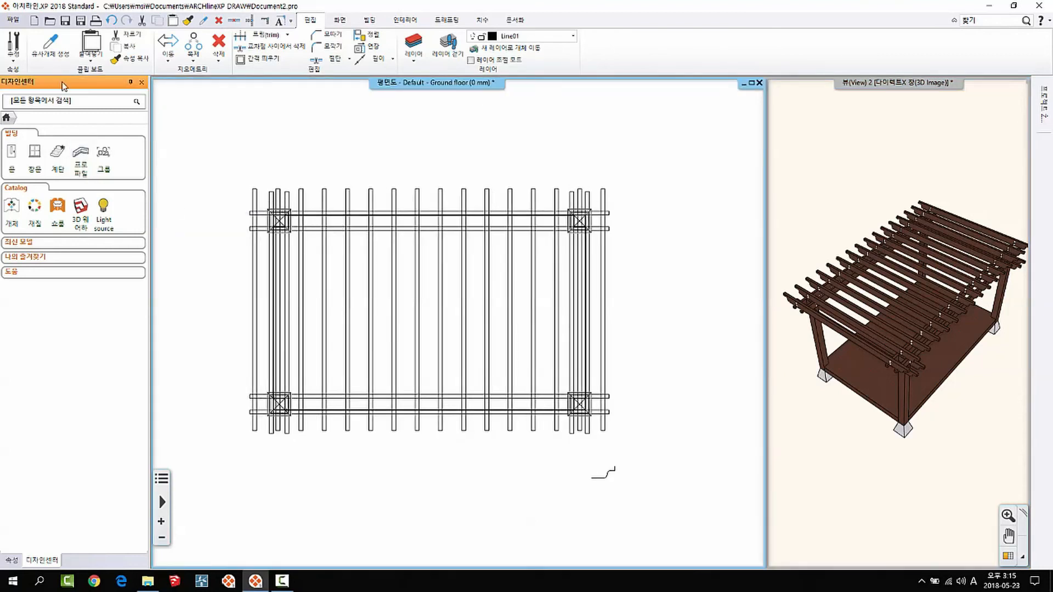
pyautogui.click(369, 20)
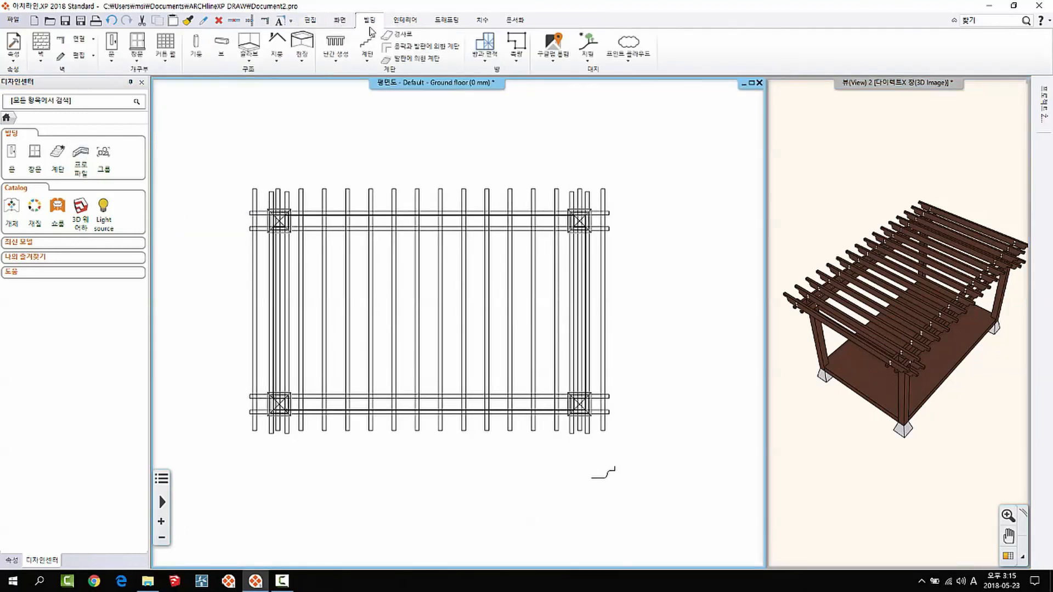
pyautogui.click(248, 61)
pyautogui.click(294, 77)
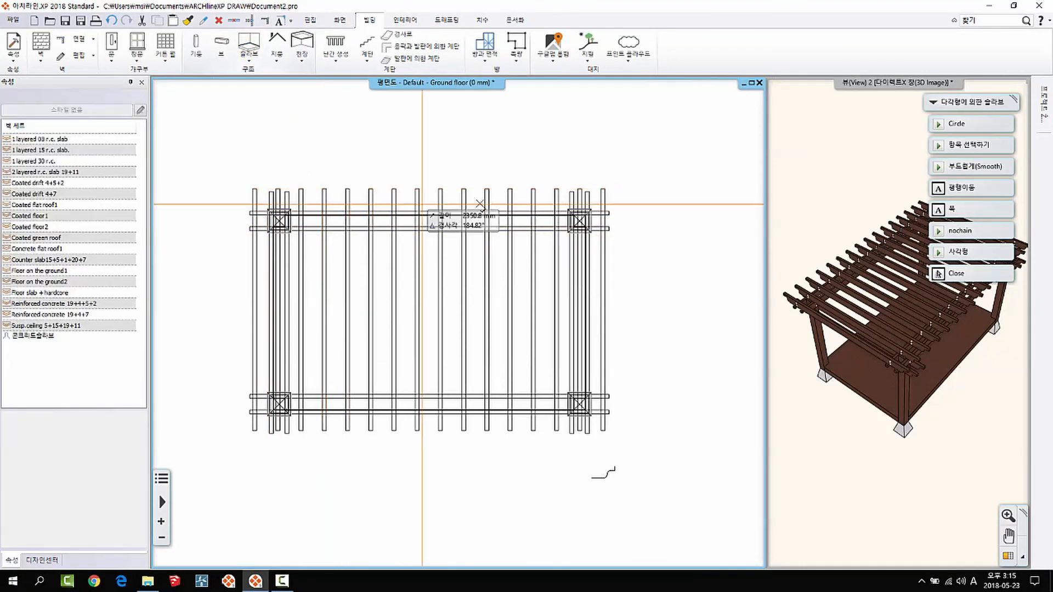
pyautogui.scroll(3, 365, 232)
pyautogui.scroll(3, 377, 377)
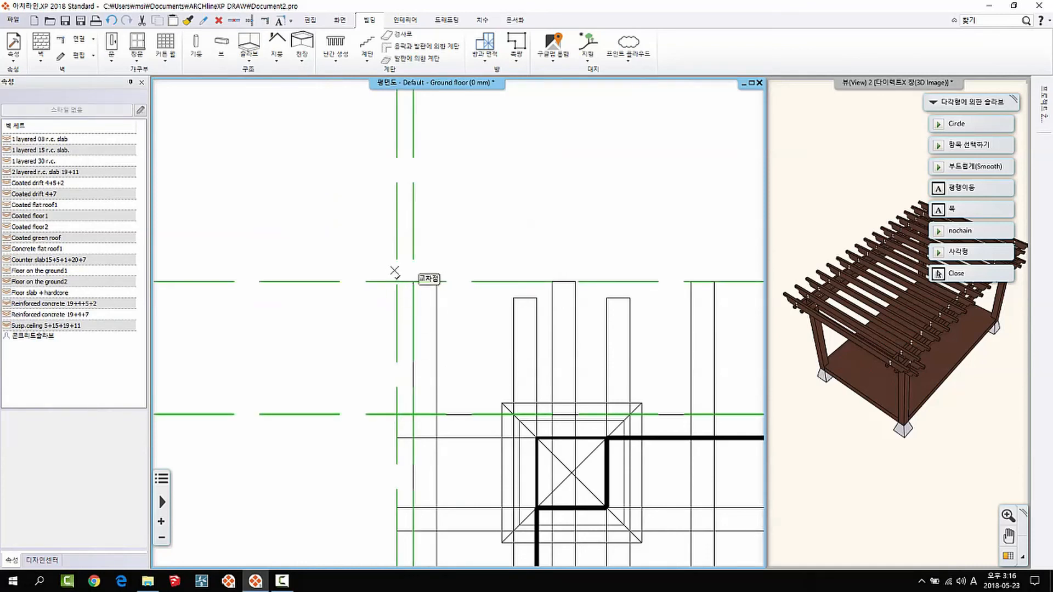
pyautogui.click(395, 272)
pyautogui.scroll(-5, 473, 327)
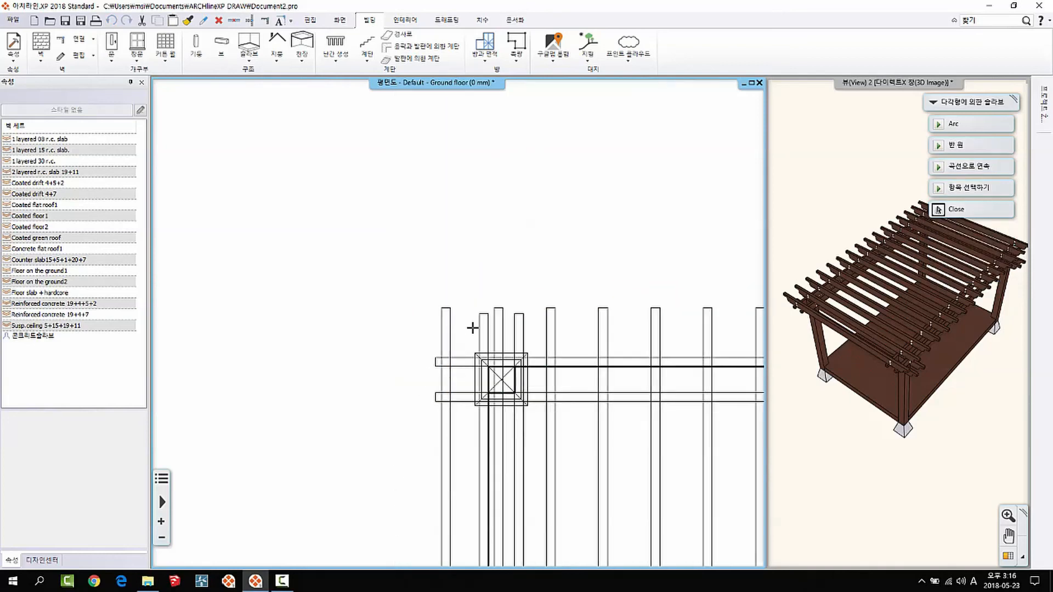
pyautogui.moveTo(589, 358); pyautogui.dragTo(627, 329, button='middle')
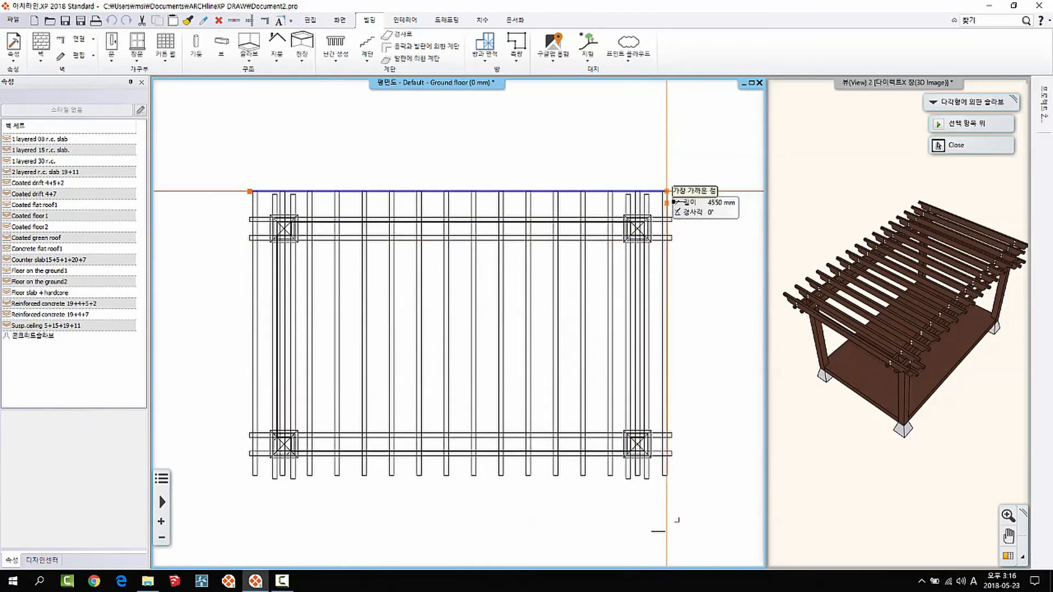
pyautogui.keyDown('shift'); pyautogui.click(673, 219); pyautogui.keyUp('shift')
pyautogui.scroll(3, 653, 477)
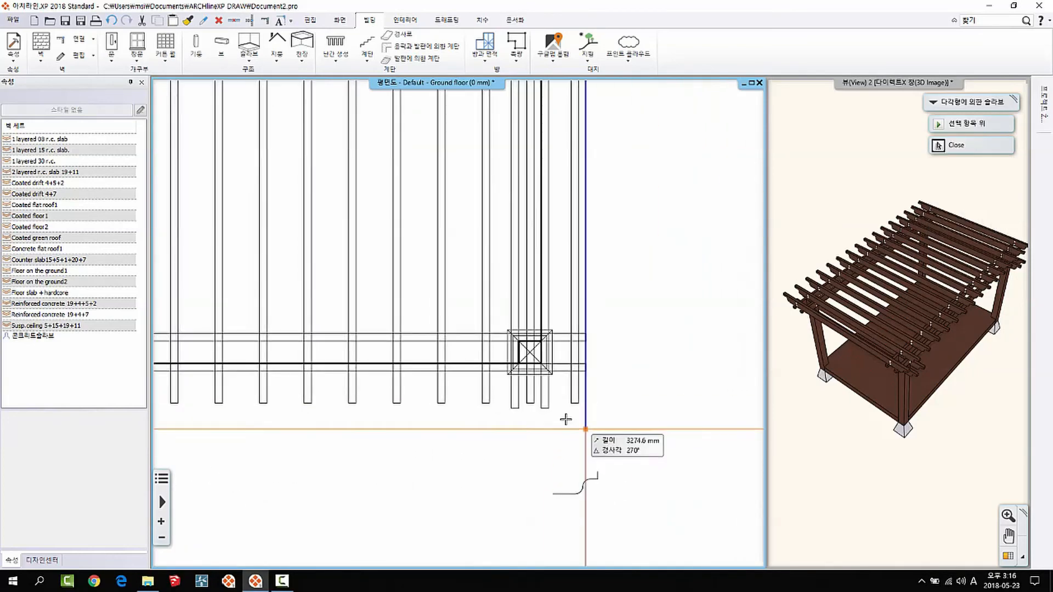
pyautogui.click(545, 415)
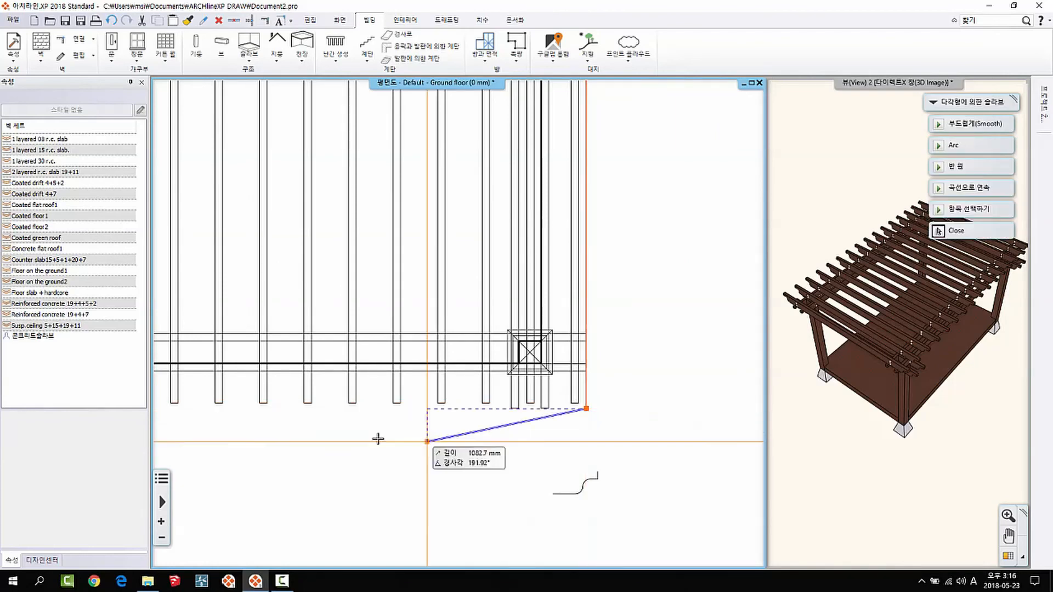
# Complete the slab outline with its bottom and left edges, closing it at the upper-left starting corner
pyautogui.scroll(-4, 362, 435)
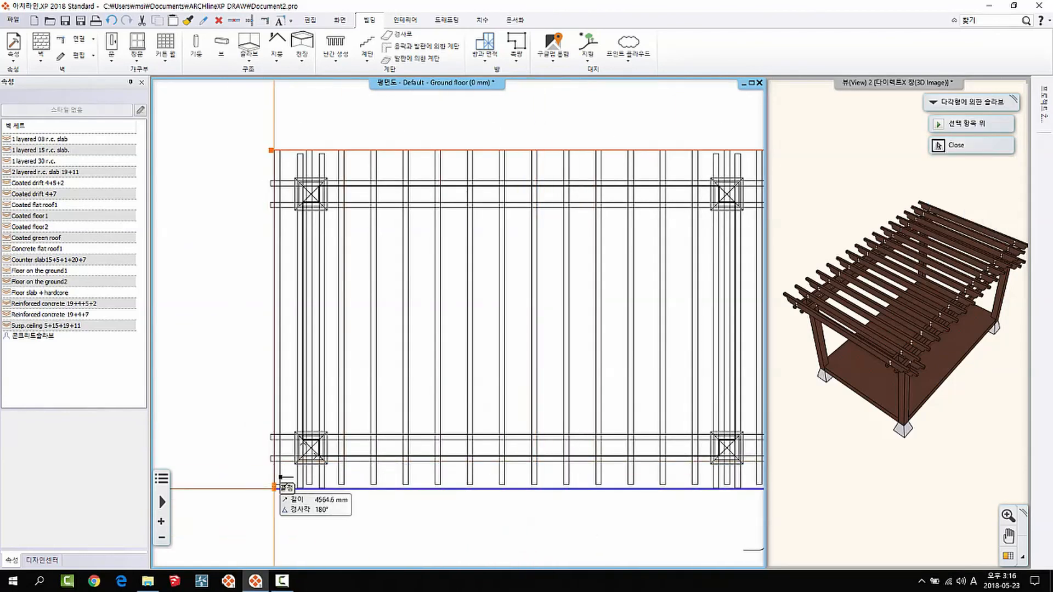
pyautogui.click(274, 488)
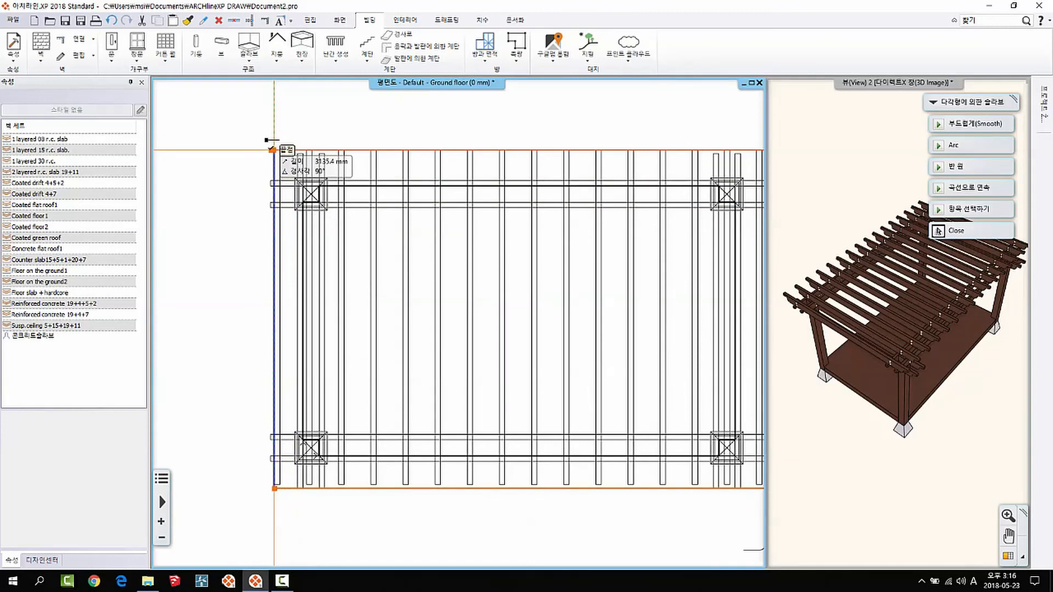
pyautogui.scroll(3, 236, 129)
pyautogui.scroll(2, 371, 236)
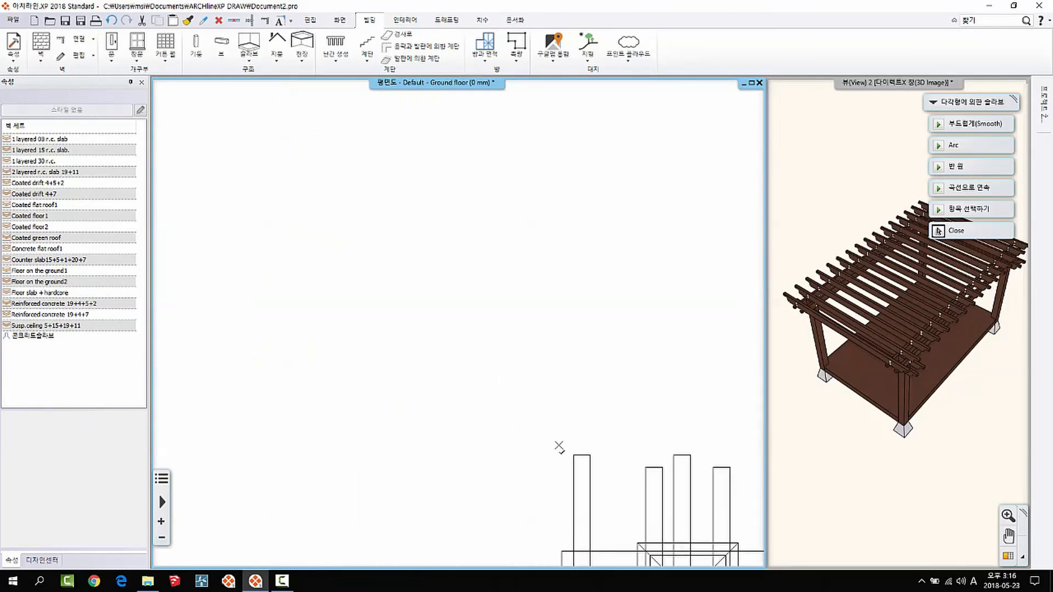
pyautogui.scroll(-1, 558, 447)
pyautogui.moveTo(547, 435); pyautogui.dragTo(417, 274, button='middle')
pyautogui.click(415, 273)
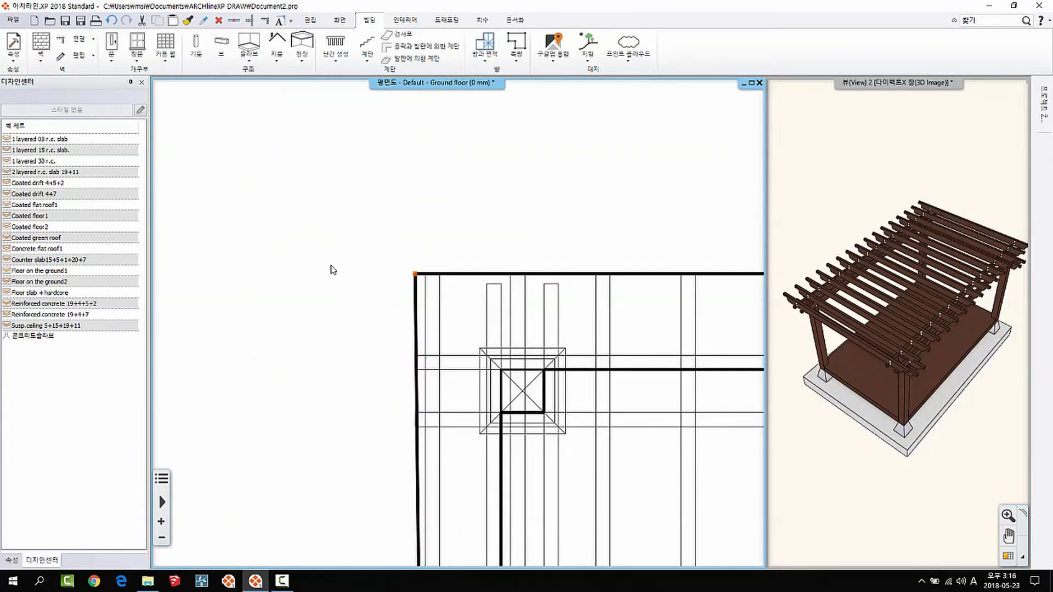
# Move the slab's lower-left corner outward about 35 mm to align its left edge vertically with the long beams' left ends
pyautogui.scroll(-4, 329, 270)
pyautogui.moveTo(365, 303); pyautogui.dragTo(358, 238, button='middle')
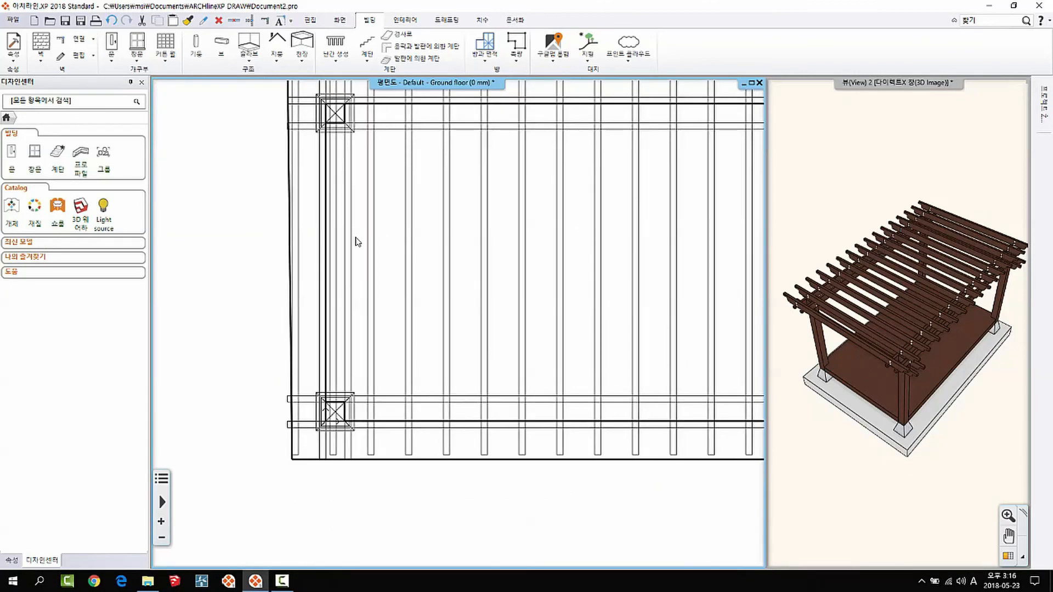
pyautogui.moveTo(315, 402); pyautogui.dragTo(314, 430, button='middle')
pyautogui.click(302, 489)
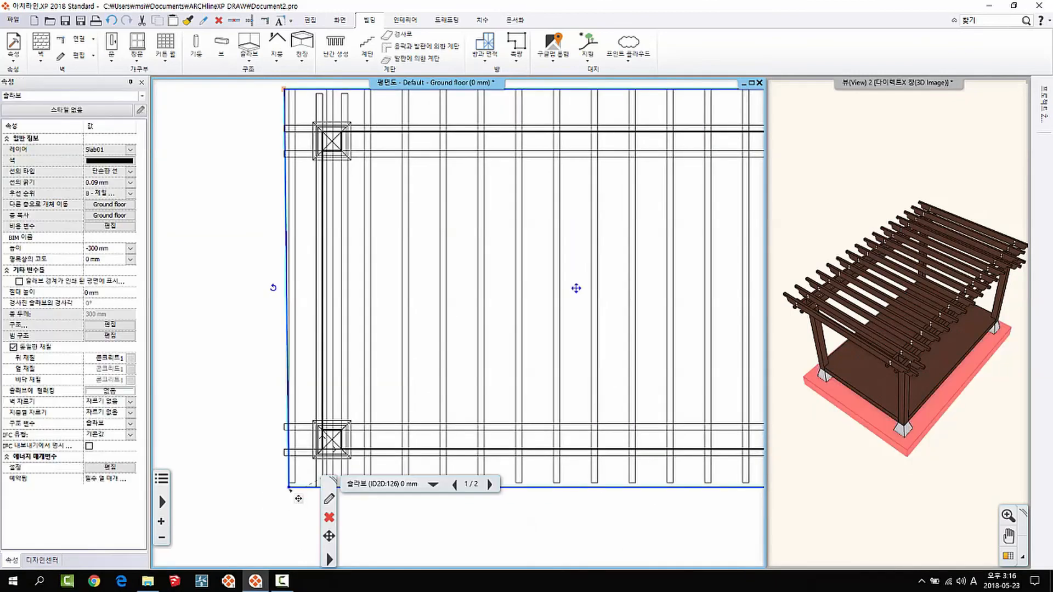
pyautogui.moveTo(294, 493)
pyautogui.click(329, 496)
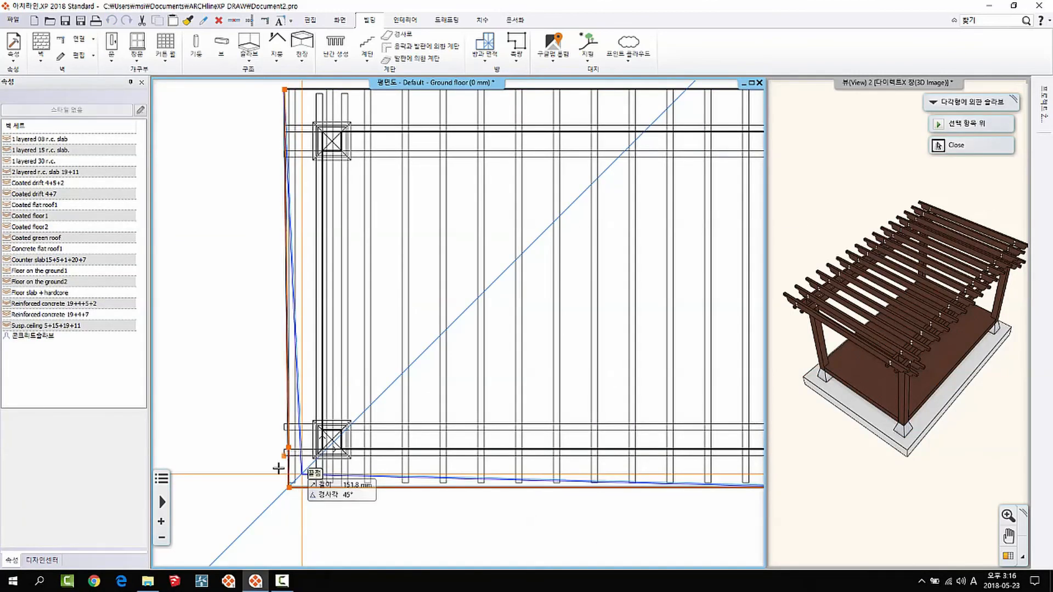
pyautogui.scroll(3, 340, 447)
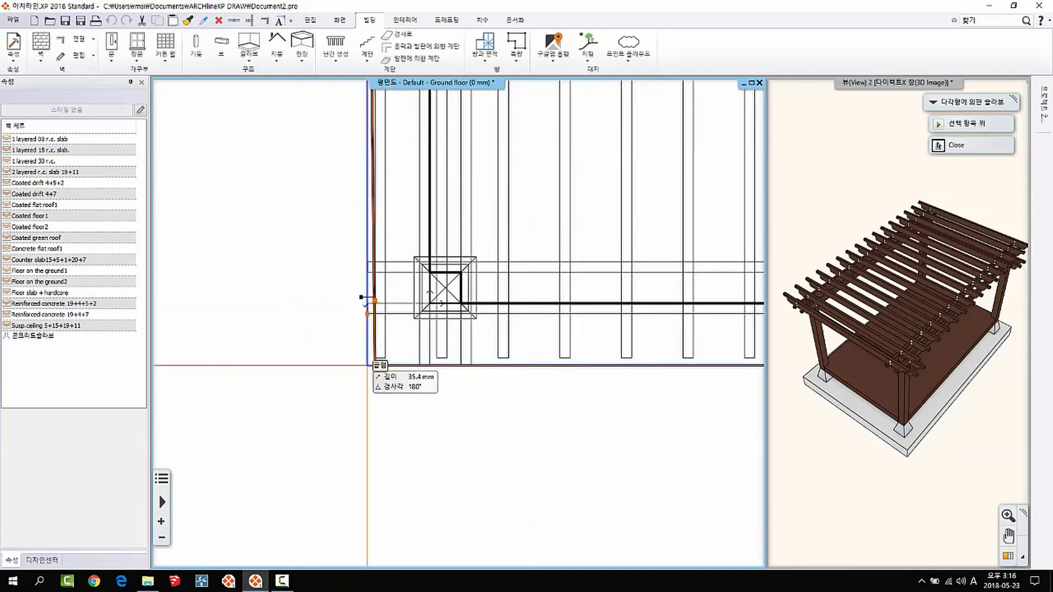
pyautogui.click(375, 365)
pyautogui.scroll(-3, 384, 433)
pyautogui.scroll(-3, 462, 319)
pyautogui.moveTo(704, 209); pyautogui.dragTo(497, 263, button='middle')
pyautogui.scroll(2, 496, 262)
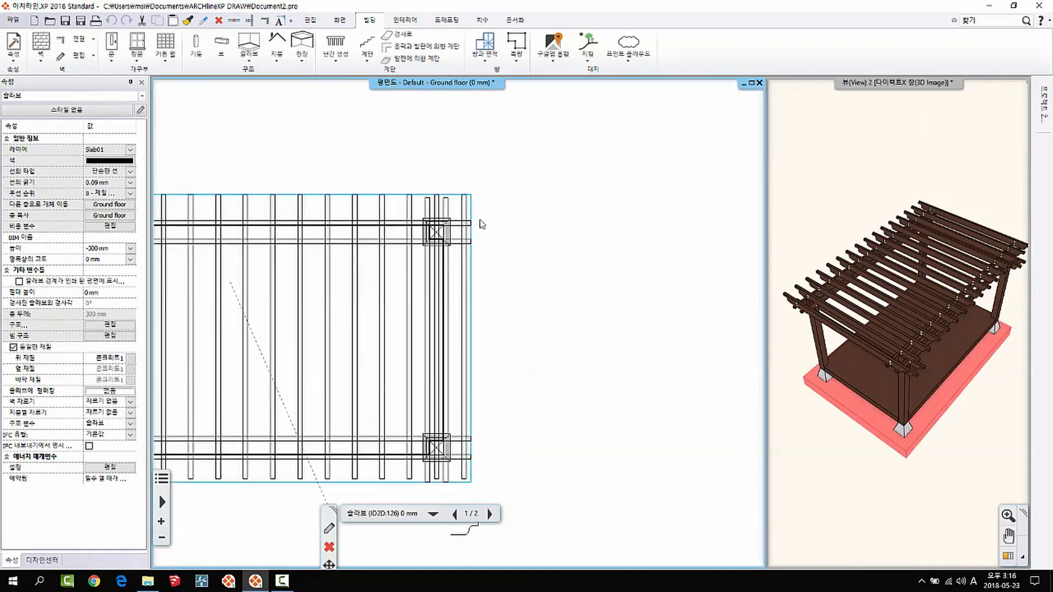
pyautogui.press('Escape')
# Move the paired crossbeams at the right posts straight up, from their upper end to the slab's upper edge
pyautogui.moveTo(439, 196); pyautogui.dragTo(469, 276, button='middle')
pyautogui.scroll(2, 476, 277)
pyautogui.click(476, 282)
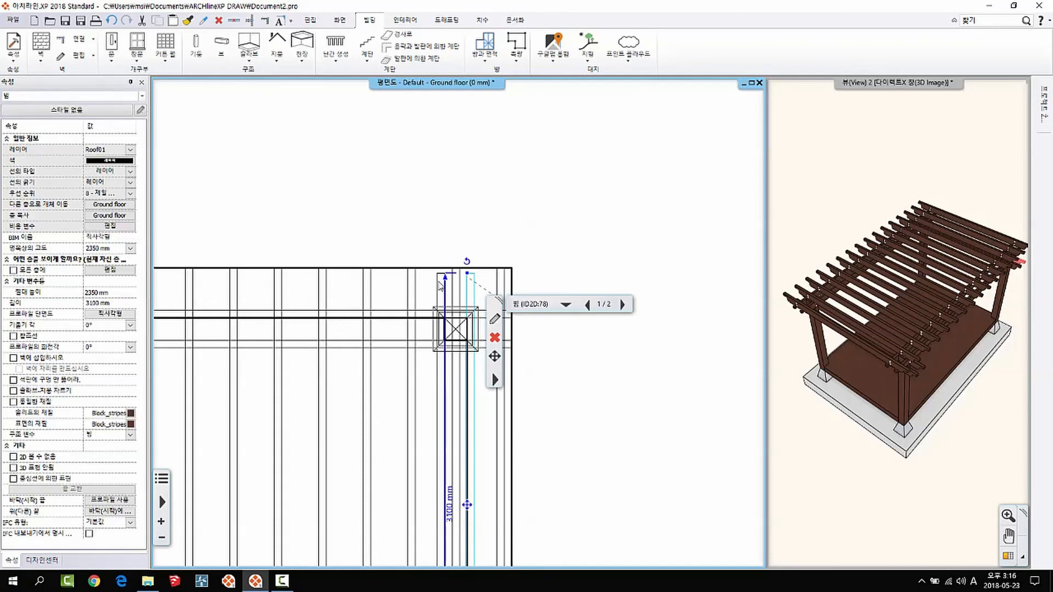
pyautogui.scroll(3, 453, 305)
pyautogui.moveTo(484, 516); pyautogui.dragTo(468, 416, button='middle')
pyautogui.moveTo(449, 508); pyautogui.dragTo(432, 416, button='middle')
pyautogui.scroll(-2, 424, 540)
pyautogui.click(433, 499)
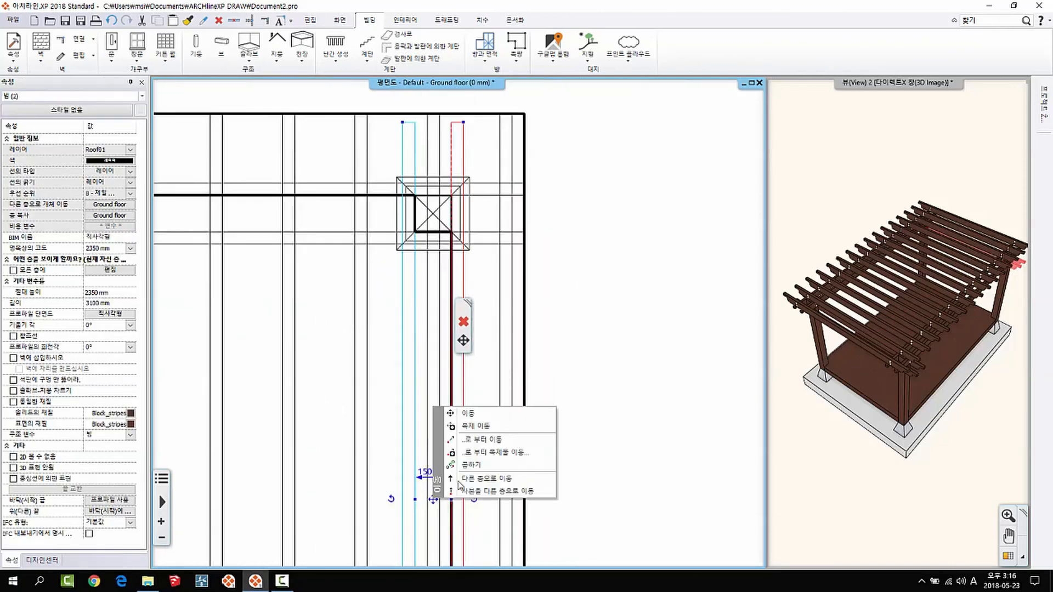
pyautogui.click(476, 438)
pyautogui.moveTo(455, 121); pyautogui.dragTo(438, 264, button='middle')
pyautogui.scroll(2, 438, 263)
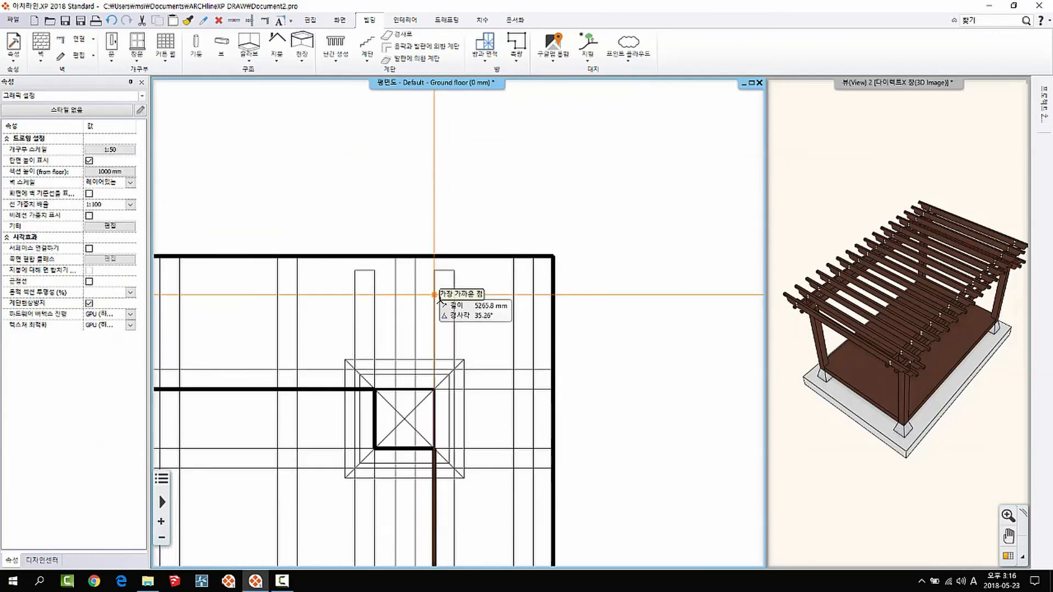
pyautogui.click(454, 270)
pyautogui.click(454, 255)
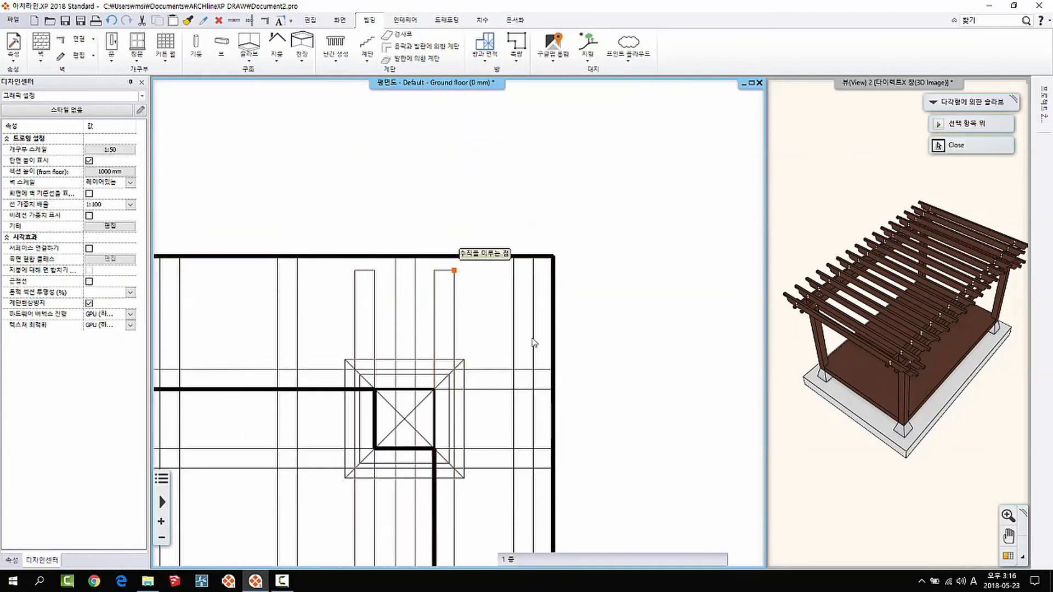
pyautogui.scroll(-3, 571, 260)
pyautogui.scroll(-5, 575, 258)
pyautogui.scroll(1, 578, 307)
pyautogui.moveTo(512, 340); pyautogui.dragTo(619, 282, button='middle')
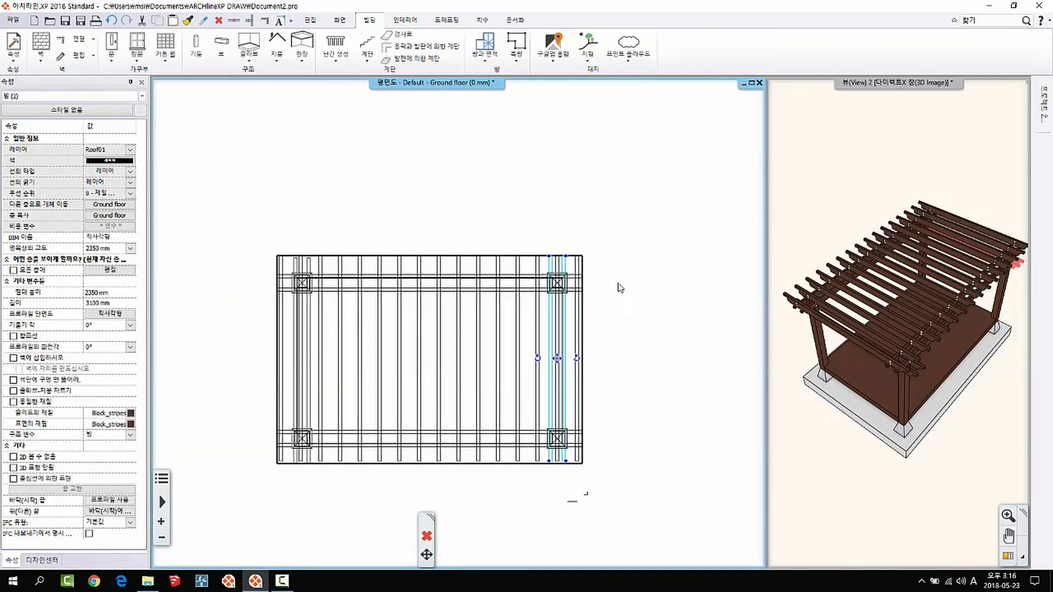
pyautogui.press('Escape')
pyautogui.moveTo(563, 256); pyautogui.dragTo(582, 231, button='middle')
# Set the height of the new slab beneath the pergola to 10 mm
pyautogui.click(890, 451)
pyautogui.click(898, 445)
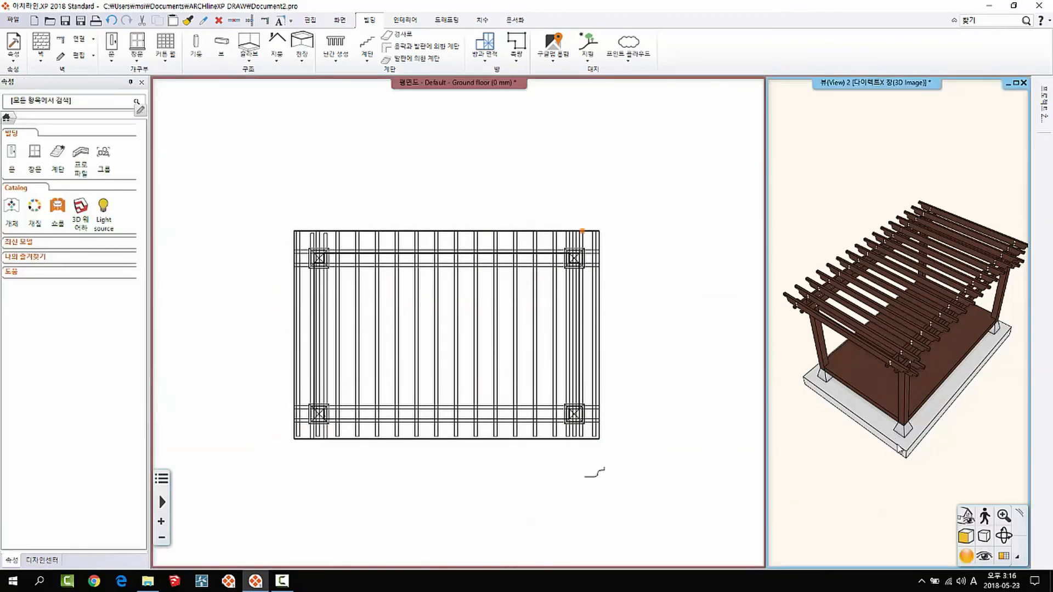
pyautogui.moveTo(955, 422); pyautogui.dragTo(895, 382, button='middle')
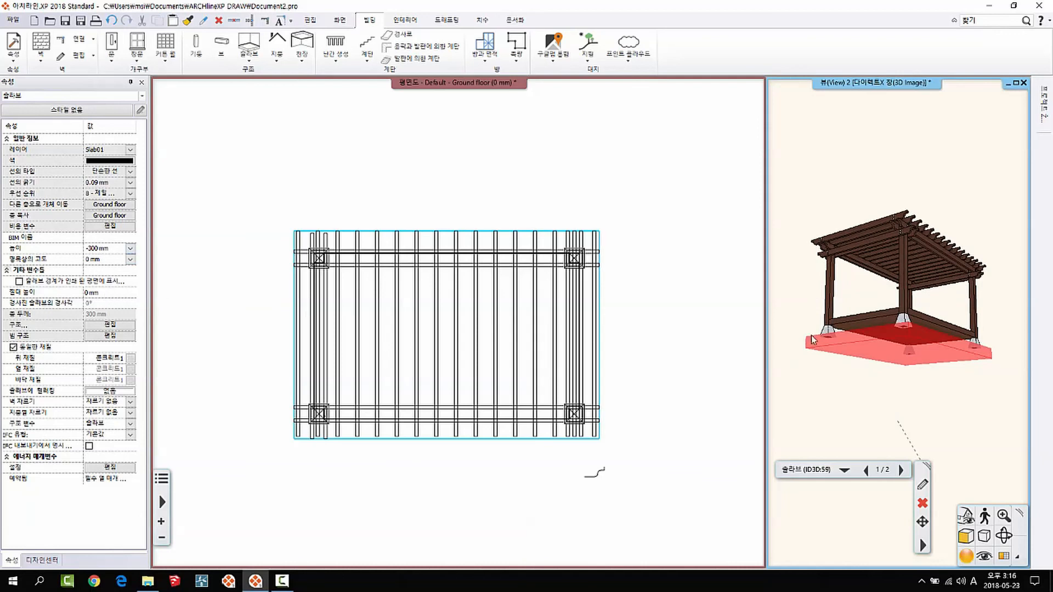
pyautogui.click(100, 250)
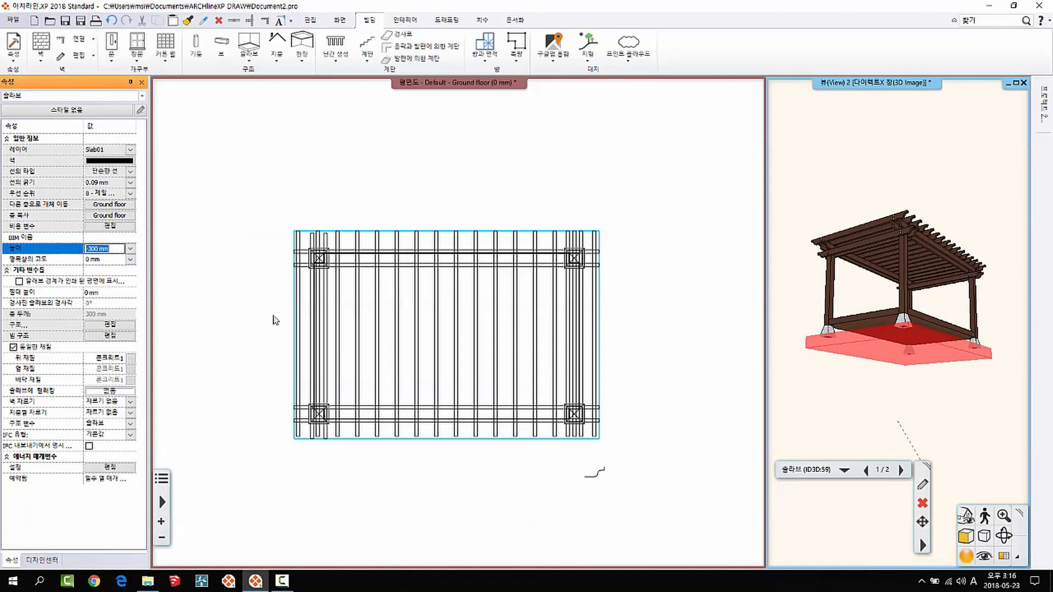
pyautogui.write('10')
pyautogui.press('Return')
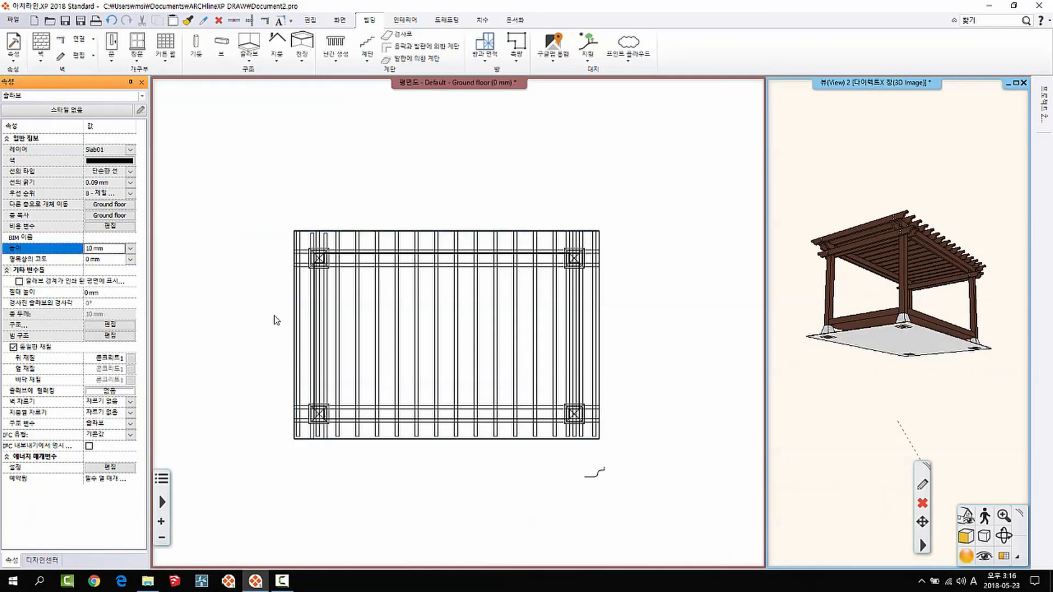
# Raise the thin slab onto the roof crossbeams by setting its elevation to 2650 mm
pyautogui.moveTo(822, 324); pyautogui.dragTo(822, 298)
pyautogui.click(102, 261)
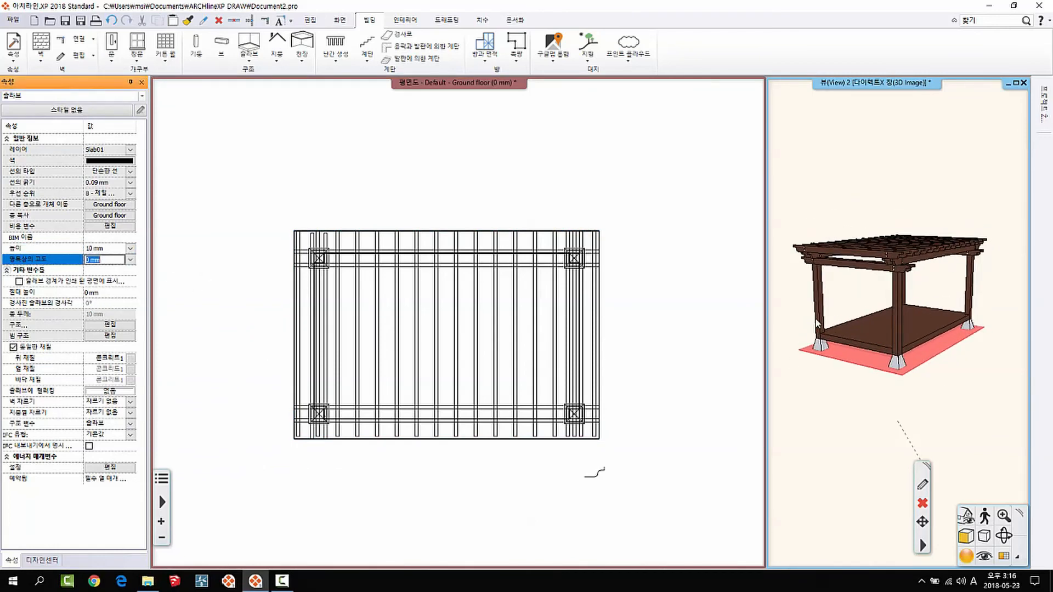
pyautogui.write('2650')
pyautogui.press('Return')
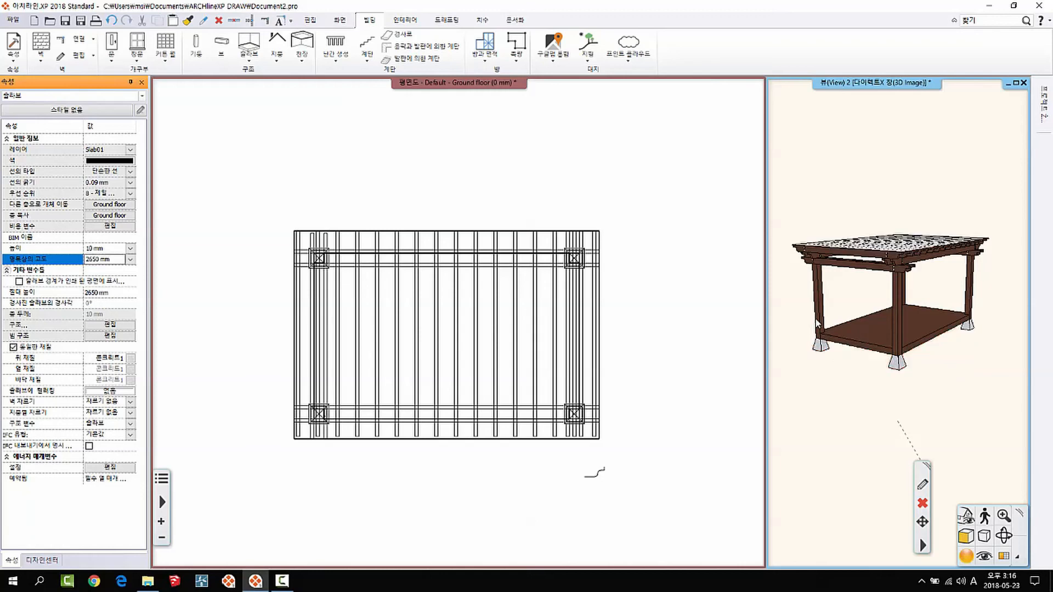
# Assign the translucent "Colored 50per" material from the glass category to the roof slab
pyautogui.scroll(5, 926, 184)
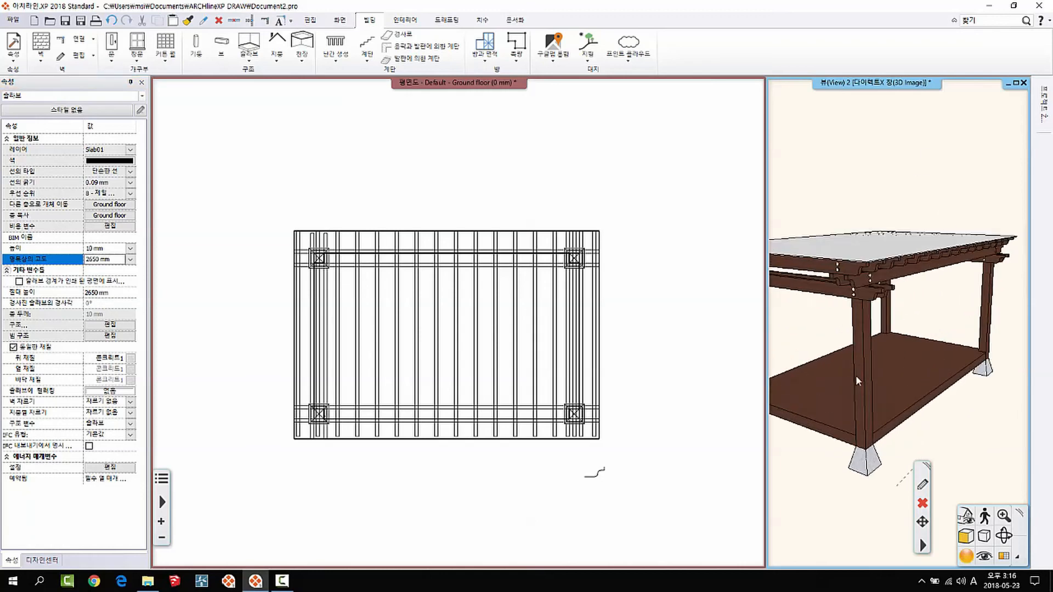
pyautogui.moveTo(876, 330); pyautogui.dragTo(877, 454)
pyautogui.scroll(-4, 866, 370)
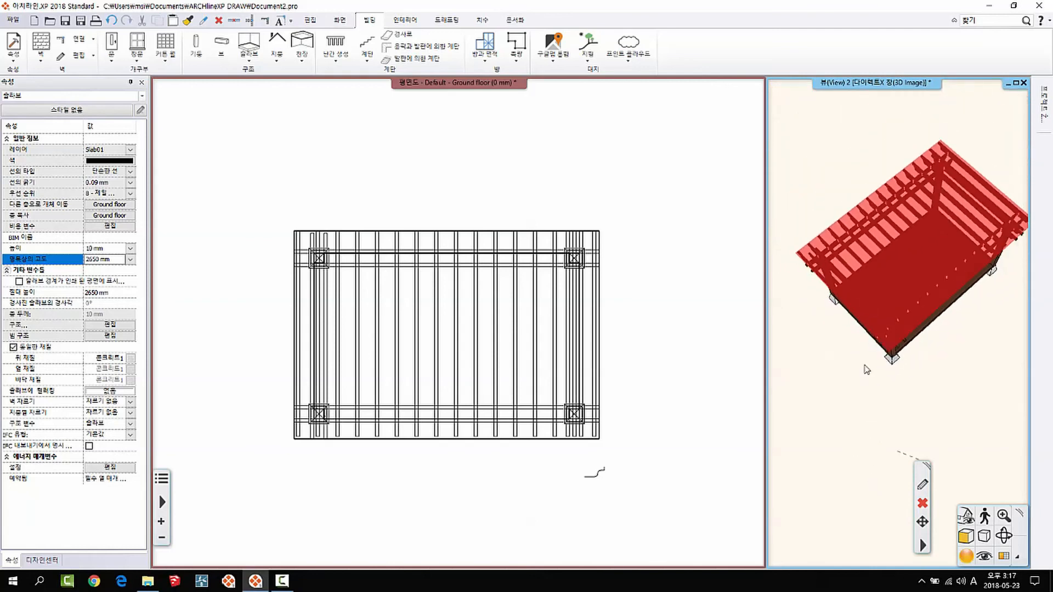
pyautogui.moveTo(872, 372); pyautogui.dragTo(878, 329)
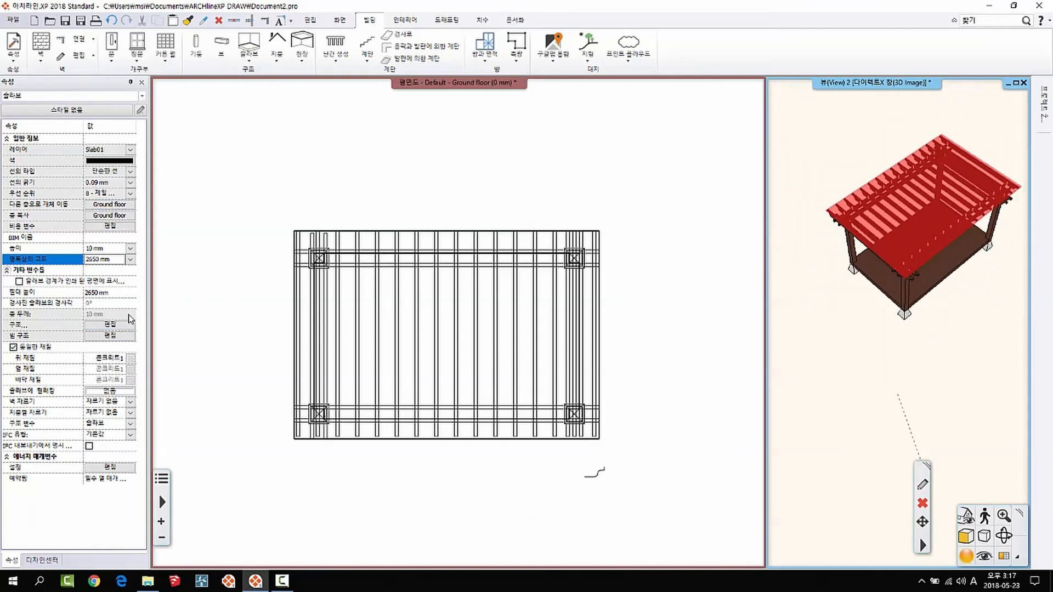
pyautogui.click(131, 358)
pyautogui.click(175, 109)
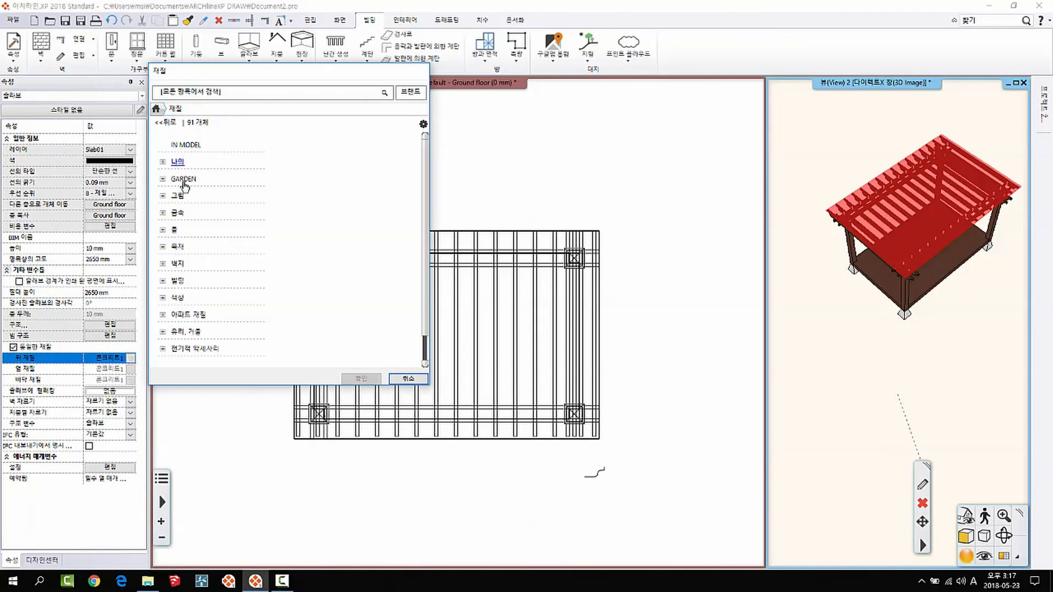
pyautogui.click(186, 332)
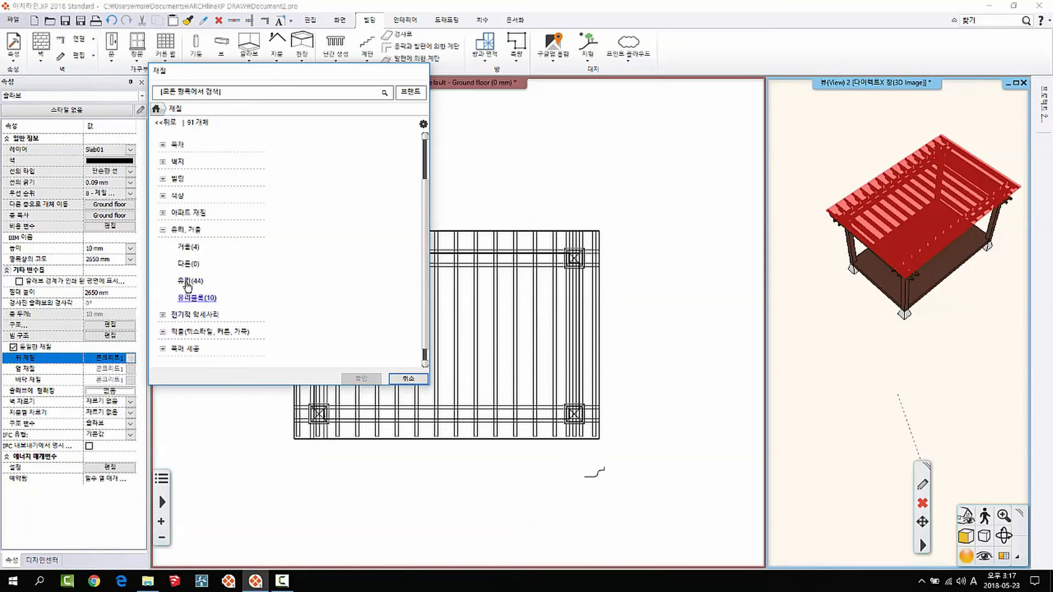
pyautogui.click(187, 283)
pyautogui.click(408, 167)
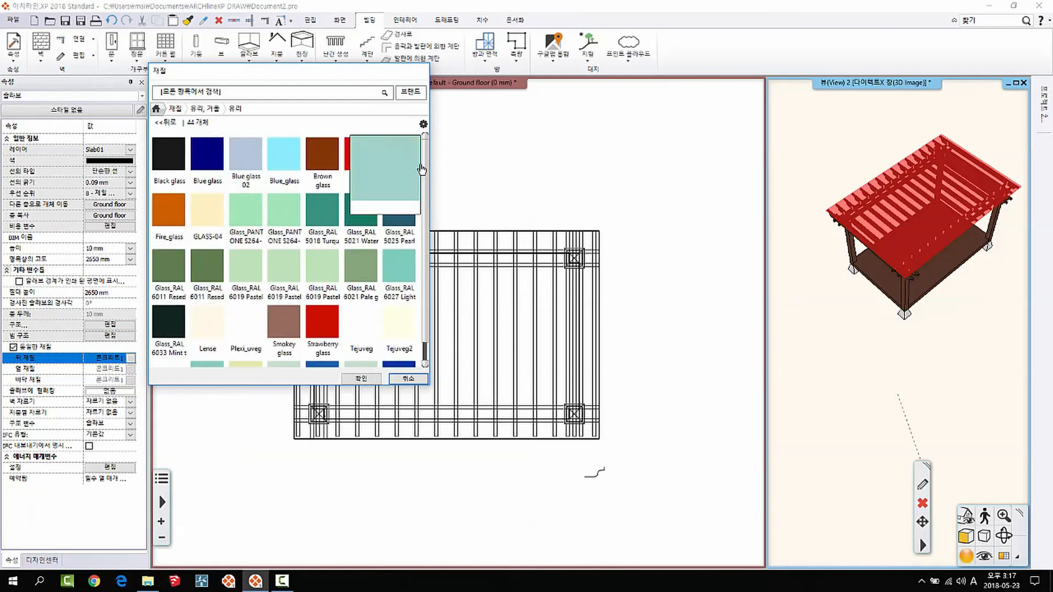
pyautogui.click(363, 379)
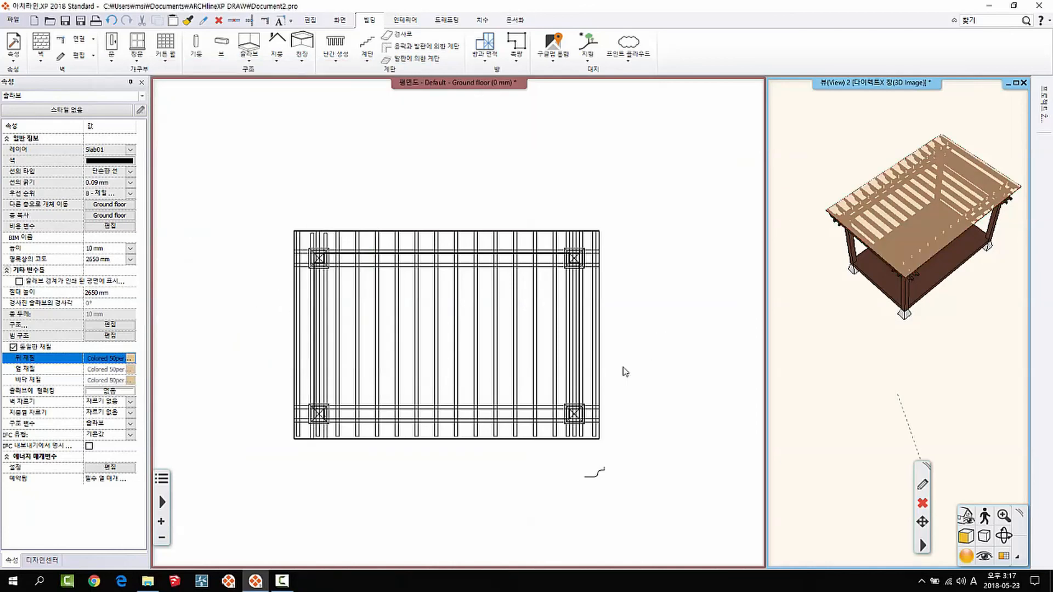
# Examine the finished pergola and its roof slab from above and from low angles in the enlarged 3D view
pyautogui.moveTo(625, 372); pyautogui.dragTo(557, 425, button='middle')
pyautogui.moveTo(893, 311)
pyautogui.mouseDown(button='middle')
pyautogui.moveTo(909, 331)
pyautogui.moveTo(848, 430)
pyautogui.moveTo(892, 413)
pyautogui.moveTo(895, 373)
pyautogui.mouseUp(button='middle')
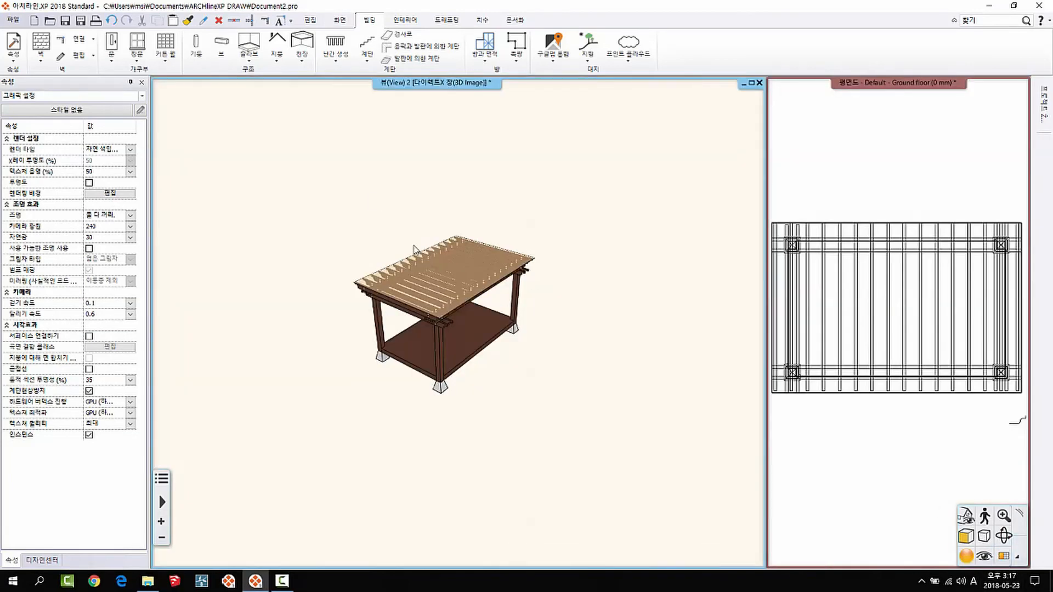
pyautogui.scroll(4, 516, 351)
pyautogui.moveTo(562, 312); pyautogui.dragTo(453, 322, button='middle')
pyautogui.moveTo(525, 327); pyautogui.dragTo(539, 291, button='middle')
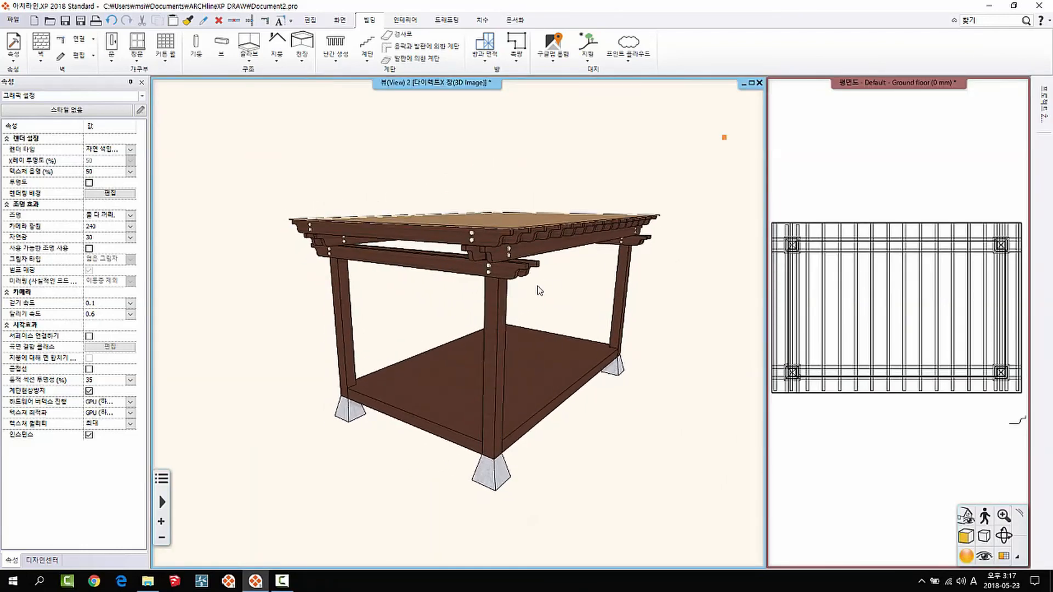
pyautogui.moveTo(625, 331); pyautogui.dragTo(503, 291, button='middle')
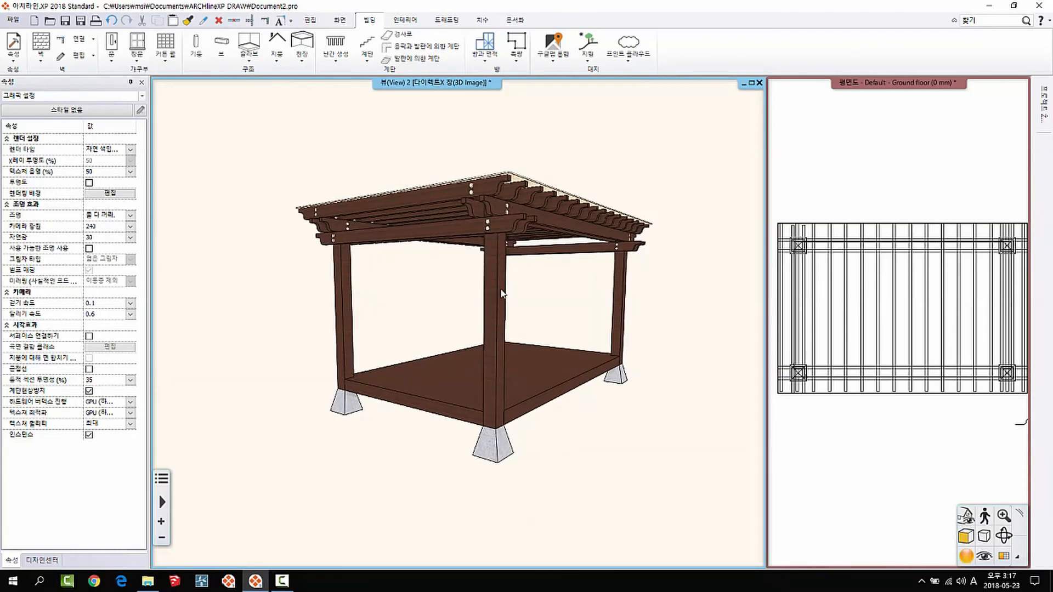